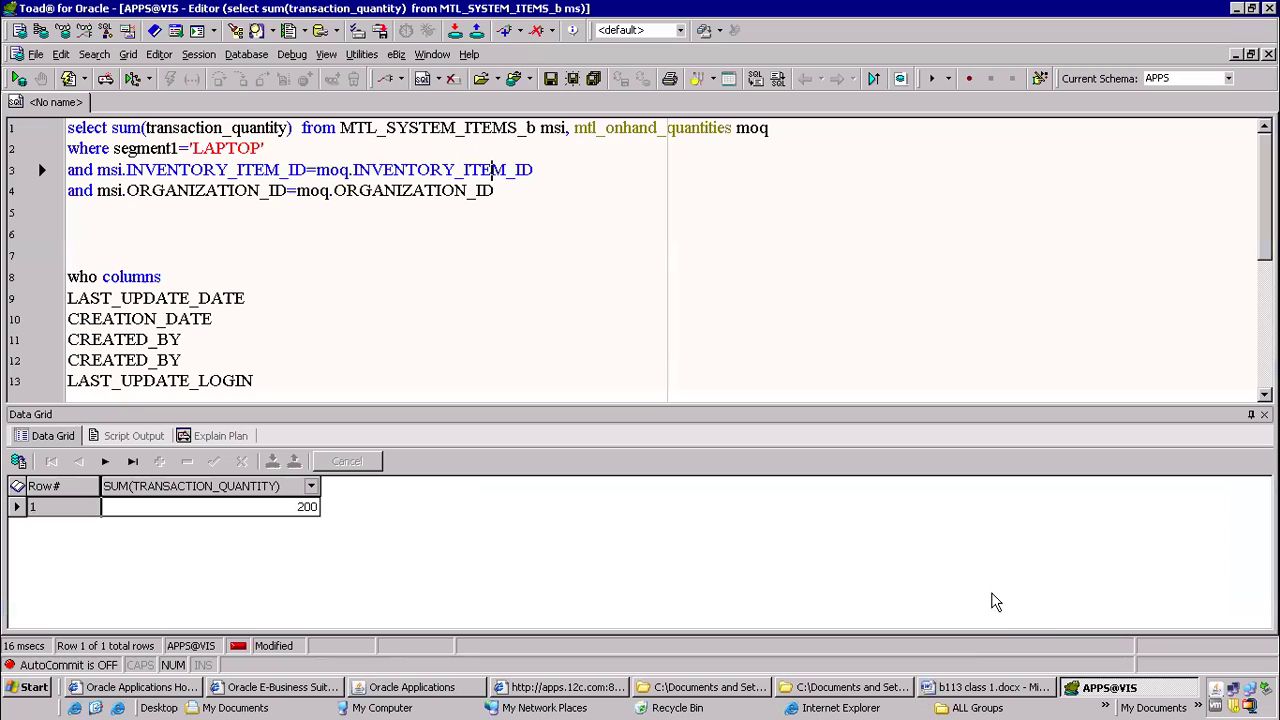
# Select the MTL_SYSTEM_ITEMS_b and mtl_onhand_quantities table names in turn in the on-hand quantity query to point them out
pyautogui.click(341, 127)
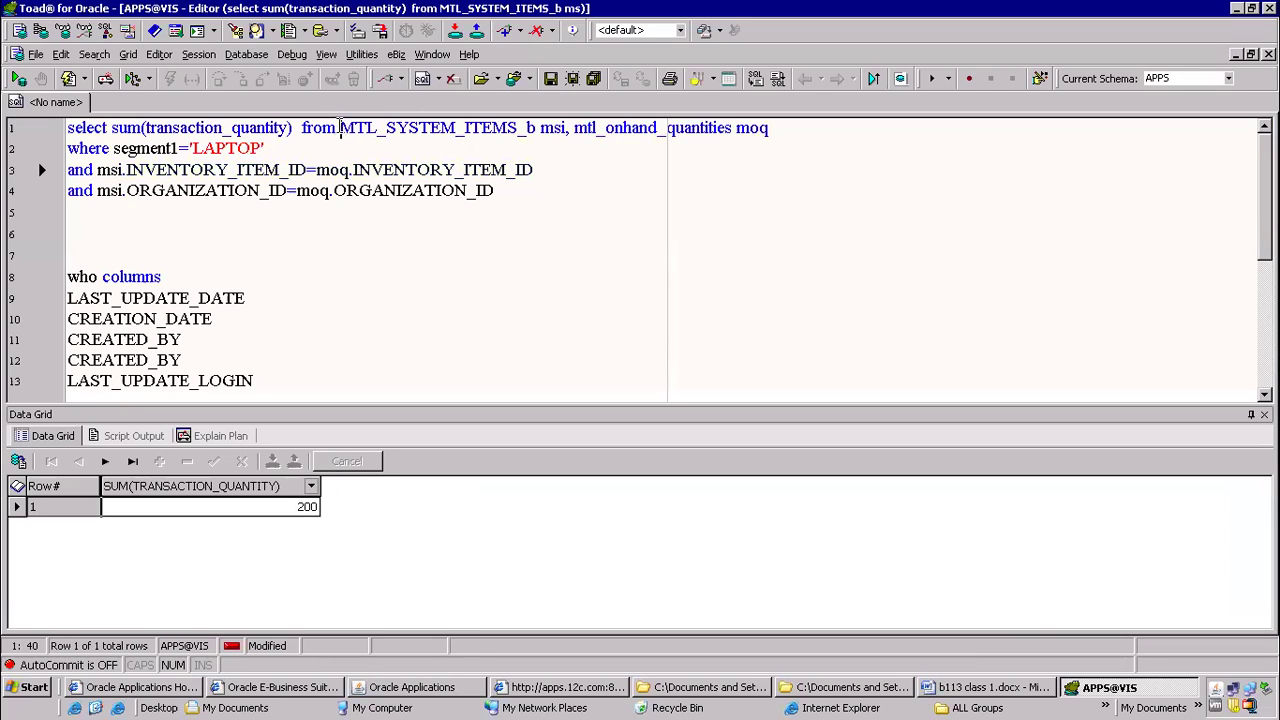
pyautogui.moveTo(337, 127); pyautogui.dragTo(540, 125)
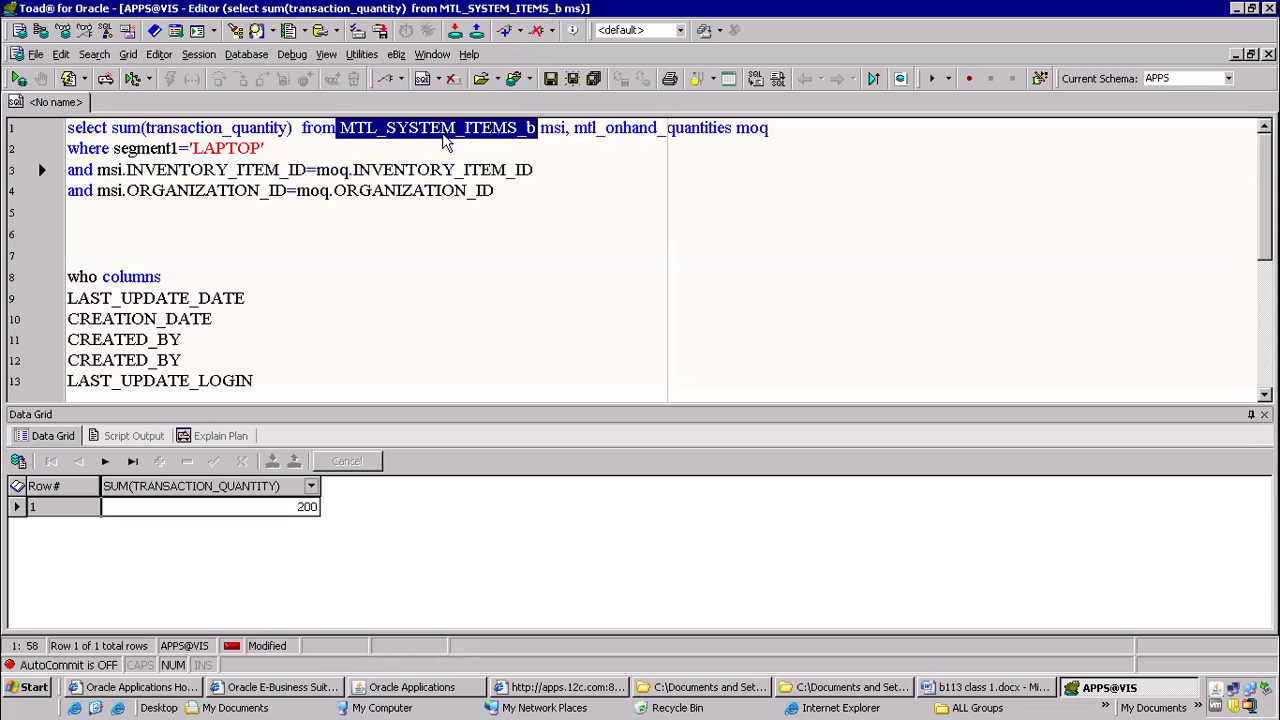
pyautogui.click(570, 127)
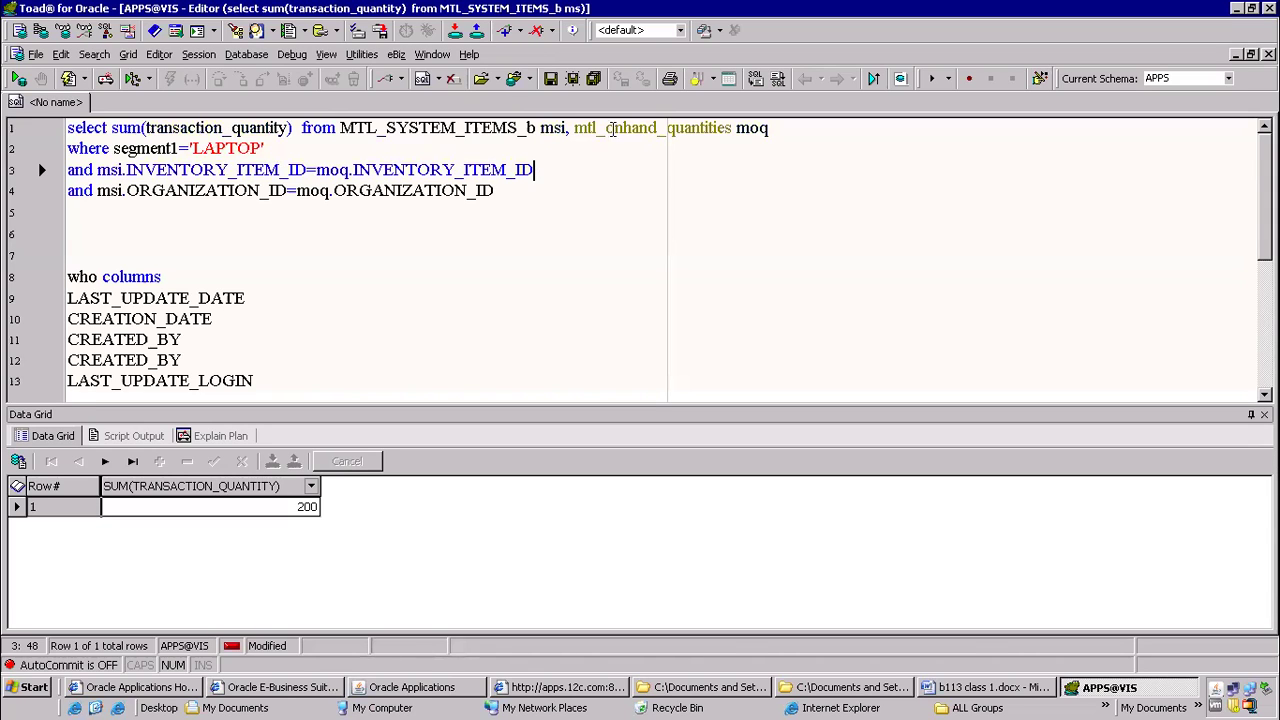
pyautogui.moveTo(620, 128); pyautogui.dragTo(734, 125)
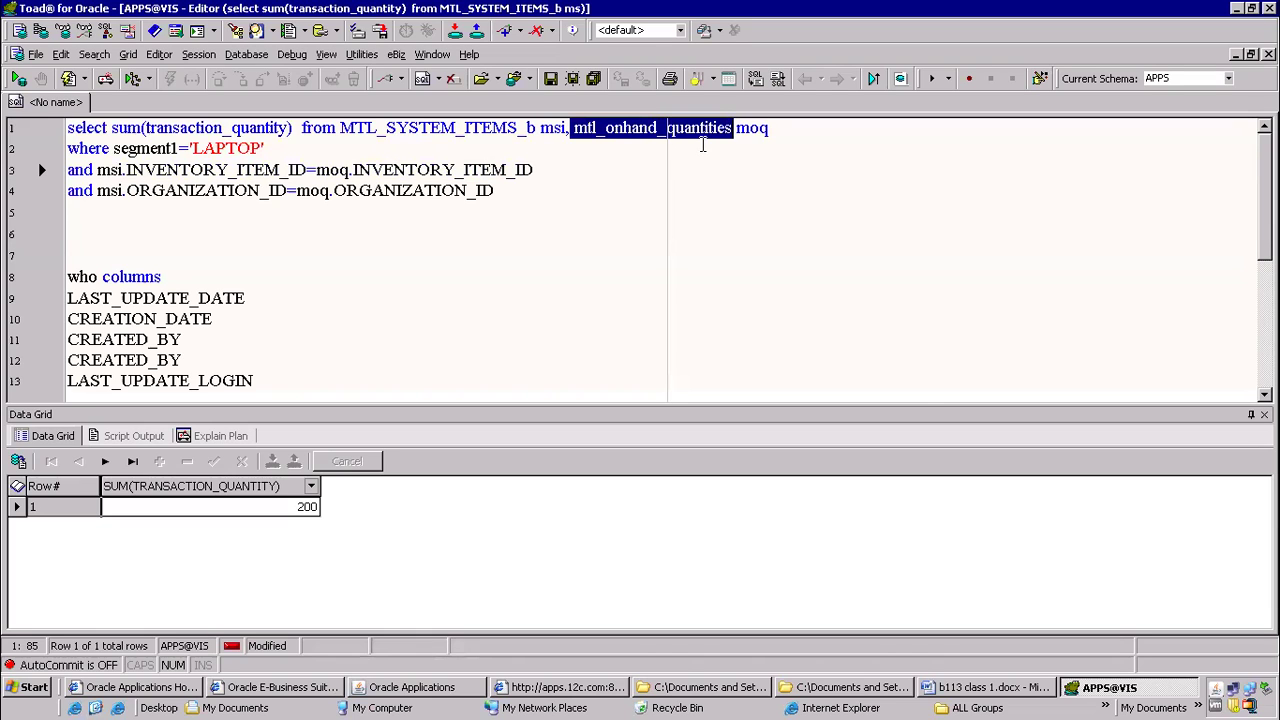
# Switch to Oracle Applications and examine the record information of the LAPTOP order line, marking its table name
pyautogui.click(435, 688)
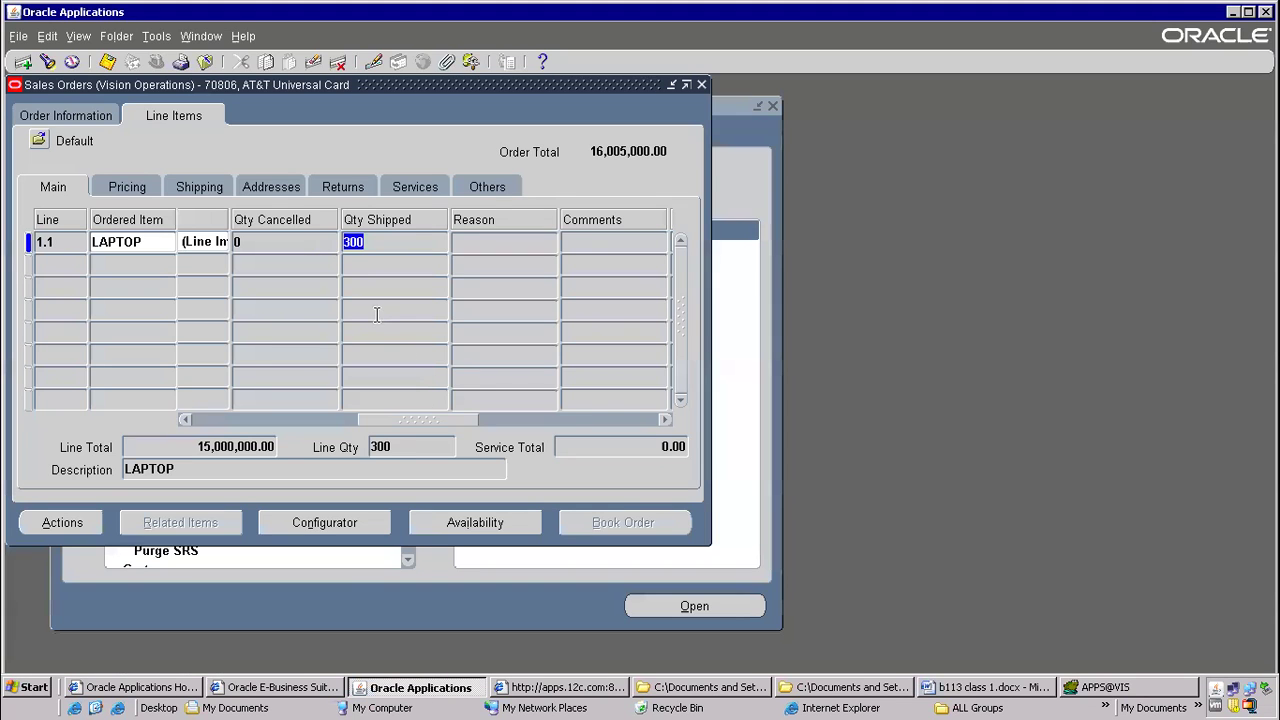
pyautogui.click(243, 36)
pyautogui.click(258, 154)
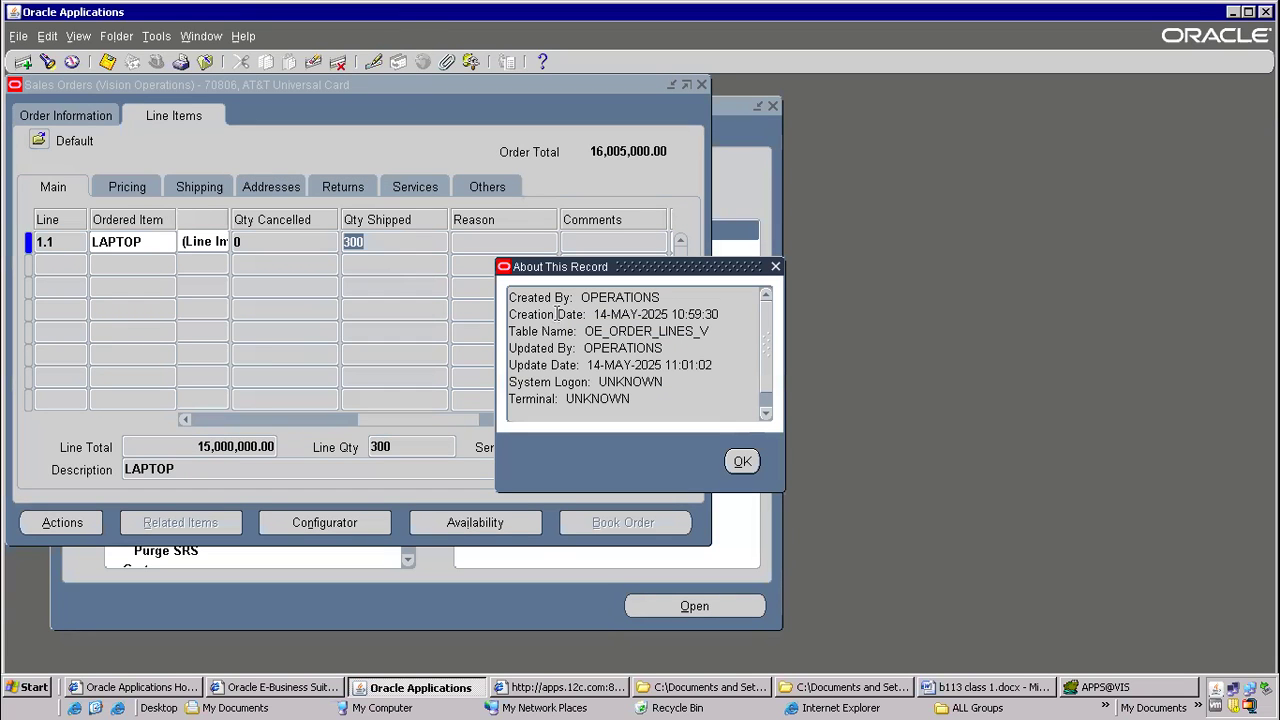
pyautogui.moveTo(578, 331); pyautogui.dragTo(697, 332)
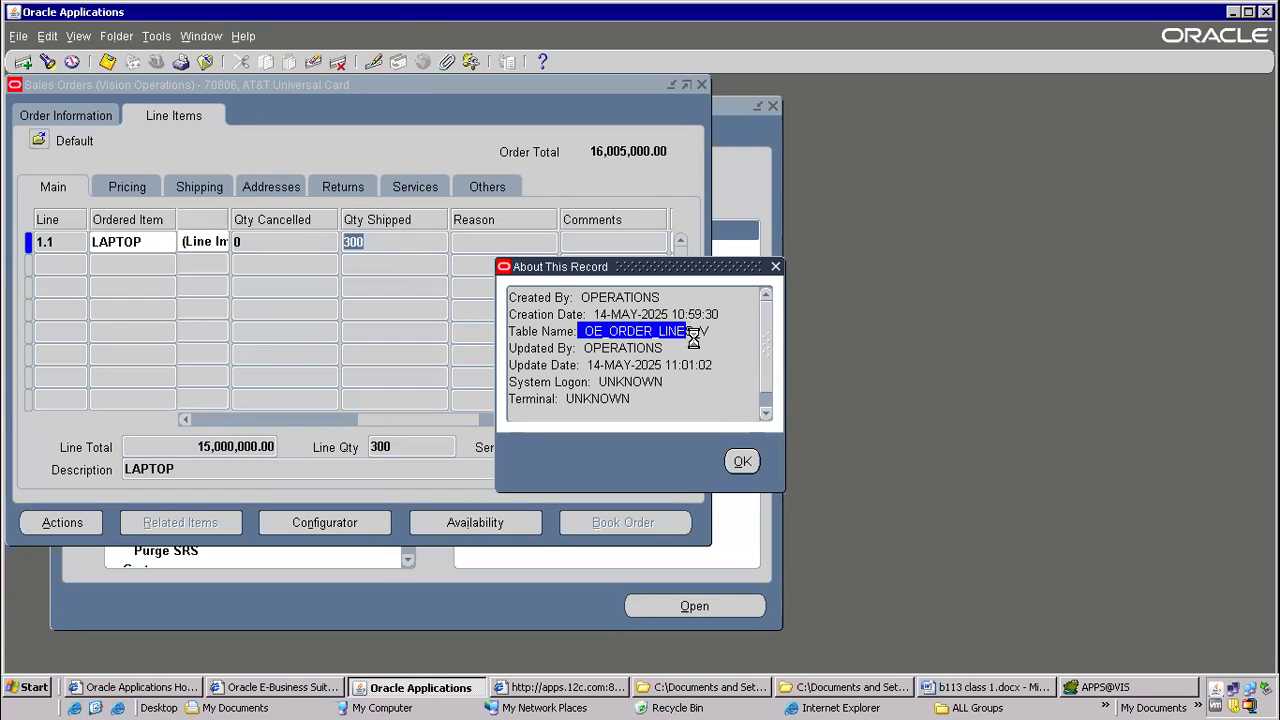
pyautogui.click(732, 462)
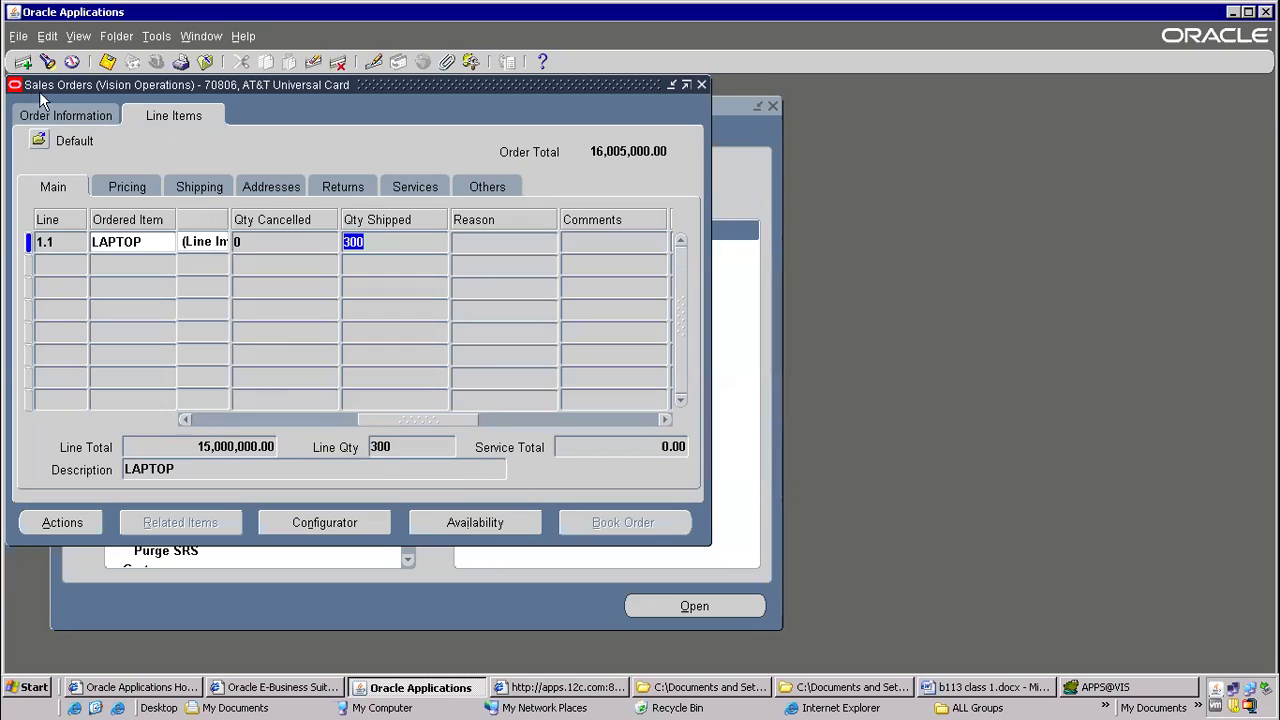
# Examine the record information of the sales order header, marking its table name, and reposition the Sales Orders window
pyautogui.click(63, 115)
pyautogui.click(243, 37)
pyautogui.click(265, 152)
pyautogui.moveTo(594, 333); pyautogui.dragTo(738, 331)
pyautogui.click(740, 460)
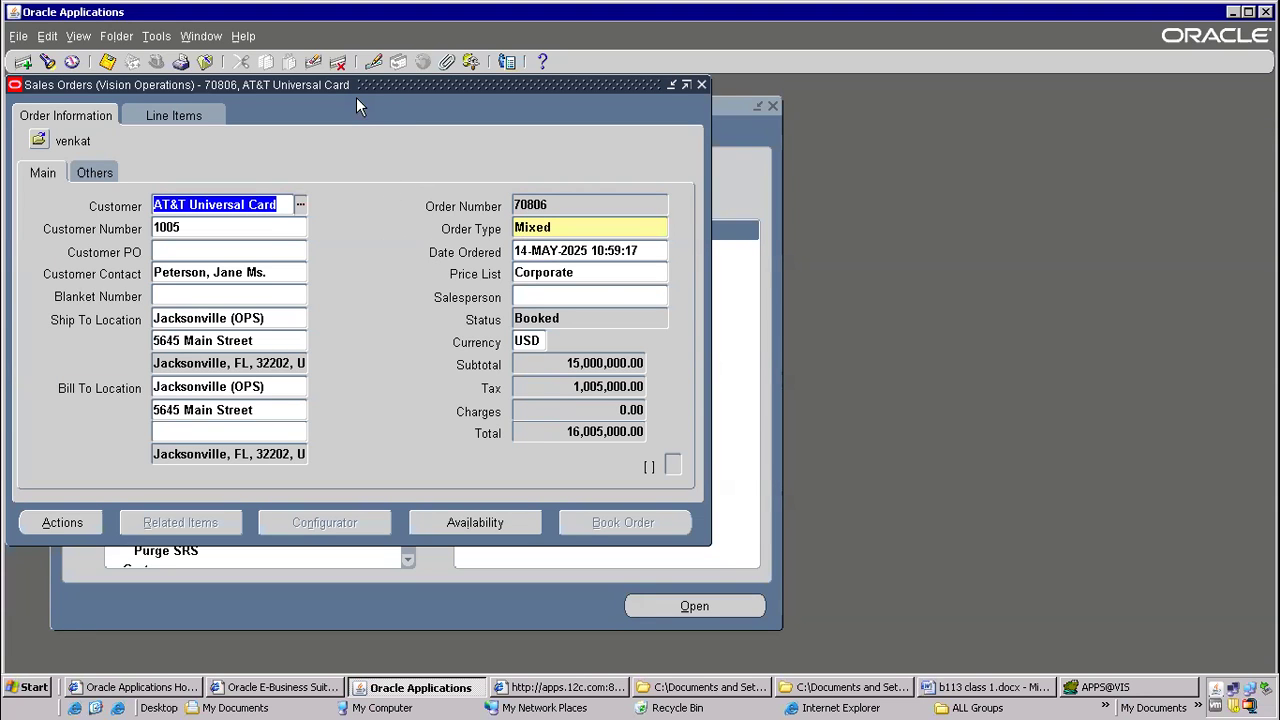
pyautogui.moveTo(362, 88); pyautogui.dragTo(532, 179)
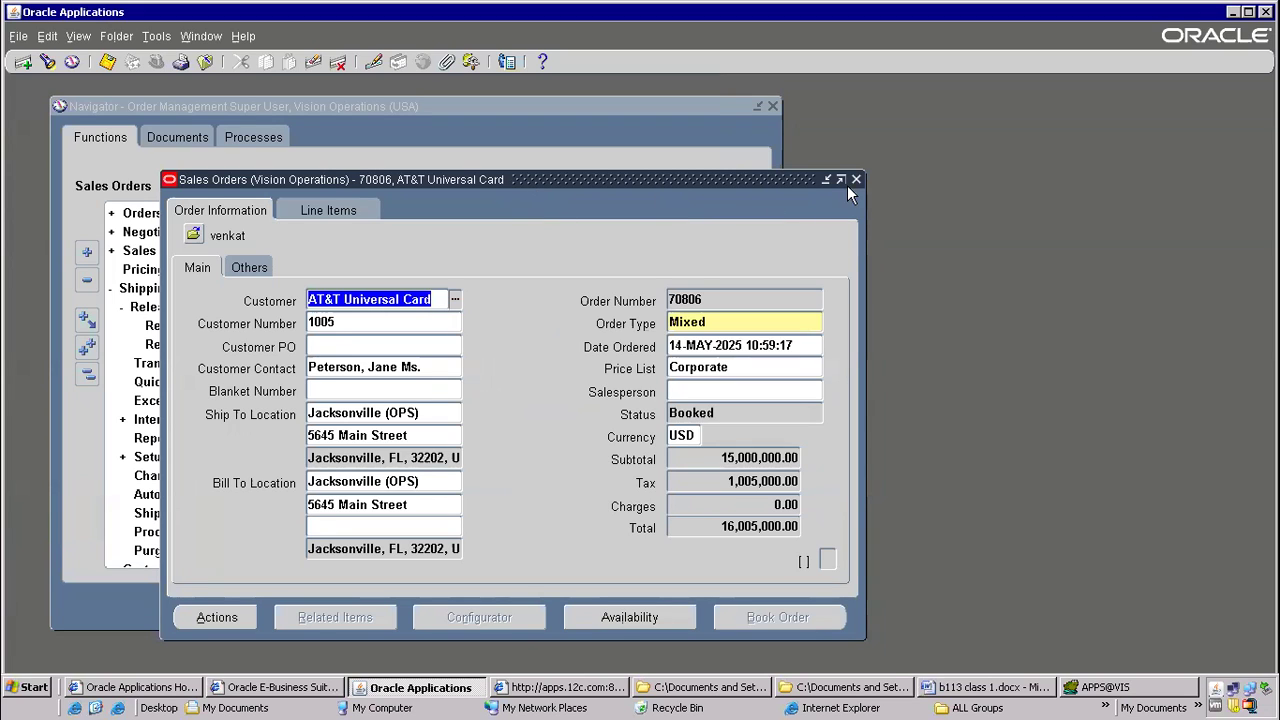
pyautogui.moveTo(633, 176); pyautogui.dragTo(630, 72)
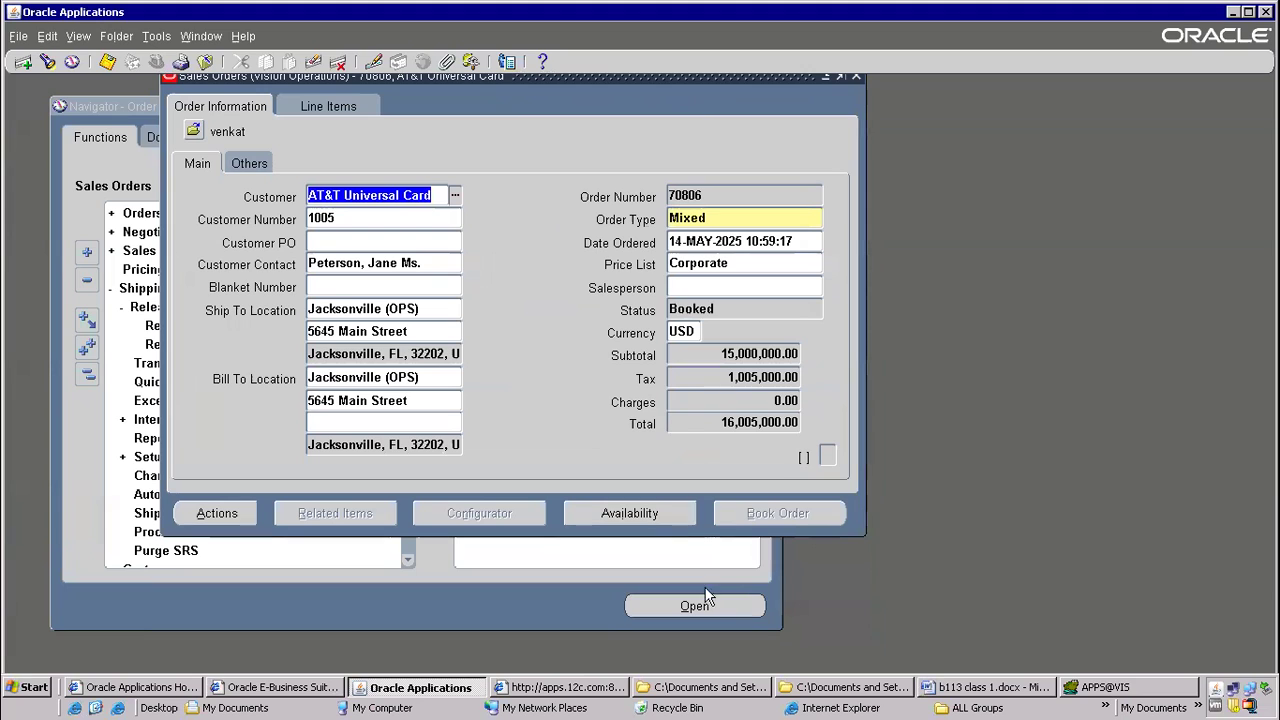
# In the b113 class 1 Word document, write question 2 as "How to cancel sales order ,till what step we can cancel sales order"
pyautogui.click(1000, 697)
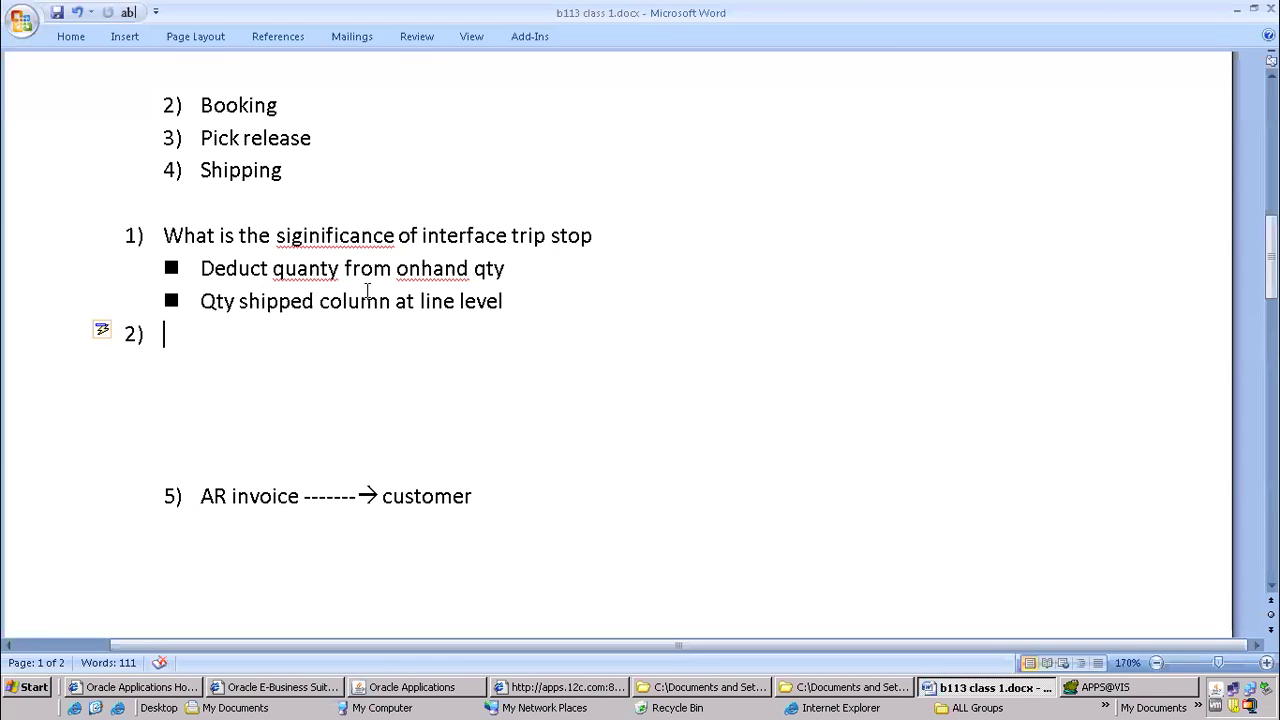
pyautogui.write('How to cancel sales order ,till what s')
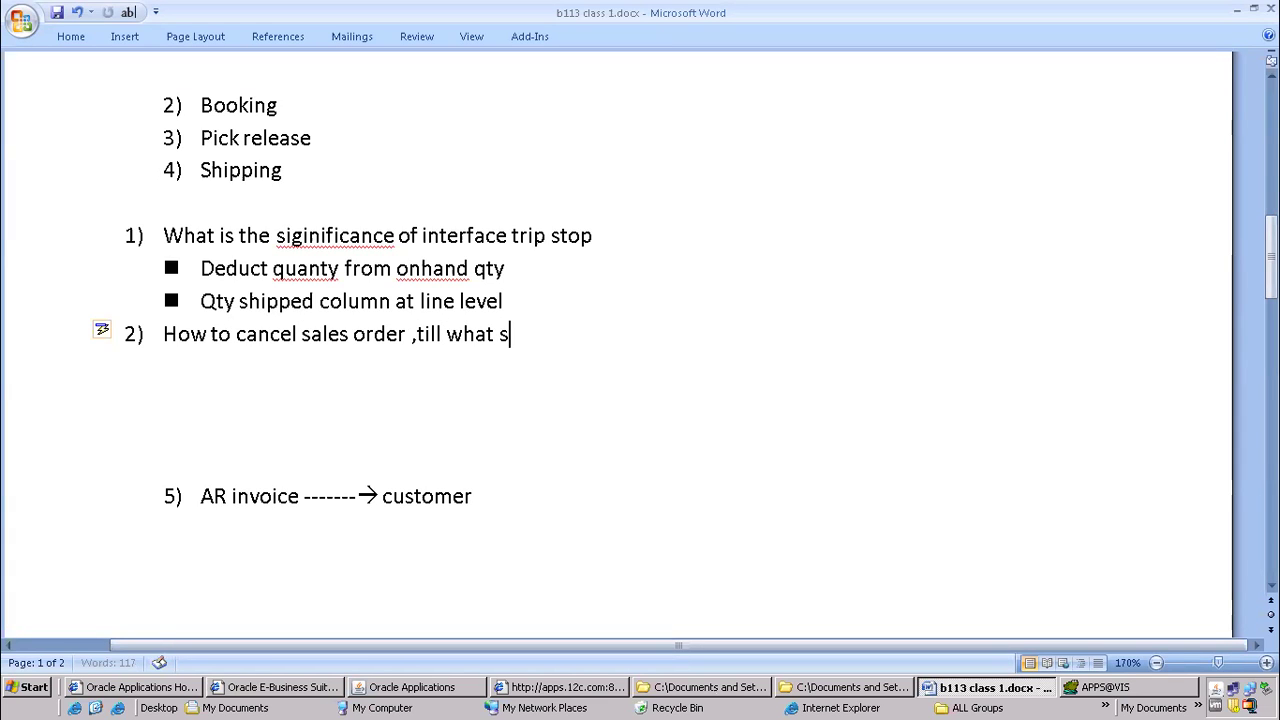
pyautogui.write('tep we can c')
pyautogui.press('BackSpace')
pyautogui.write('cancel sales order')
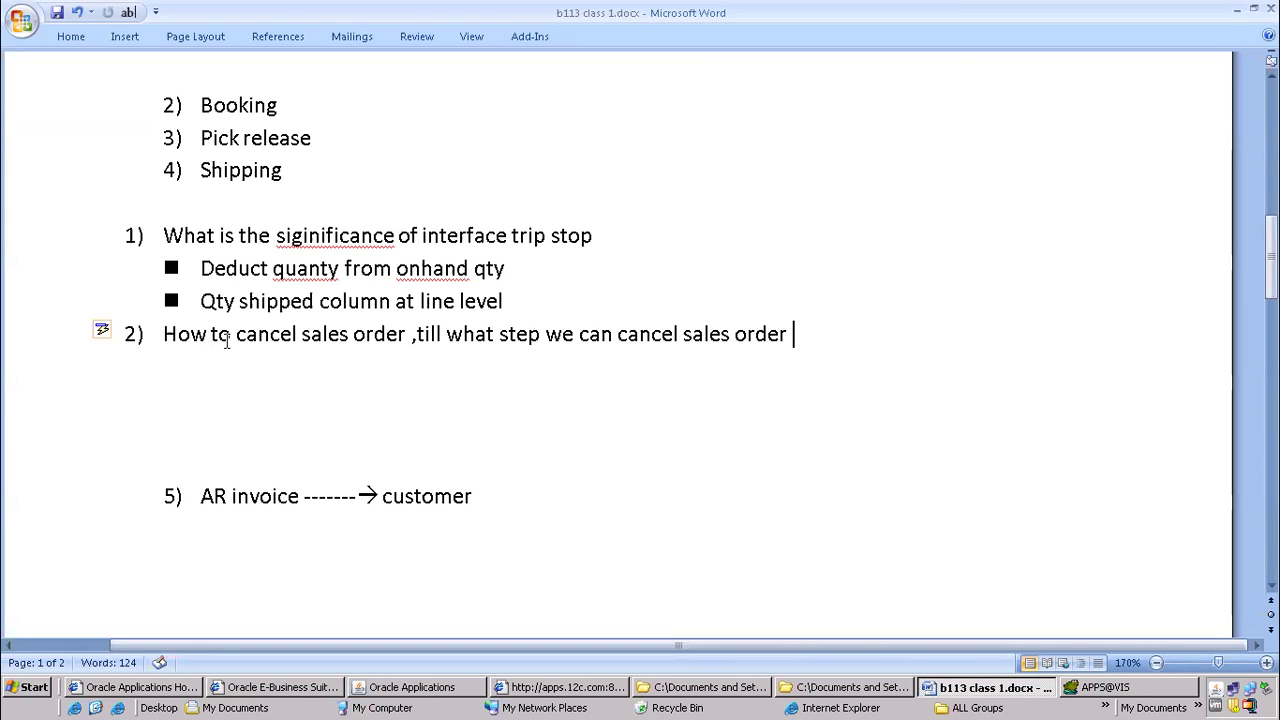
# Return to Oracle Applications and start the Cancel action for the booked AT&T Universal Card sales order
pyautogui.click(380, 688)
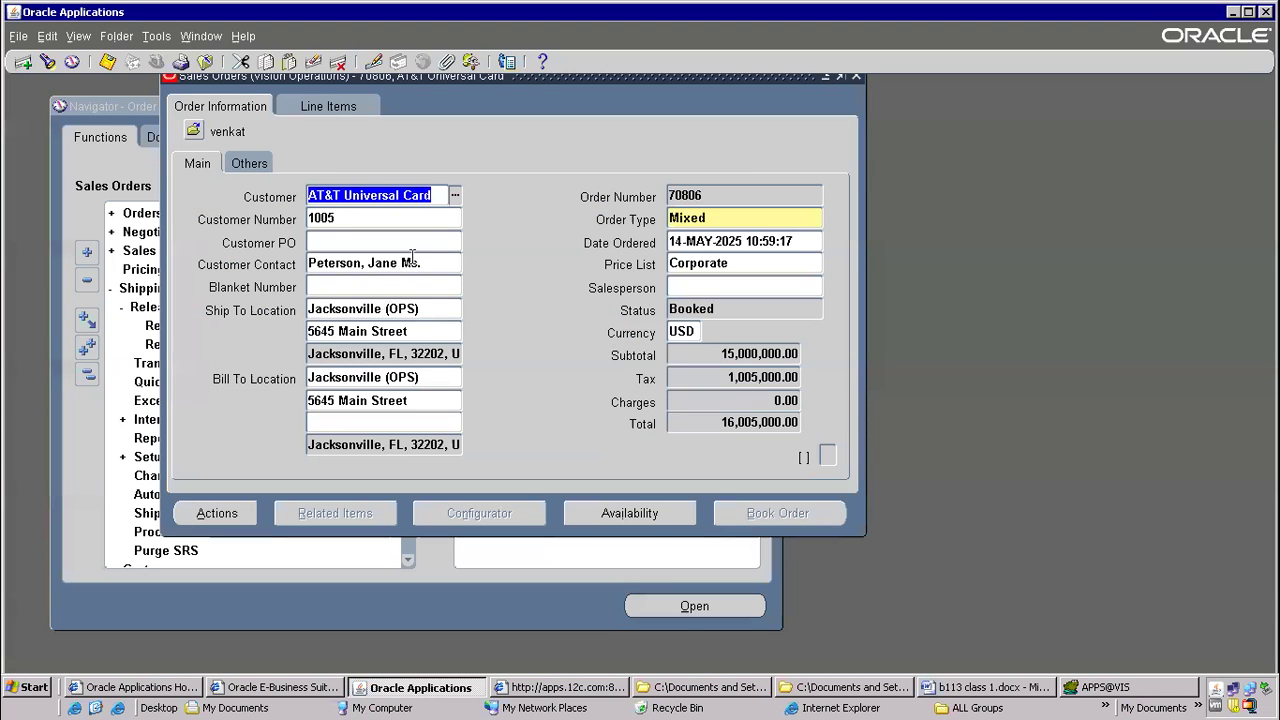
pyautogui.click(218, 520)
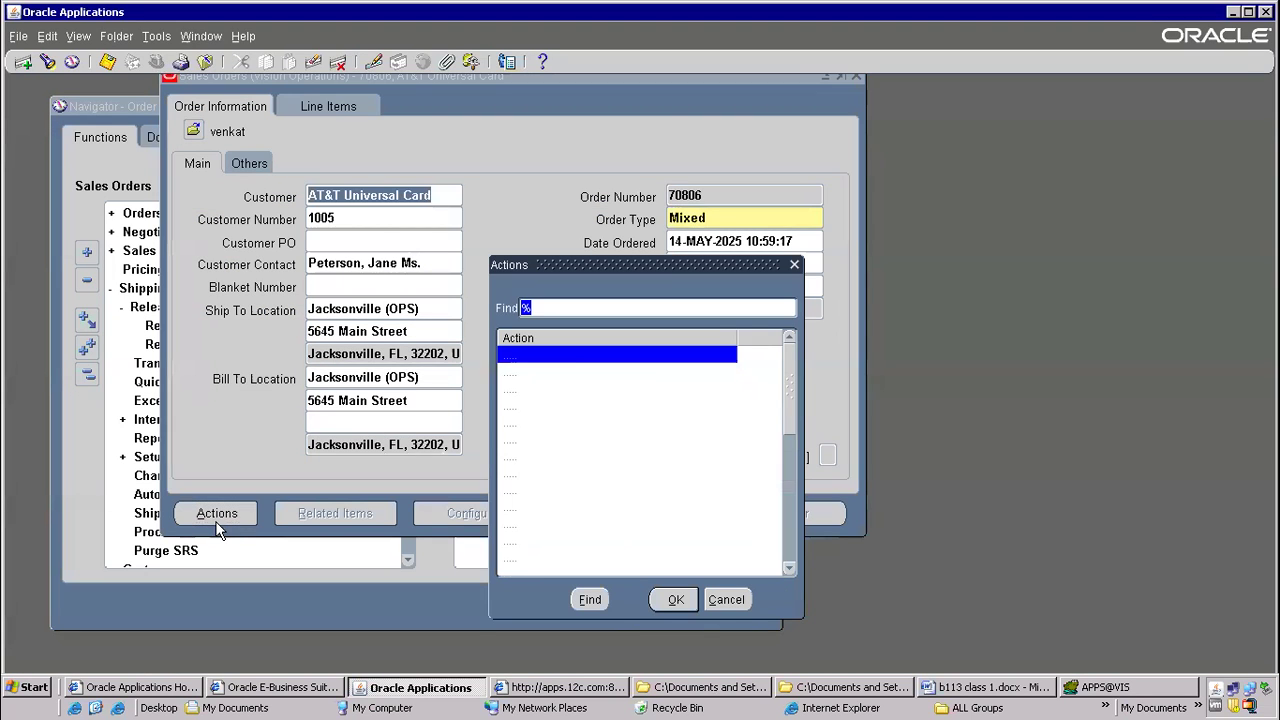
pyautogui.click(520, 440)
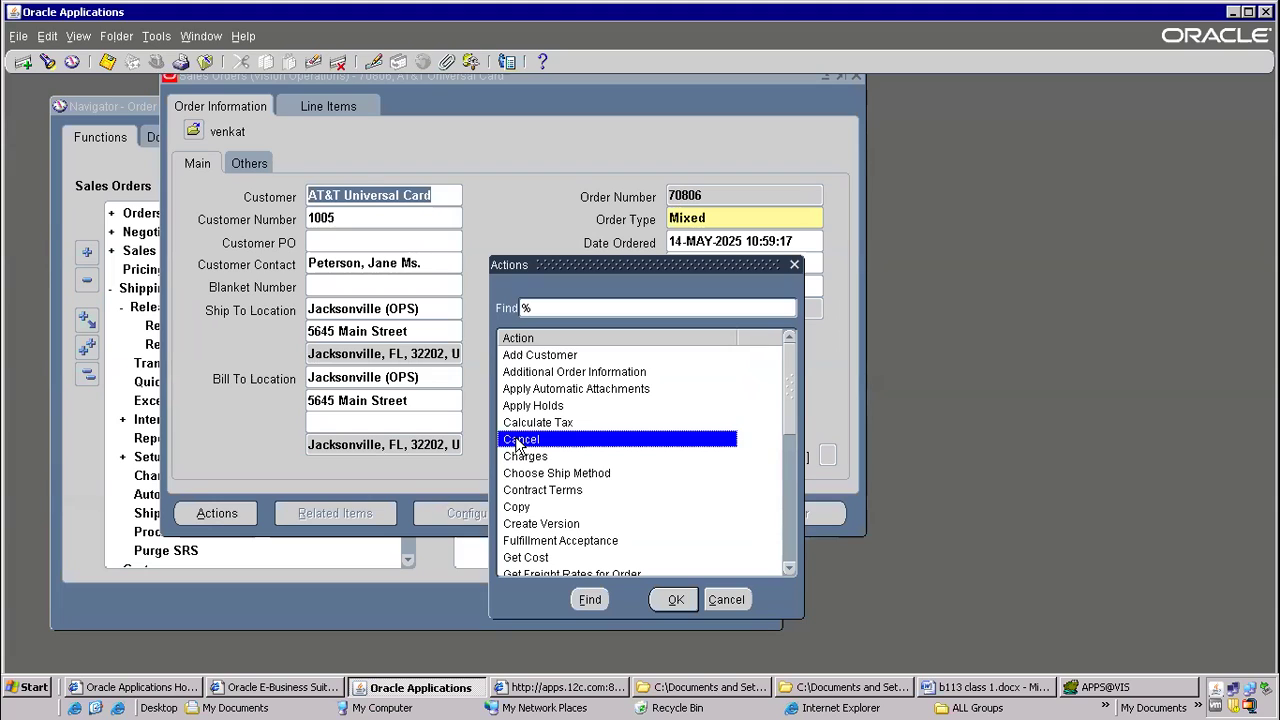
pyautogui.moveTo(573, 266); pyautogui.dragTo(673, 172)
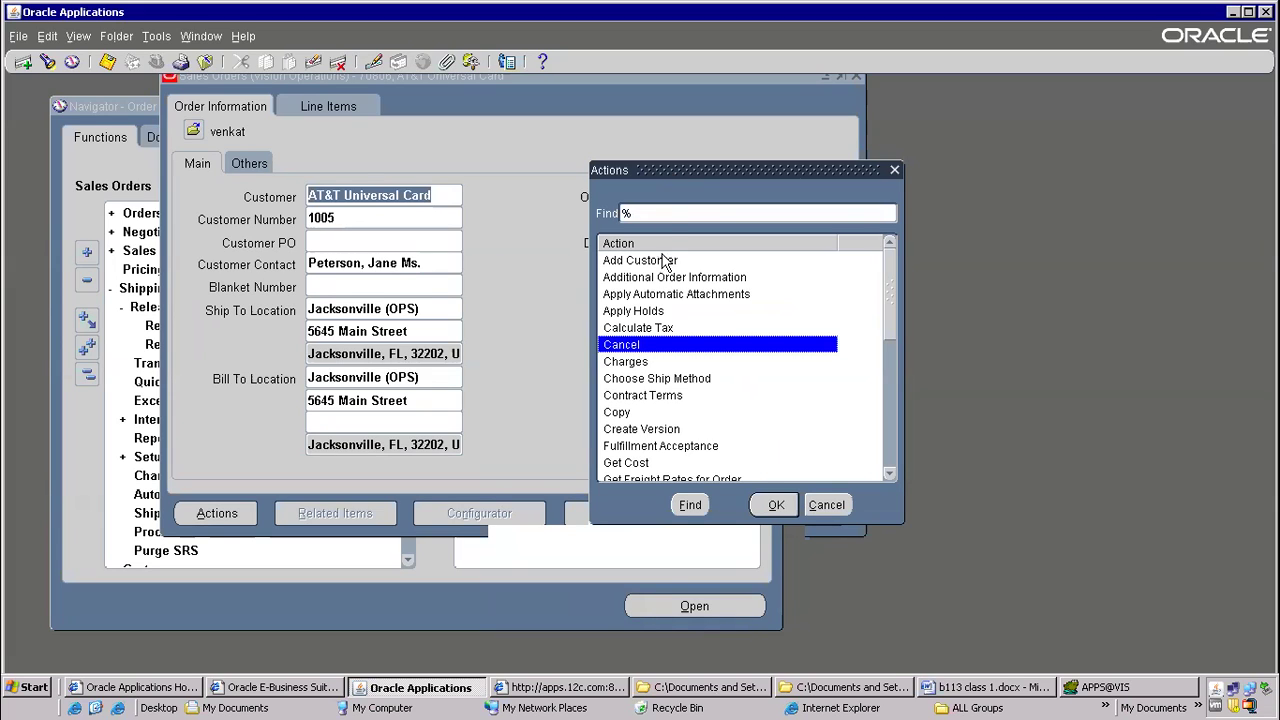
pyautogui.moveTo(893, 292); pyautogui.dragTo(896, 244)
pyautogui.click(632, 330)
pyautogui.click(632, 345)
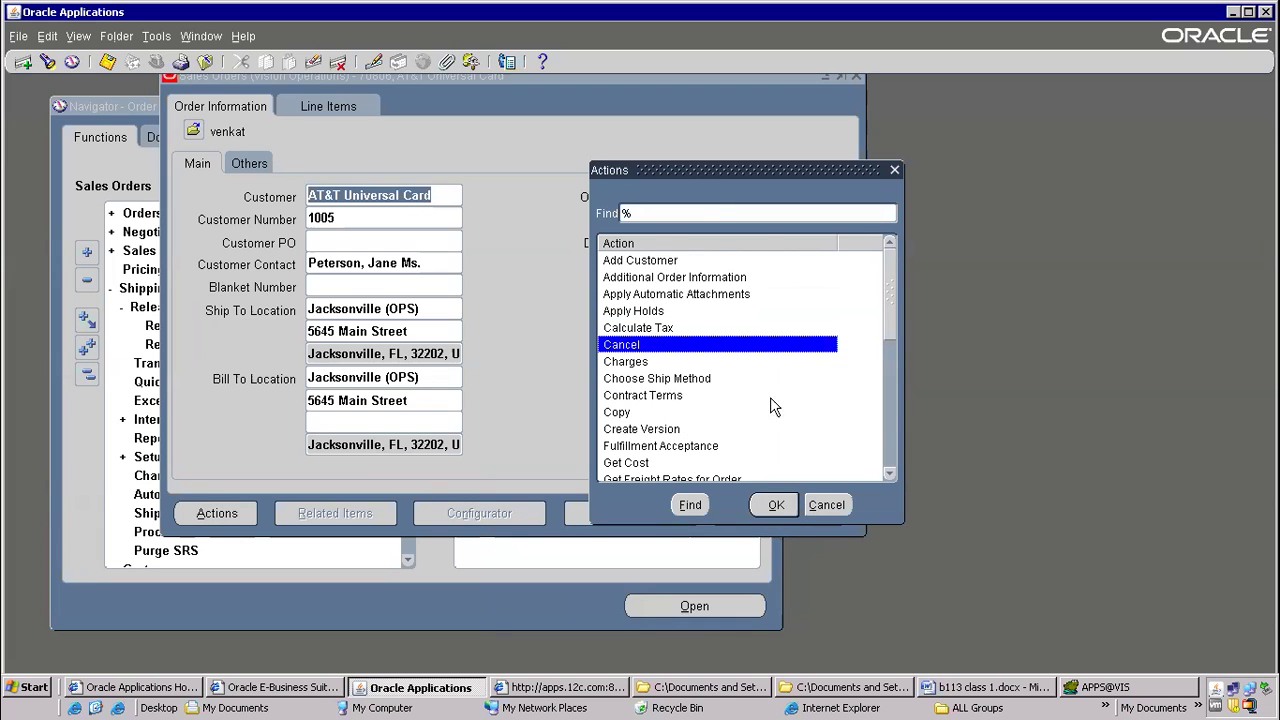
pyautogui.click(770, 505)
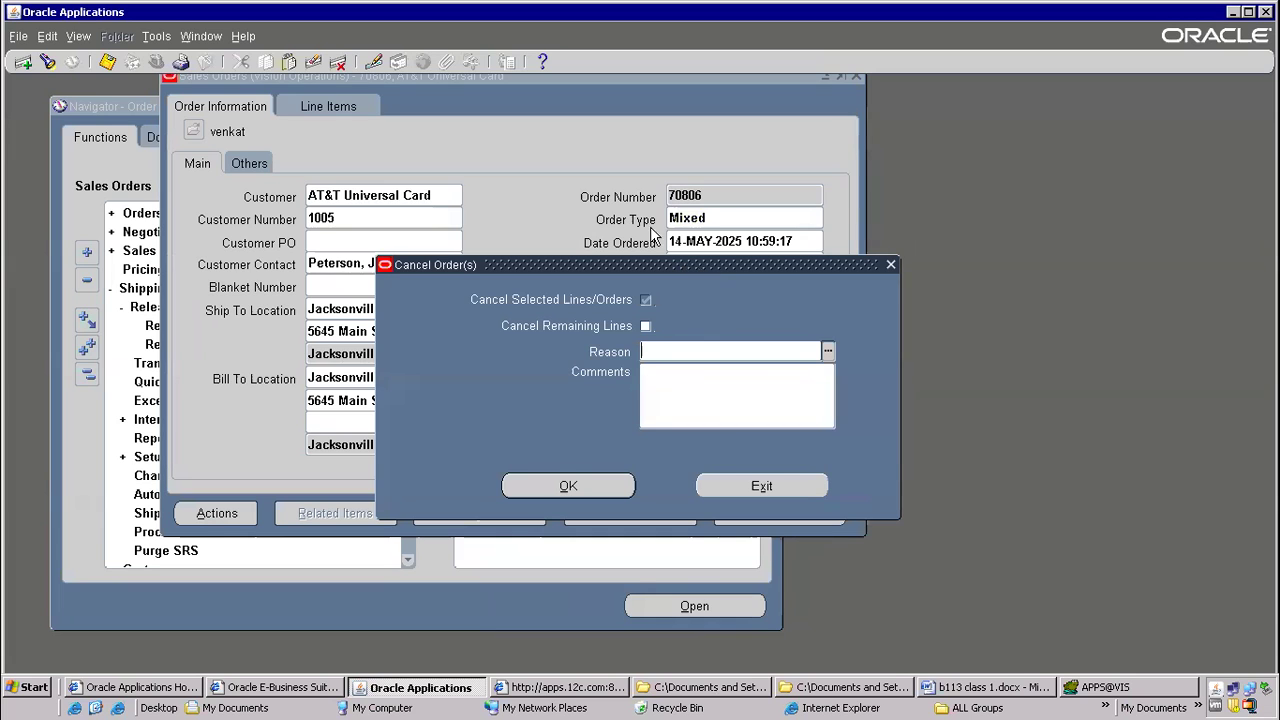
# Set the order's cancellation reason to Discontinued item
pyautogui.click(699, 241)
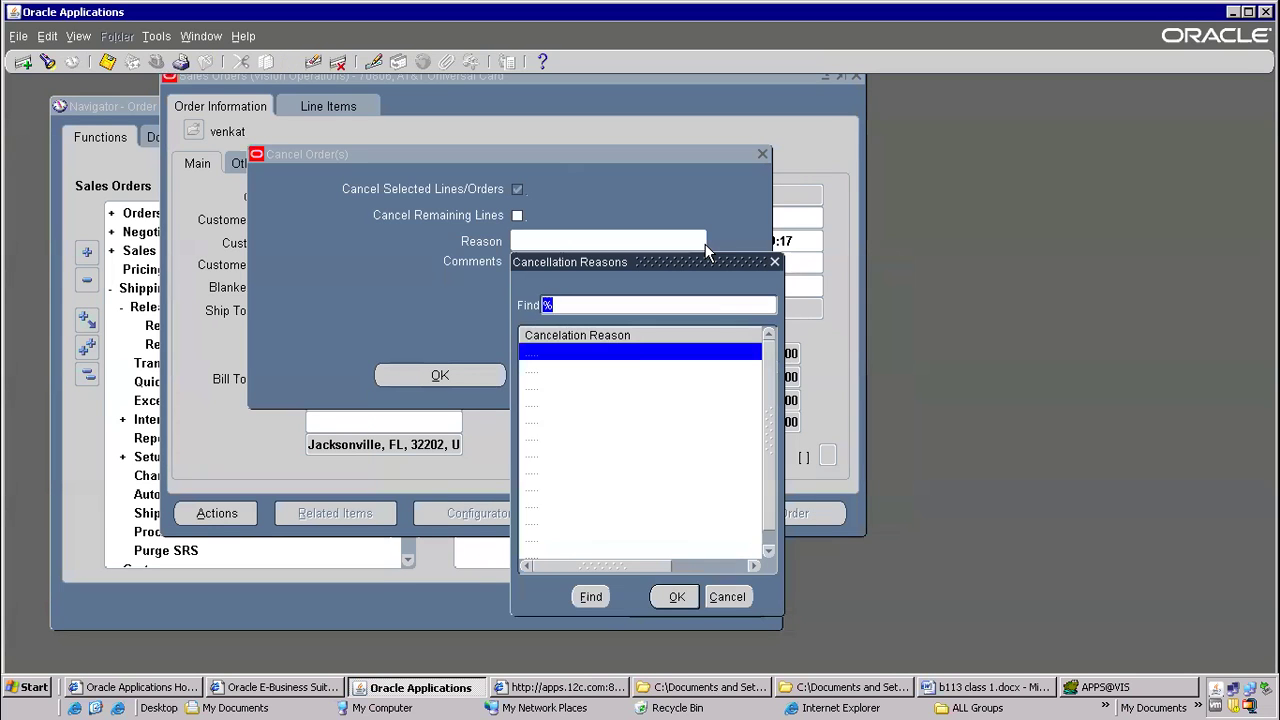
pyautogui.moveTo(691, 264); pyautogui.dragTo(465, 150)
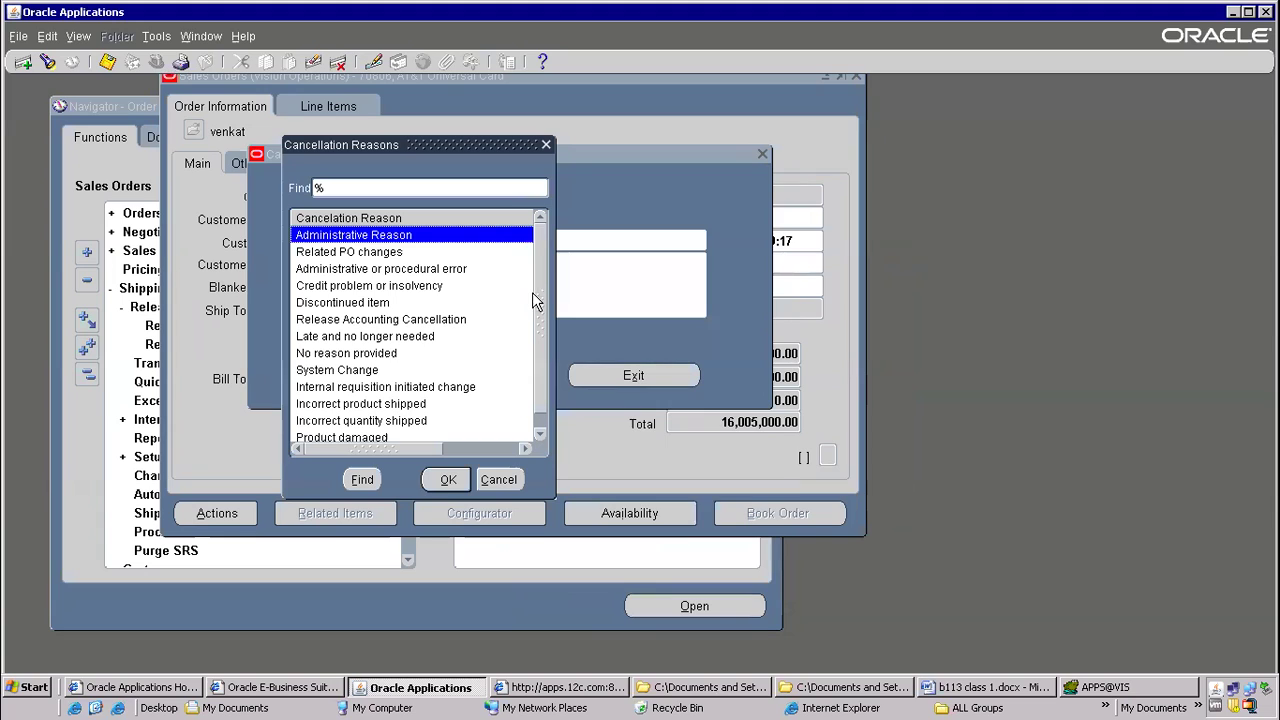
pyautogui.scroll(-1, 540, 398)
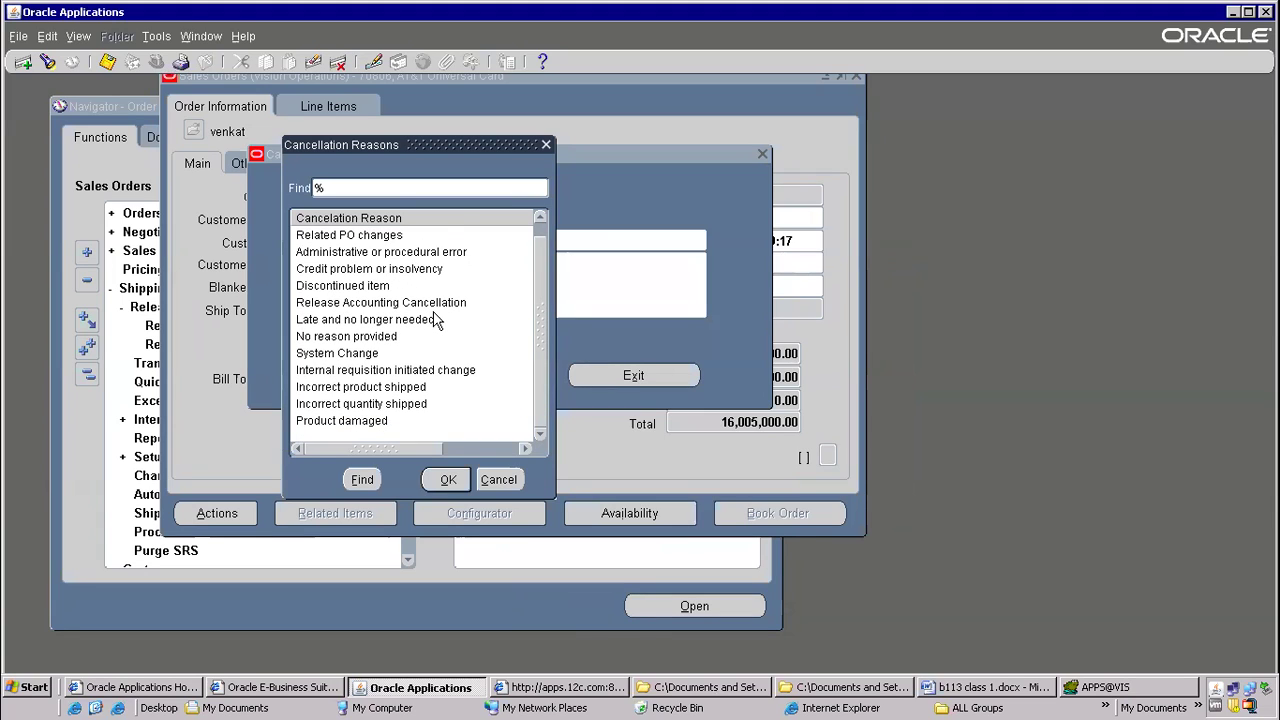
pyautogui.click(360, 421)
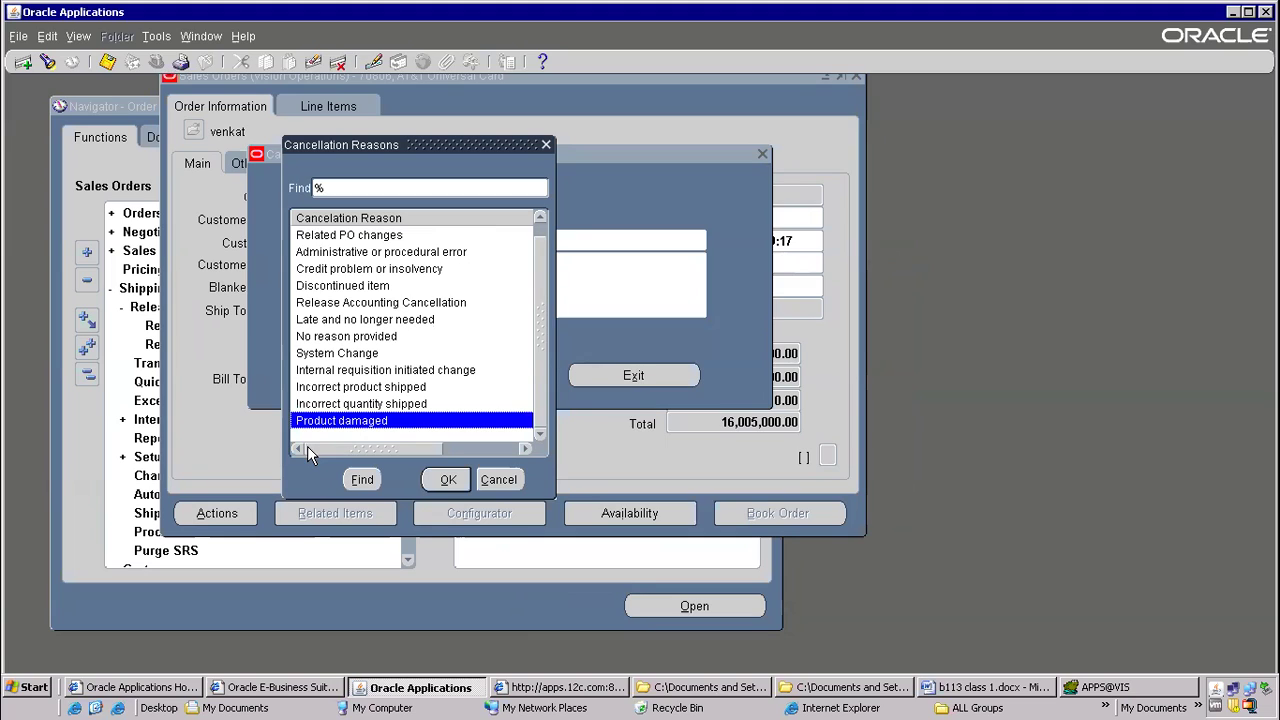
pyautogui.click(363, 303)
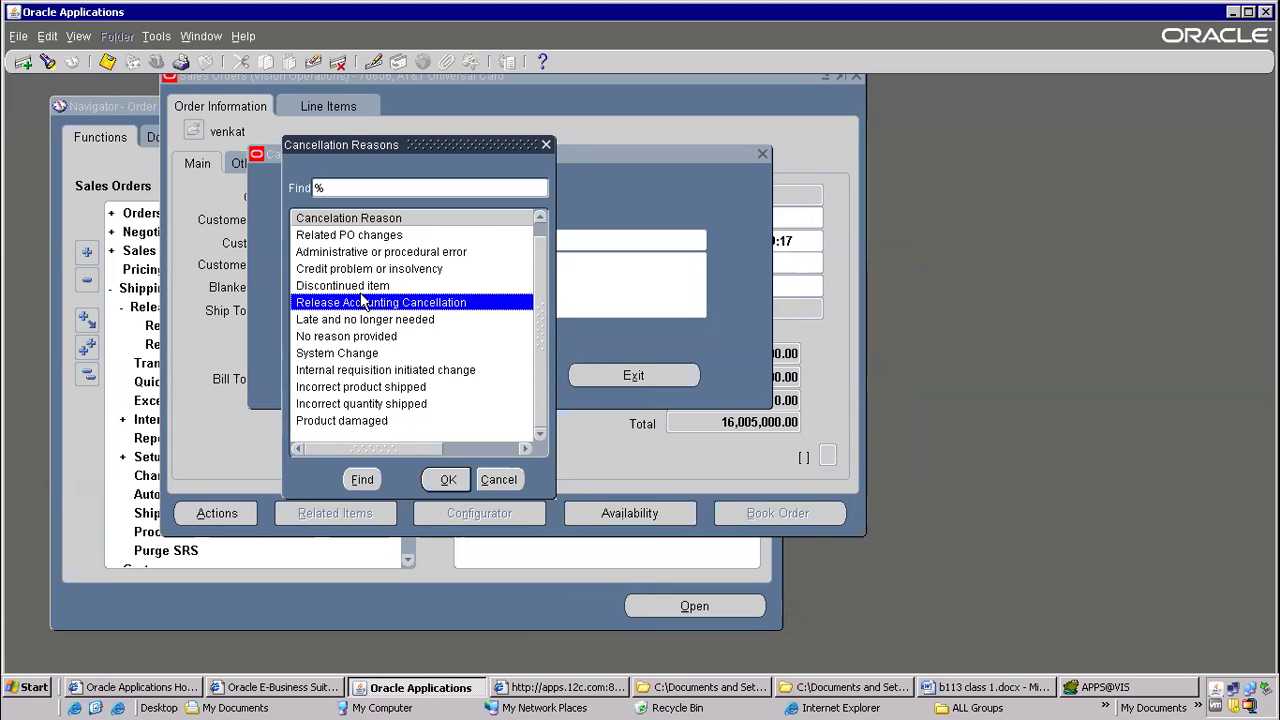
pyautogui.click(362, 290)
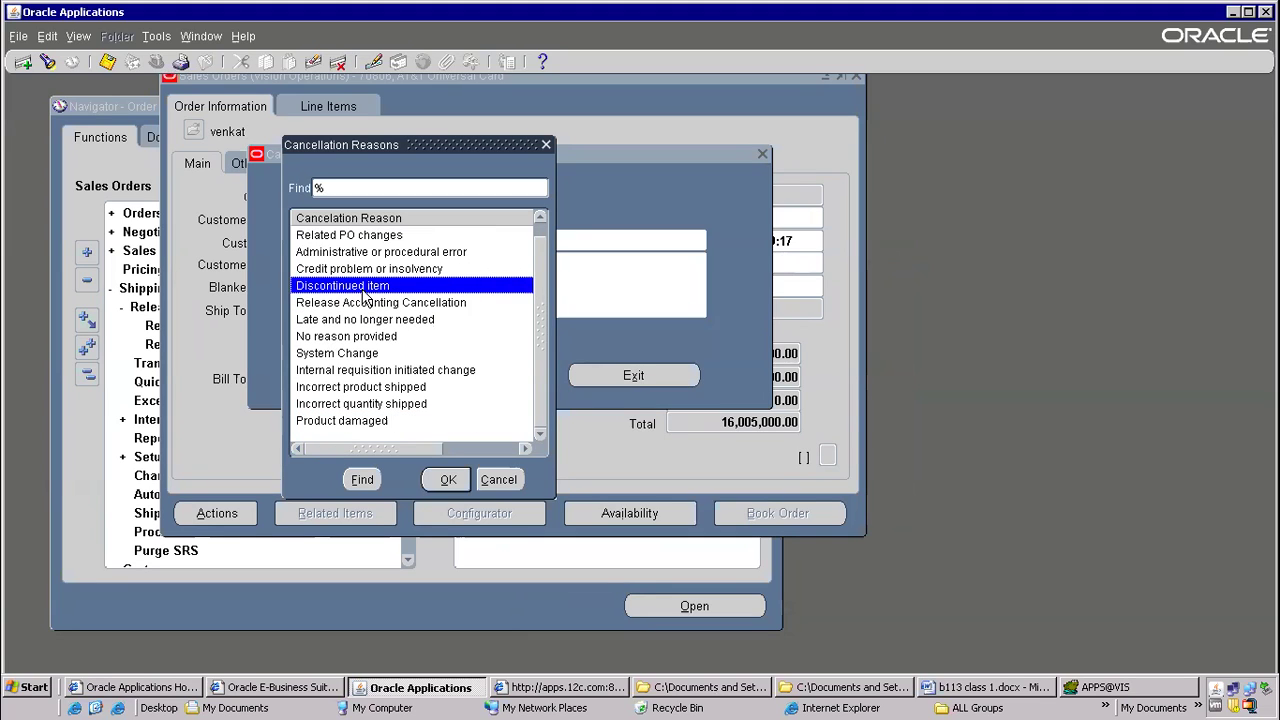
pyautogui.click(447, 480)
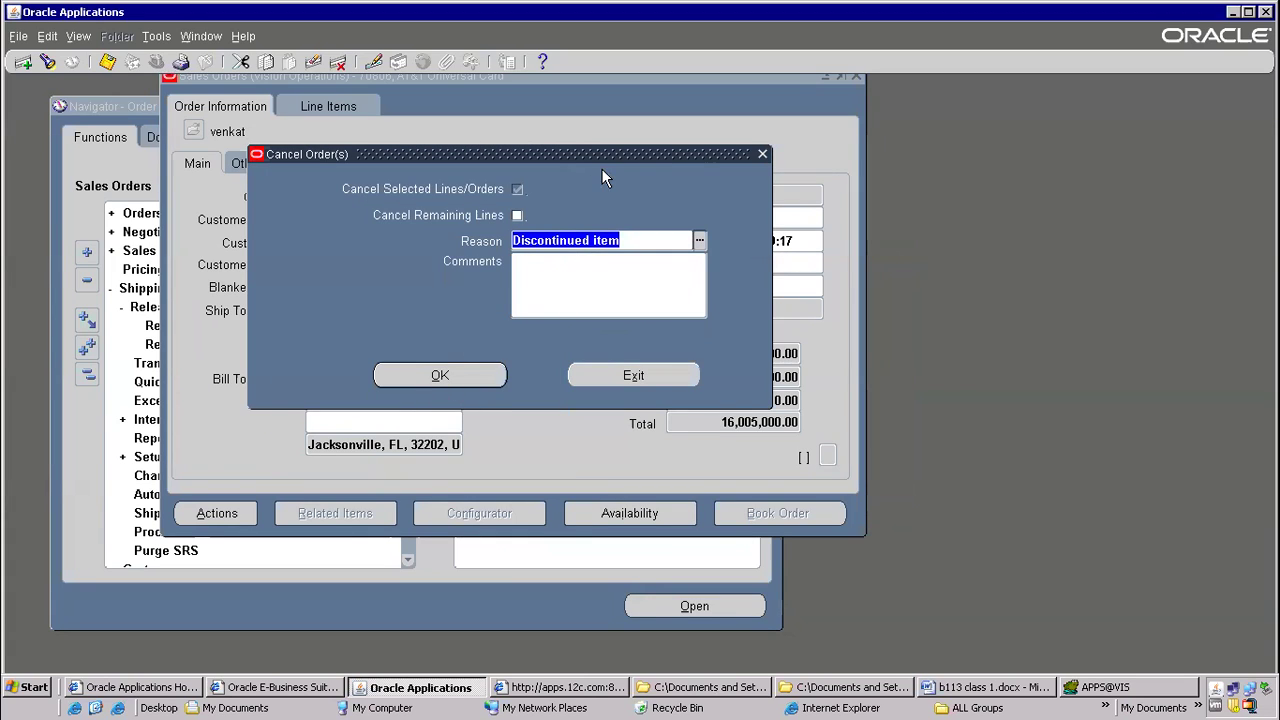
# Try to cancel the sales order and examine the processing message text
pyautogui.click(450, 375)
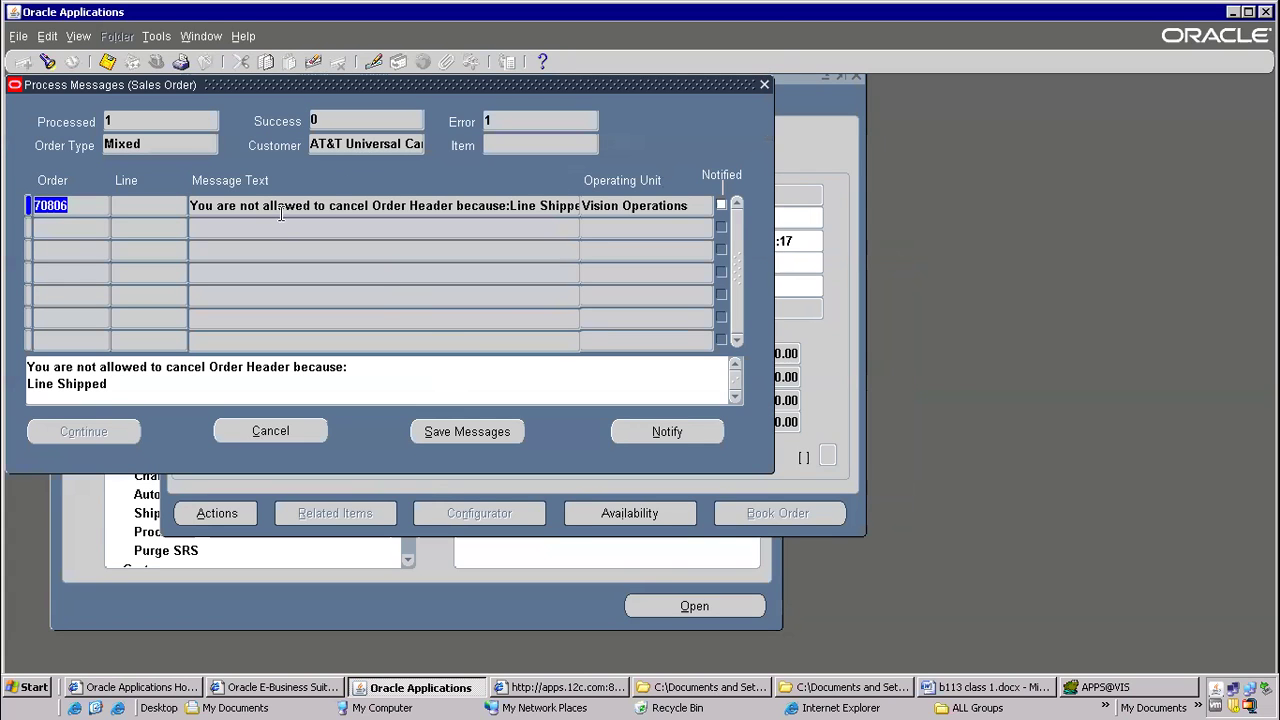
pyautogui.click(232, 205)
pyautogui.moveTo(232, 205); pyautogui.dragTo(612, 206)
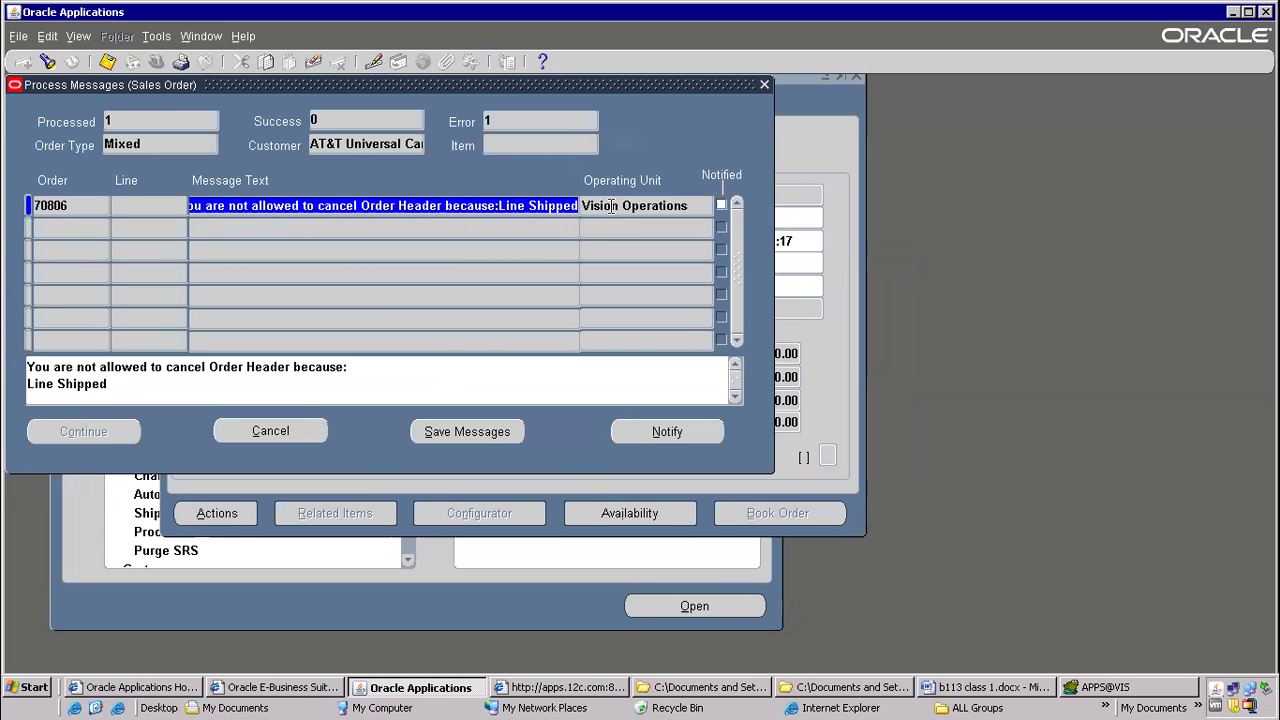
# Switch to the Word class notes and highlight the fourth process step, Shipping, in yellow
pyautogui.click(985, 687)
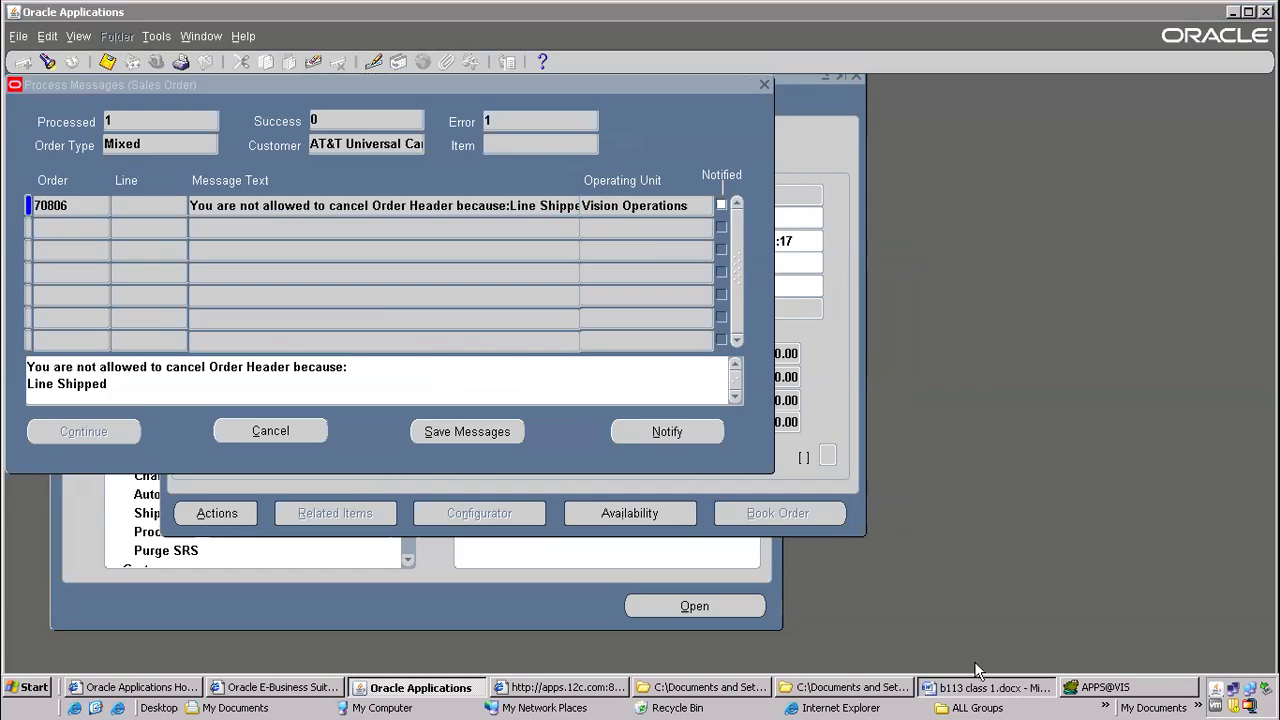
pyautogui.moveTo(172, 170); pyautogui.dragTo(314, 171)
pyautogui.tripleClick(286, 170)
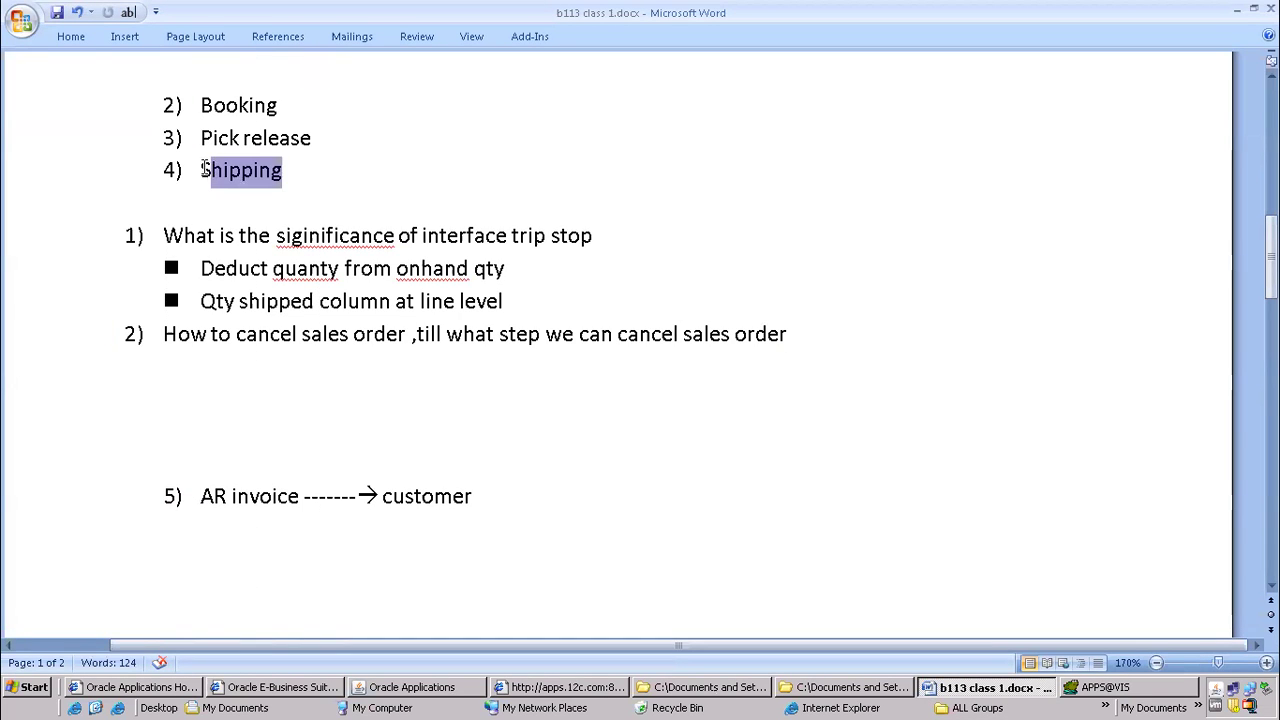
pyautogui.click(72, 38)
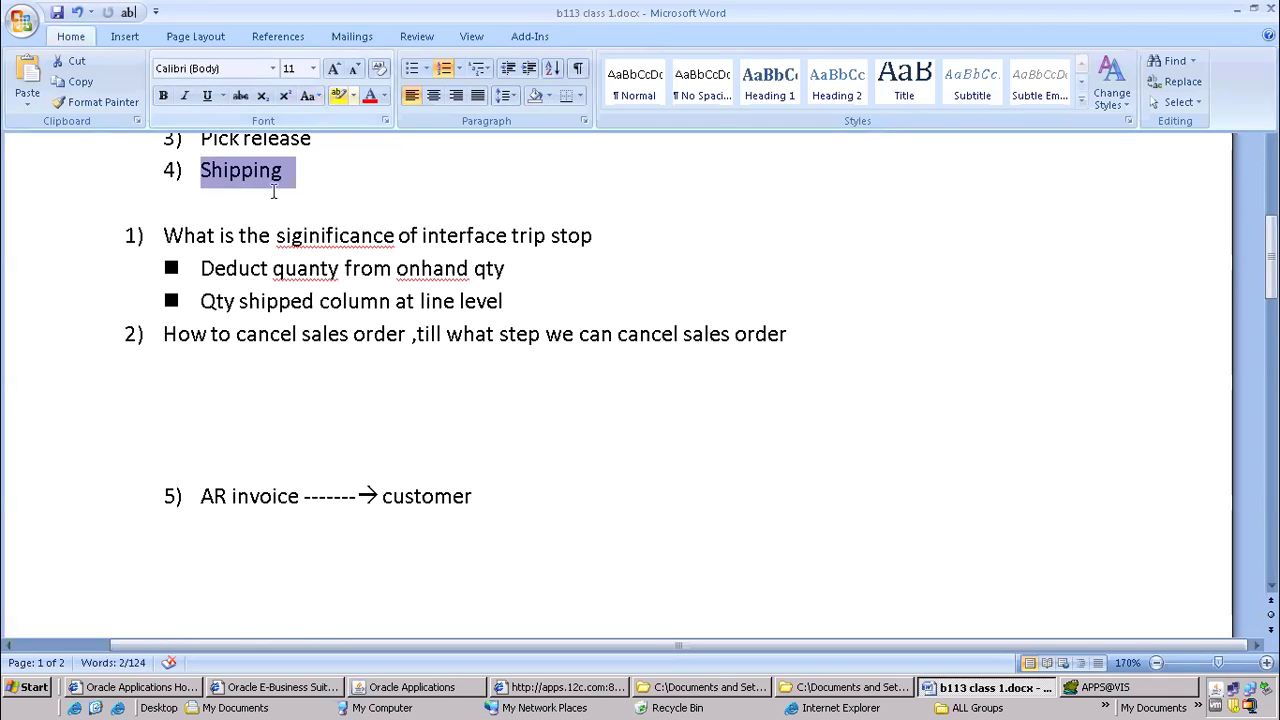
pyautogui.click(338, 98)
# Select the Order entry, Booking and Pick release steps in turn in the process list to point them out
pyautogui.scroll(3, 312, 235)
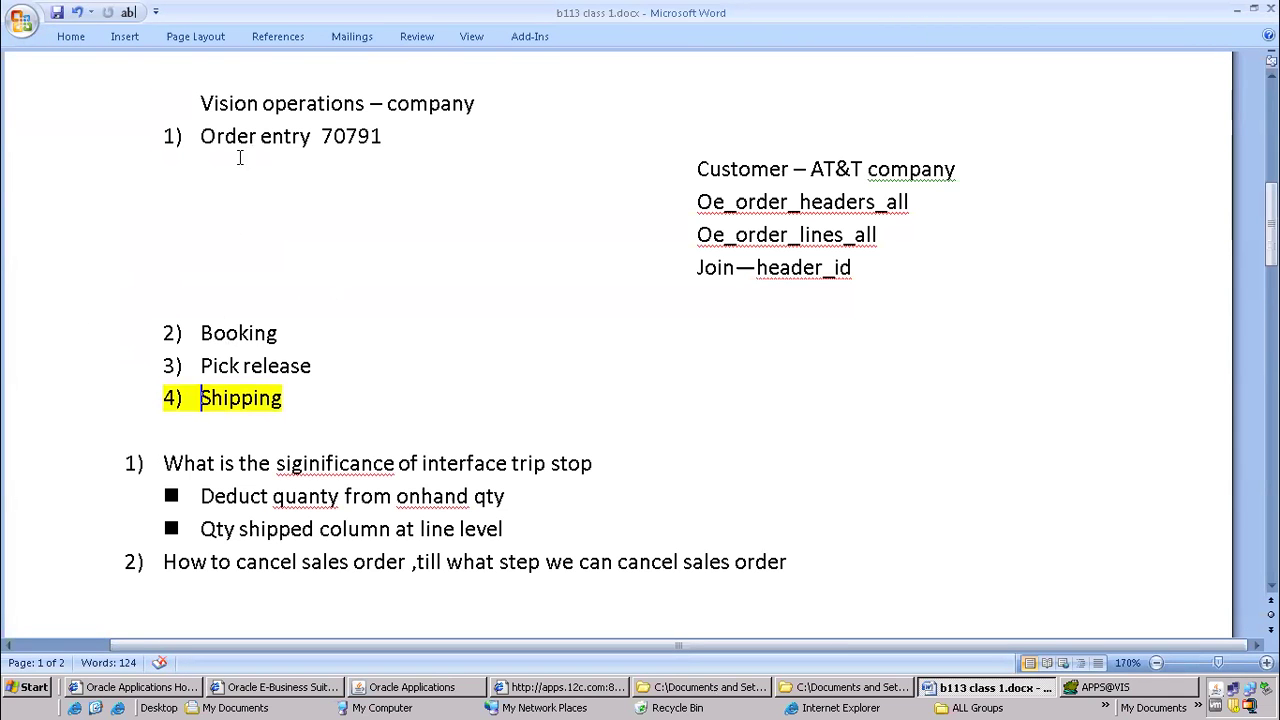
pyautogui.moveTo(203, 136); pyautogui.dragTo(318, 138)
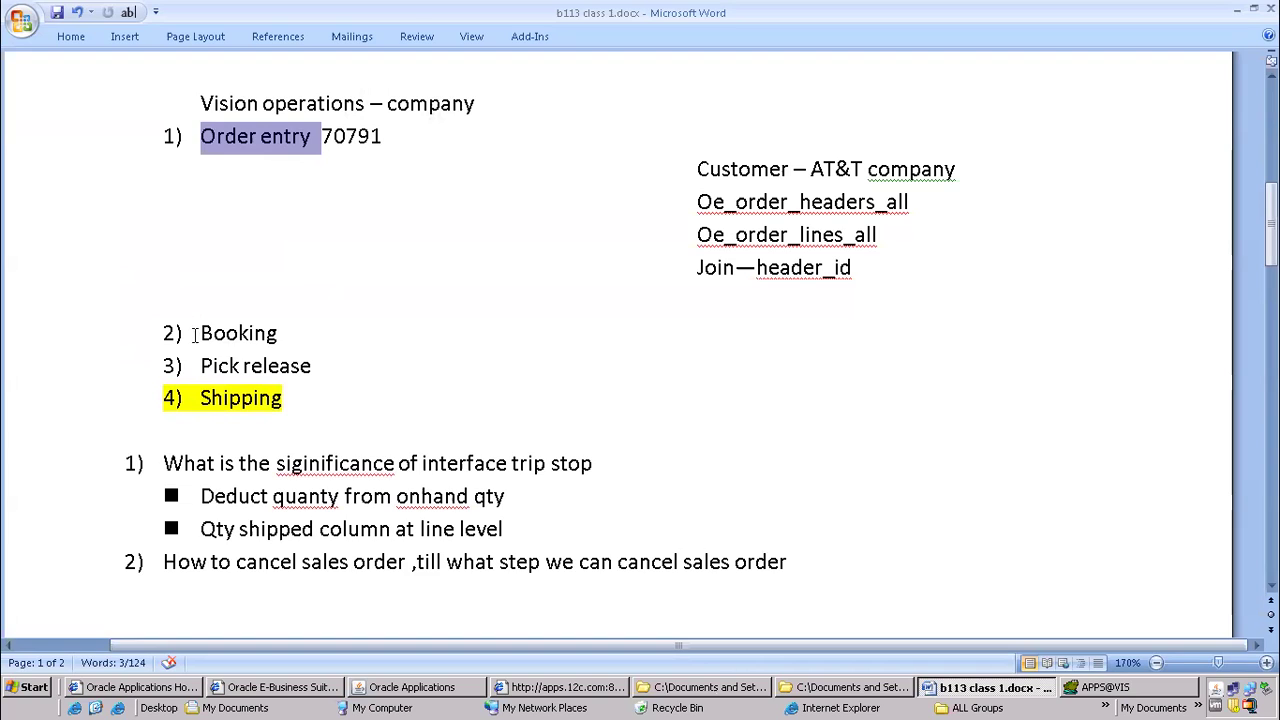
pyautogui.moveTo(195, 334); pyautogui.dragTo(286, 340)
pyautogui.moveTo(210, 371); pyautogui.dragTo(322, 366)
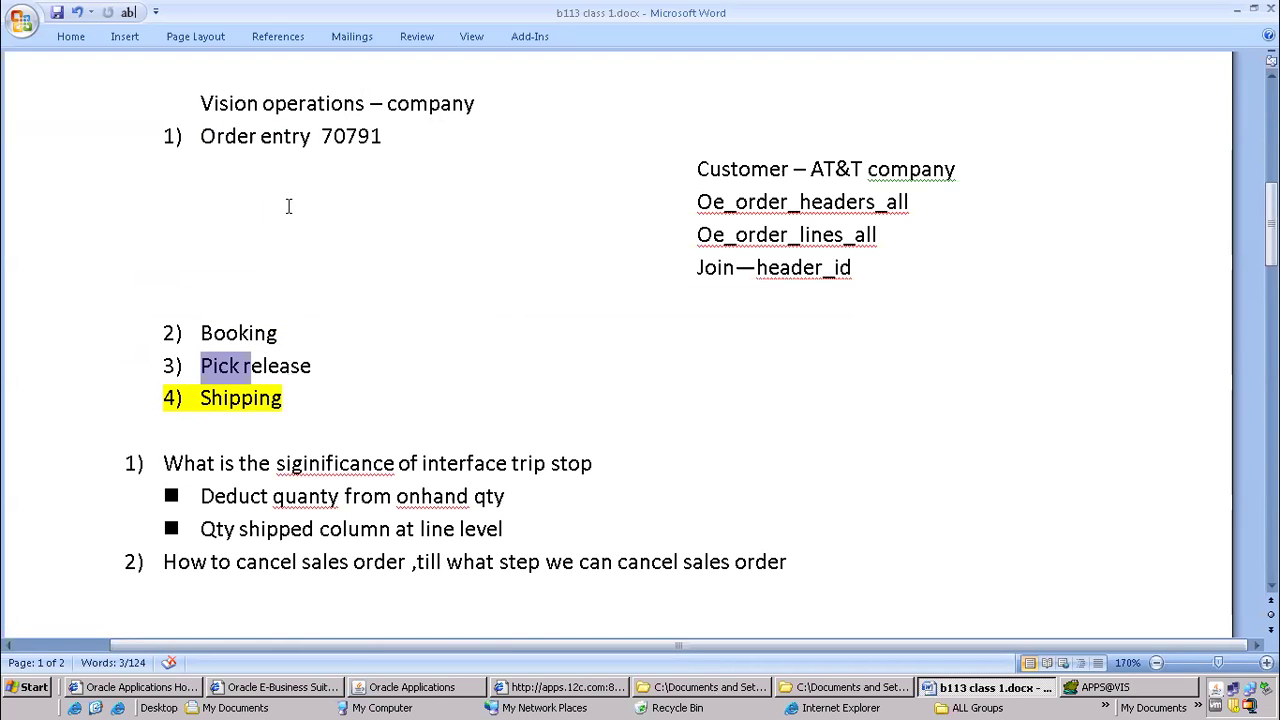
# Switch to Oracle Applications and exit the failed cancellation and its sales order back to the Navigator
pyautogui.click(285, 393)
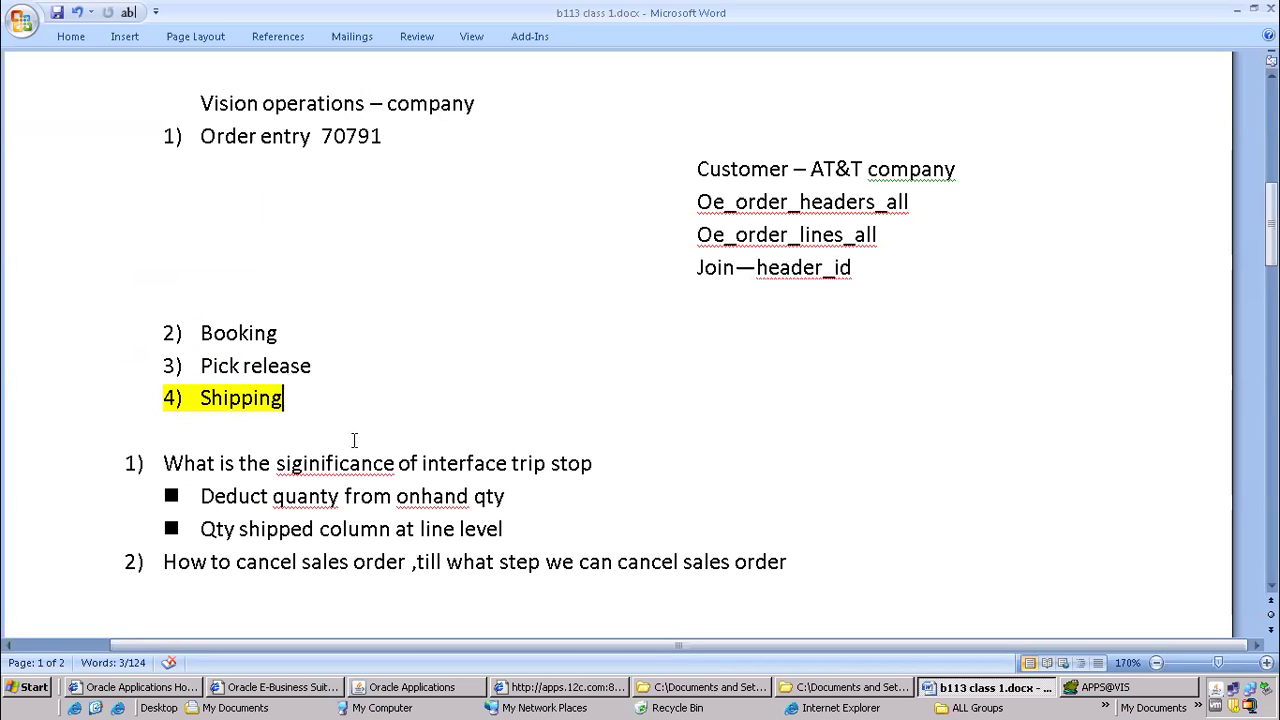
pyautogui.click(411, 687)
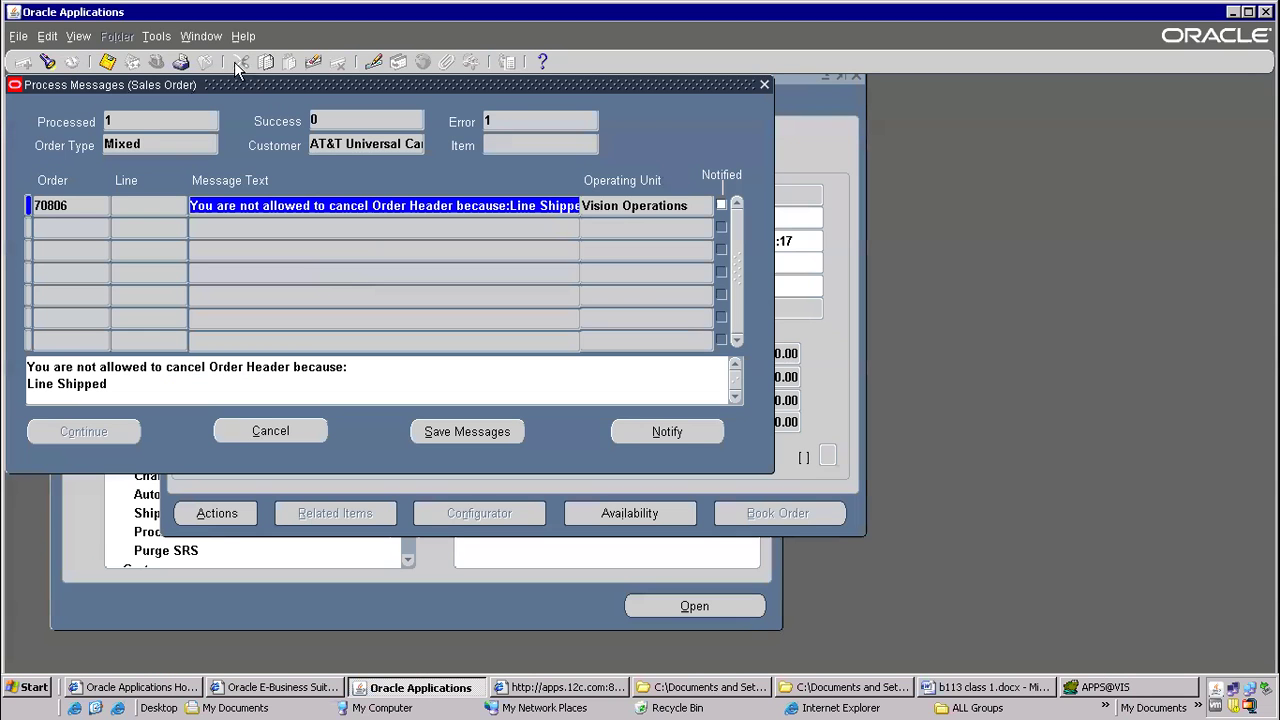
pyautogui.click(762, 87)
pyautogui.click(458, 375)
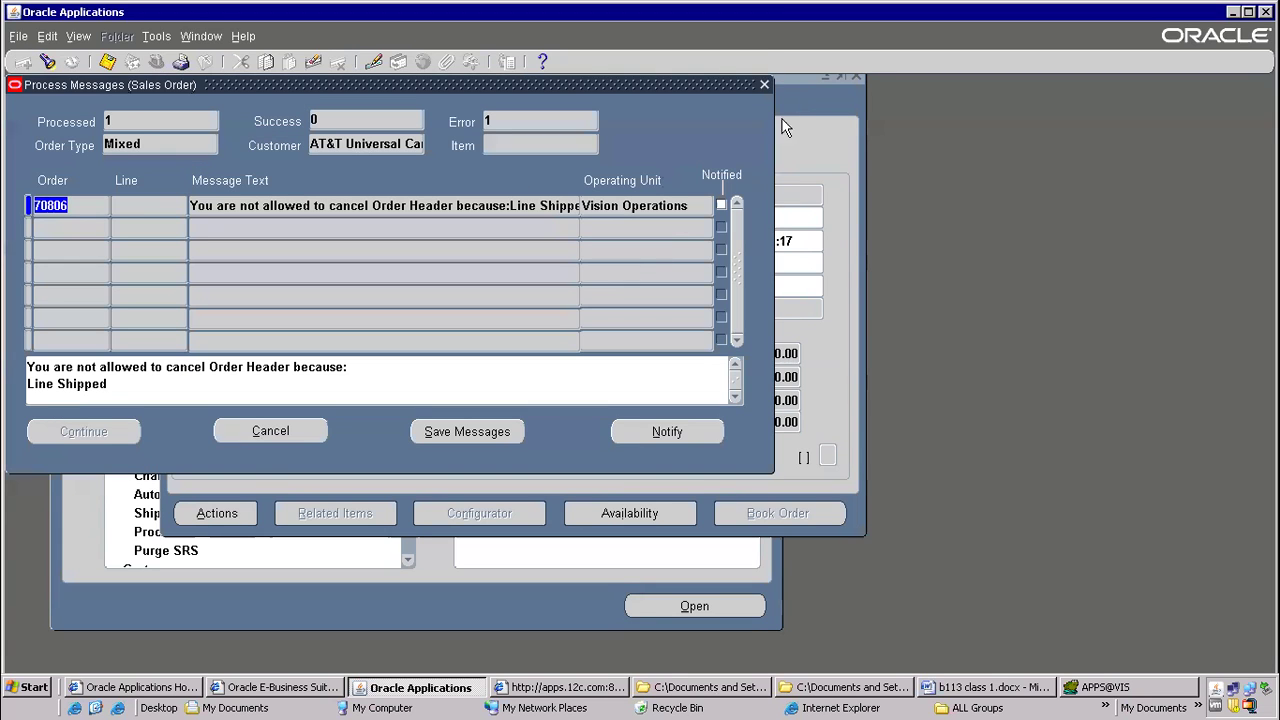
pyautogui.click(764, 84)
pyautogui.click(636, 376)
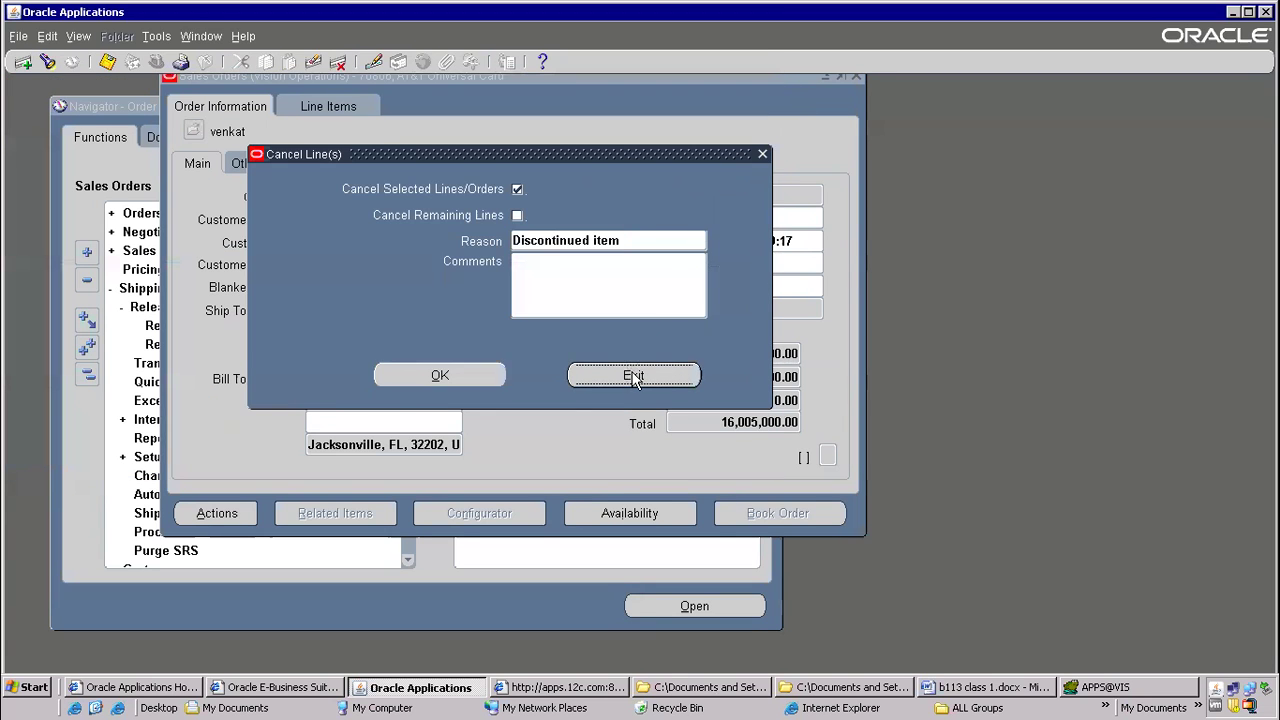
pyautogui.click(204, 64)
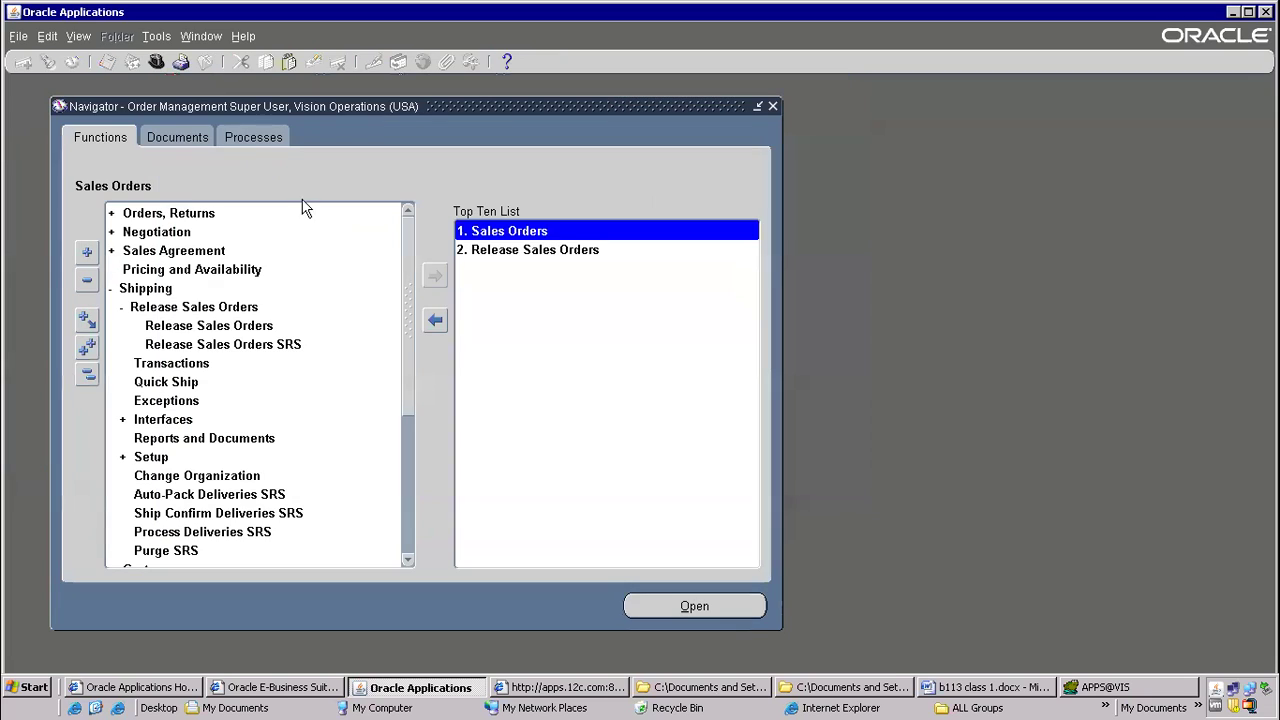
# Start a new sales order for the customer AT&T Universal Card
pyautogui.doubleClick(510, 230)
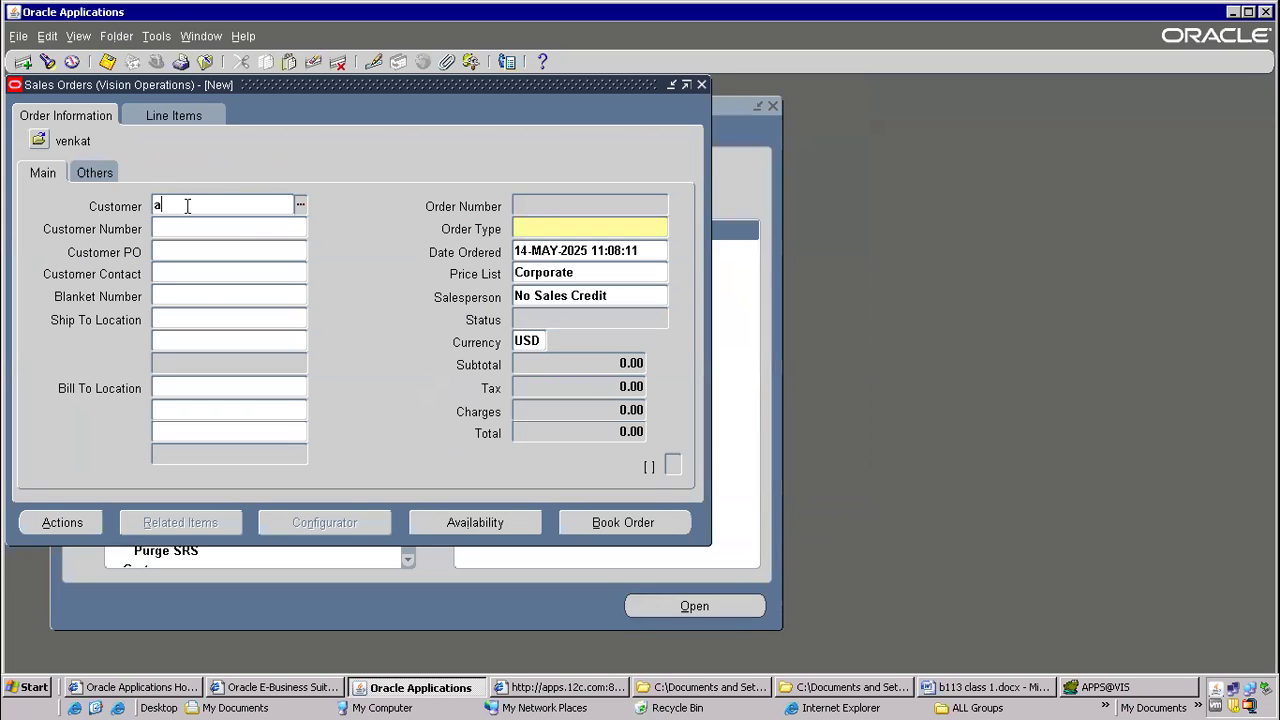
pyautogui.press('Tab')
pyautogui.press('Return')
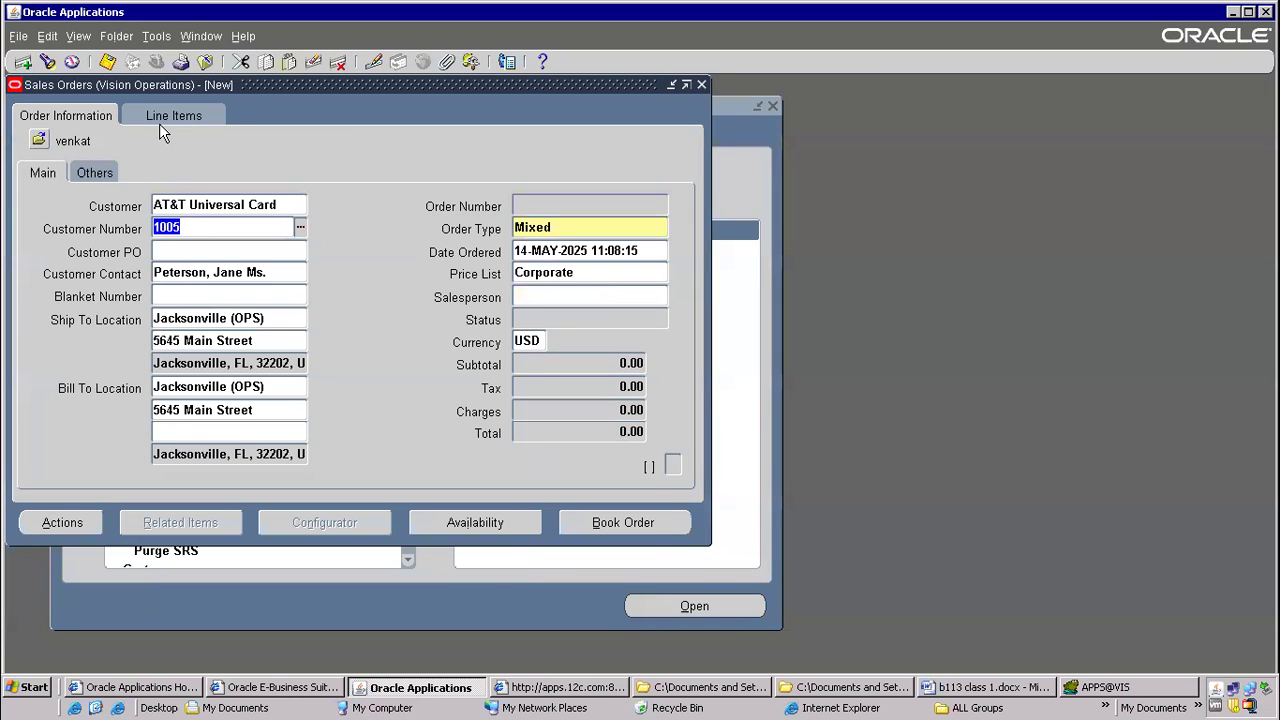
# Add an order line for item LAPTOP with quantity 3 and book the order
pyautogui.click(161, 118)
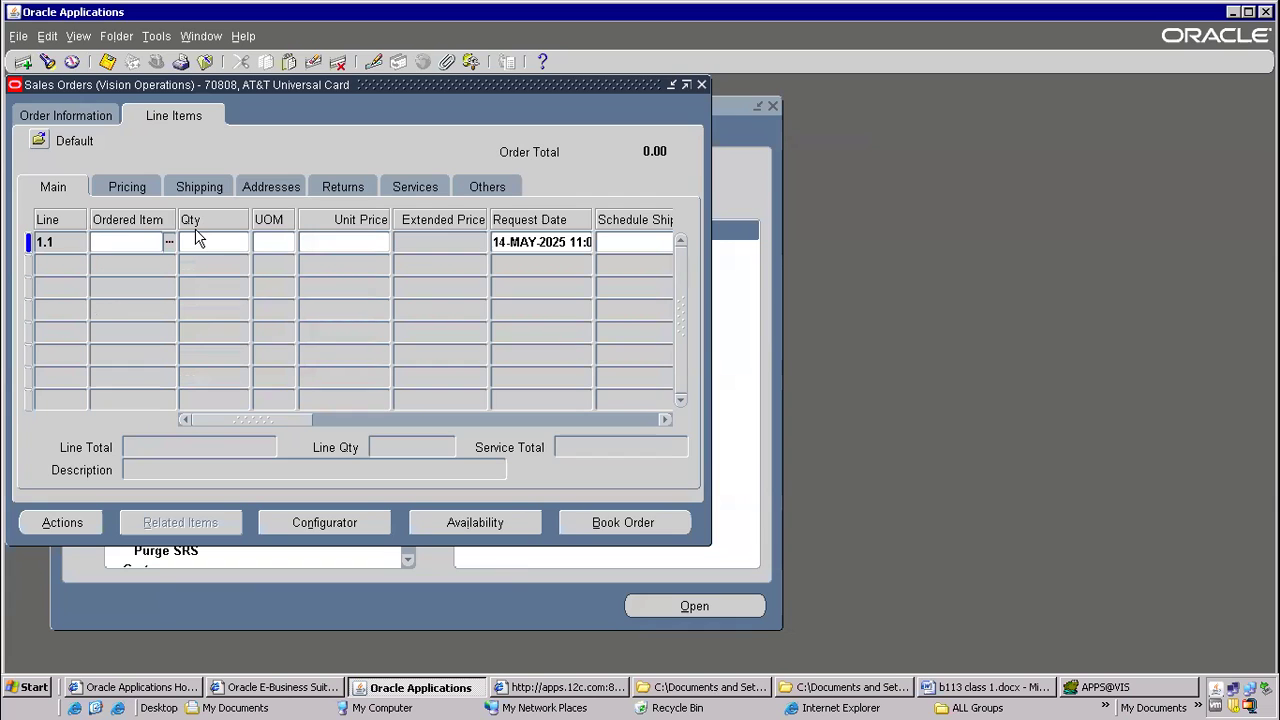
pyautogui.write('LAPTOP')
pyautogui.press('Tab')
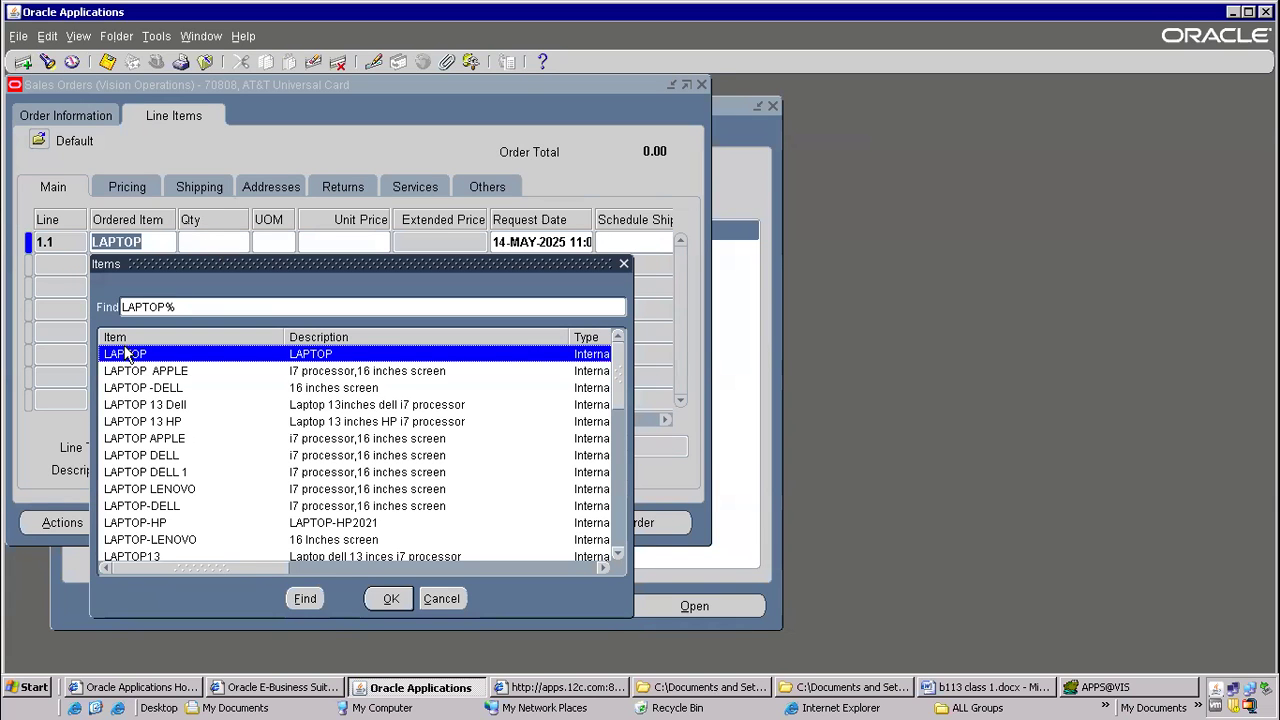
pyautogui.doubleClick(127, 354)
pyautogui.write('3')
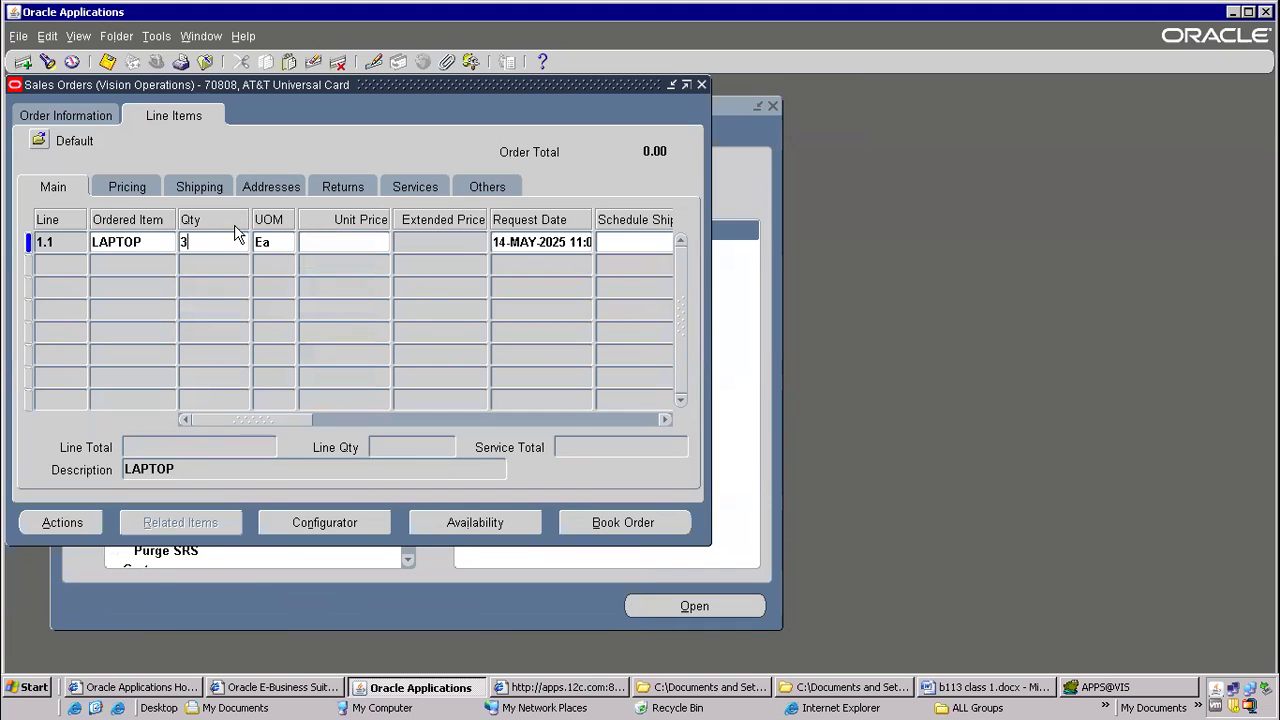
pyautogui.press('Tab')
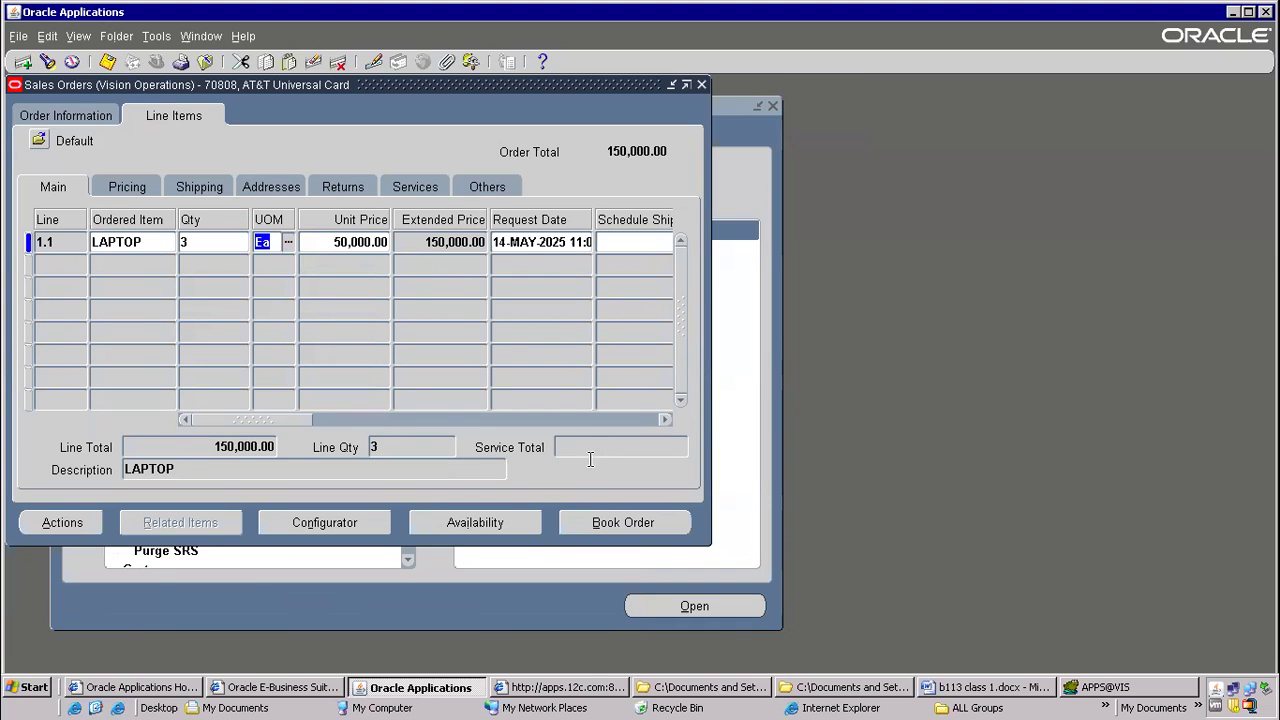
pyautogui.click(634, 520)
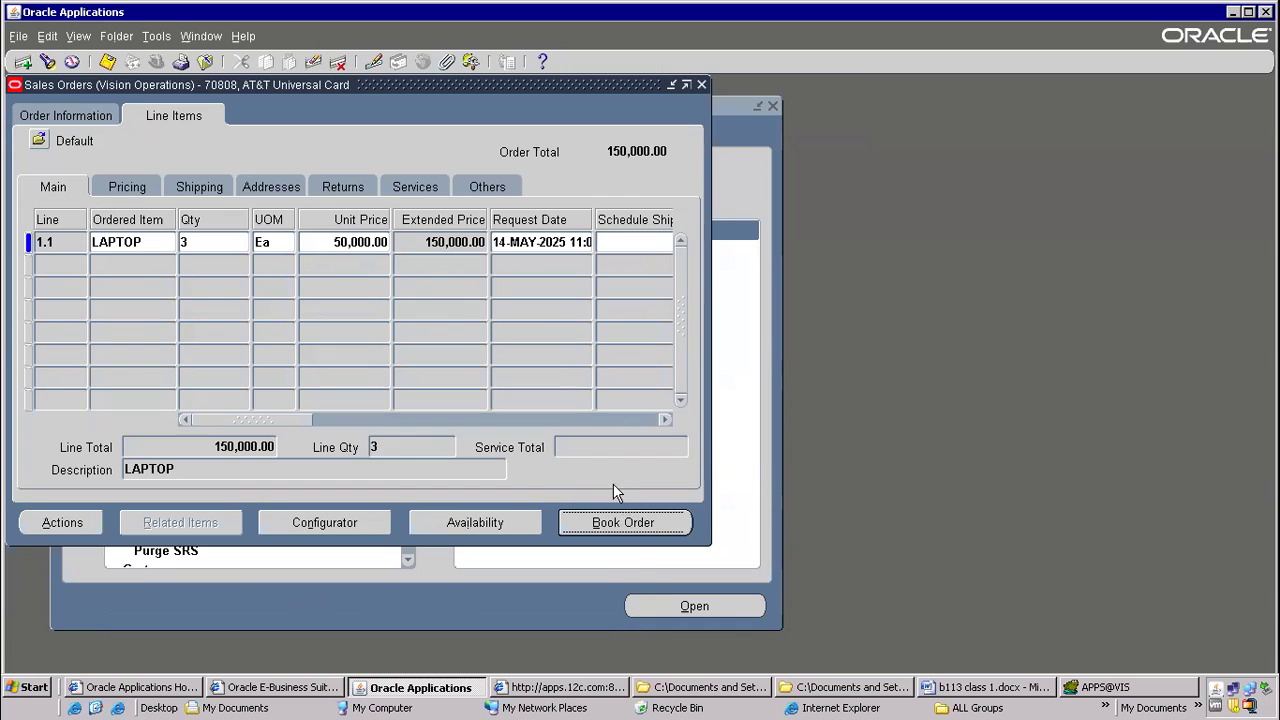
pyautogui.click(690, 407)
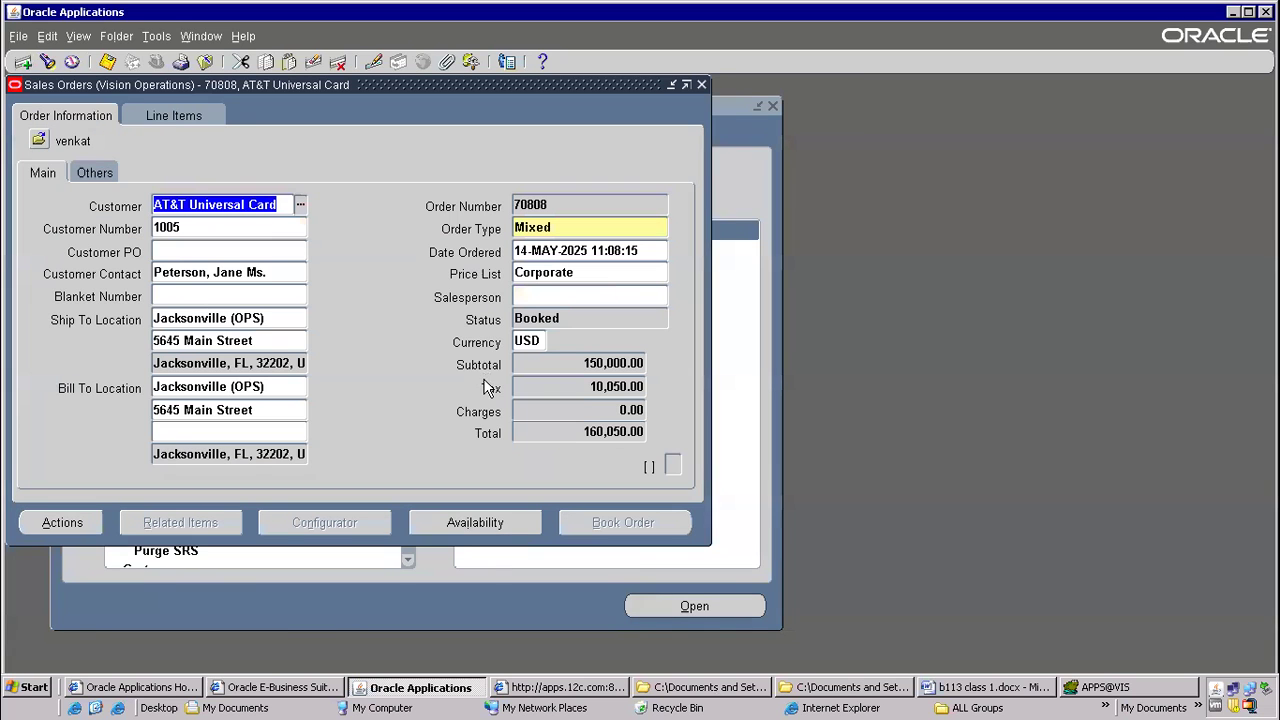
# Cancel the booked laptop order, picking a cancellation reason from the list of values
pyautogui.click(73, 528)
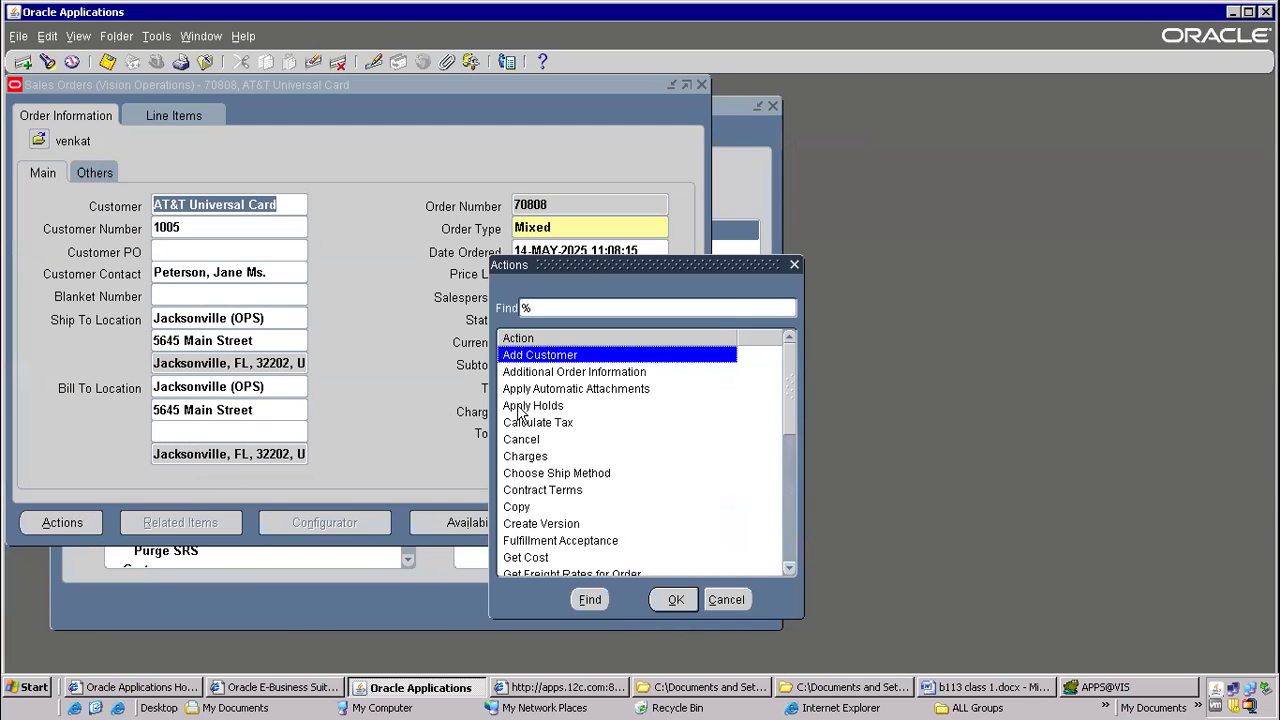
pyautogui.click(522, 440)
pyautogui.click(669, 598)
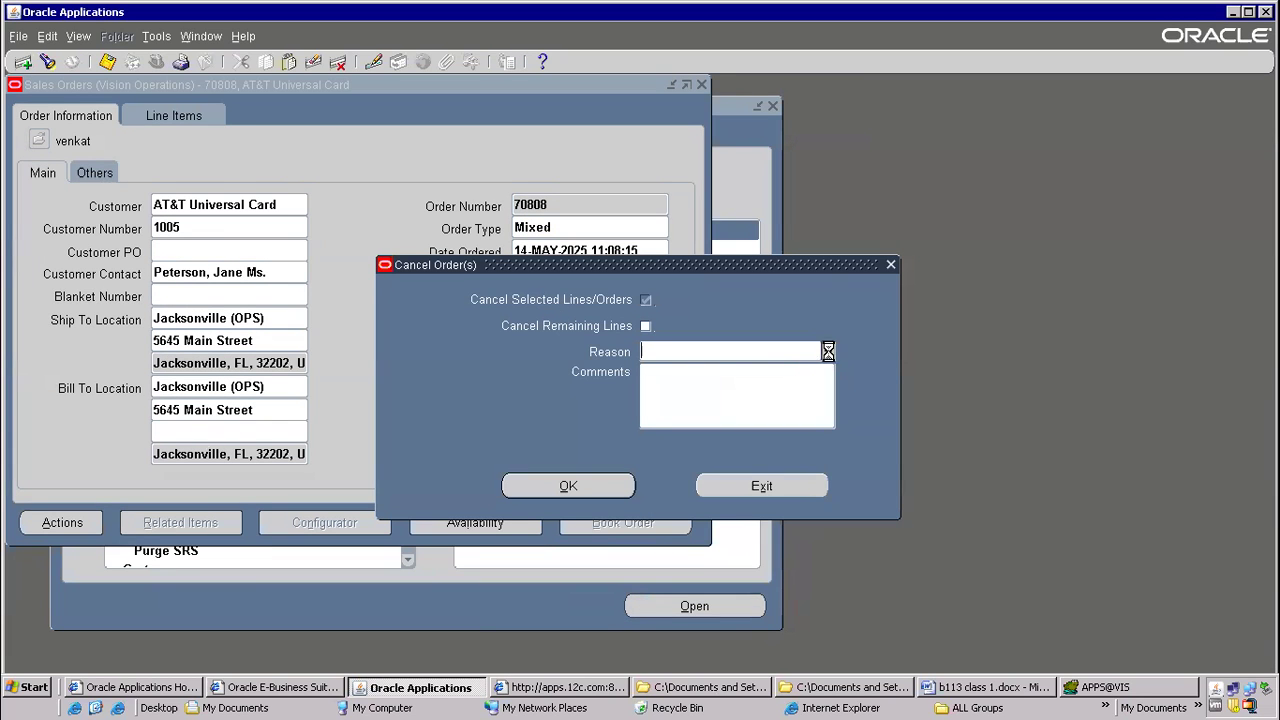
pyautogui.click(828, 351)
pyautogui.doubleClick(70, 226)
pyautogui.click(608, 486)
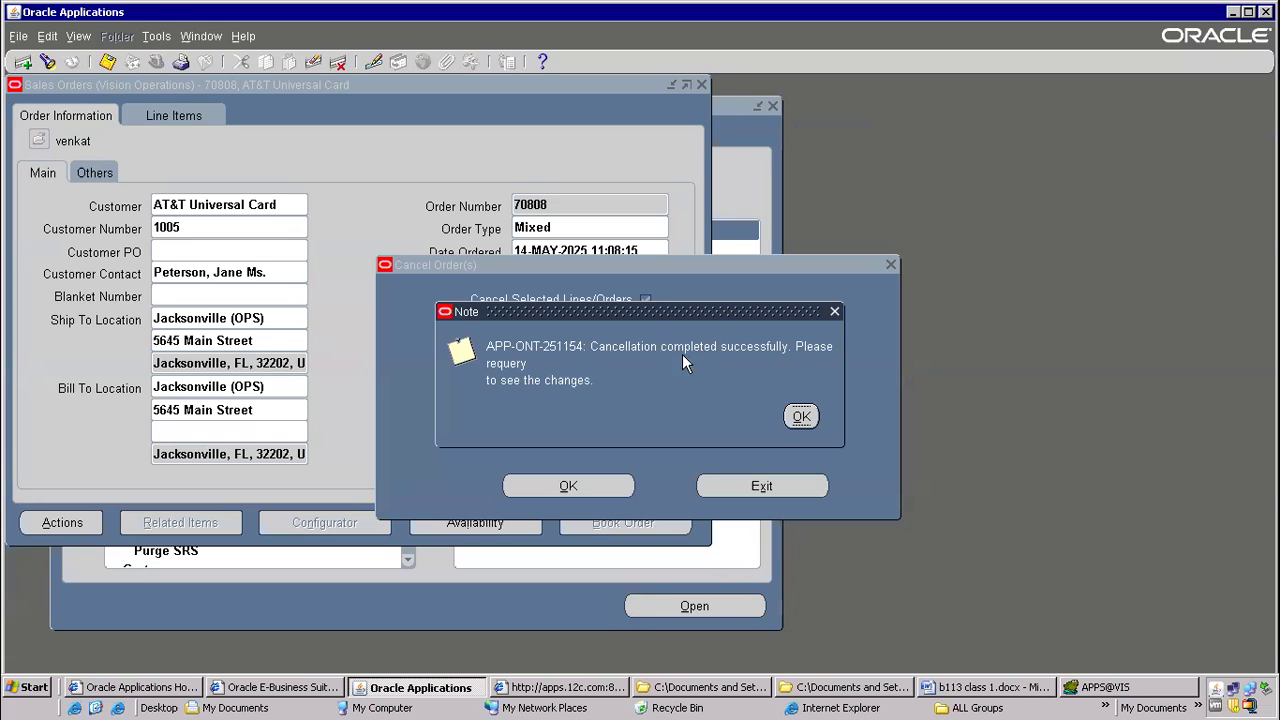
# Acknowledge the cancellation note, requery the order by its copied order number and check its status
pyautogui.click(801, 418)
pyautogui.doubleClick(534, 207)
pyautogui.rightClick(534, 207)
pyautogui.click(548, 240)
pyautogui.press('F11')
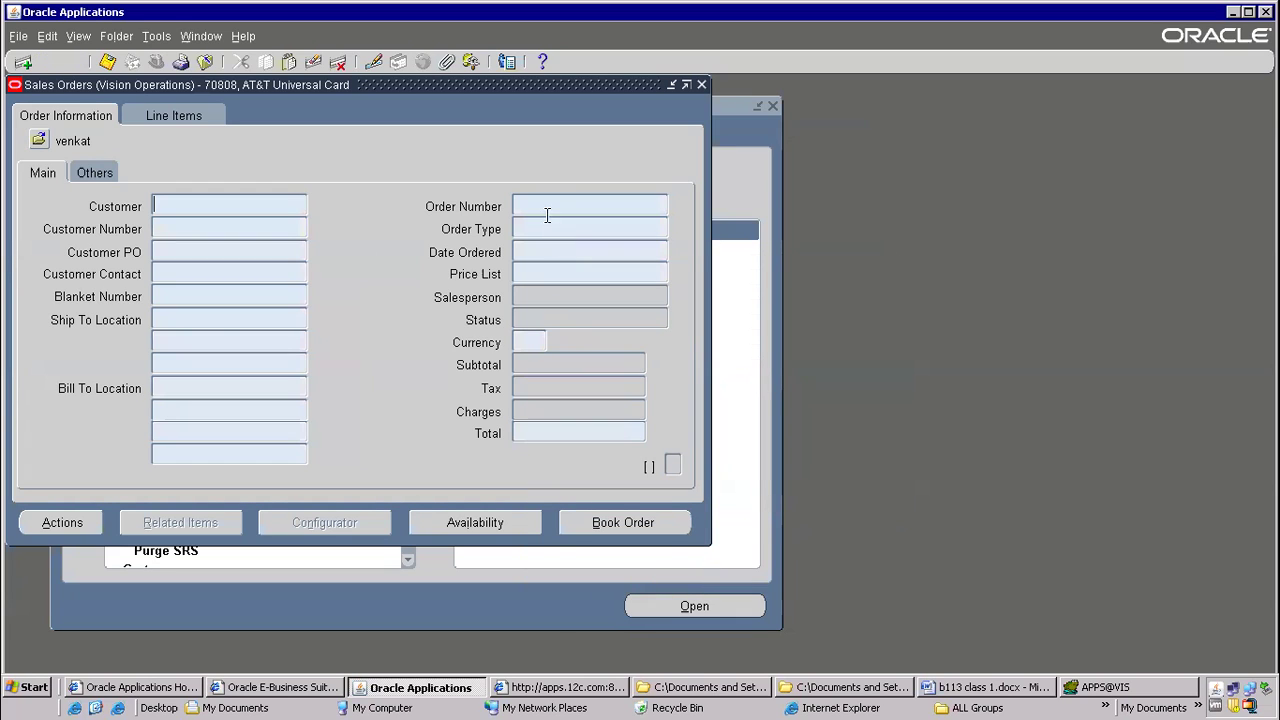
pyautogui.hotkey('ctrl', 'v')
pyautogui.hotkey('ctrl', 'F11')
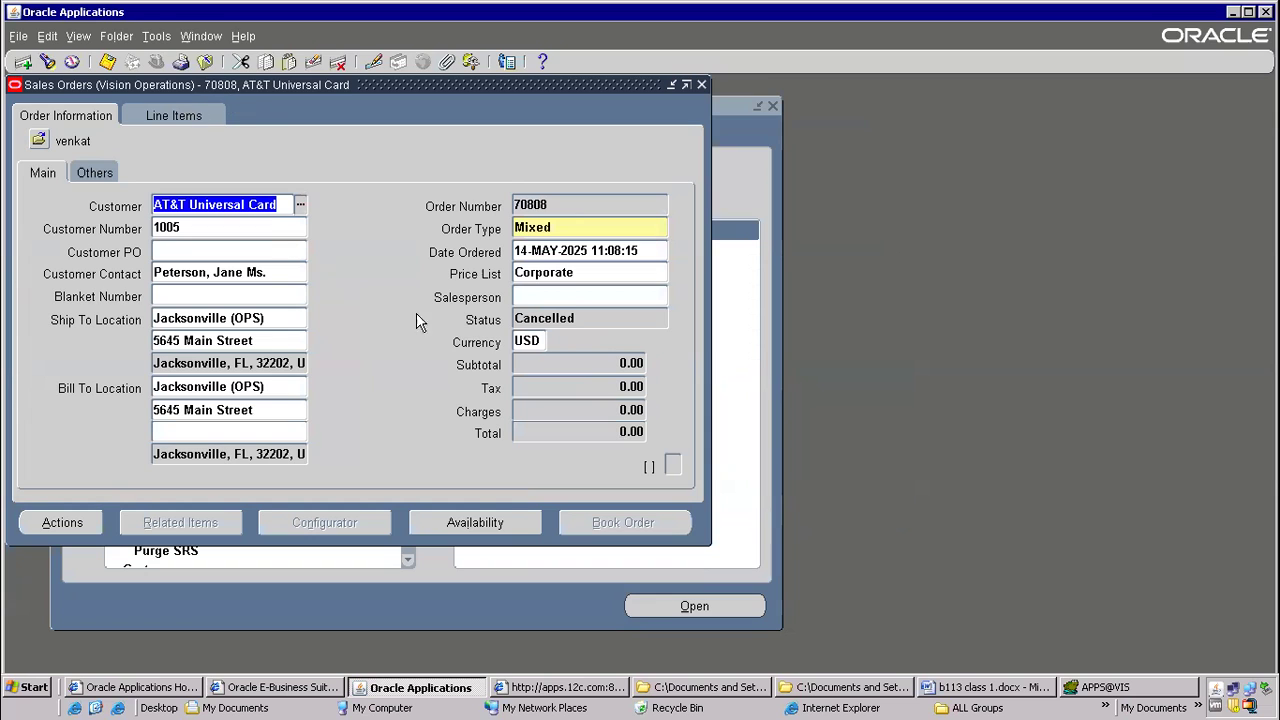
pyautogui.moveTo(515, 318); pyautogui.dragTo(553, 314)
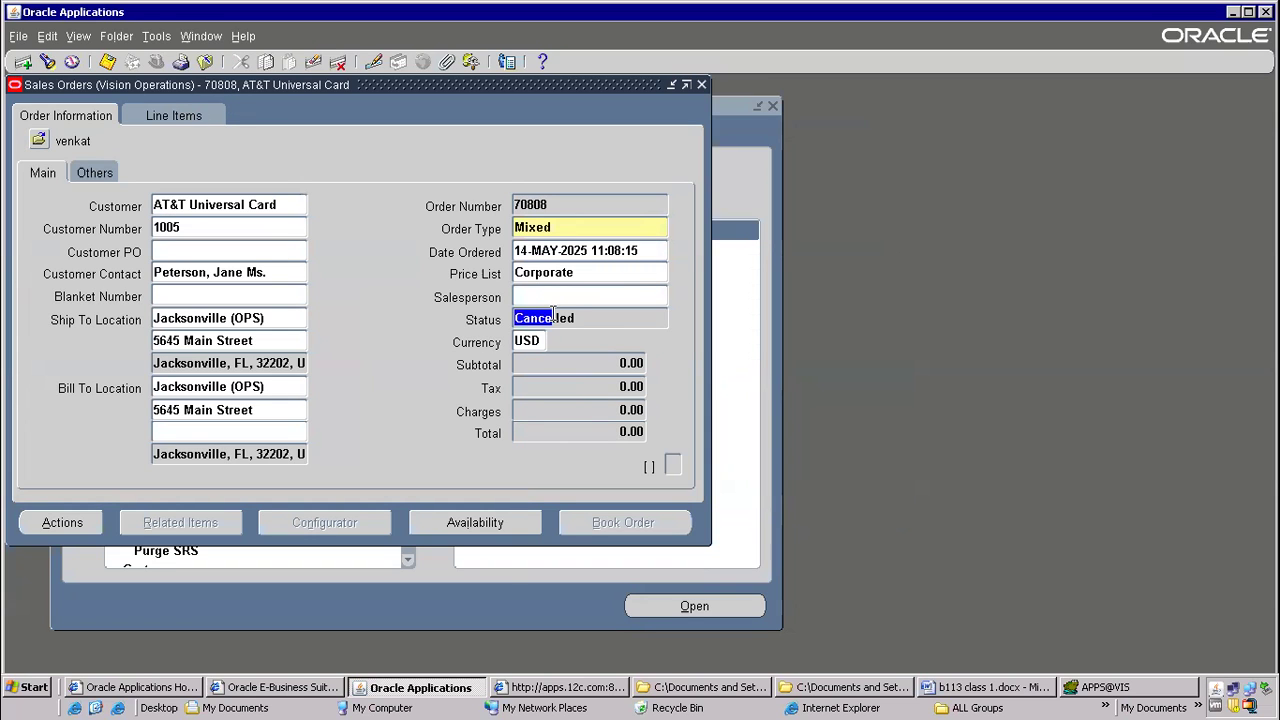
# Switch to the Word class notes and select the Pick release and Order entry steps to point out the cancellable range
pyautogui.click(955, 687)
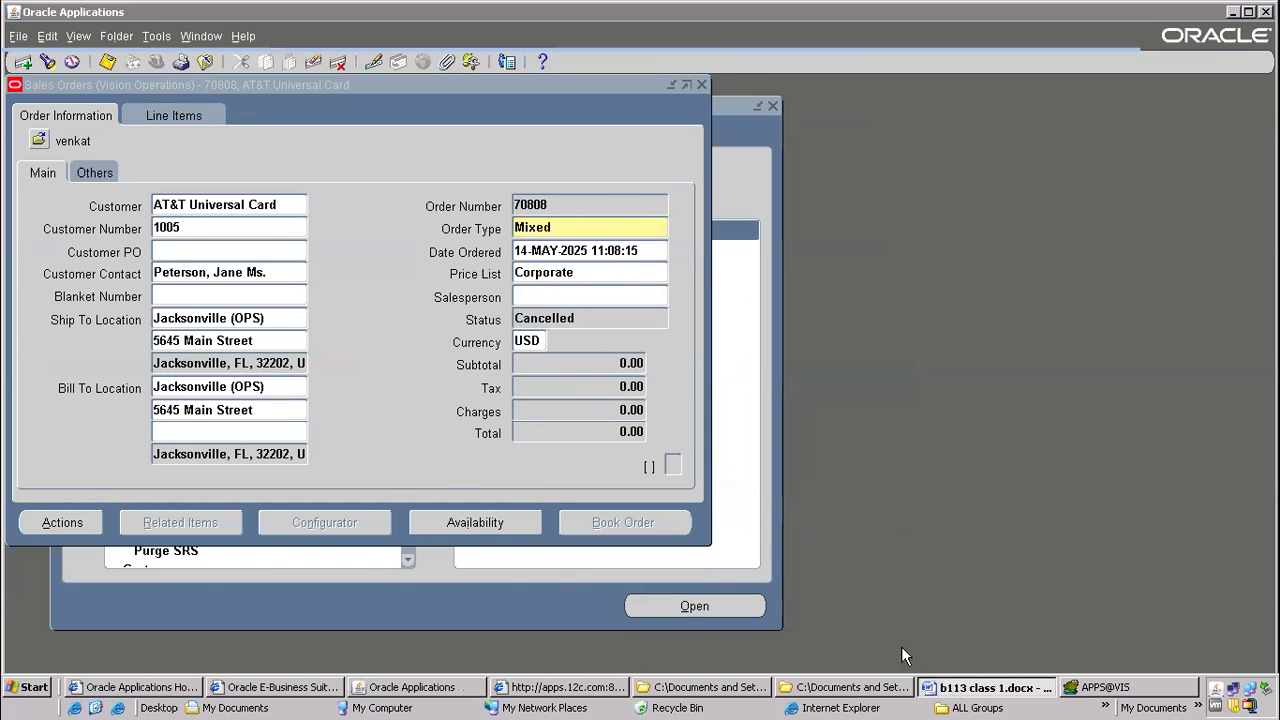
pyautogui.moveTo(203, 367); pyautogui.dragTo(313, 367)
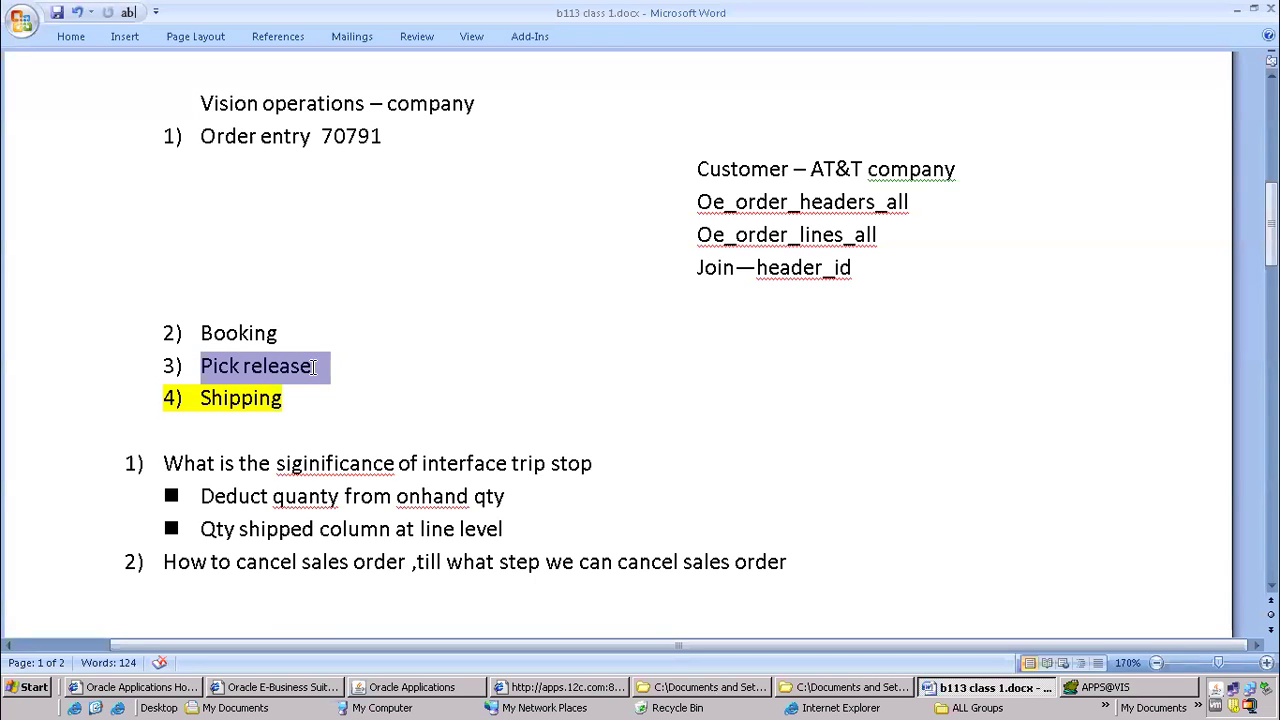
pyautogui.moveTo(201, 136); pyautogui.dragTo(318, 138)
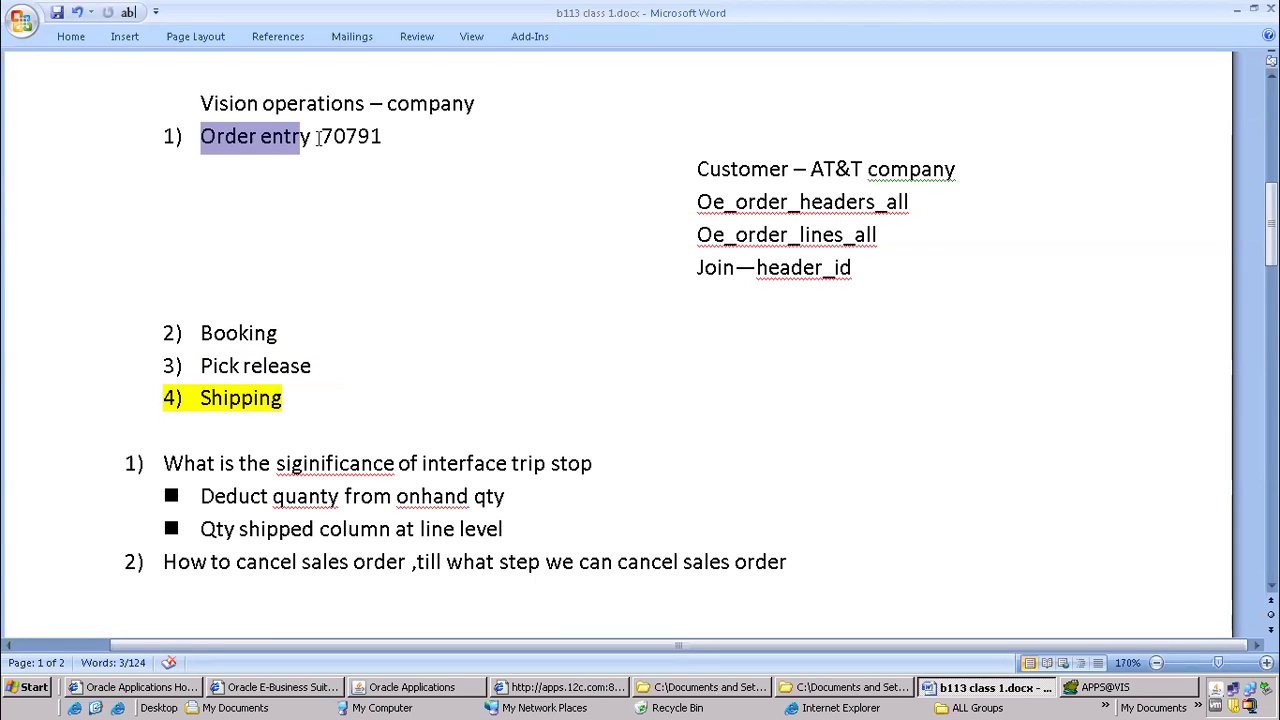
pyautogui.moveTo(200, 366); pyautogui.dragTo(322, 367)
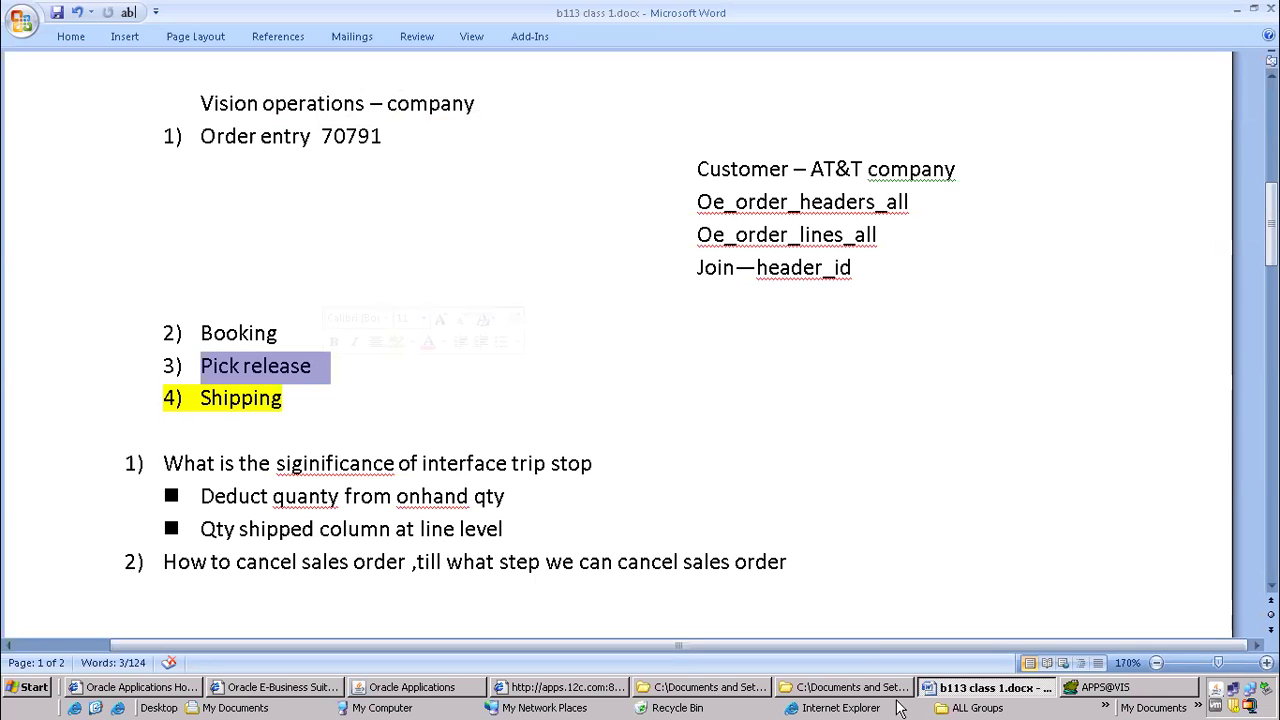
# Switch to Oracle Applications and start another new sales order for the customer AT&T Universal Card
pyautogui.click(433, 690)
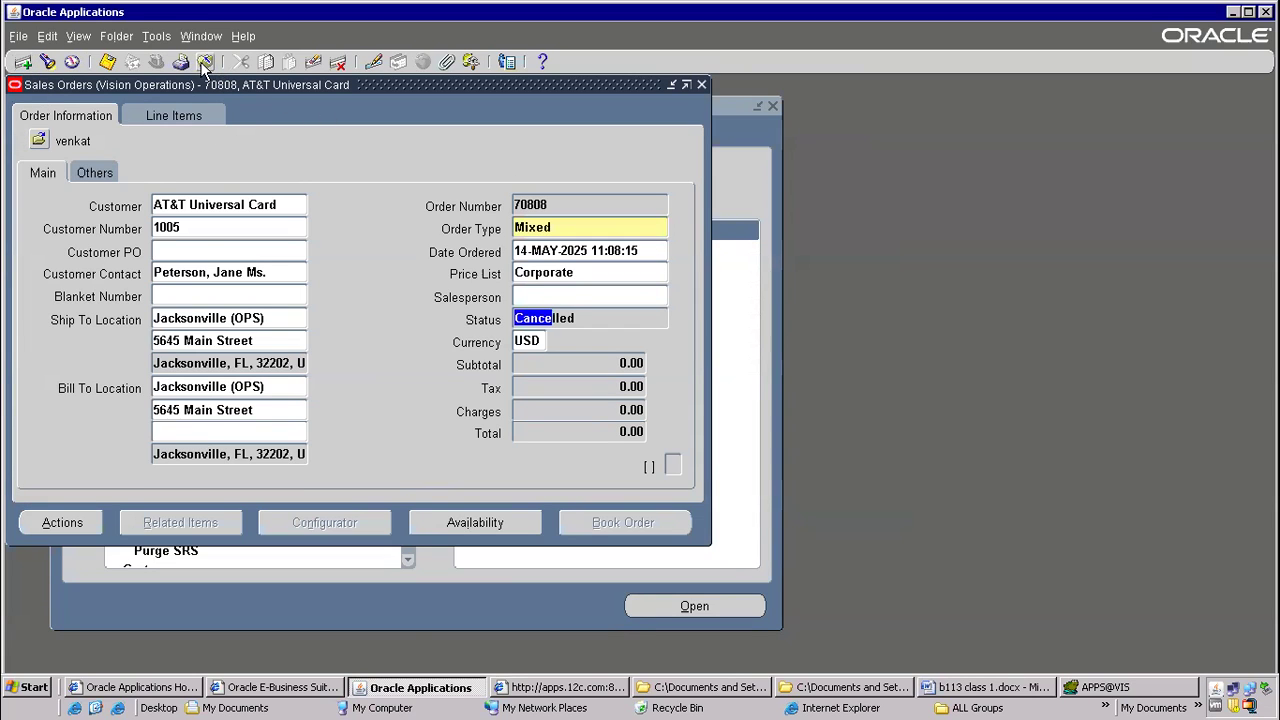
pyautogui.click(30, 64)
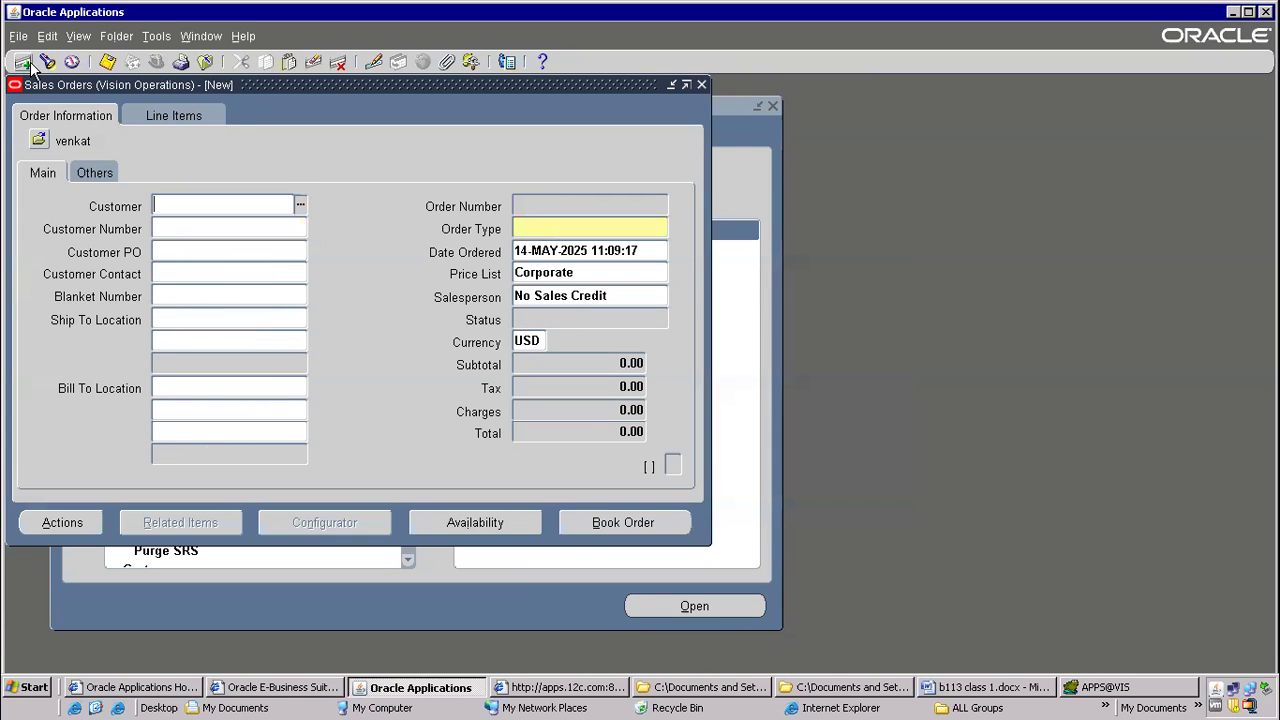
pyautogui.write('at')
pyautogui.press('Tab')
pyautogui.press('Return')
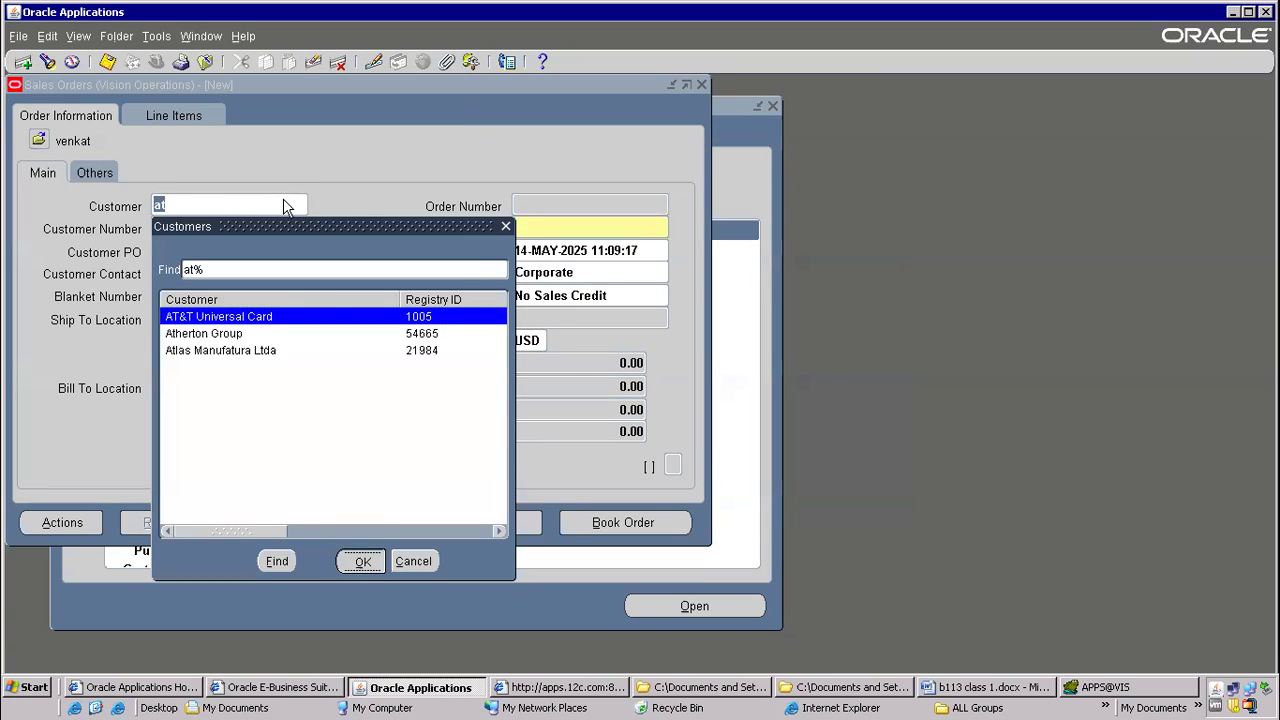
# Add an order line for item LAPTOP with quantity 4 and book the order
pyautogui.click(158, 113)
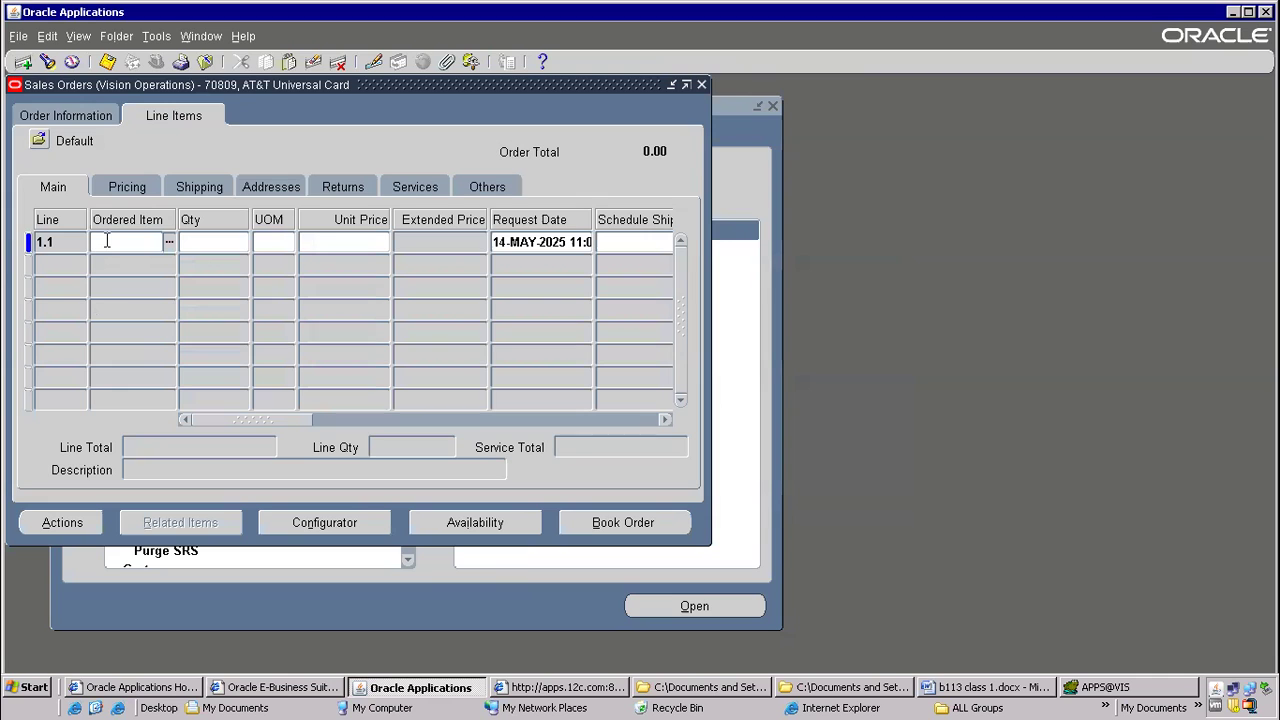
pyautogui.write('LAPTOP')
pyautogui.press('Tab')
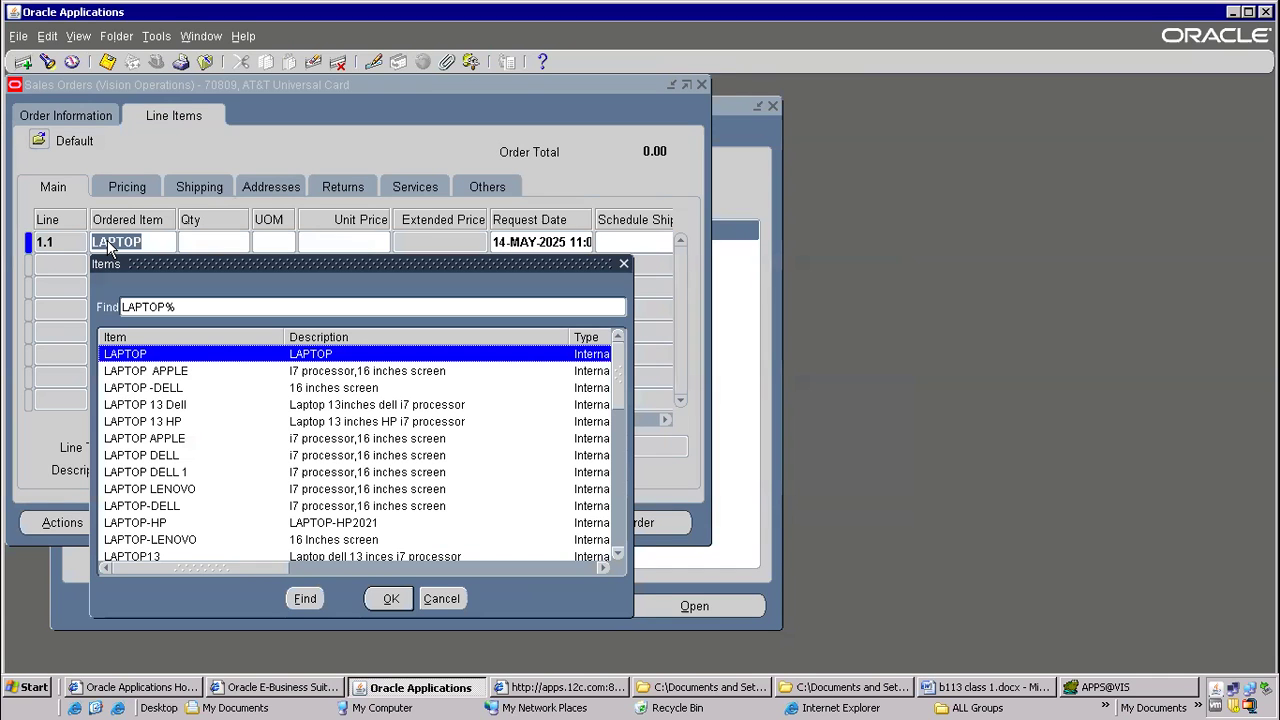
pyautogui.press('Return')
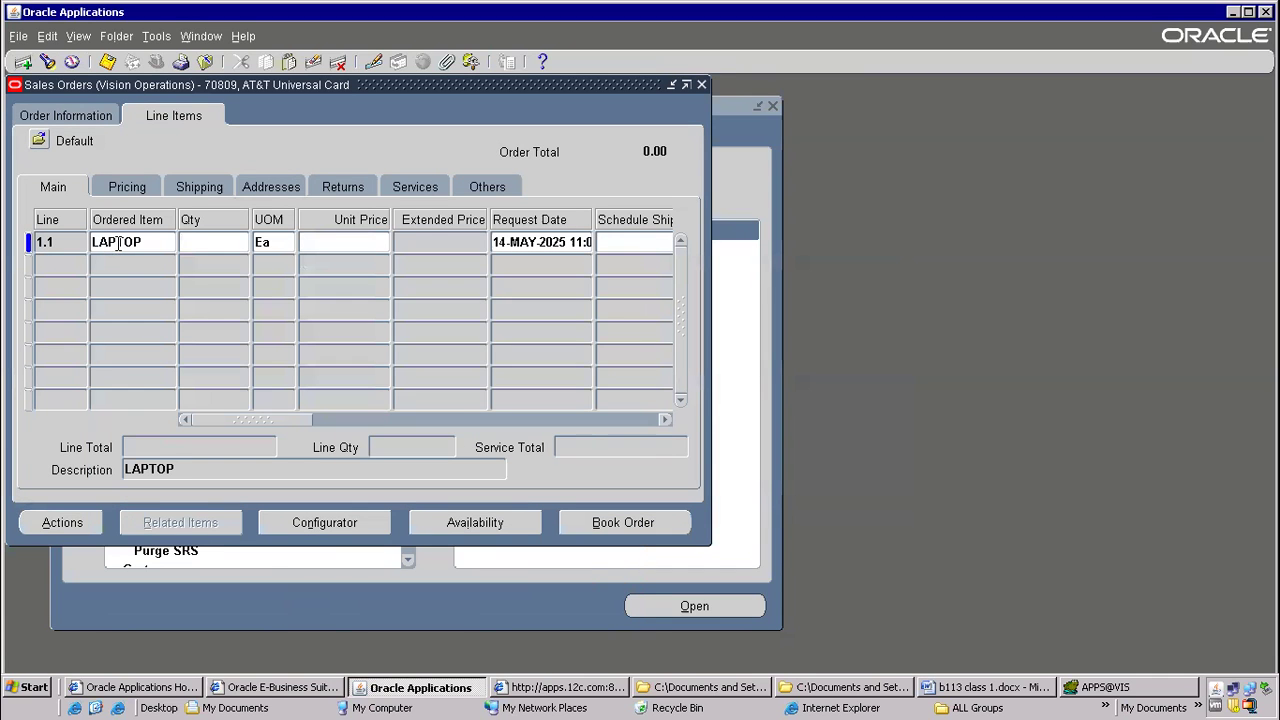
pyautogui.write('4')
pyautogui.press('Tab')
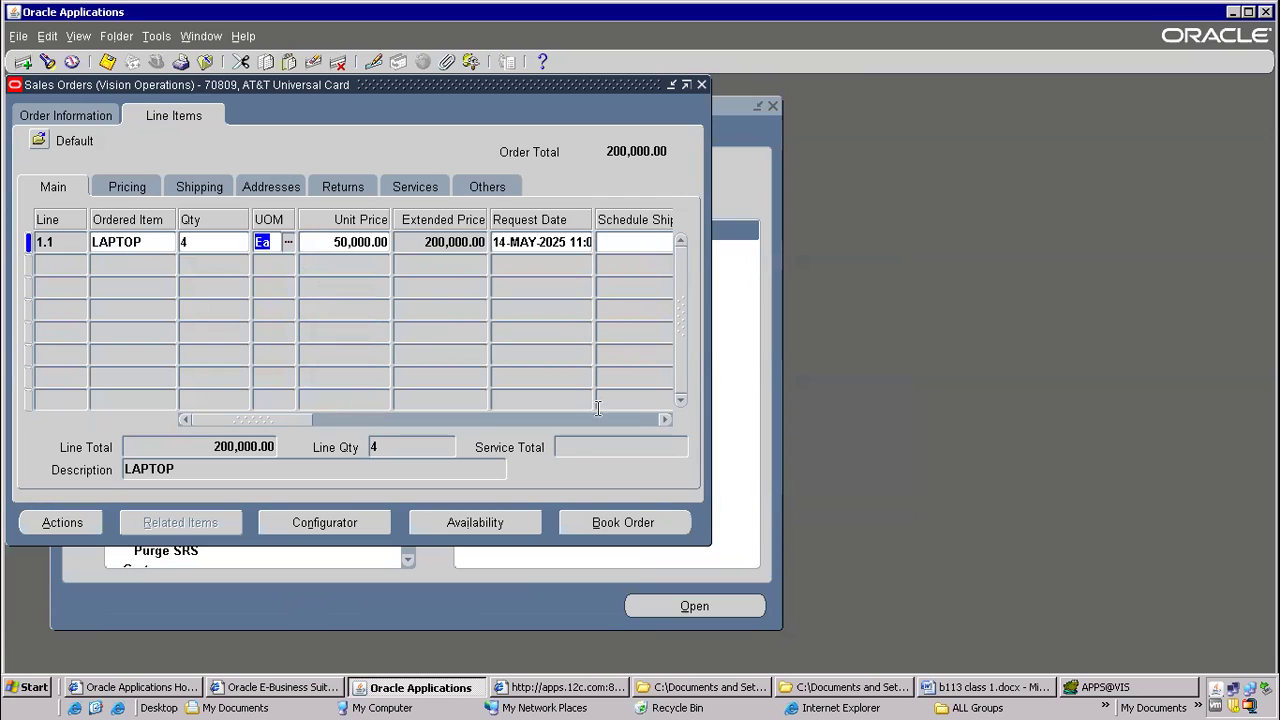
pyautogui.click(630, 522)
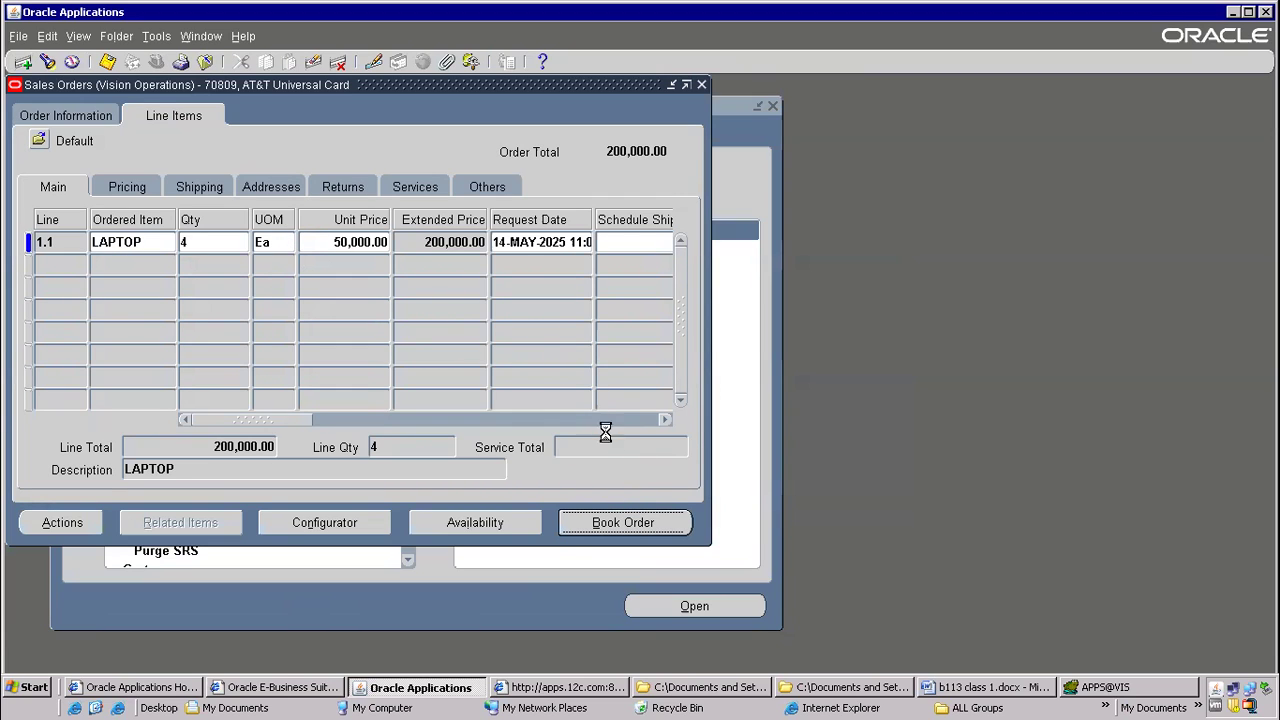
pyautogui.click(684, 406)
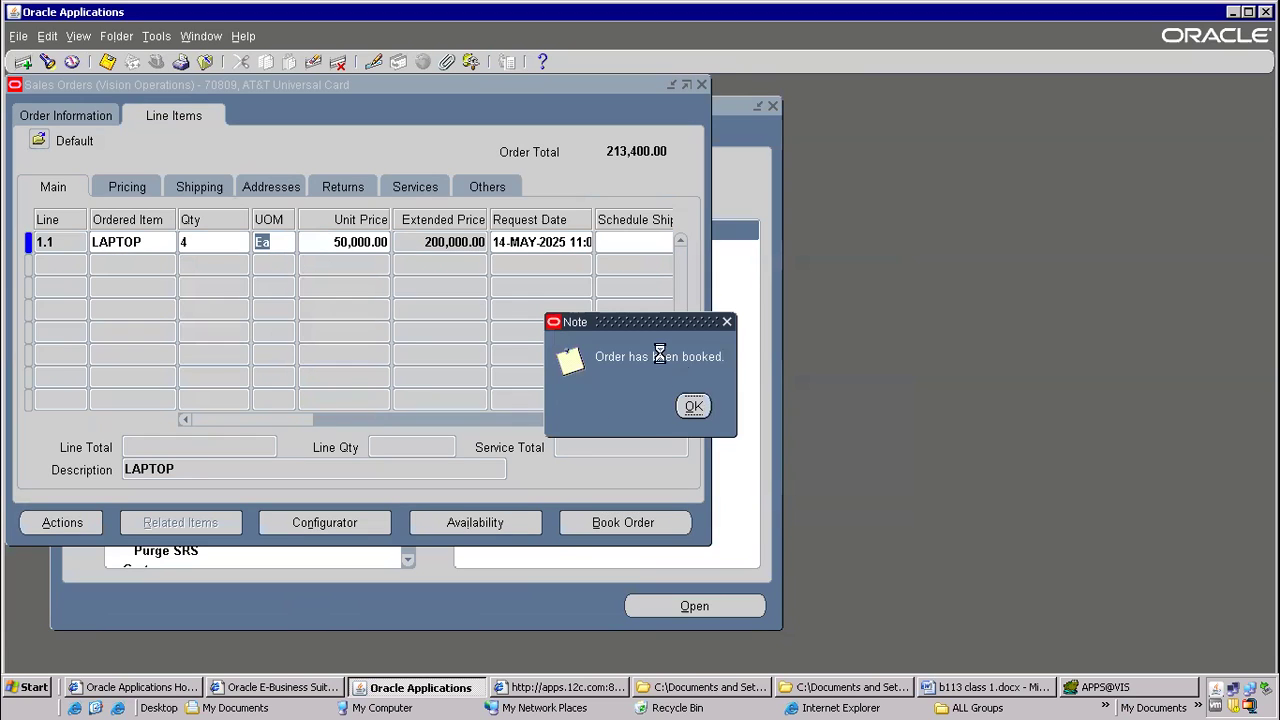
# Copy the order number from the newly booked order's header and close the sales order
pyautogui.doubleClick(577, 203)
pyautogui.rightClick(534, 202)
pyautogui.click(561, 236)
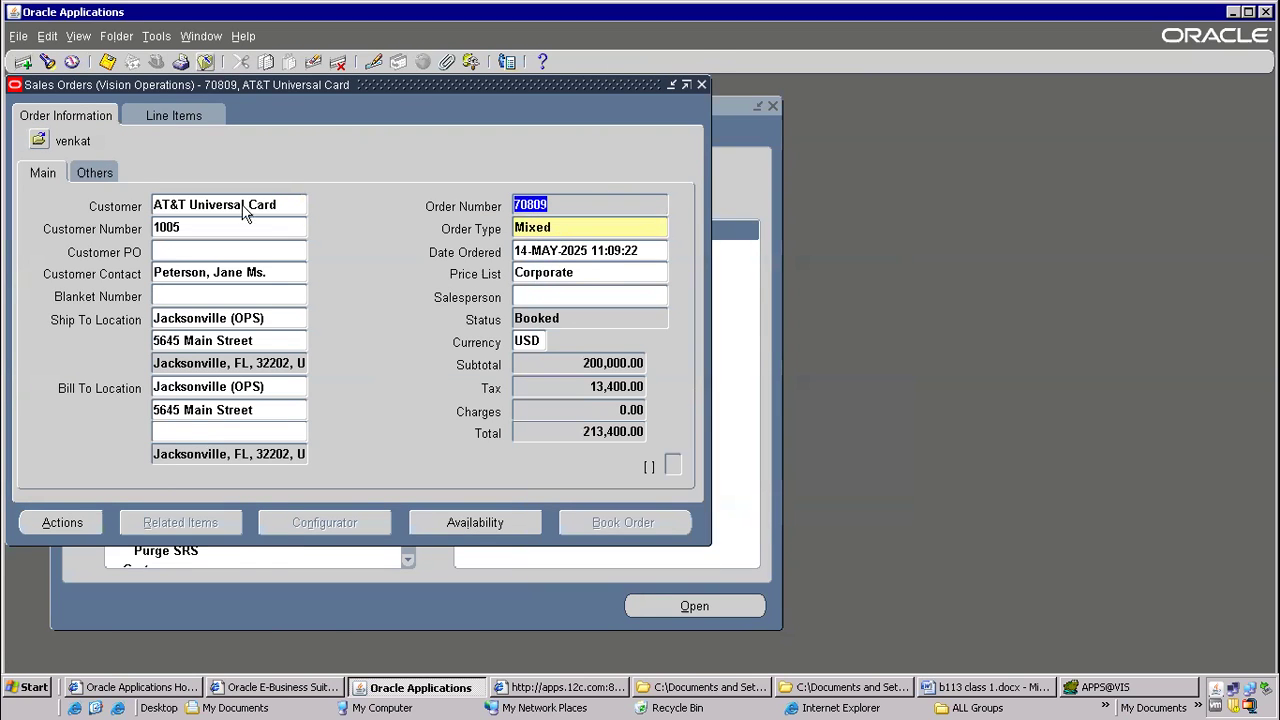
pyautogui.click(206, 62)
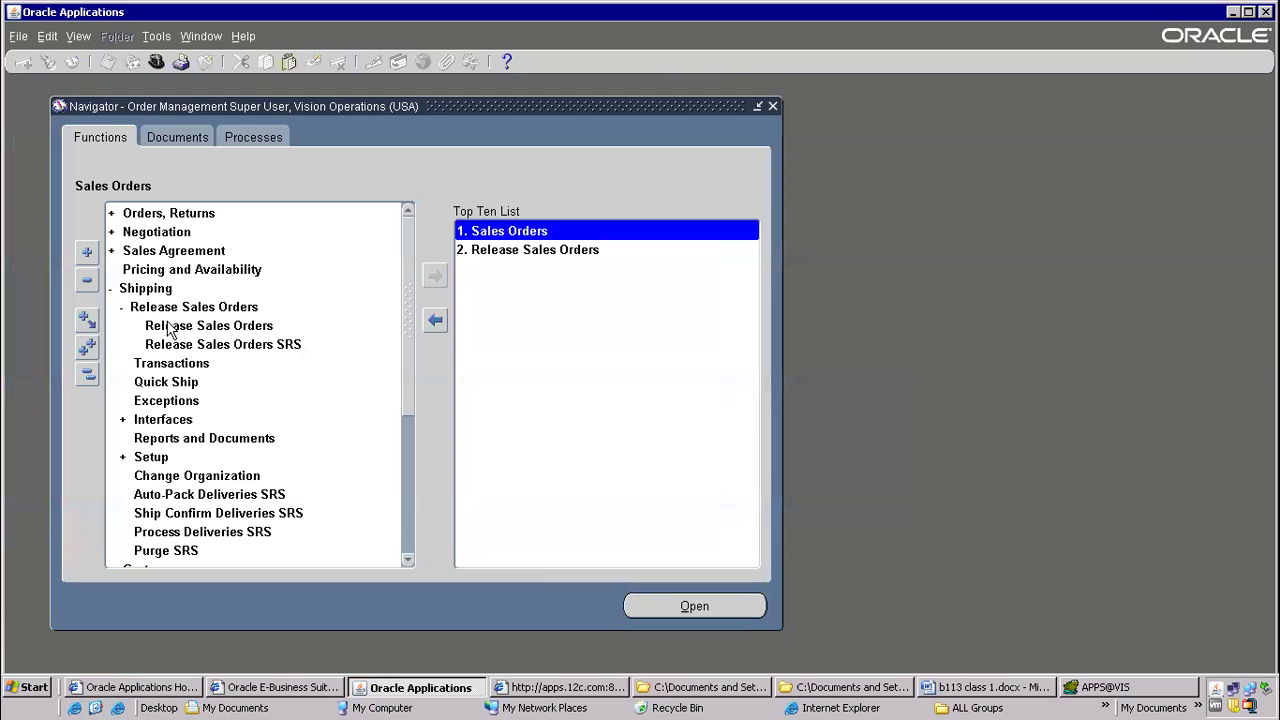
# Open Release Sales Orders, base the release on the Standard rule and enter the booked order's number
pyautogui.click(498, 252)
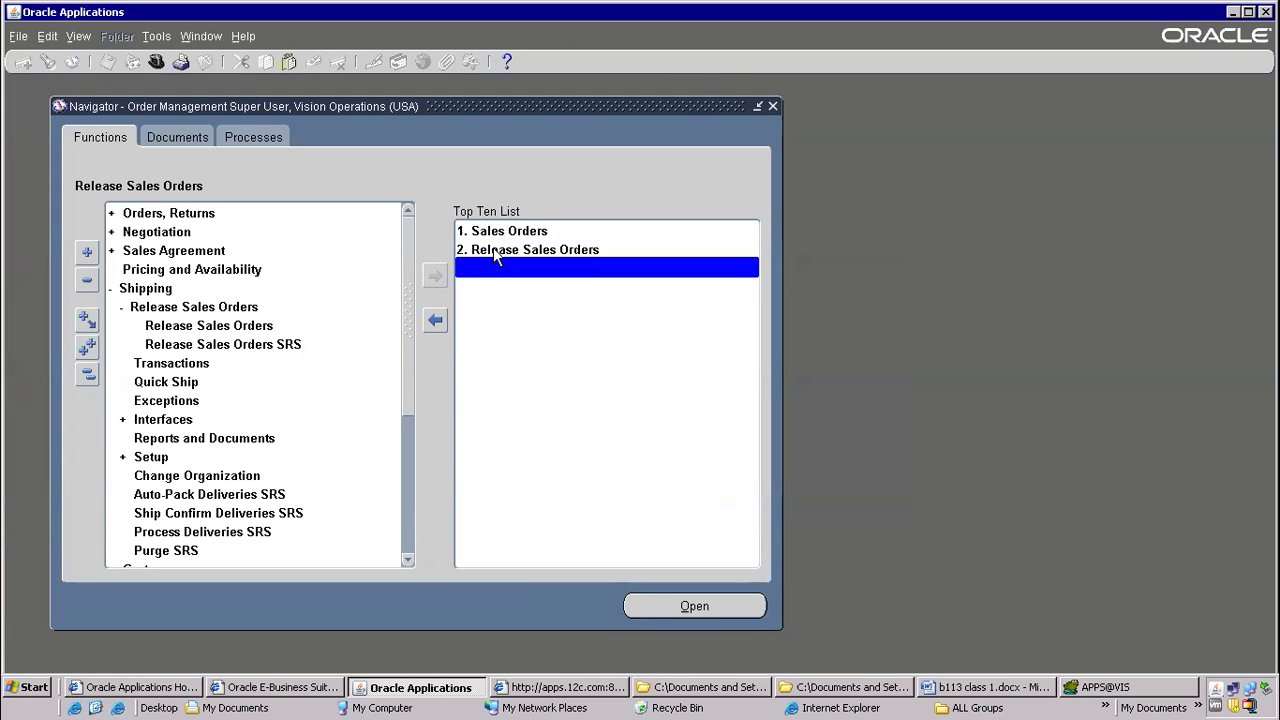
pyautogui.write('sta')
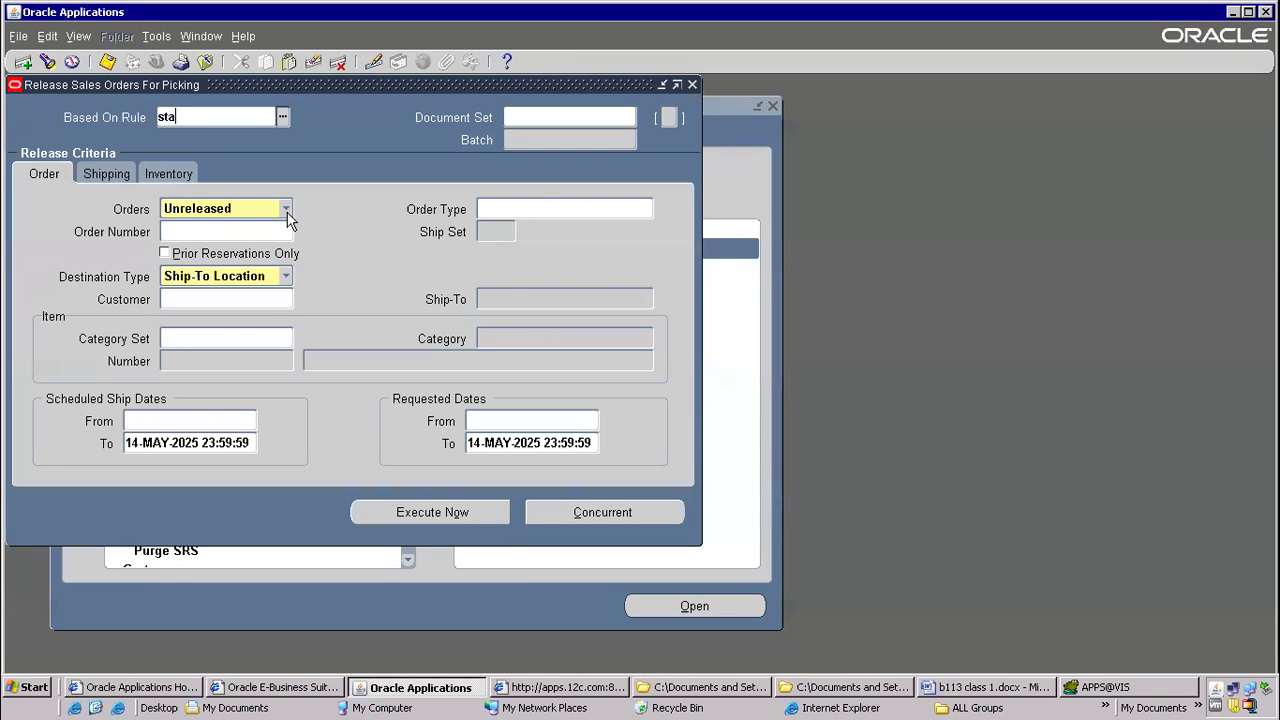
pyautogui.write('ndard')
pyautogui.press('Tab')
pyautogui.click(193, 240)
pyautogui.write('78659')
pyautogui.press('Tab')
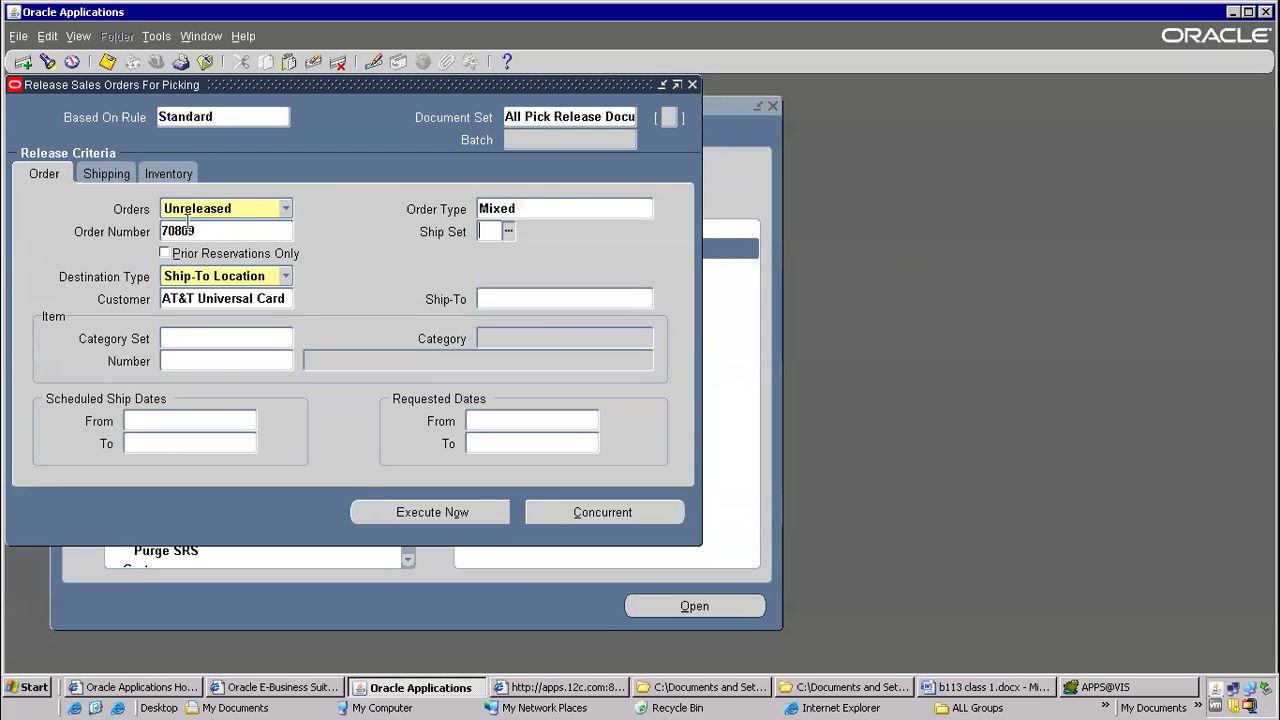
# Set Autopack Delivery to Yes, run the pick release online immediately and acknowledge the note
pyautogui.click(180, 168)
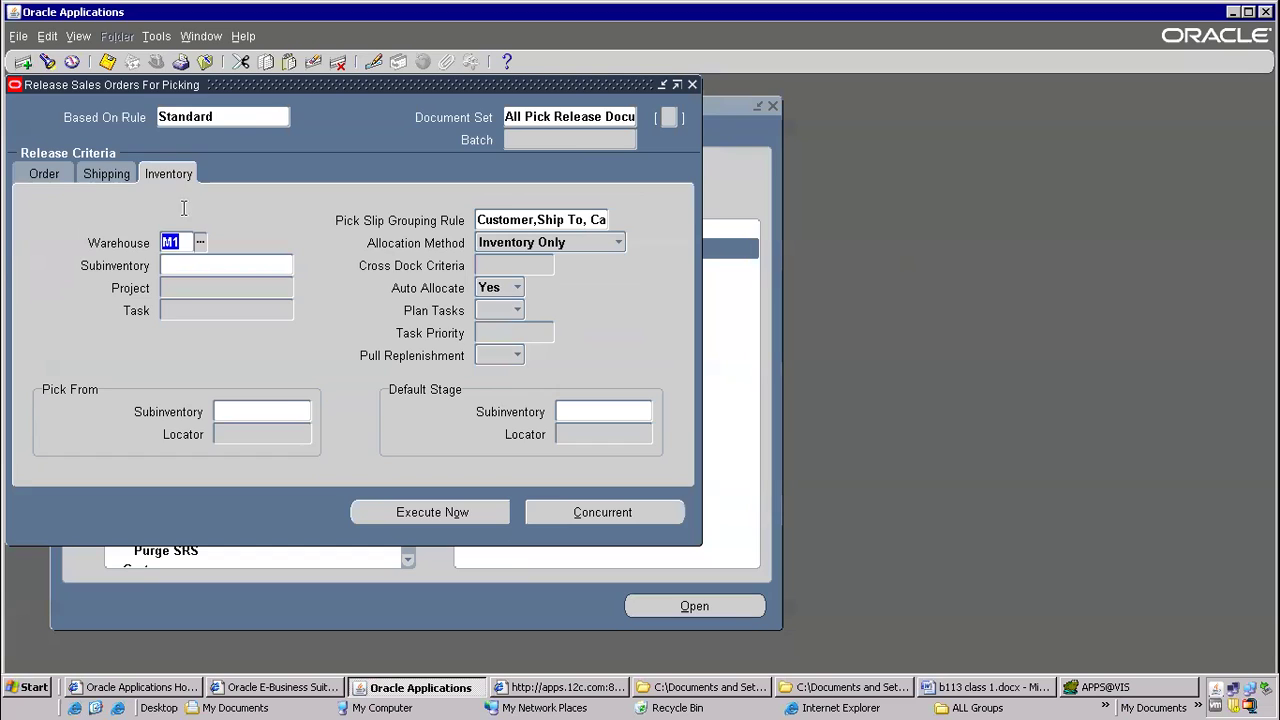
pyautogui.click(104, 170)
pyautogui.click(592, 369)
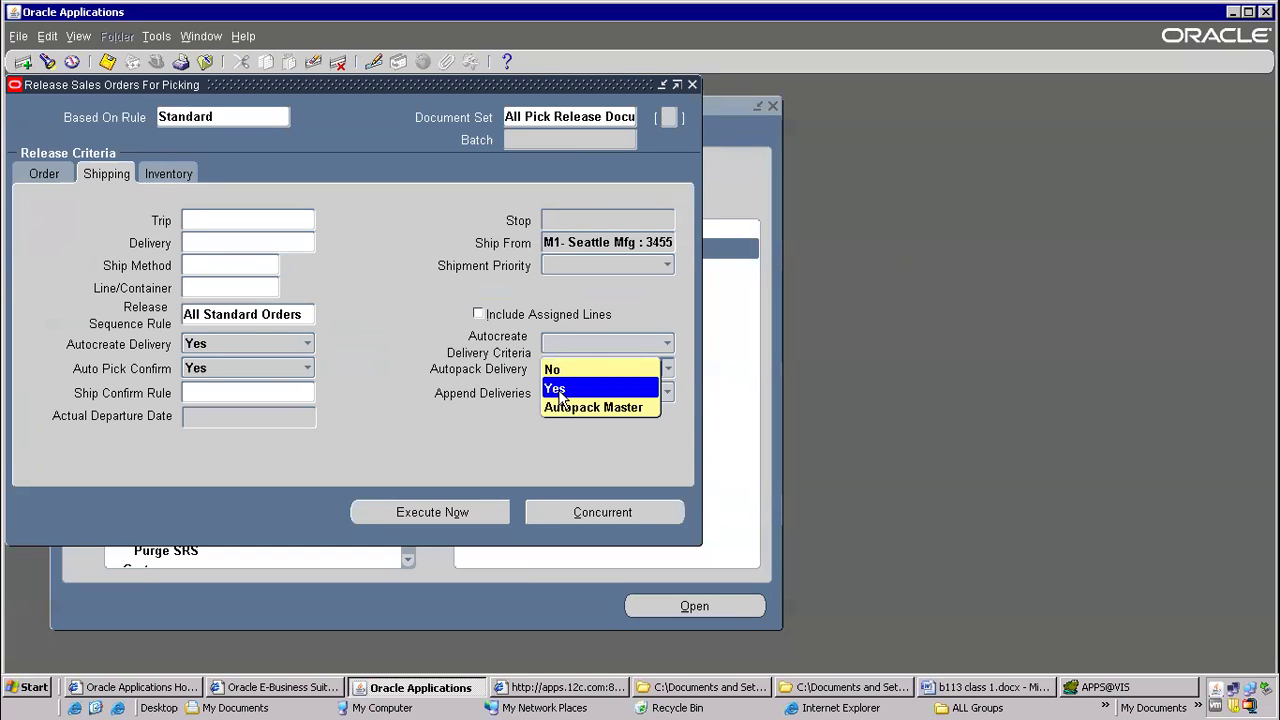
pyautogui.click(561, 391)
pyautogui.click(206, 393)
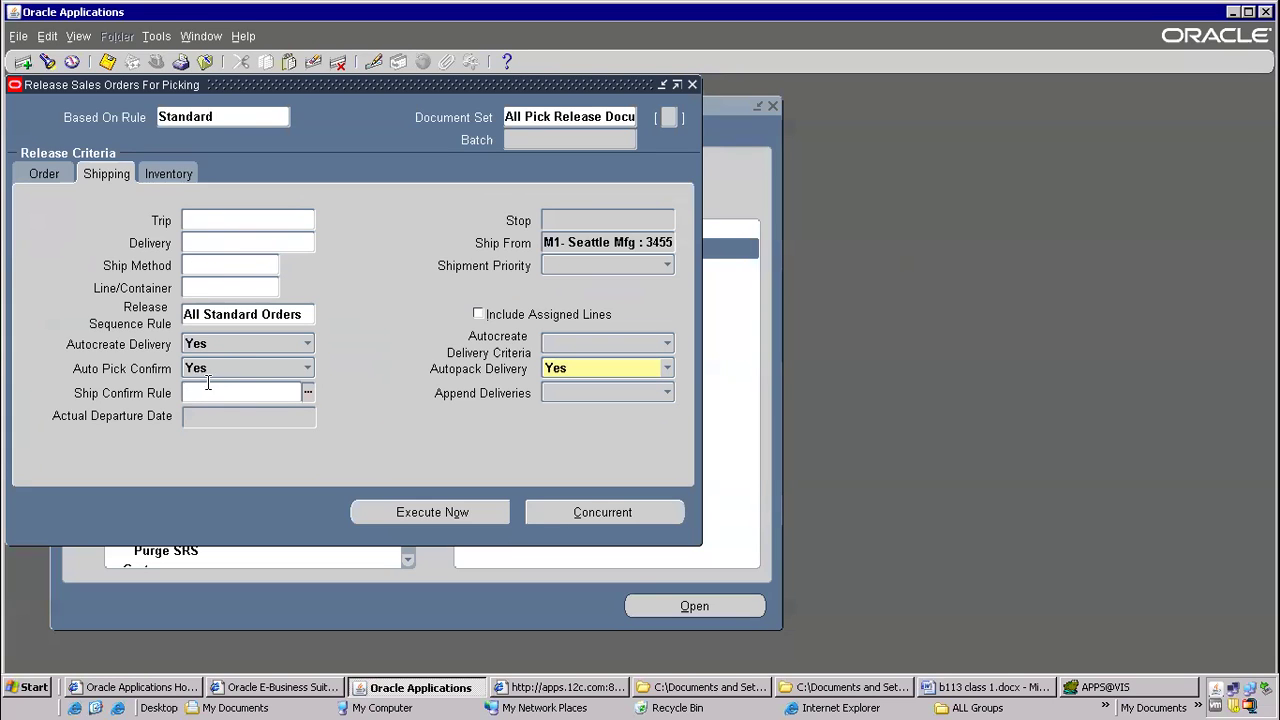
pyautogui.click(453, 514)
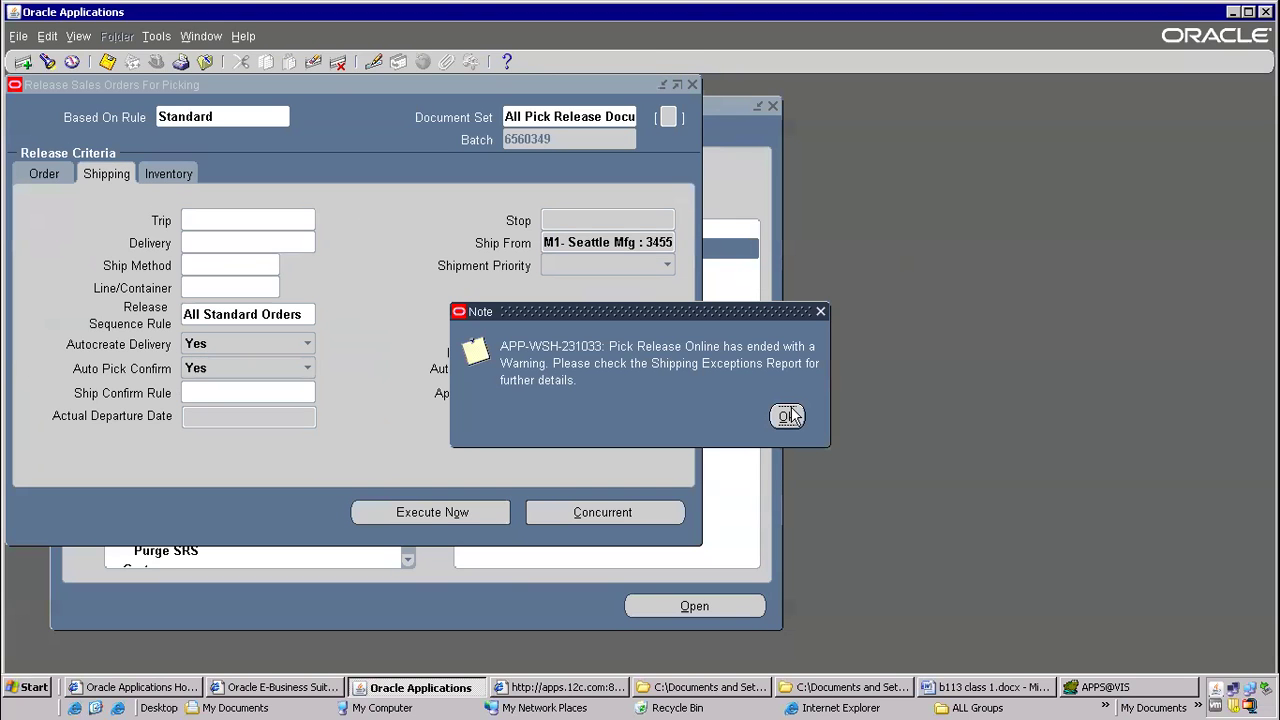
pyautogui.click(788, 416)
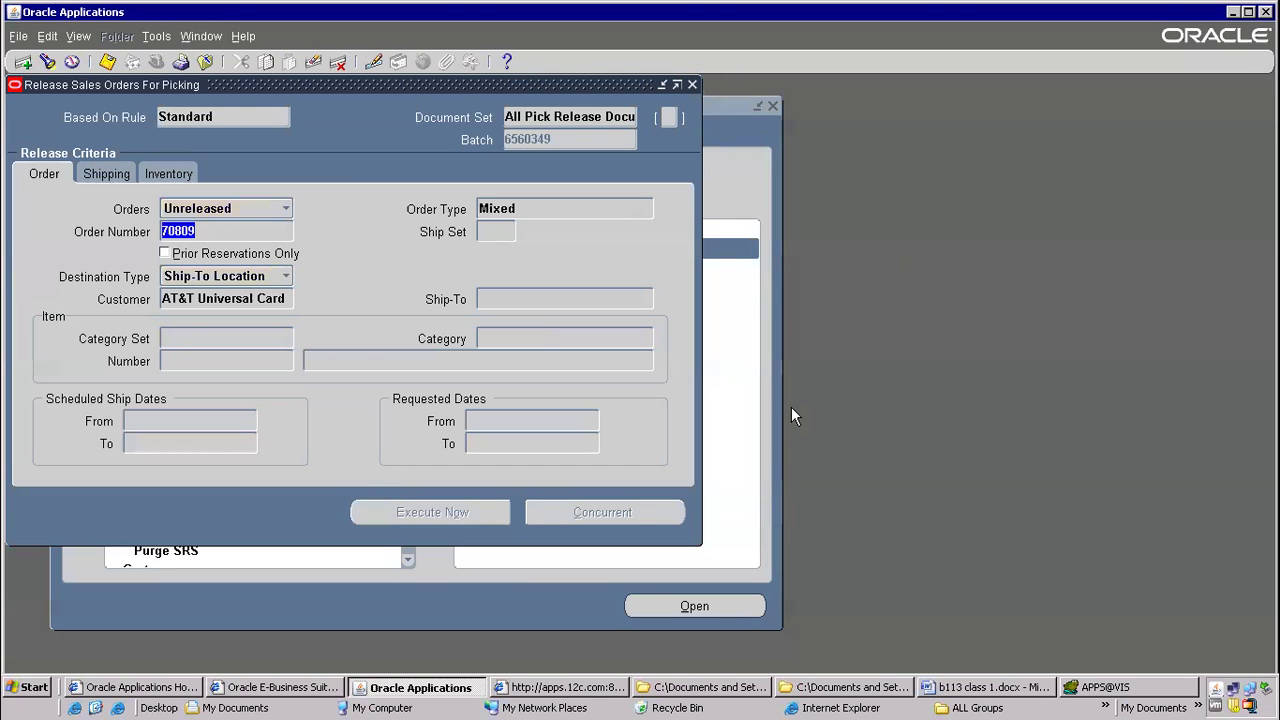
# Close the release form, reopen Sales Orders and query the pick-released order by its order number
pyautogui.click(207, 62)
pyautogui.doubleClick(528, 232)
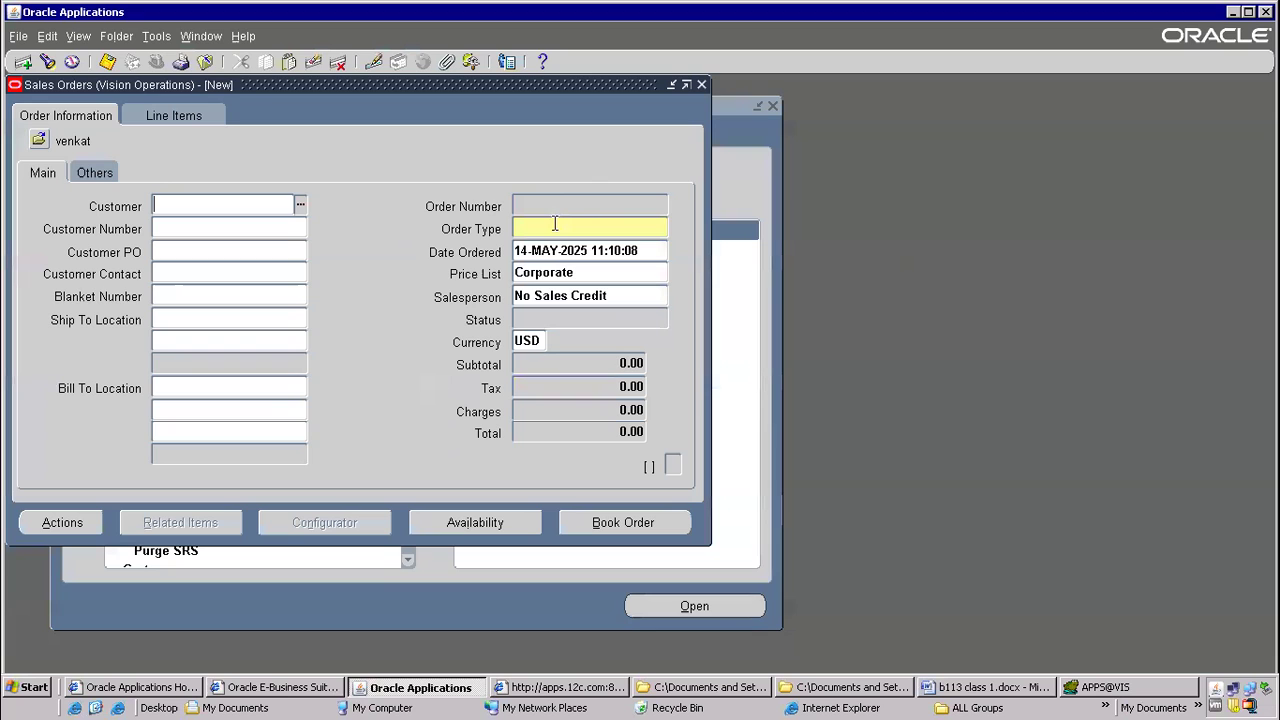
pyautogui.click(562, 209)
pyautogui.write('70809')
pyautogui.hotkey('ctrl', 'F11')
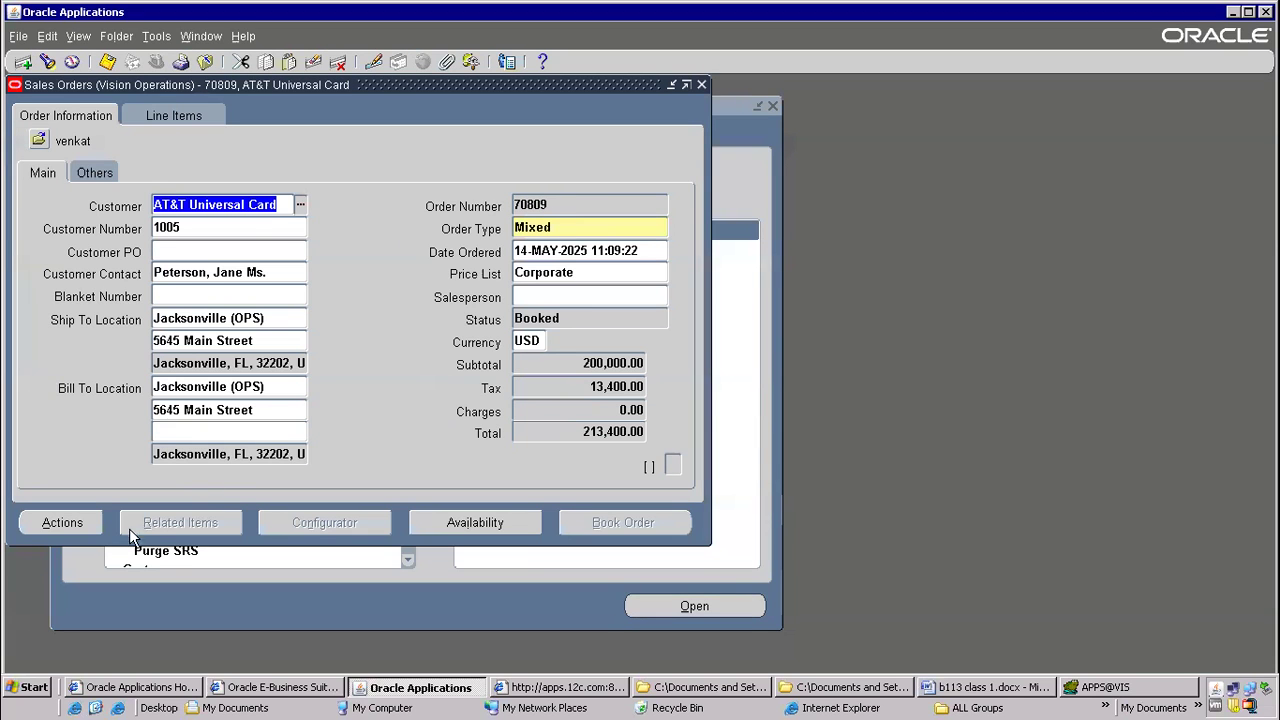
# Try to cancel the pick-released order with the reason Discontinued item
pyautogui.click(88, 519)
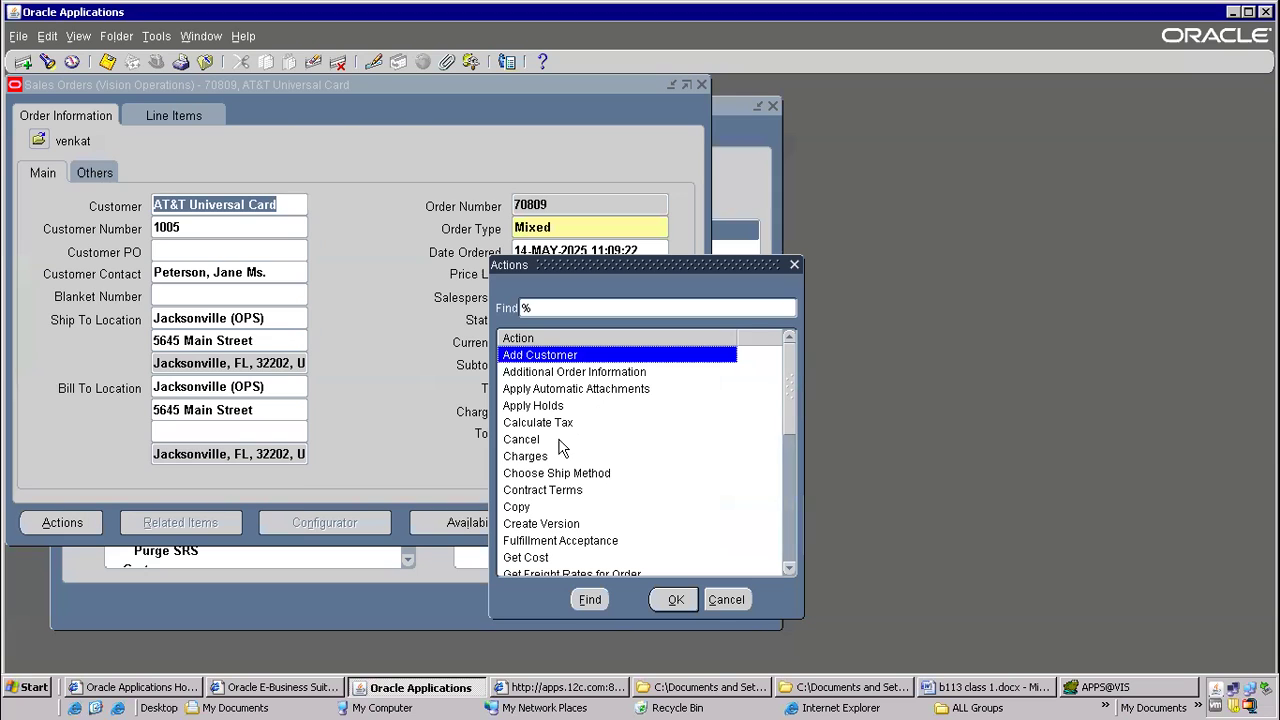
pyautogui.click(556, 445)
pyautogui.click(674, 599)
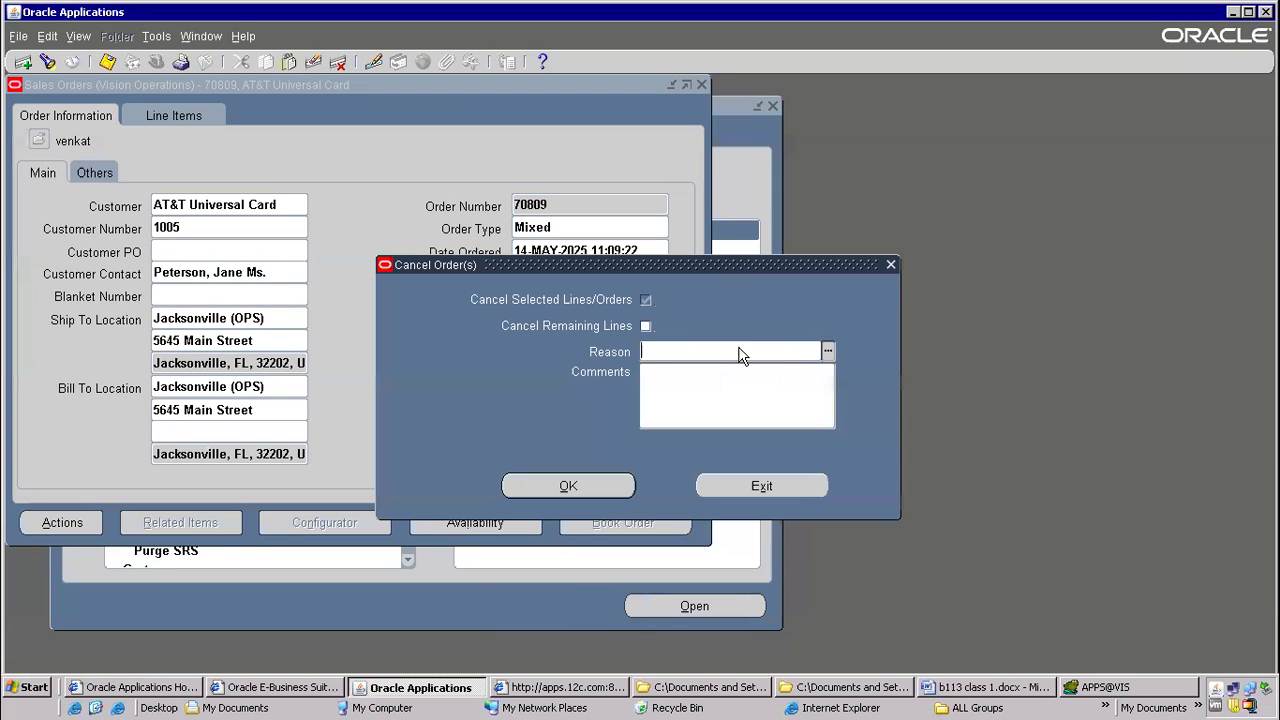
pyautogui.click(828, 351)
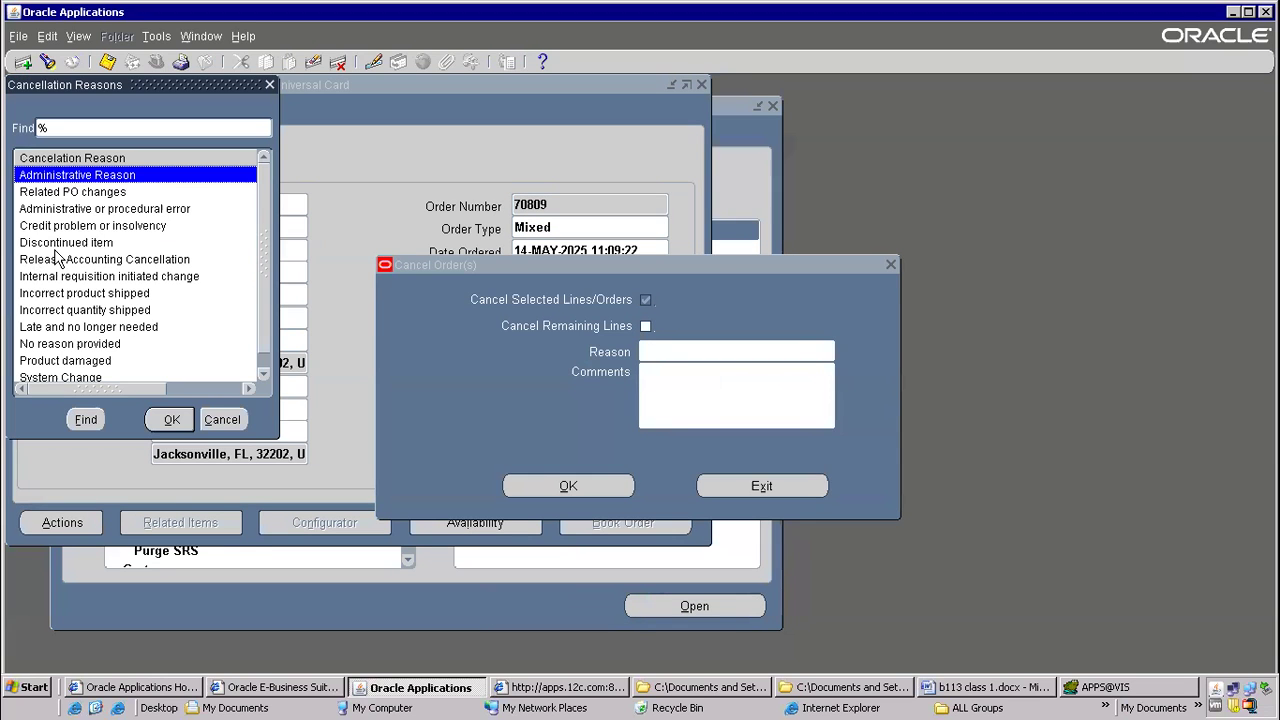
pyautogui.click(56, 248)
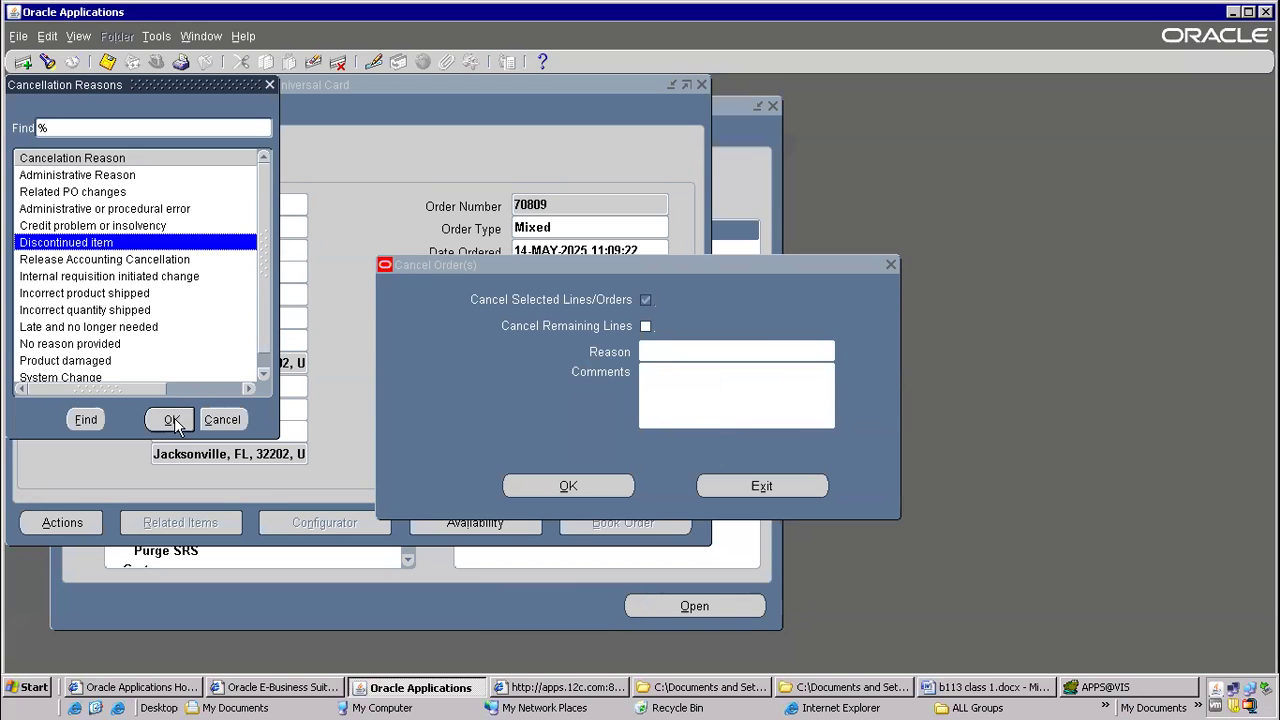
pyautogui.click(172, 420)
pyautogui.click(624, 484)
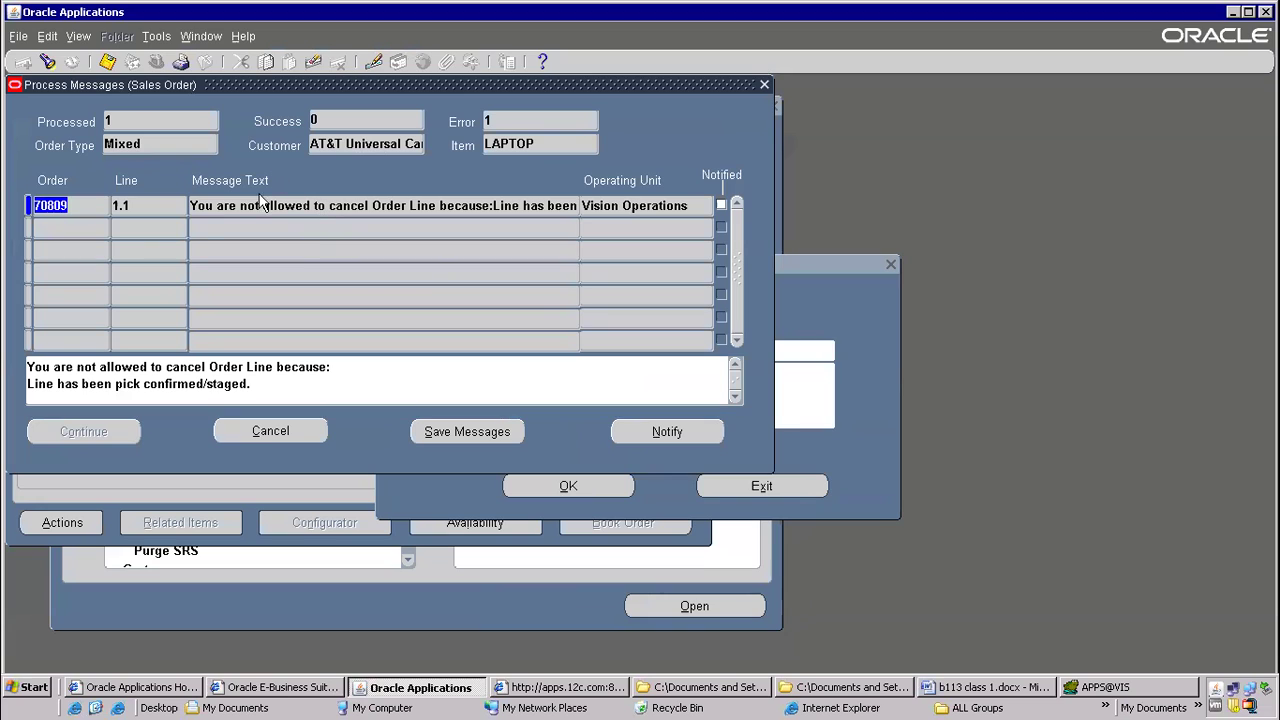
# Read through the cancellation message text, then switch to the Word class notes and select the Order entry through Booking steps
pyautogui.moveTo(198, 206); pyautogui.dragTo(592, 208)
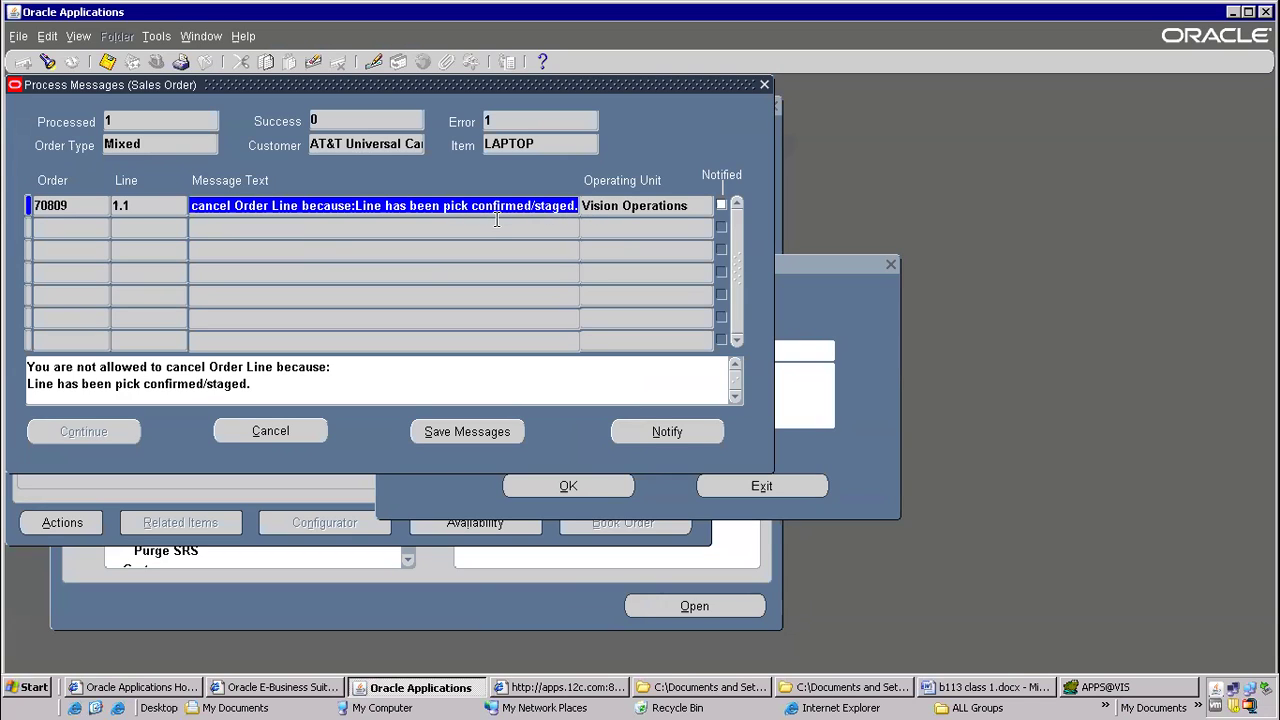
pyautogui.click(968, 687)
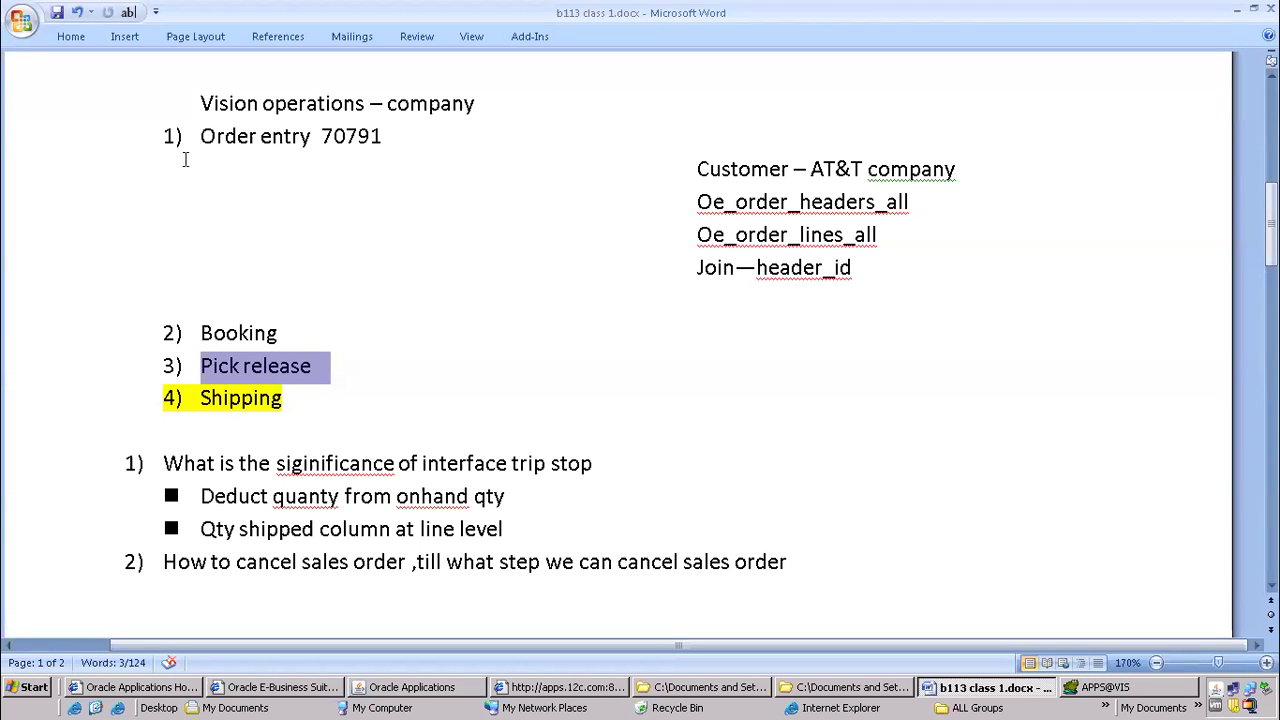
pyautogui.moveTo(200, 135); pyautogui.dragTo(263, 336)
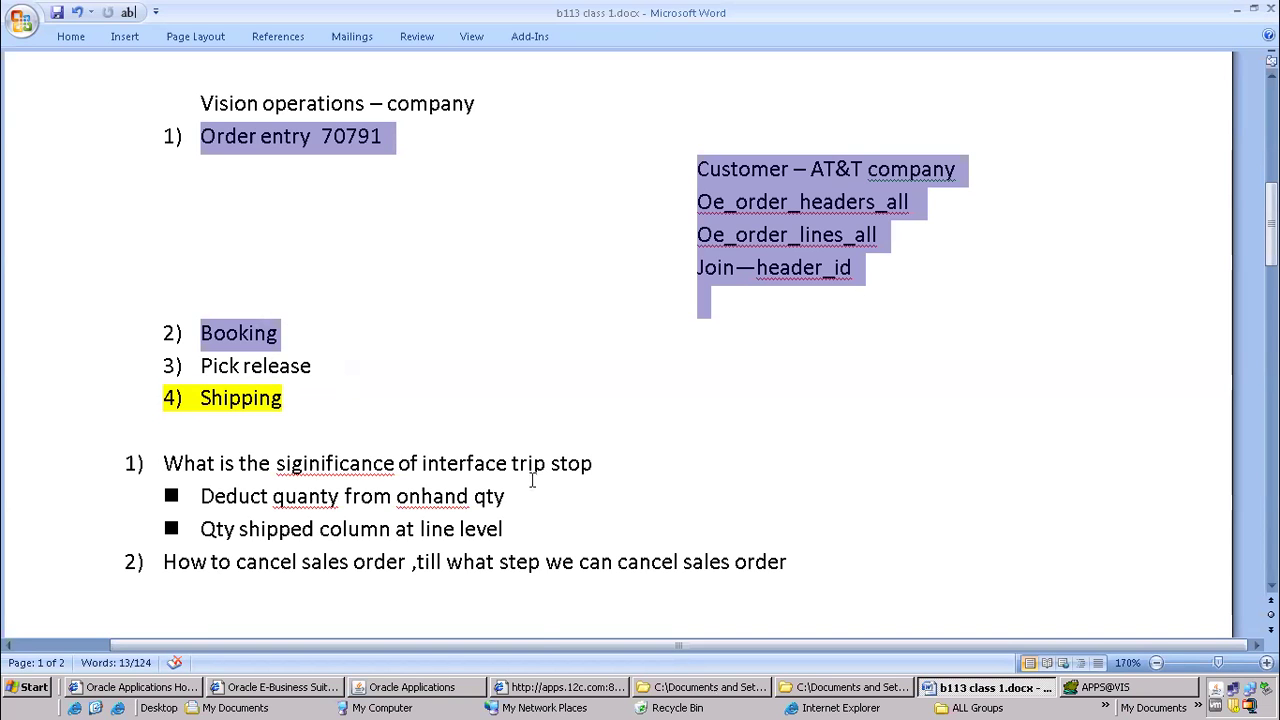
# Return to Oracle Applications and close the process messages and the line cancellation dialog
pyautogui.click(392, 687)
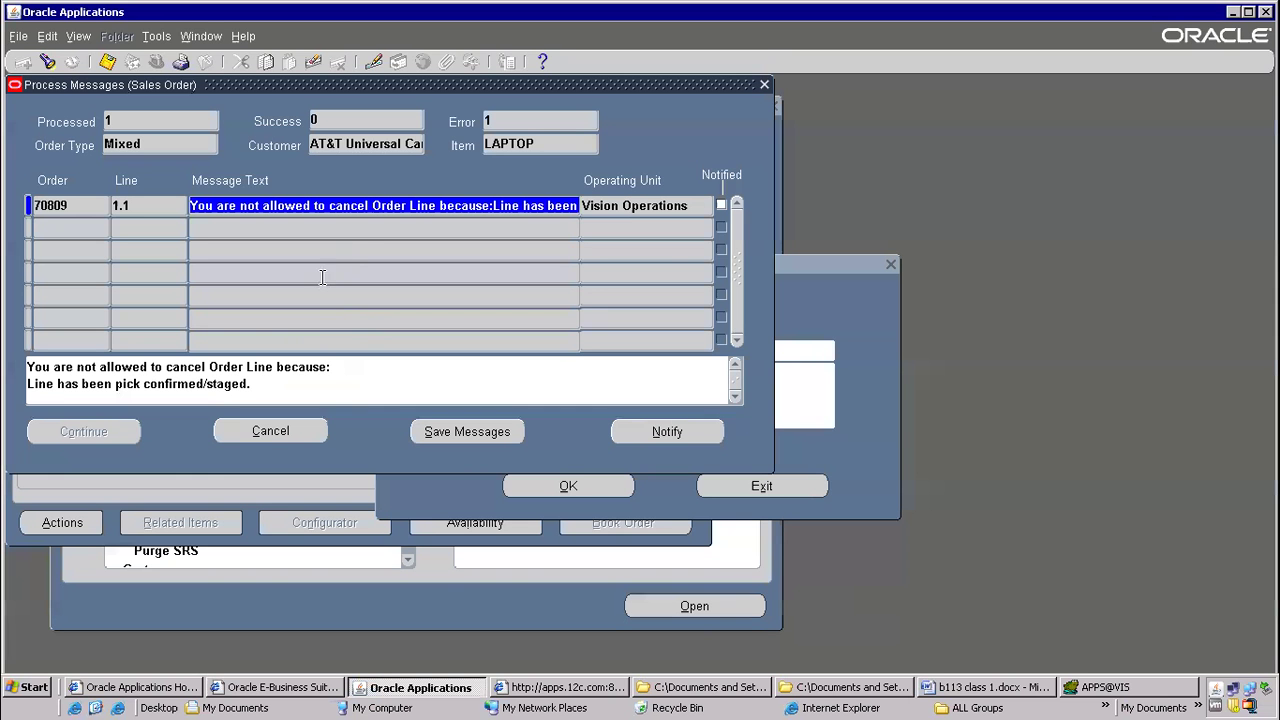
pyautogui.click(765, 85)
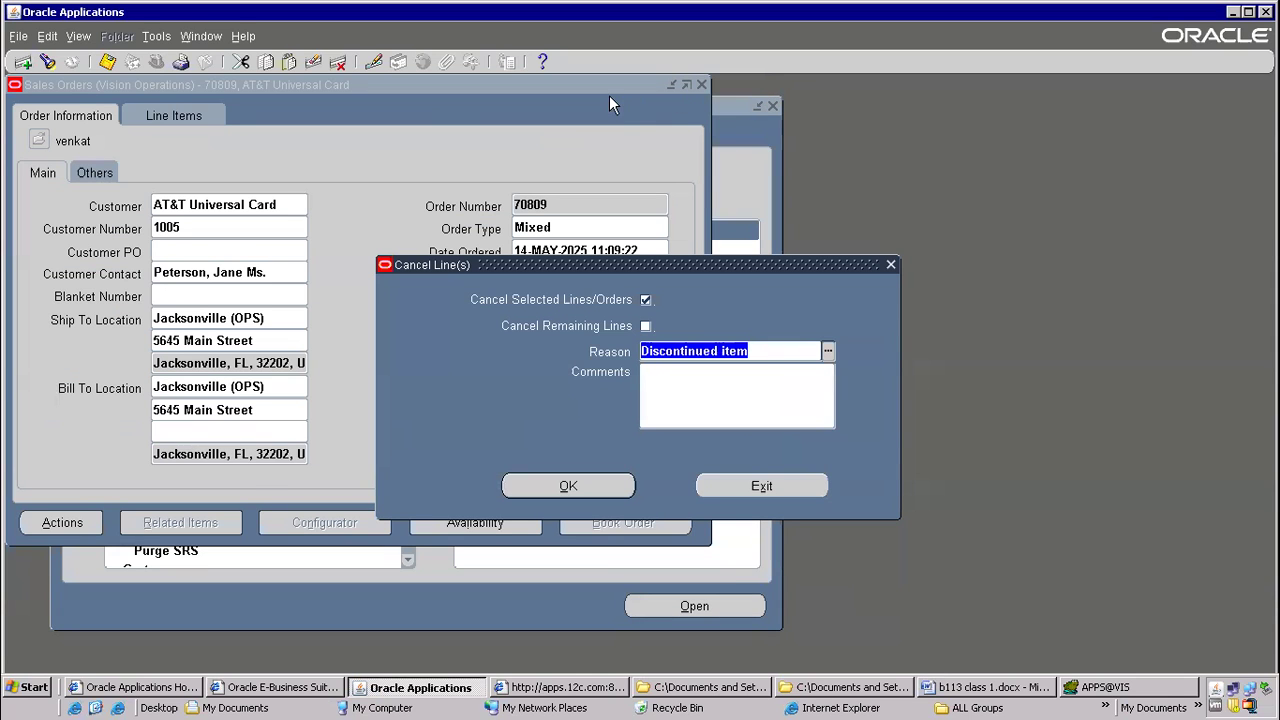
pyautogui.click(891, 268)
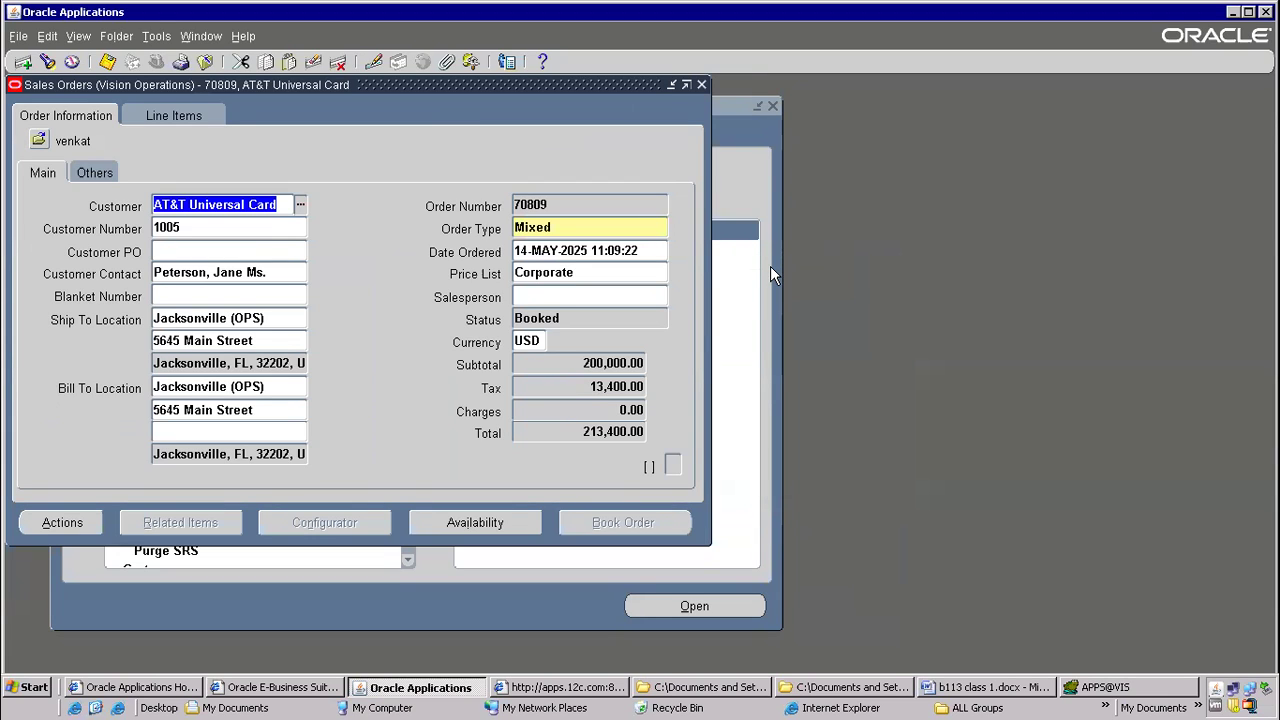
# Switch to the Word notes and highlight both parts of the cancel sales order question, then the Order entry through Booking steps
pyautogui.click(965, 687)
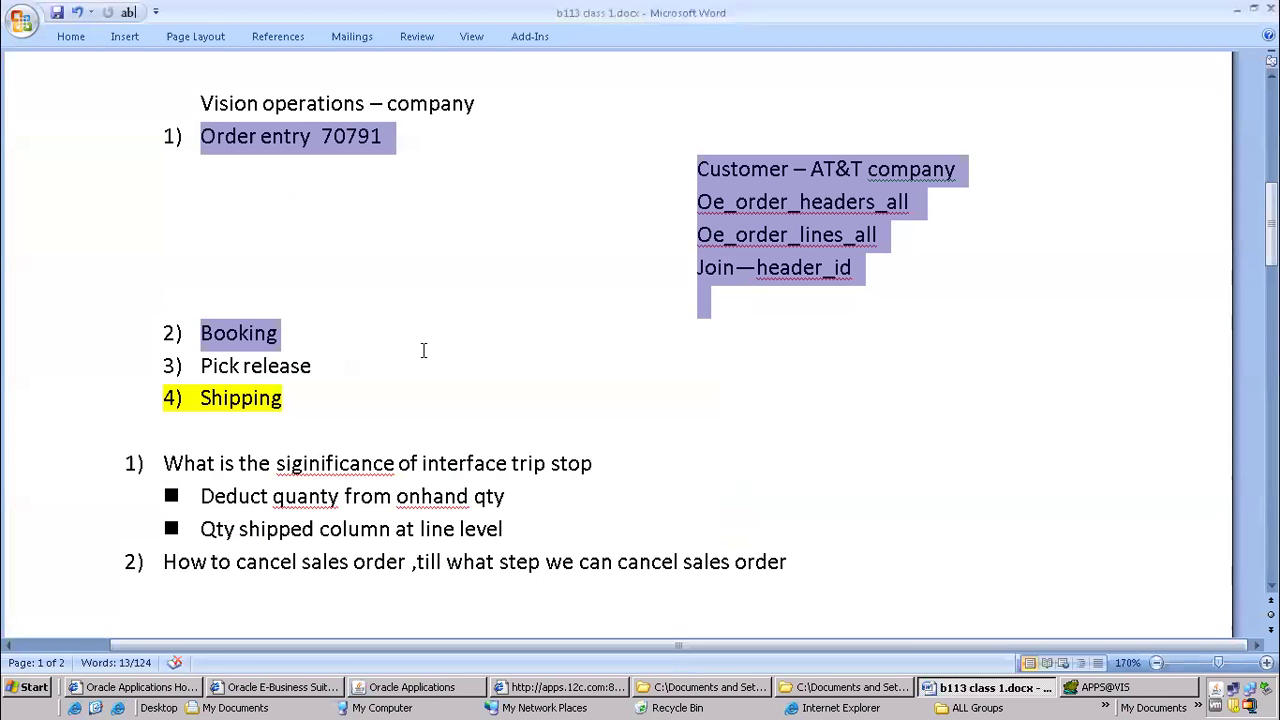
pyautogui.scroll(-2, 423, 350)
pyautogui.moveTo(163, 410); pyautogui.dragTo(358, 437)
pyautogui.click(352, 412)
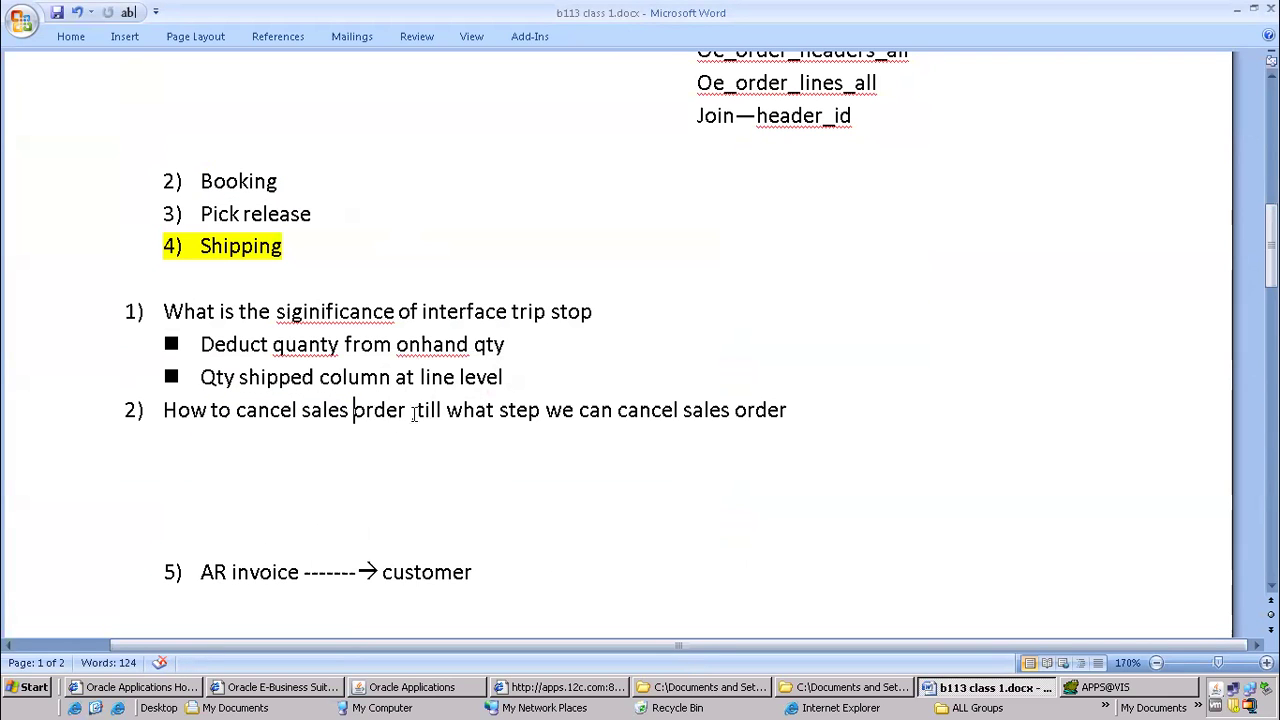
pyautogui.moveTo(412, 412); pyautogui.dragTo(176, 410)
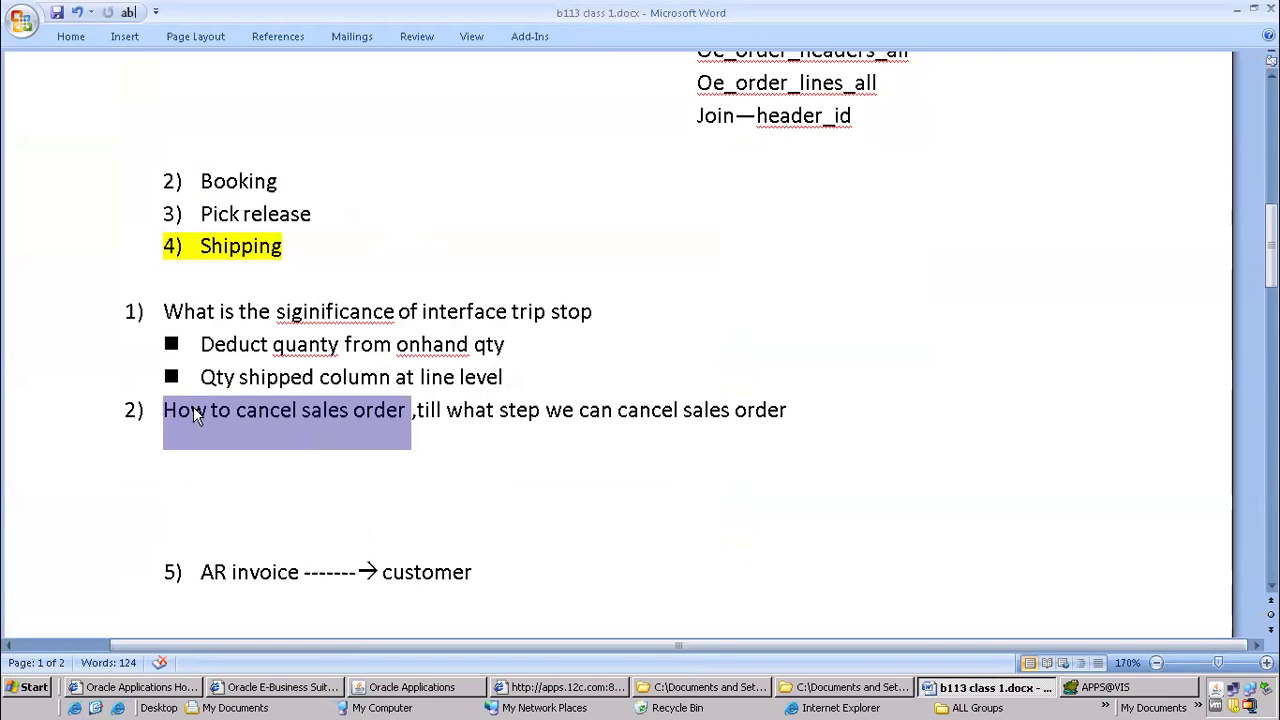
pyautogui.click(489, 412)
pyautogui.moveTo(417, 412); pyautogui.dragTo(820, 409)
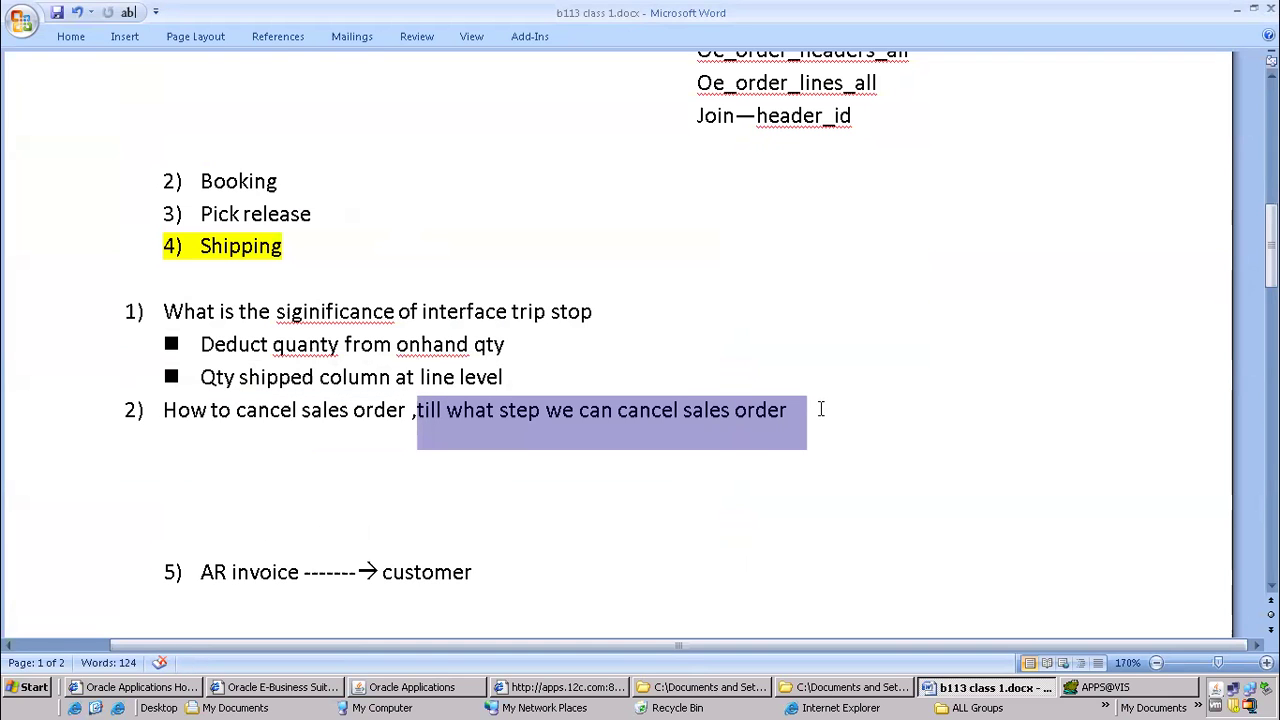
pyautogui.scroll(2, 220, 143)
pyautogui.moveTo(212, 137); pyautogui.dragTo(283, 332)
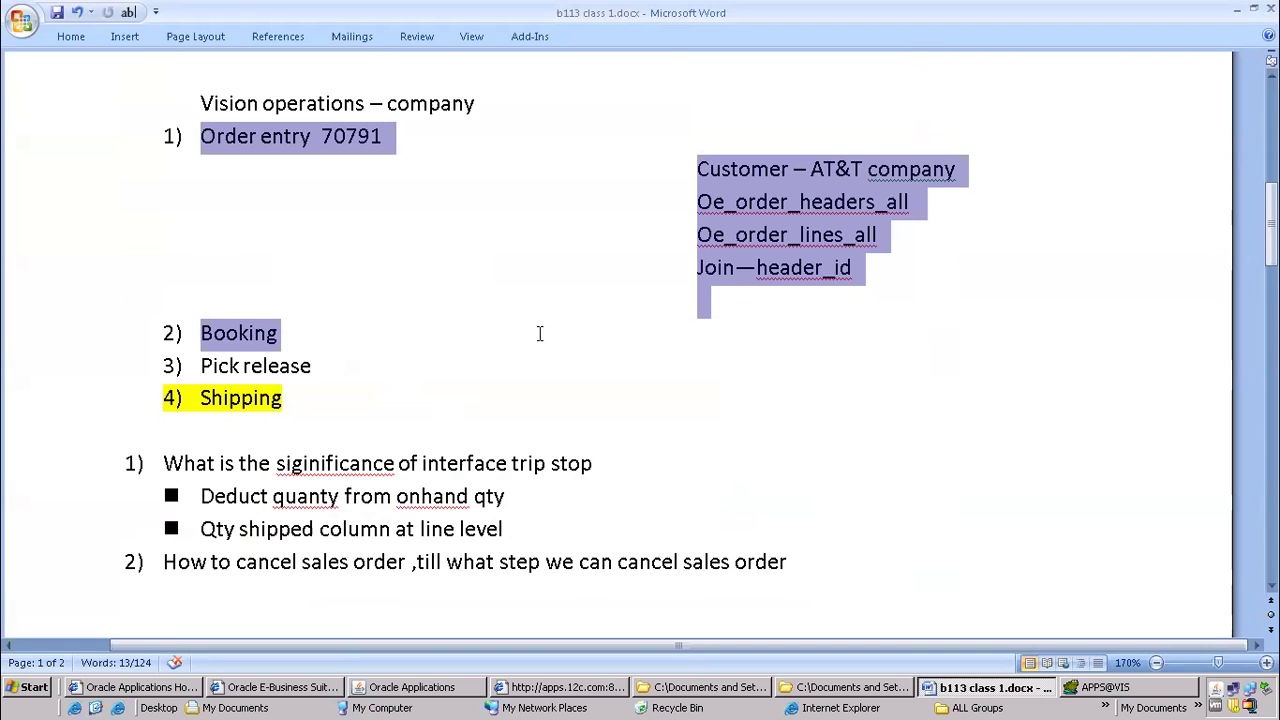
# Add an empty third numbered item below the cancel sales order question in the notes
pyautogui.scroll(-2, 541, 340)
pyautogui.scroll(-2, 541, 340)
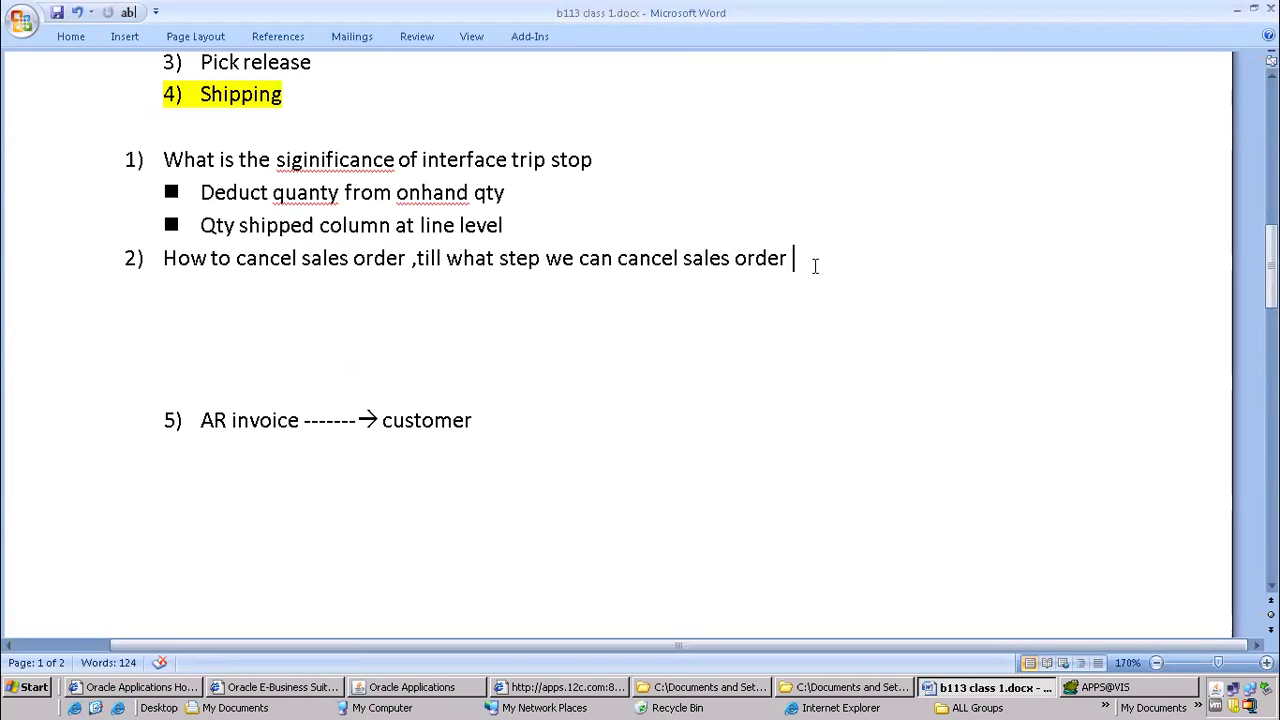
pyautogui.press('Return')
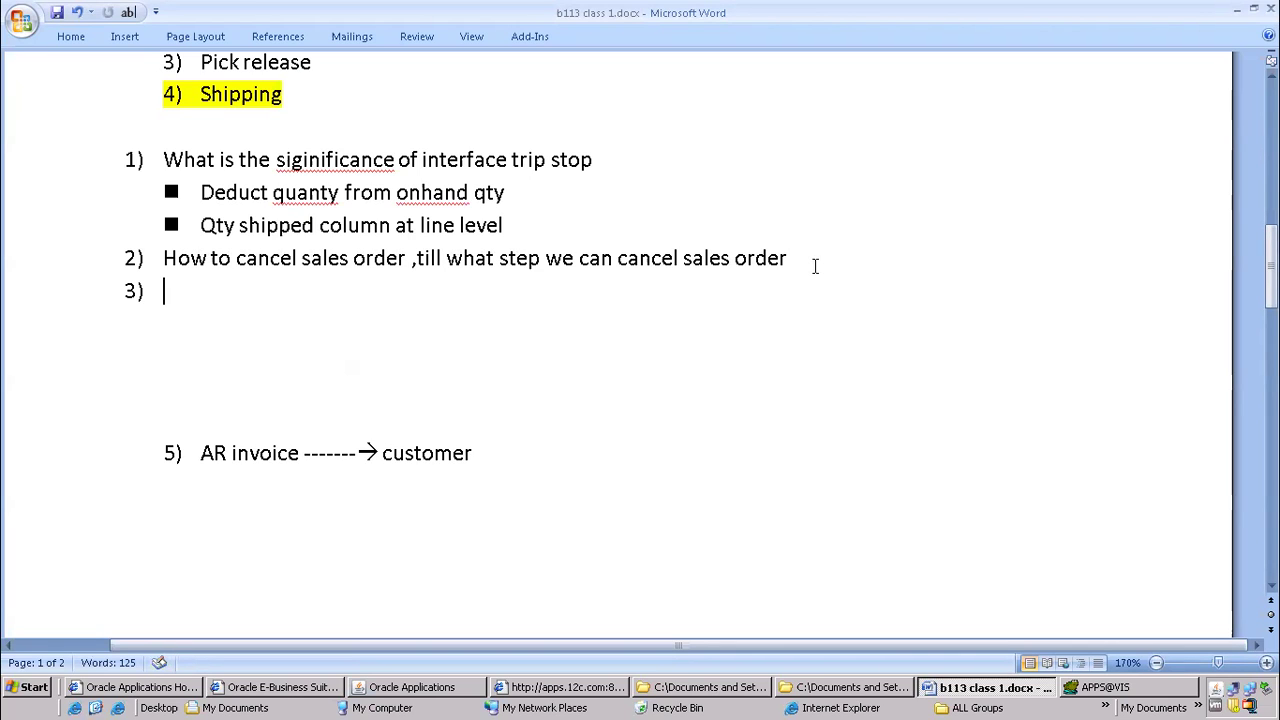
# Switch to Oracle Applications, point out the Ship To Location and Price List fields, and open the order header's record history
pyautogui.hotkey('alt', 'Tab')
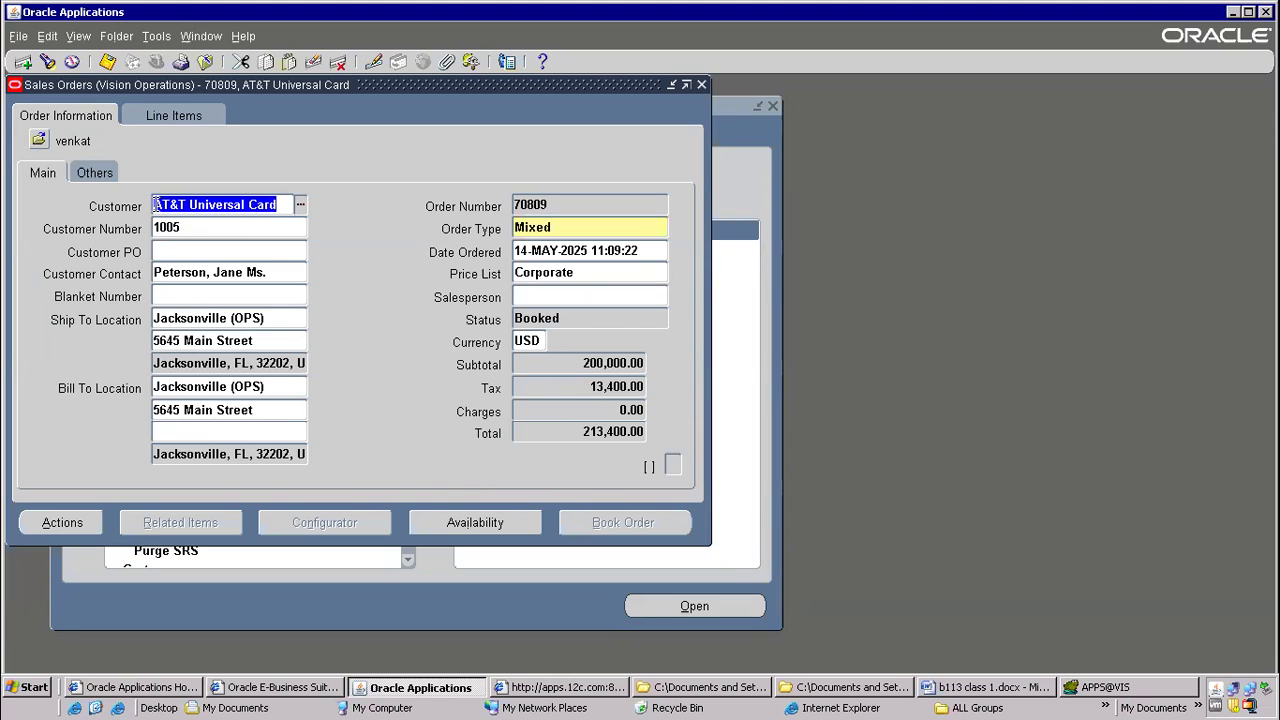
pyautogui.click(195, 319)
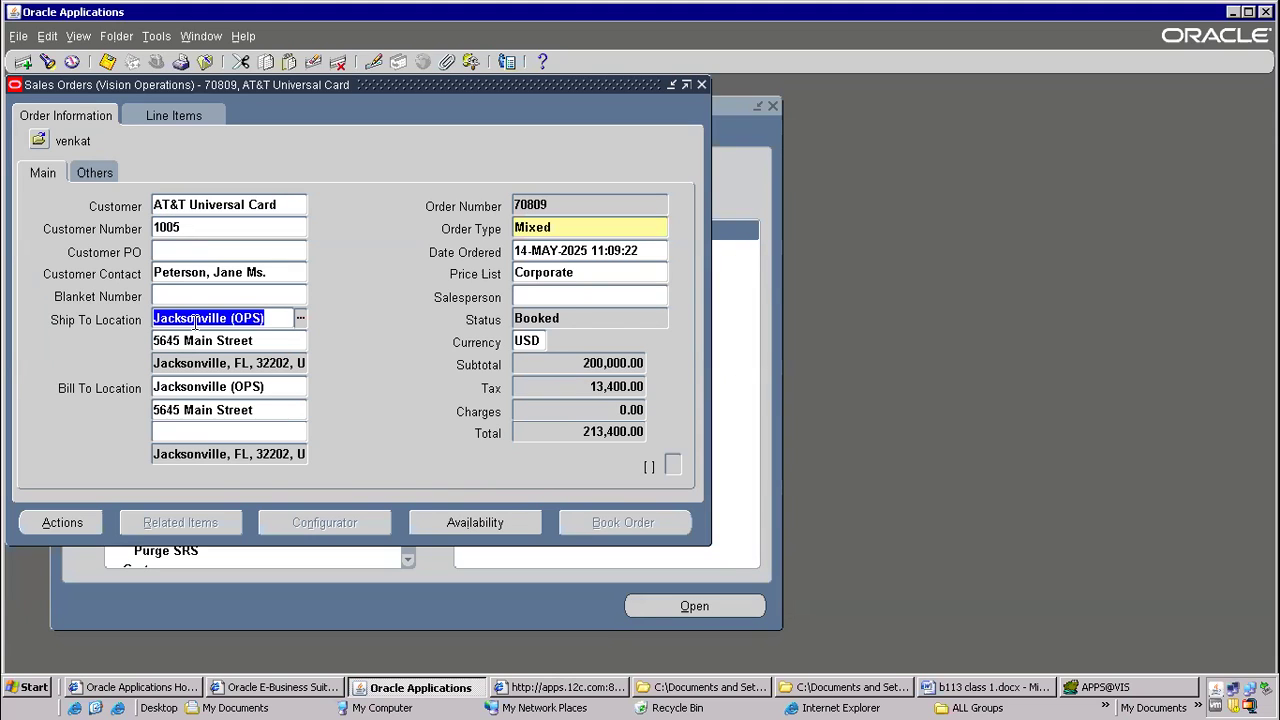
pyautogui.click(543, 272)
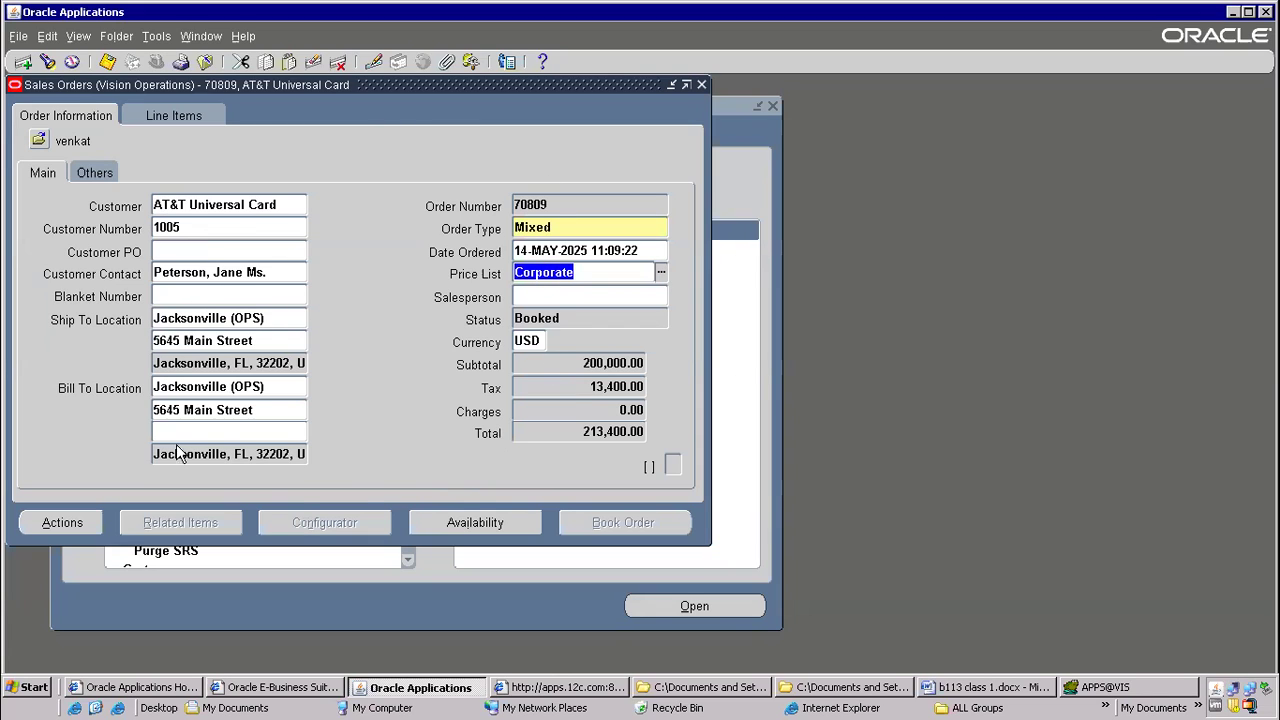
pyautogui.click(245, 36)
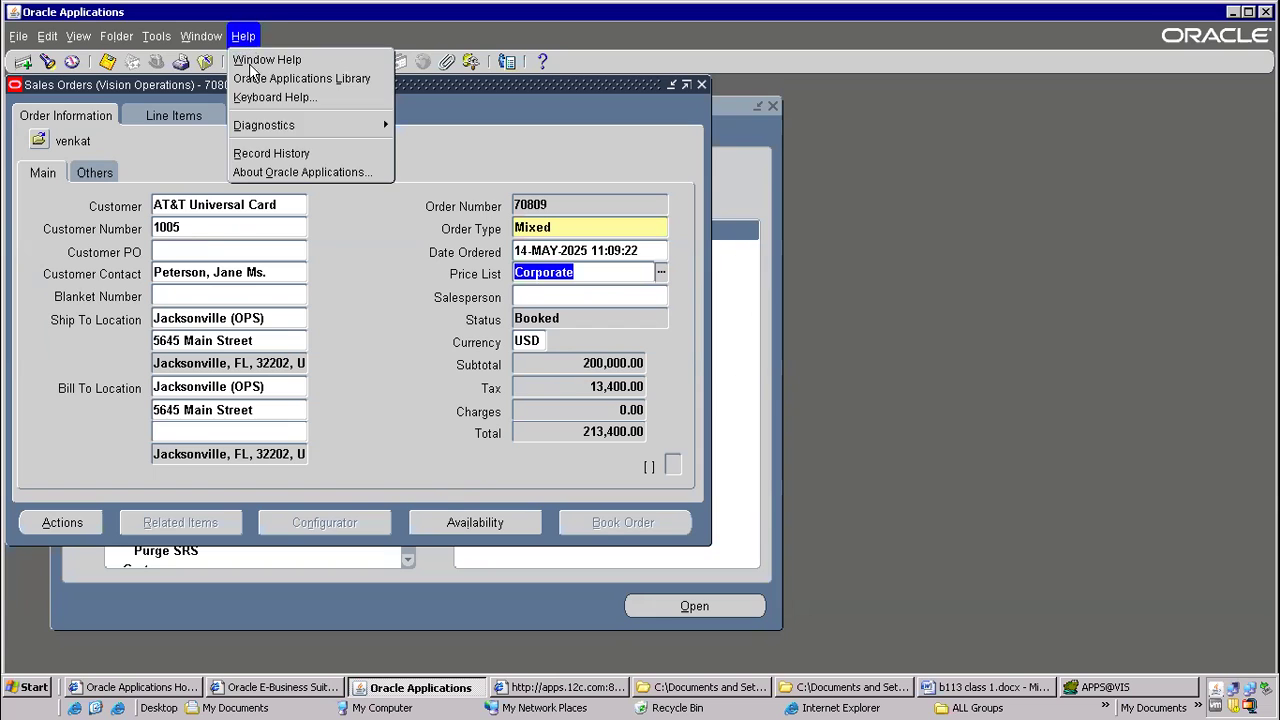
pyautogui.click(280, 152)
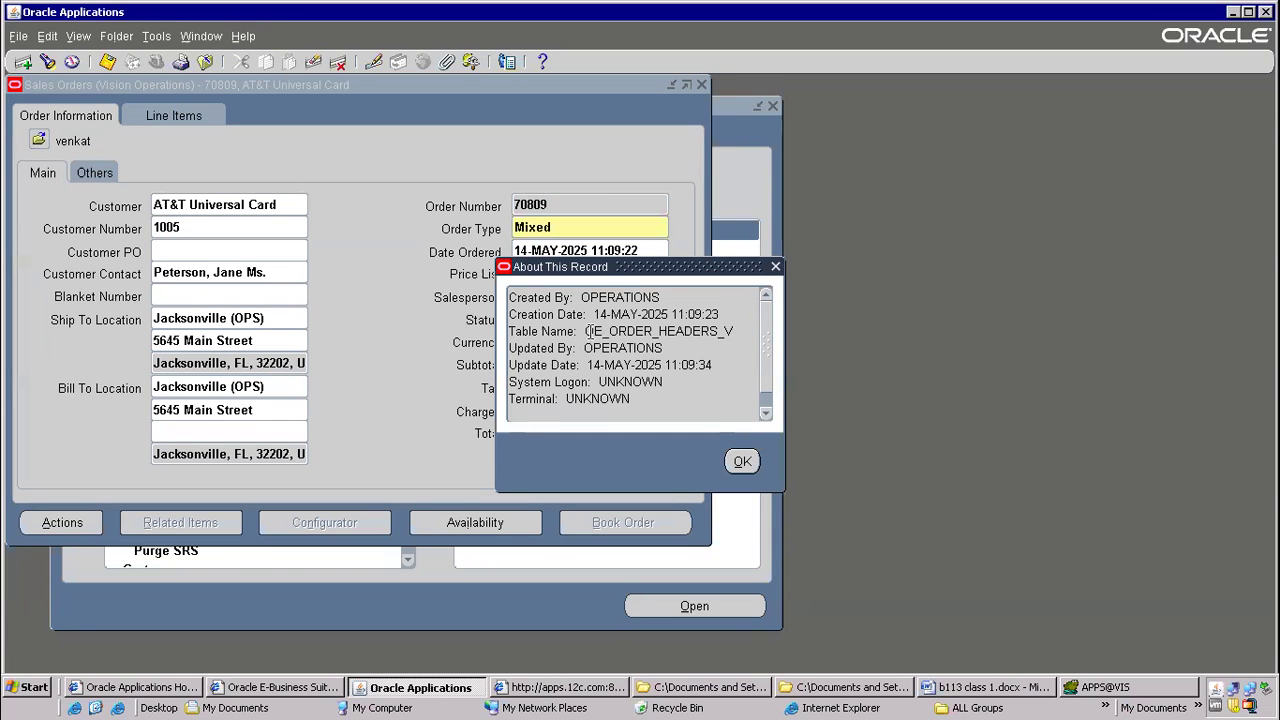
# Copy the table name OE_ORDER_HEADERS_V from the record details, switch to Toad, paste it below the query and open its object description
pyautogui.moveTo(586, 331); pyautogui.dragTo(727, 349)
pyautogui.hotkey('ctrl', 'c')
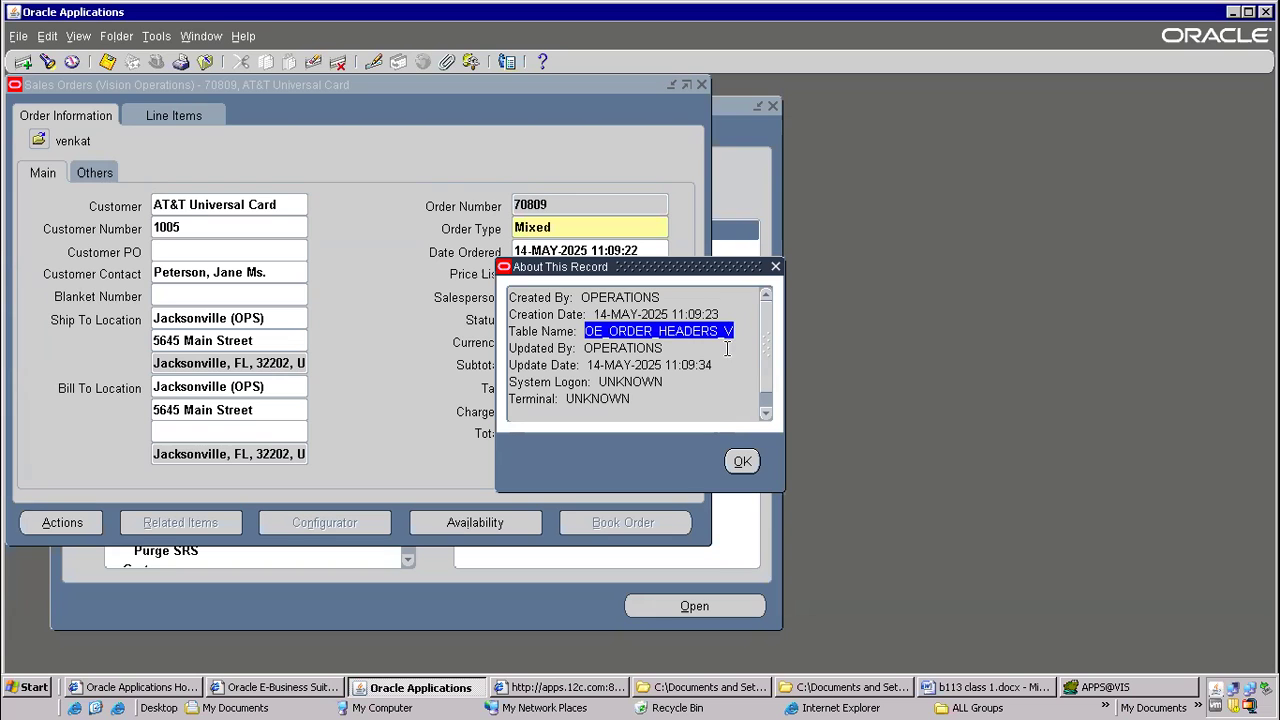
pyautogui.click(1100, 687)
pyautogui.click(331, 214)
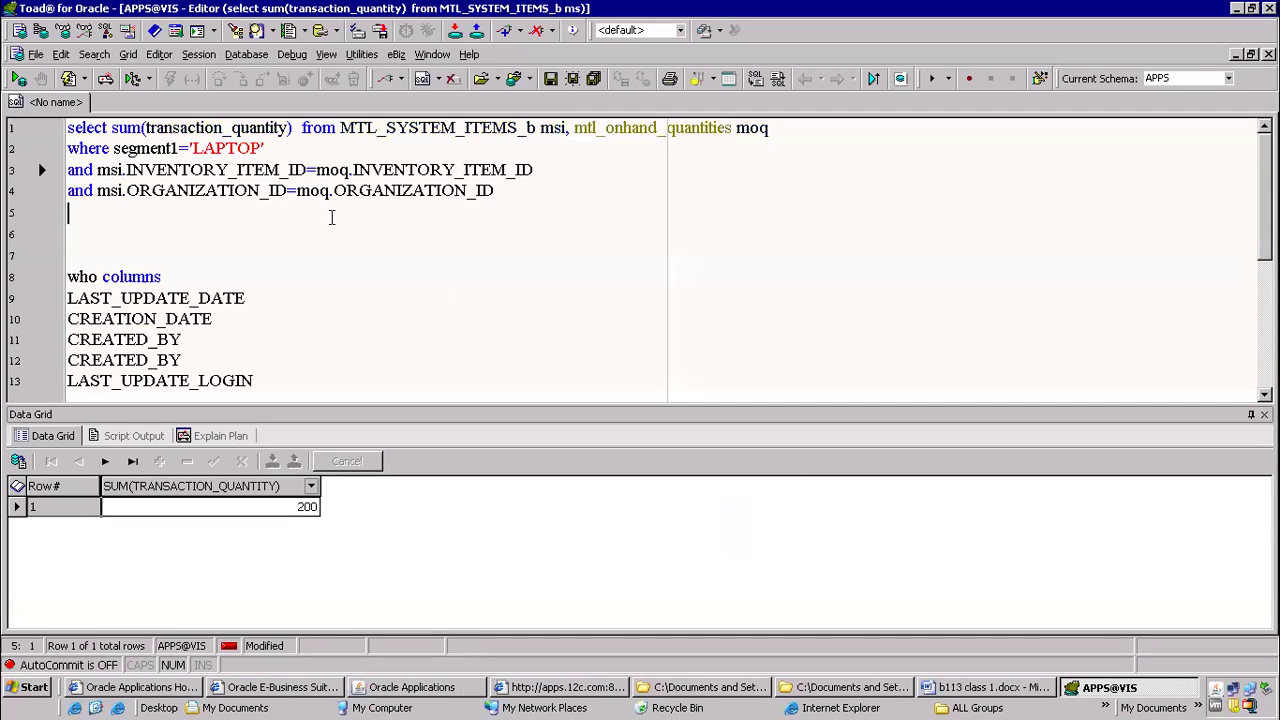
pyautogui.press('Return')
pyautogui.hotkey('ctrl', 'v')
pyautogui.press('Left')
pyautogui.press('F4')
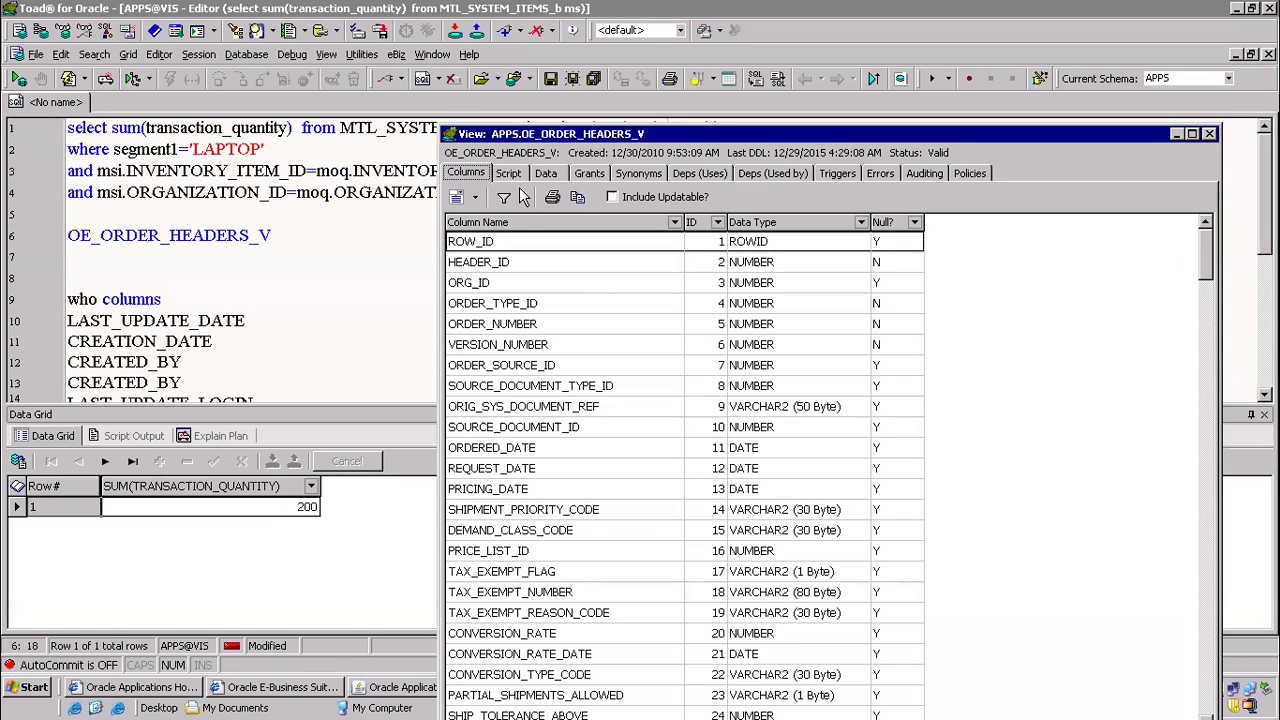
# Display the creation script of the OE_ORDER_HEADERS_V view in a maximized window
pyautogui.click(518, 174)
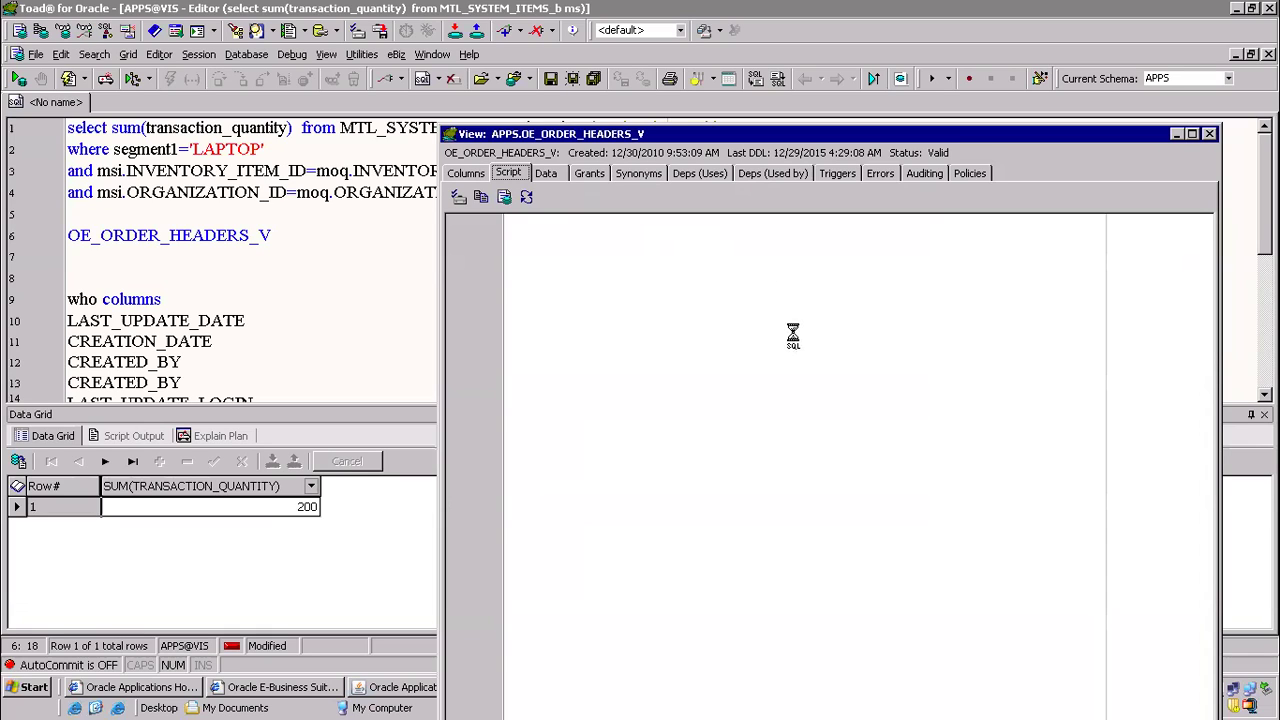
pyautogui.click(1191, 134)
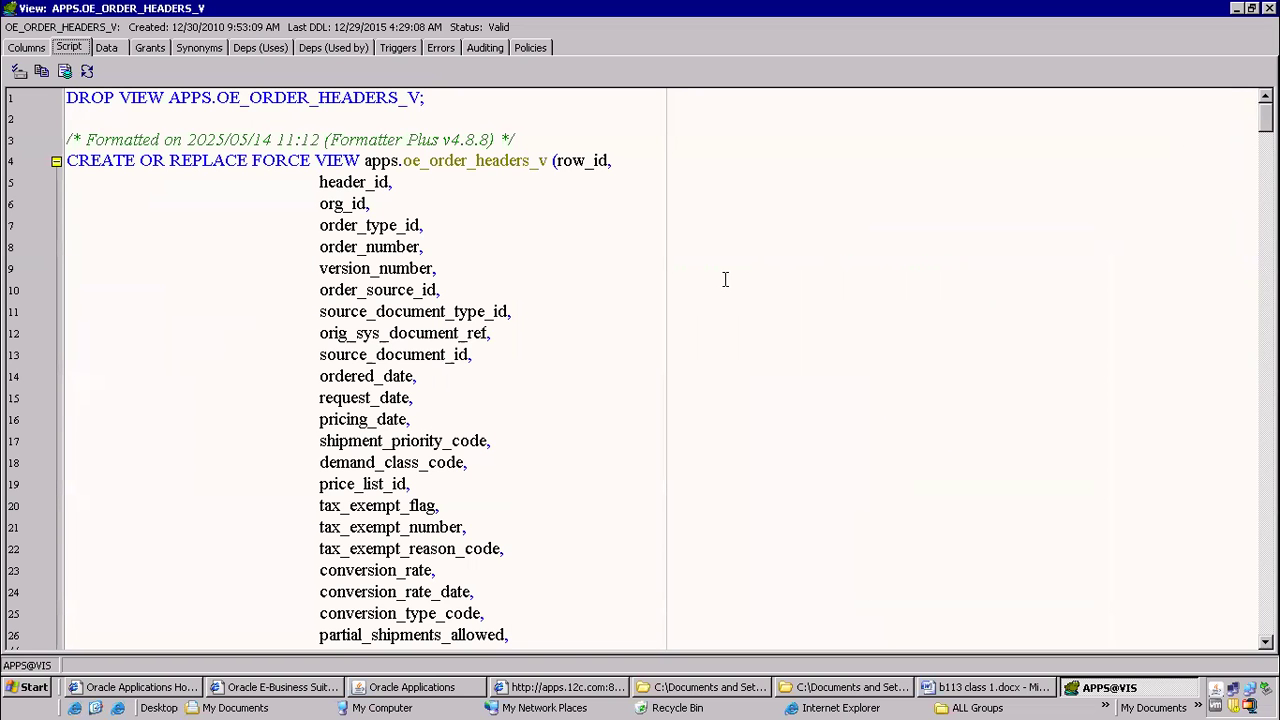
pyautogui.click(520, 213)
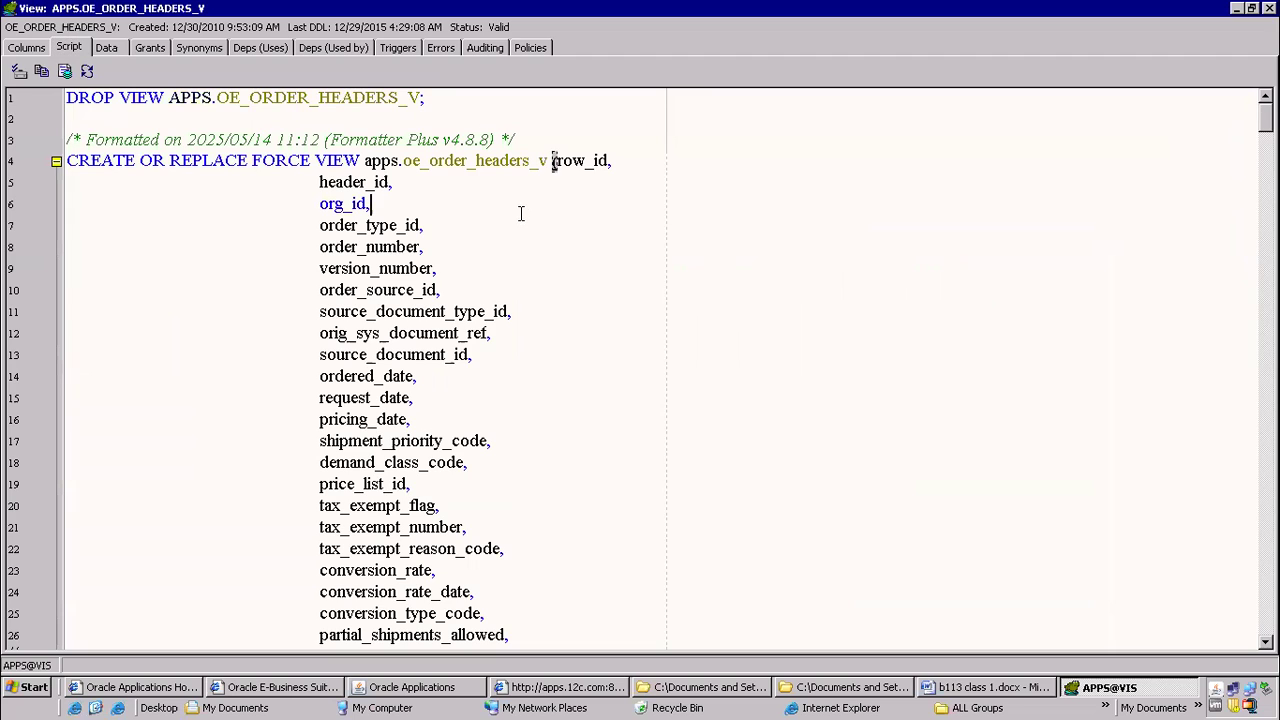
# Search the view script for customer_number and go on to its occurrence in the select list
pyautogui.hotkey('ctrl', 'f')
pyautogui.write('customer_number')
pyautogui.press('Return')
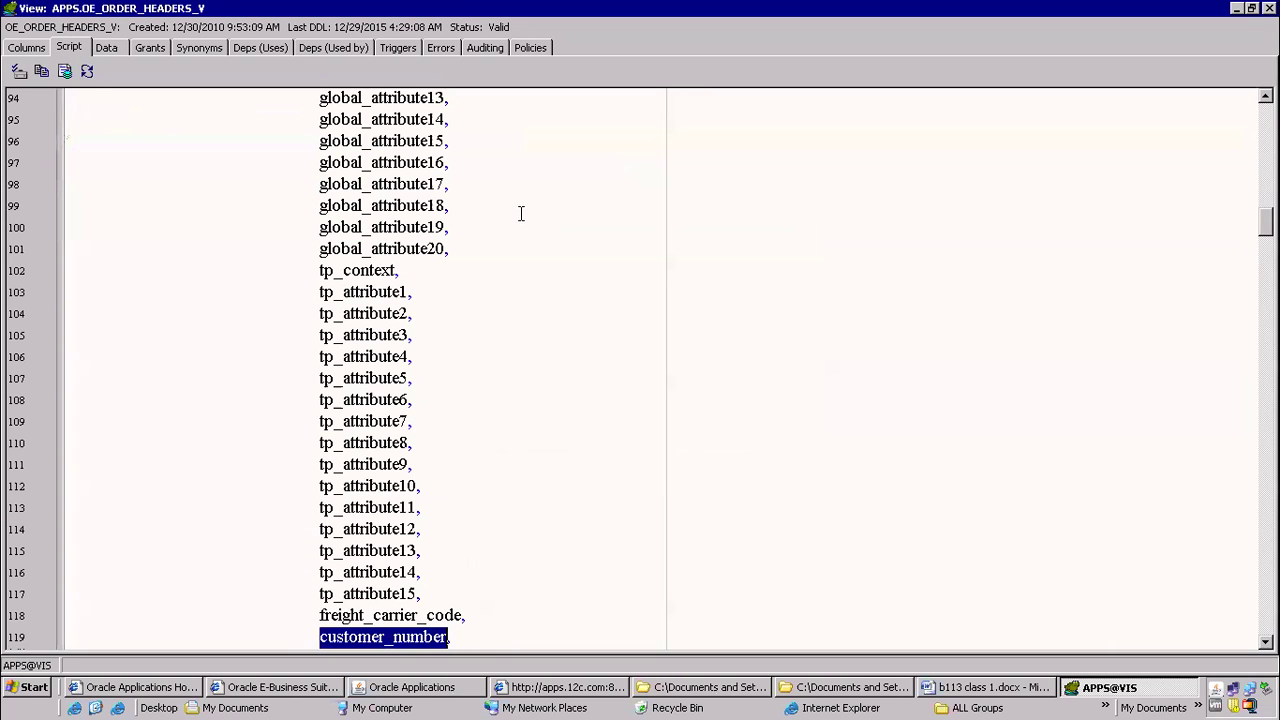
pyautogui.scroll(-1, 542, 246)
pyautogui.scroll(-1, 542, 246)
pyautogui.press('F3')
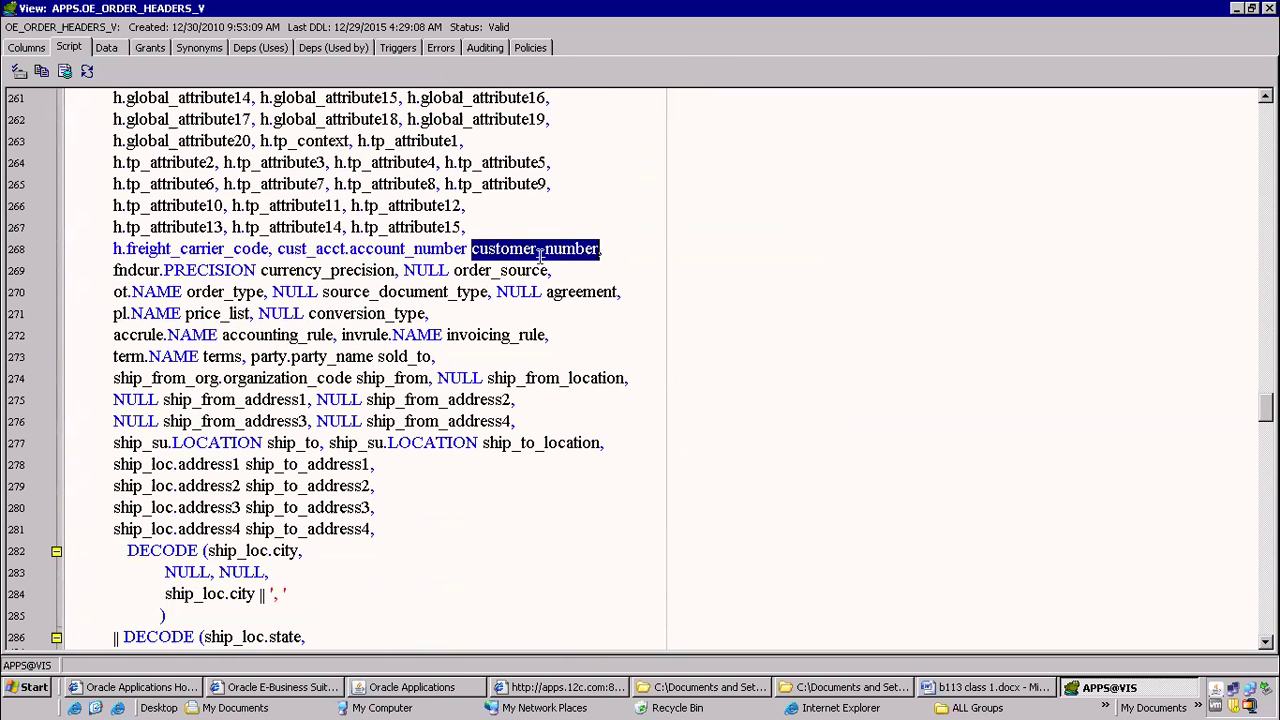
# Highlight the cust_acct alias, the account_number column and the customer_number alias in the select list, ending with the whole expression
pyautogui.moveTo(277, 249); pyautogui.dragTo(344, 248)
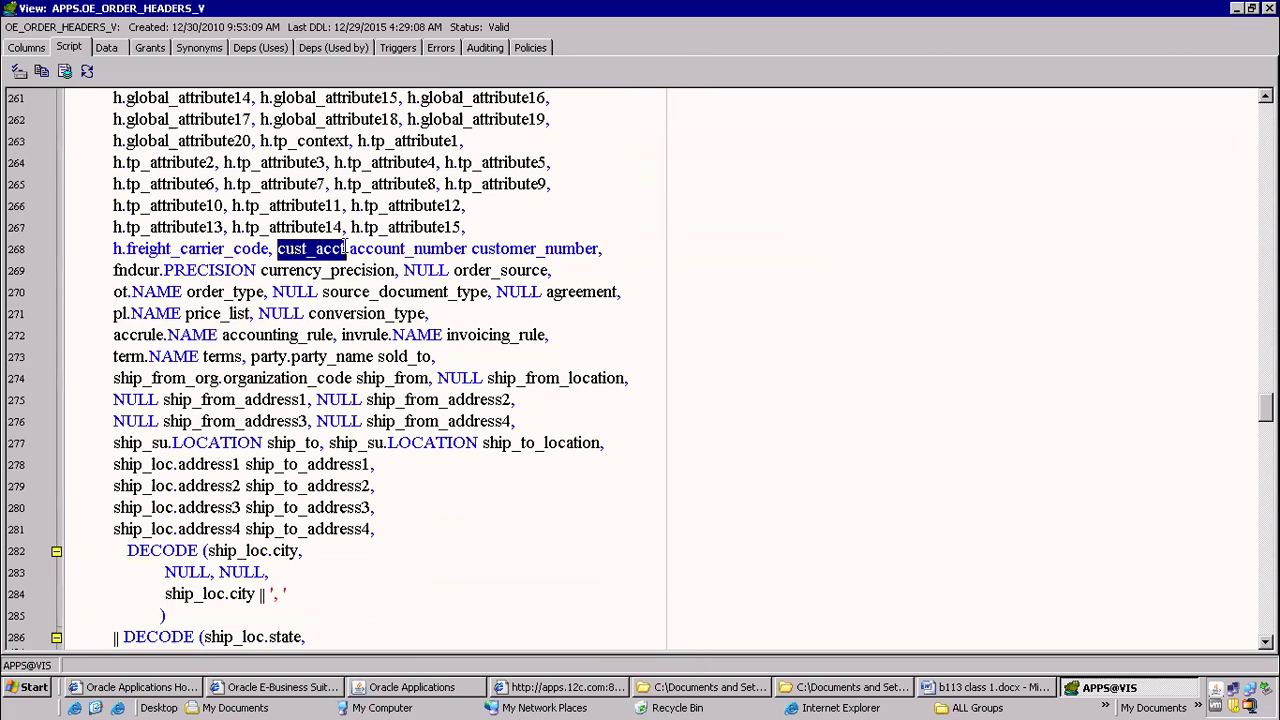
pyautogui.moveTo(350, 249); pyautogui.dragTo(608, 248)
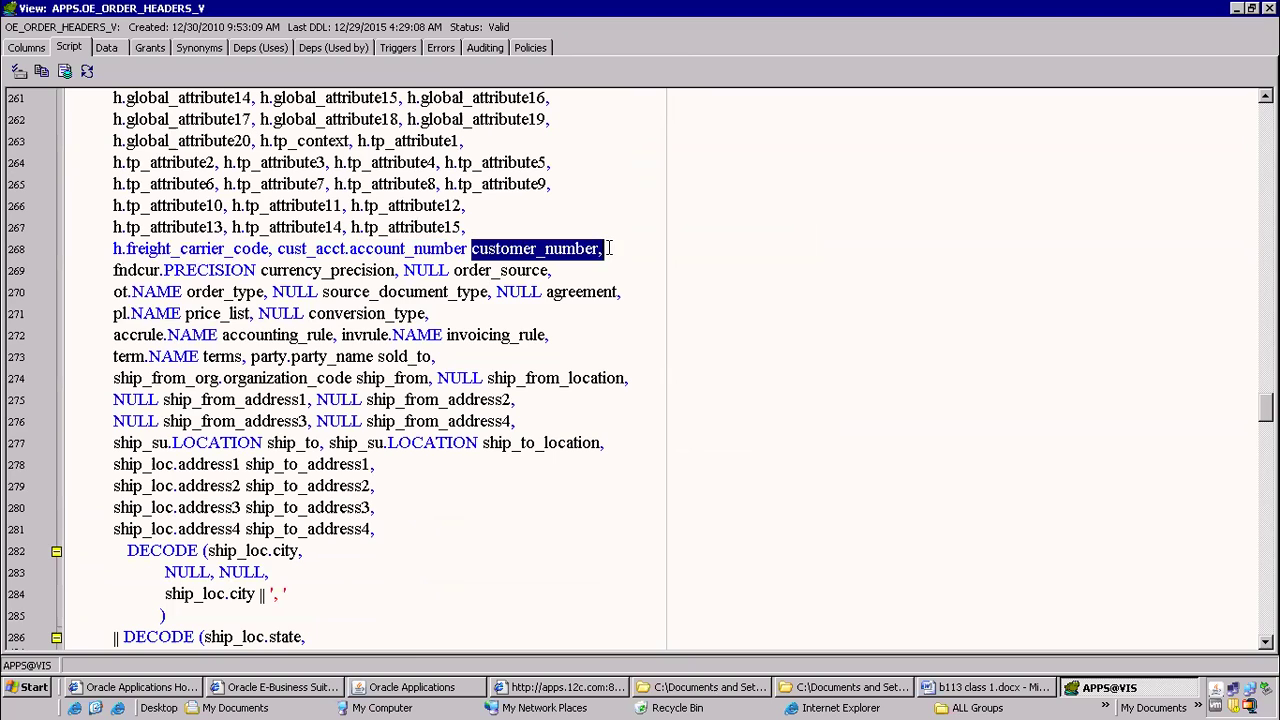
pyautogui.moveTo(277, 249); pyautogui.dragTo(620, 255)
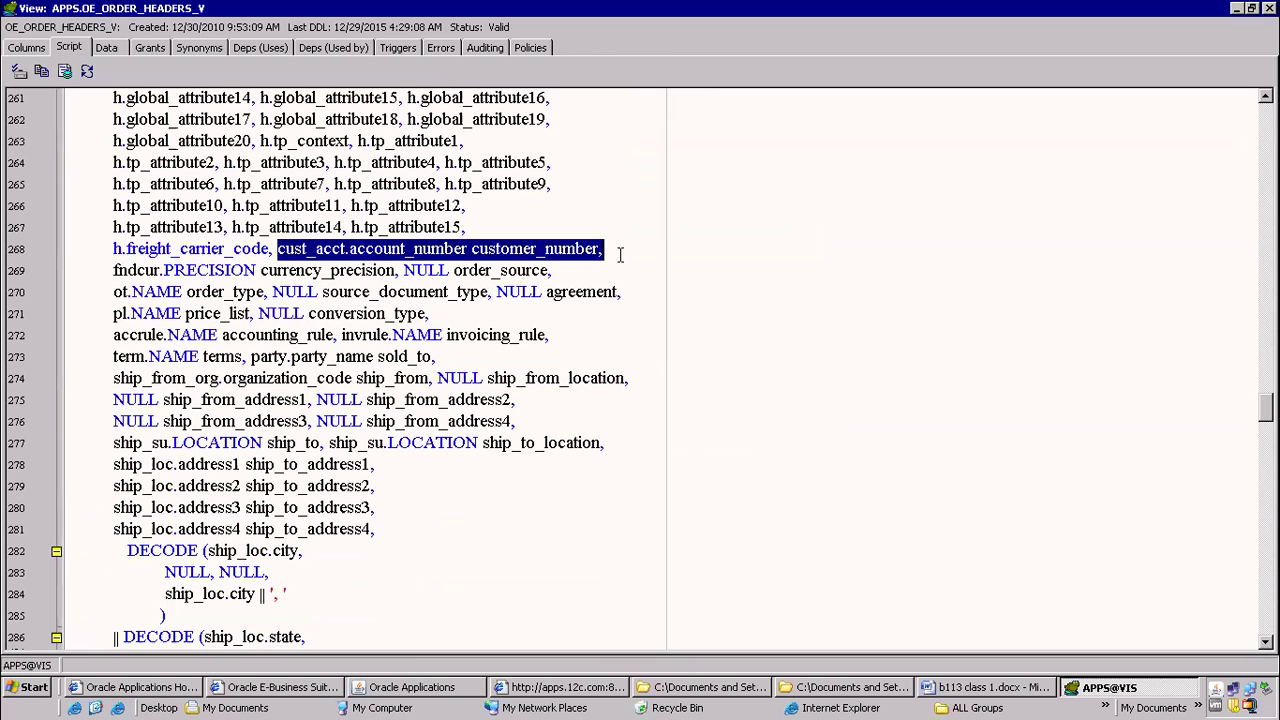
pyautogui.click(338, 250)
pyautogui.moveTo(348, 249); pyautogui.dragTo(287, 246)
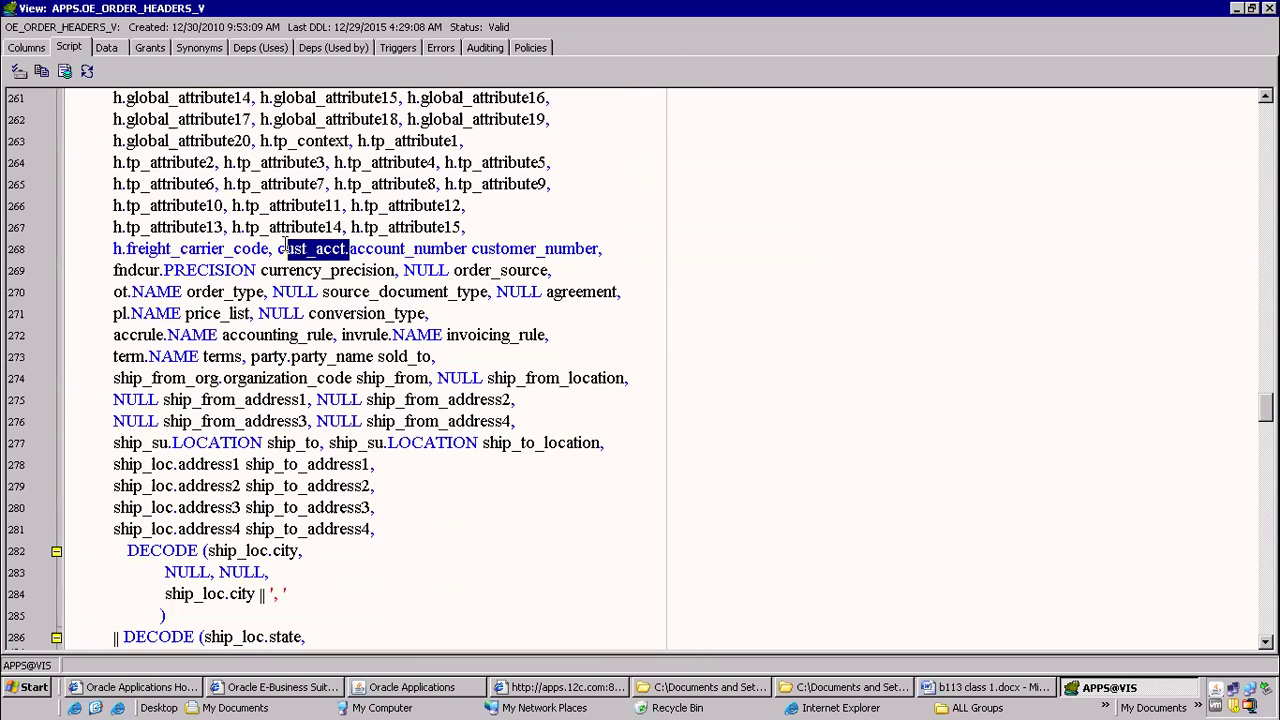
pyautogui.doubleClick(377, 250)
pyautogui.moveTo(489, 250); pyautogui.dragTo(278, 248)
# Find the view's FROM clause and highlight the ship_from_org and ship_su aliases and the hz_cust_accounts cust_acct entry
pyautogui.scroll(-20, 343, 268)
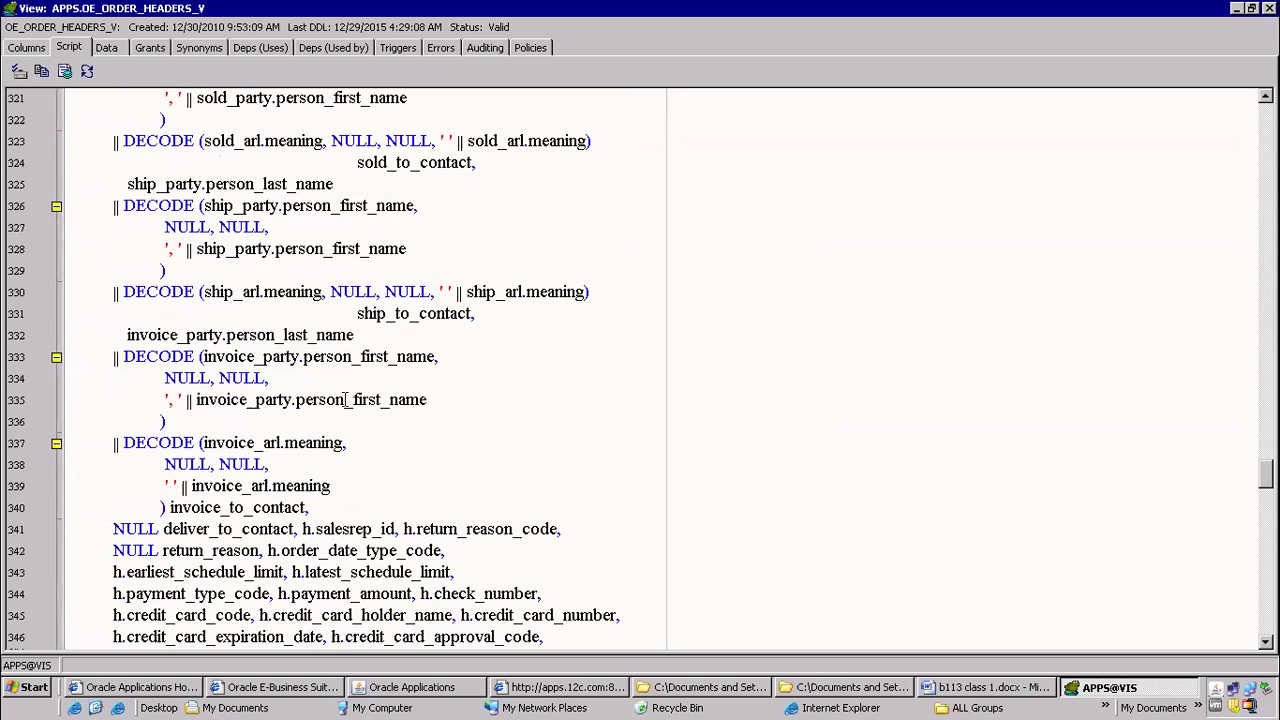
pyautogui.scroll(-17, 345, 399)
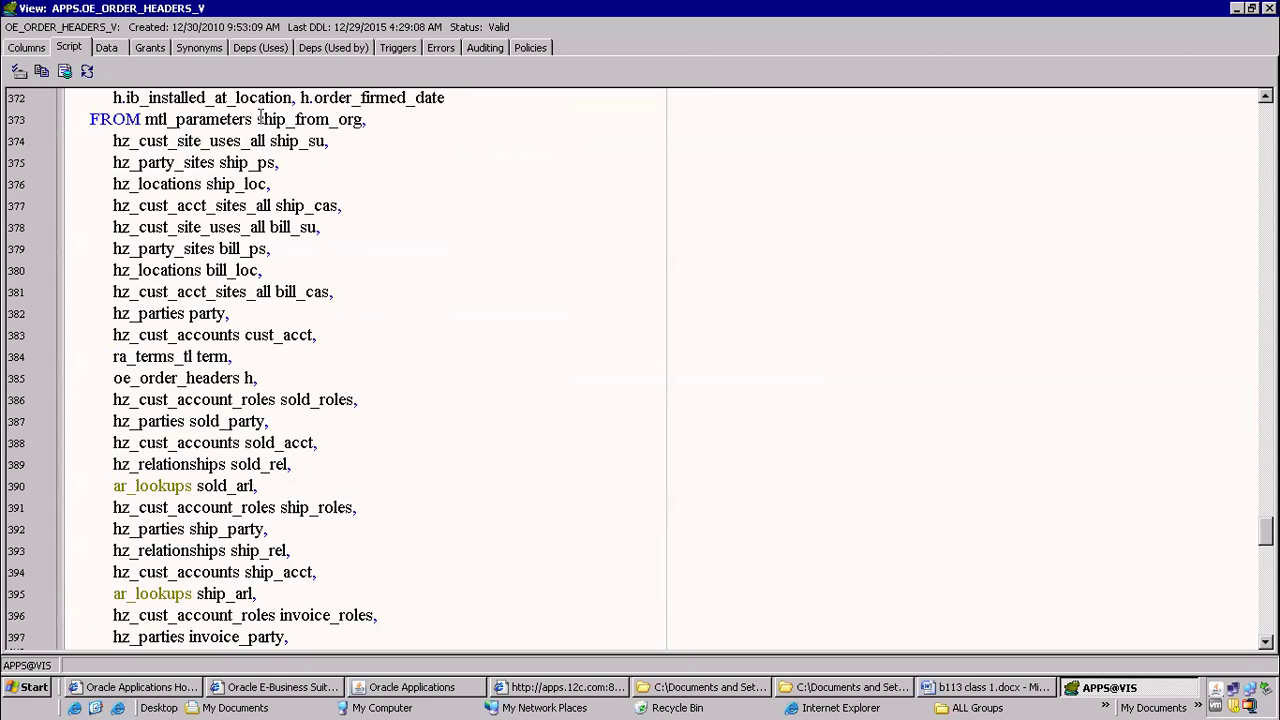
pyautogui.moveTo(260, 117); pyautogui.dragTo(368, 120)
pyautogui.moveTo(266, 140); pyautogui.dragTo(330, 141)
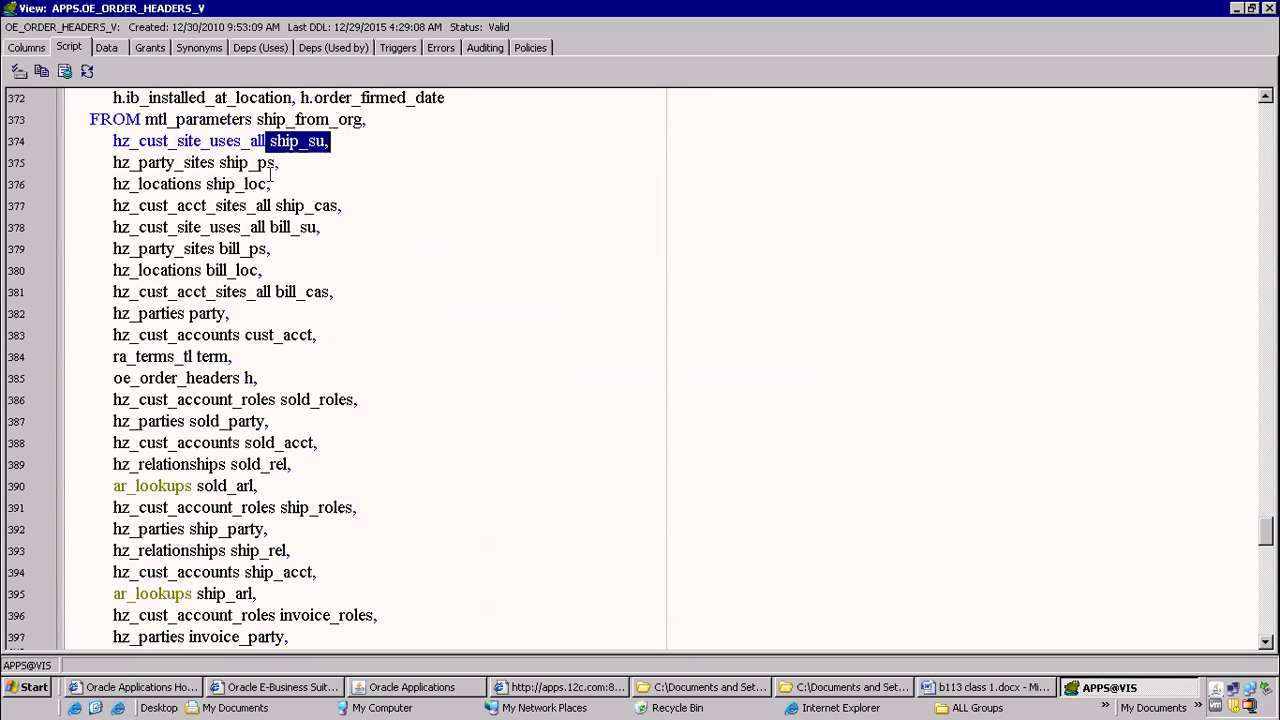
pyautogui.moveTo(113, 335); pyautogui.dragTo(496, 326)
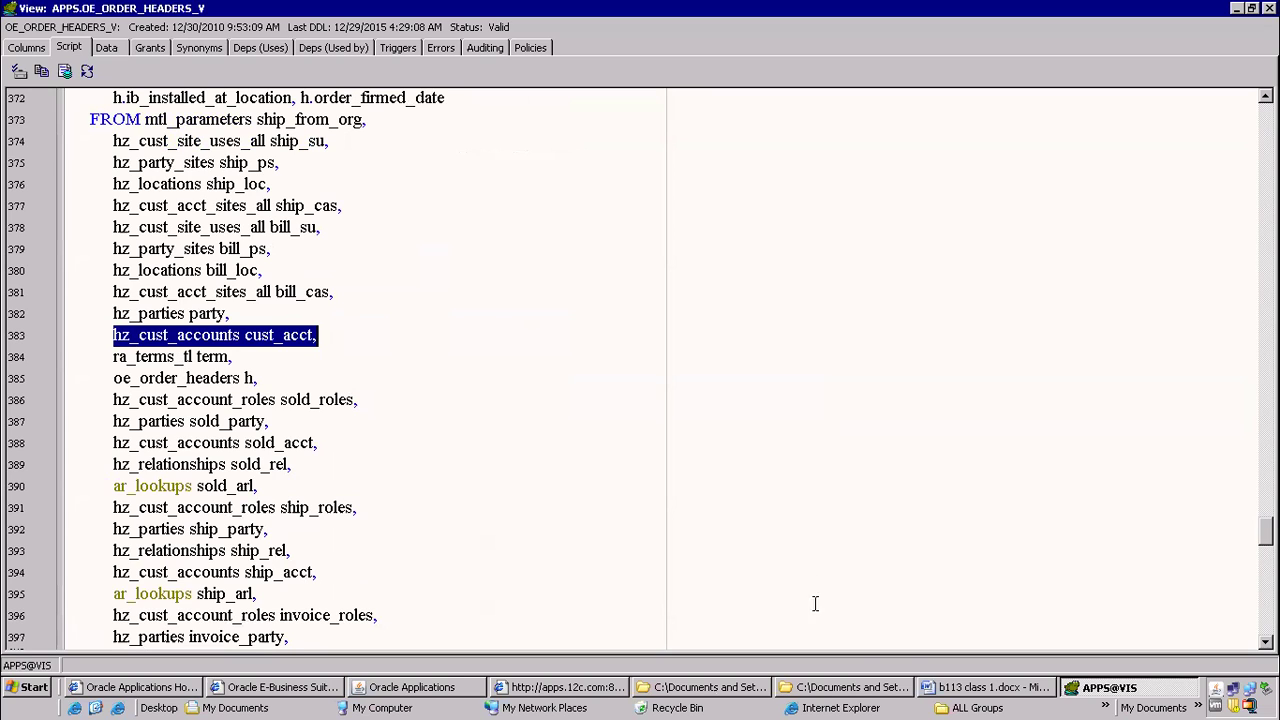
# Switch to Oracle Applications, close the record details and select the order header's Customer Number field
pyautogui.click(410, 688)
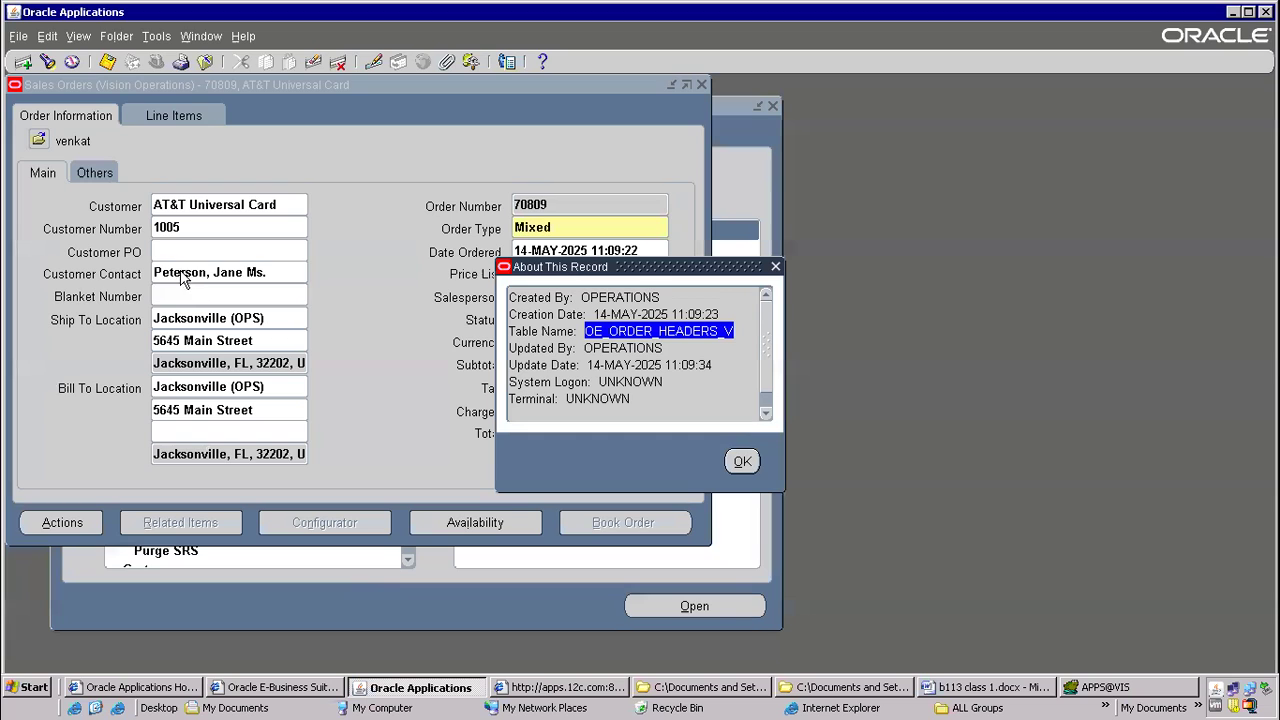
pyautogui.click(743, 462)
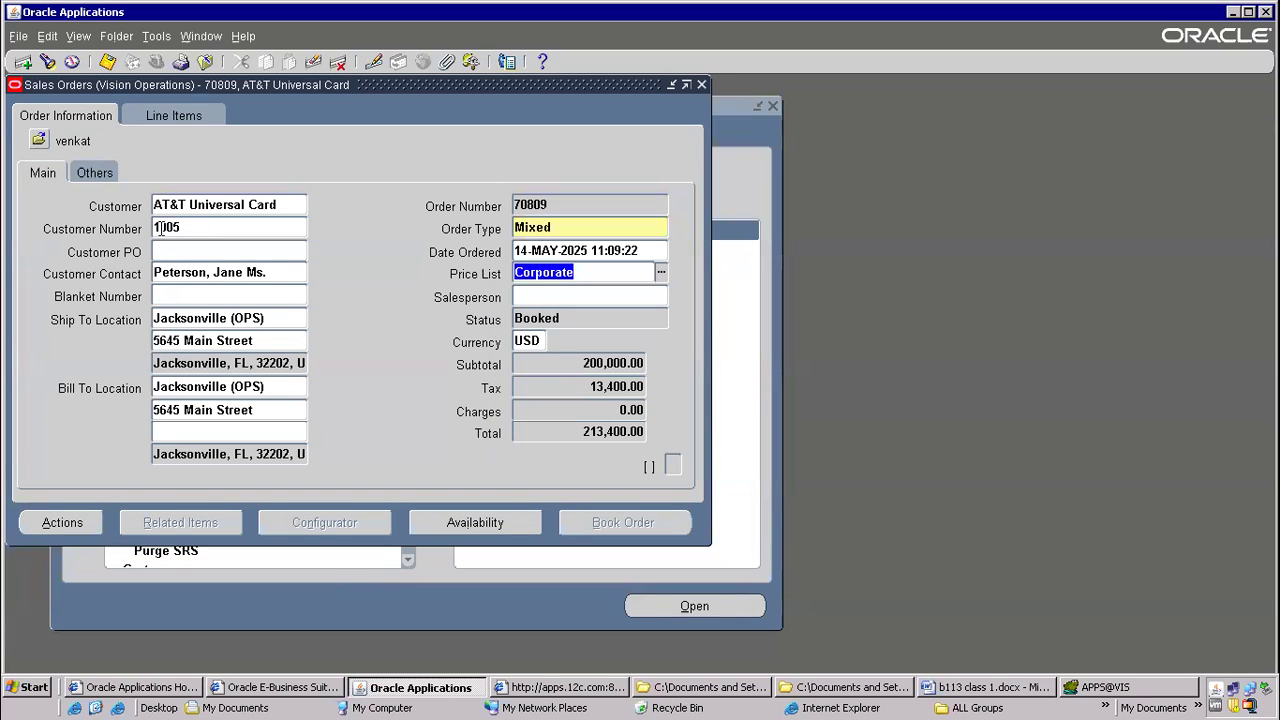
pyautogui.click(160, 228)
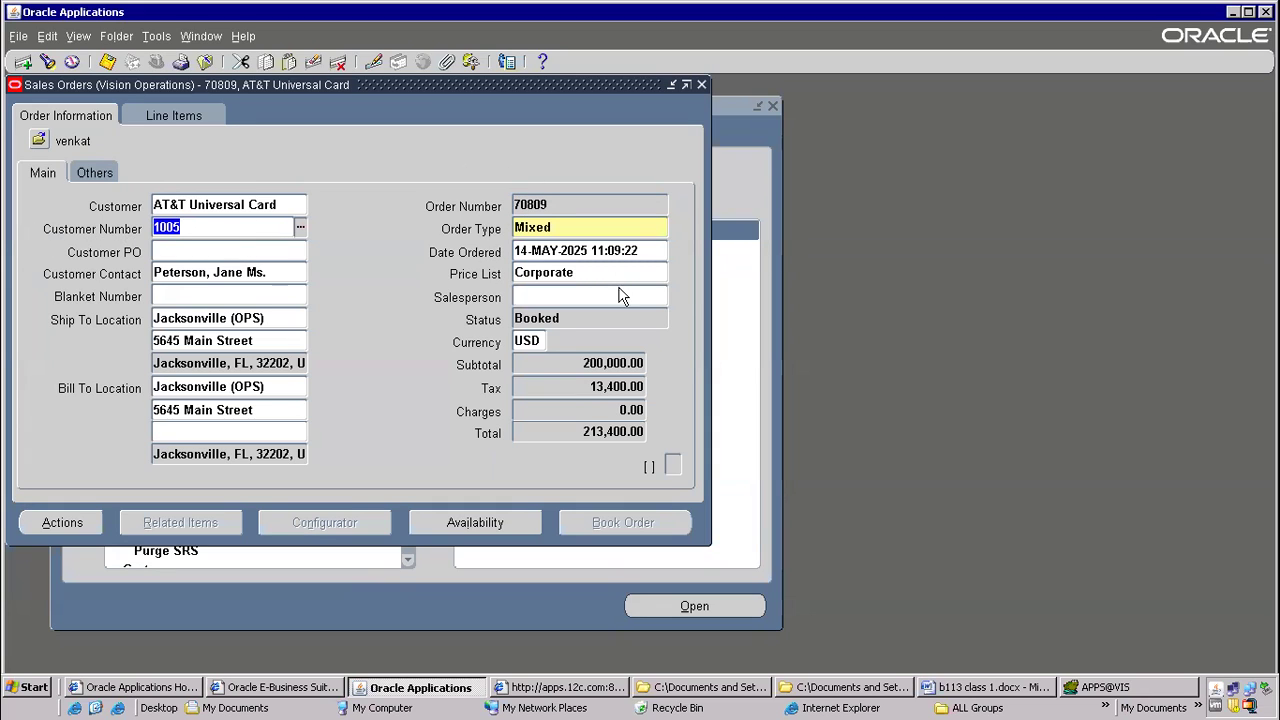
# Return to the view script in Toad and highlight oe_order_headers h and the join h.sold_to_org_id = cust_acct.cust_account_id(+)
pyautogui.click(1083, 686)
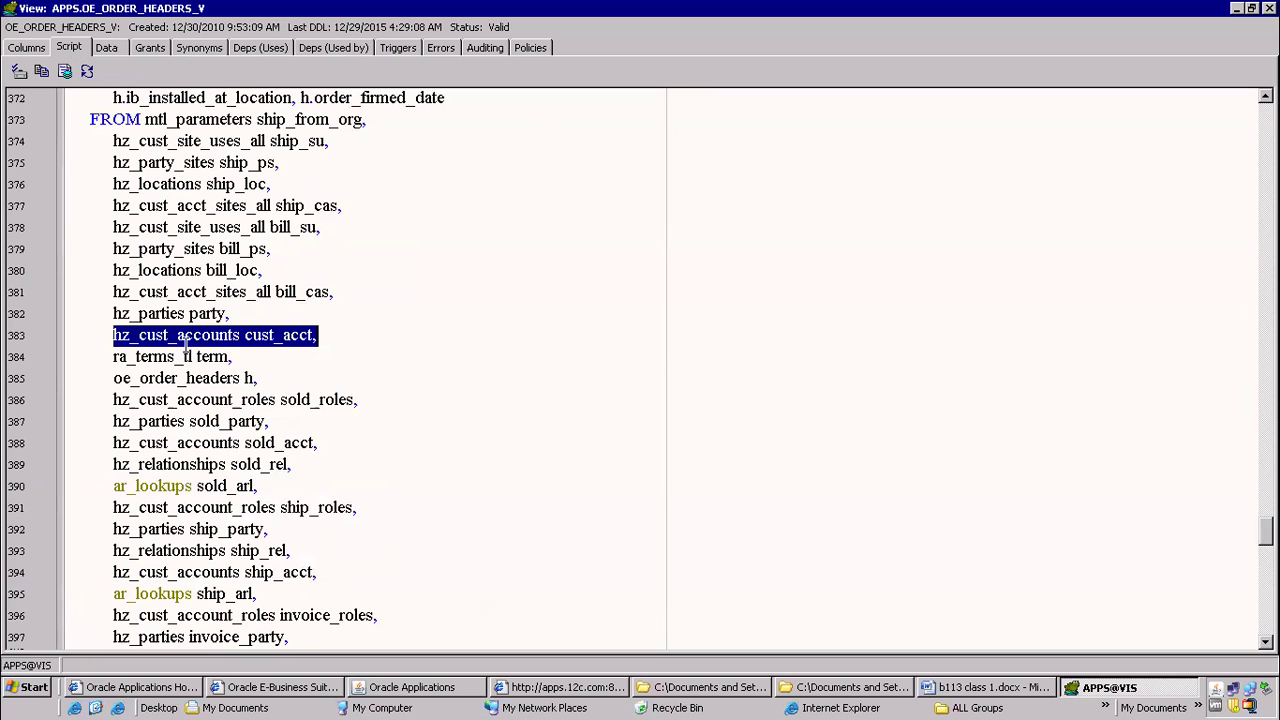
pyautogui.moveTo(93, 385); pyautogui.dragTo(279, 380)
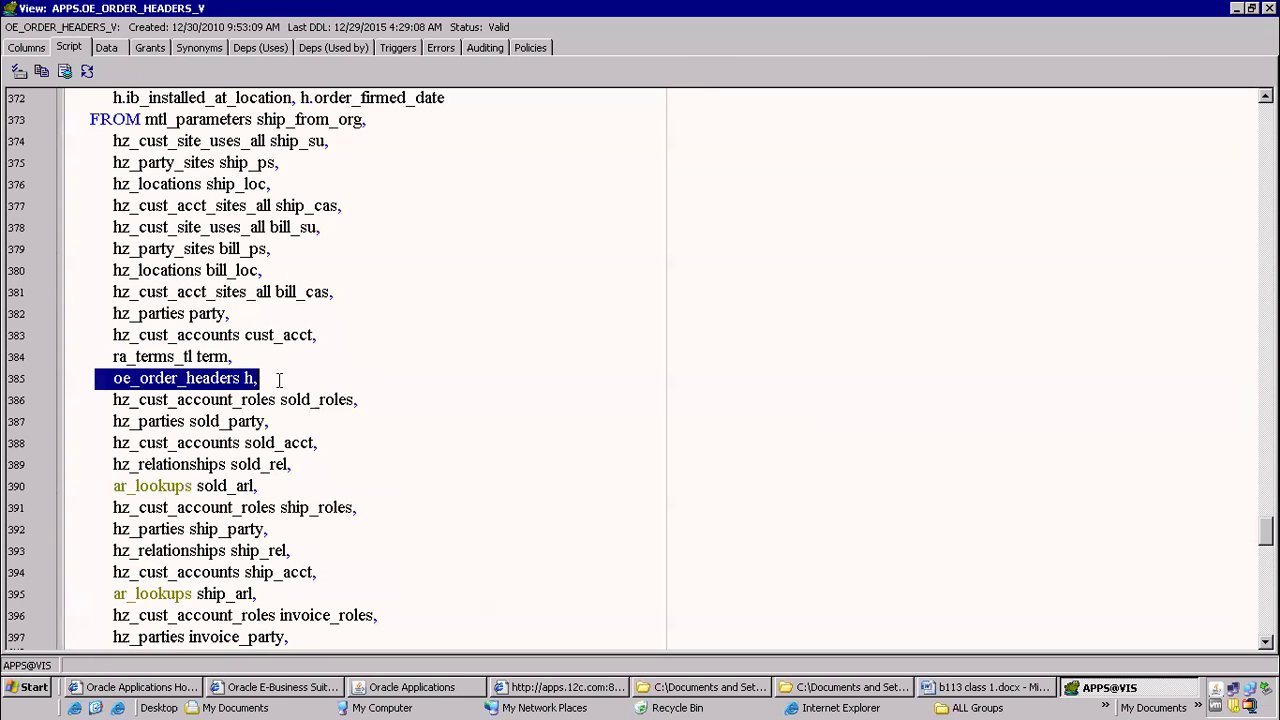
pyautogui.scroll(-4, 451, 363)
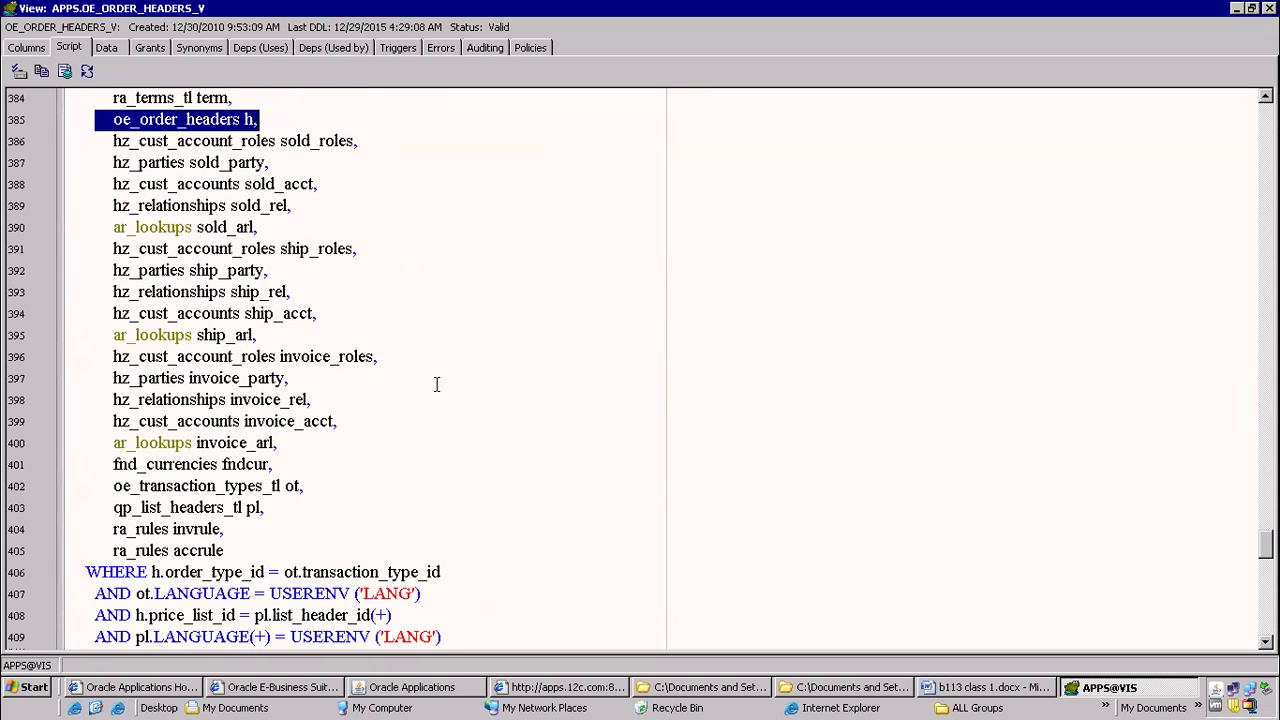
pyautogui.scroll(-4, 436, 384)
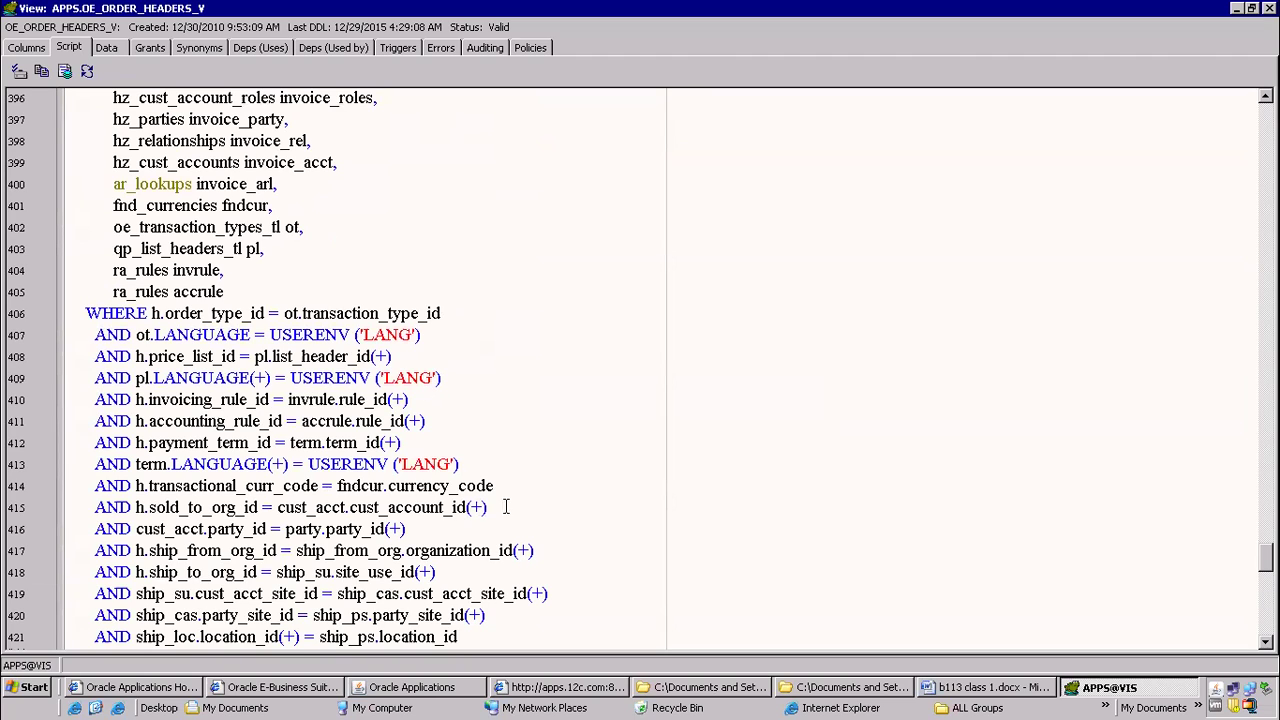
pyautogui.moveTo(487, 507); pyautogui.dragTo(85, 507)
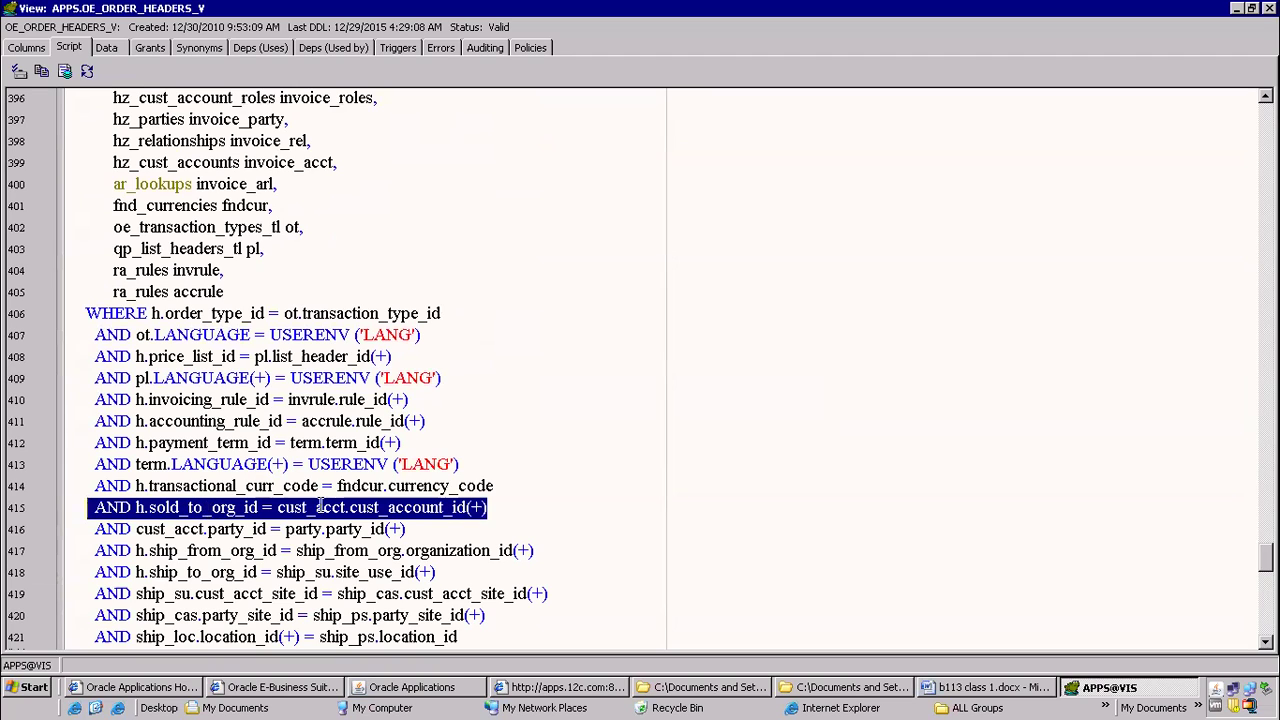
pyautogui.moveTo(345, 507); pyautogui.dragTo(512, 508)
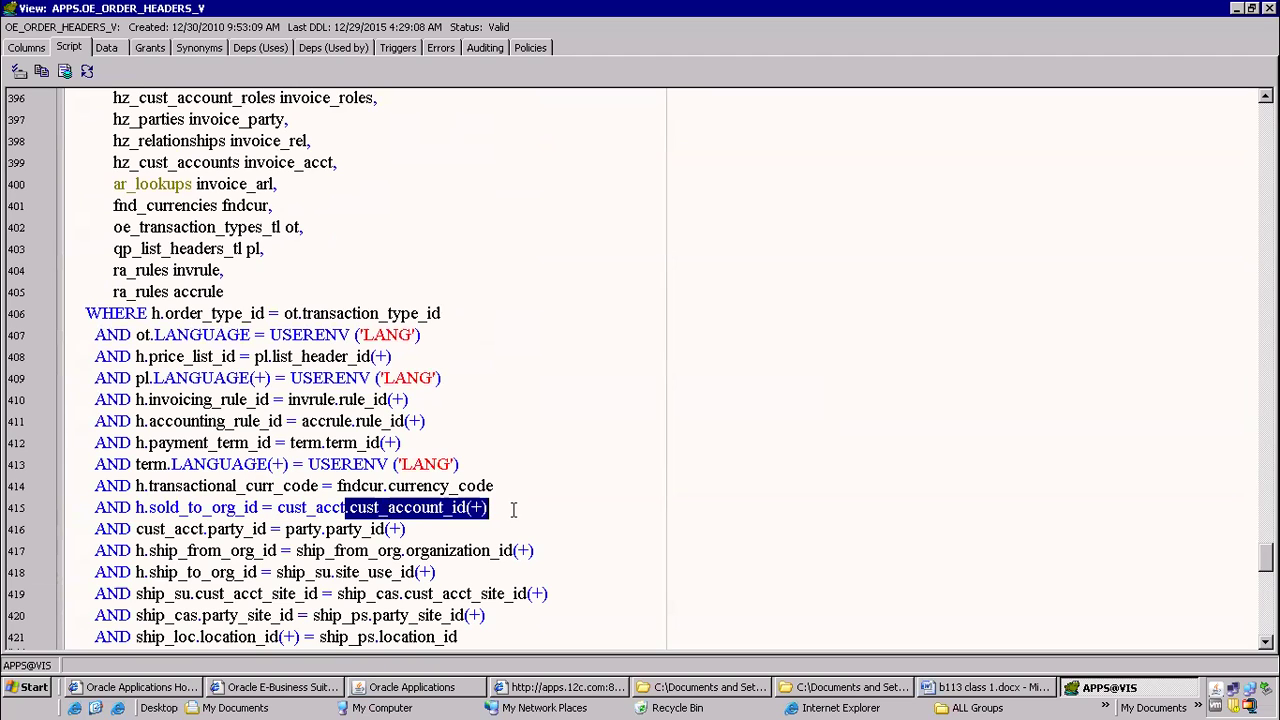
pyautogui.moveTo(278, 507); pyautogui.dragTo(358, 509)
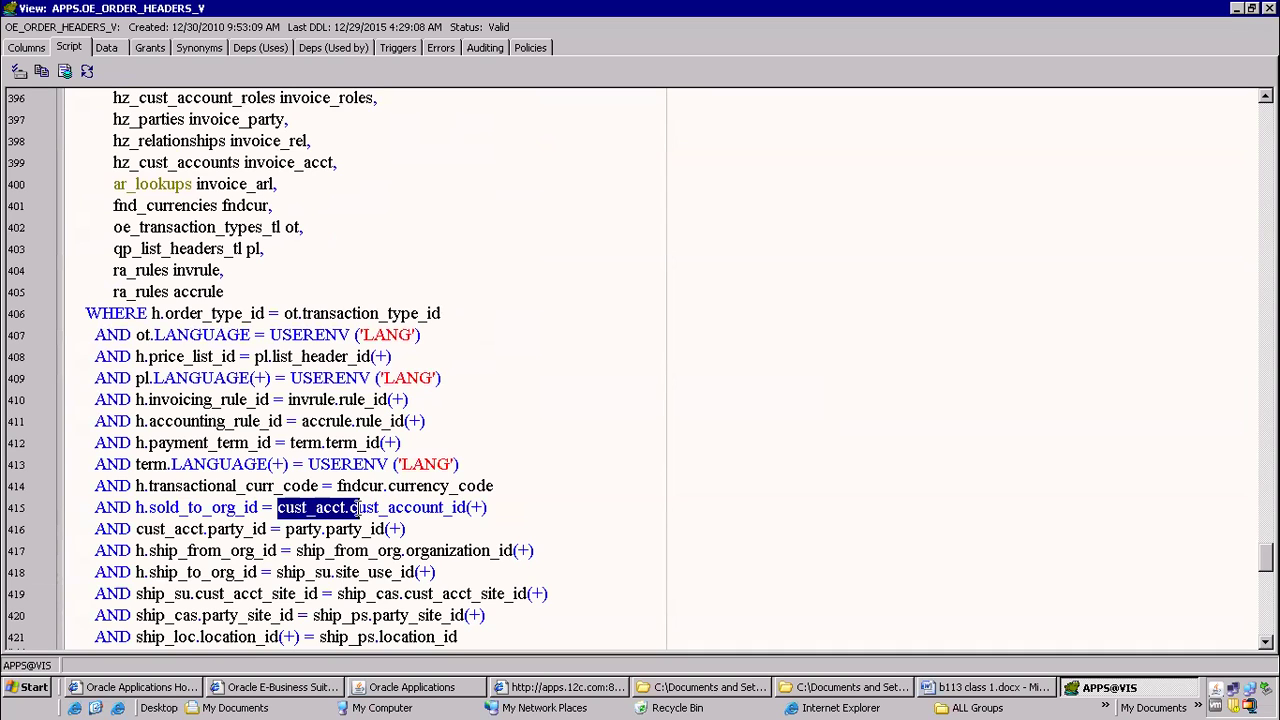
# Minimize the view window and clear all the text in the SQL editor
pyautogui.click(1237, 9)
pyautogui.click(320, 249)
pyautogui.hotkey('ctrl', 'a')
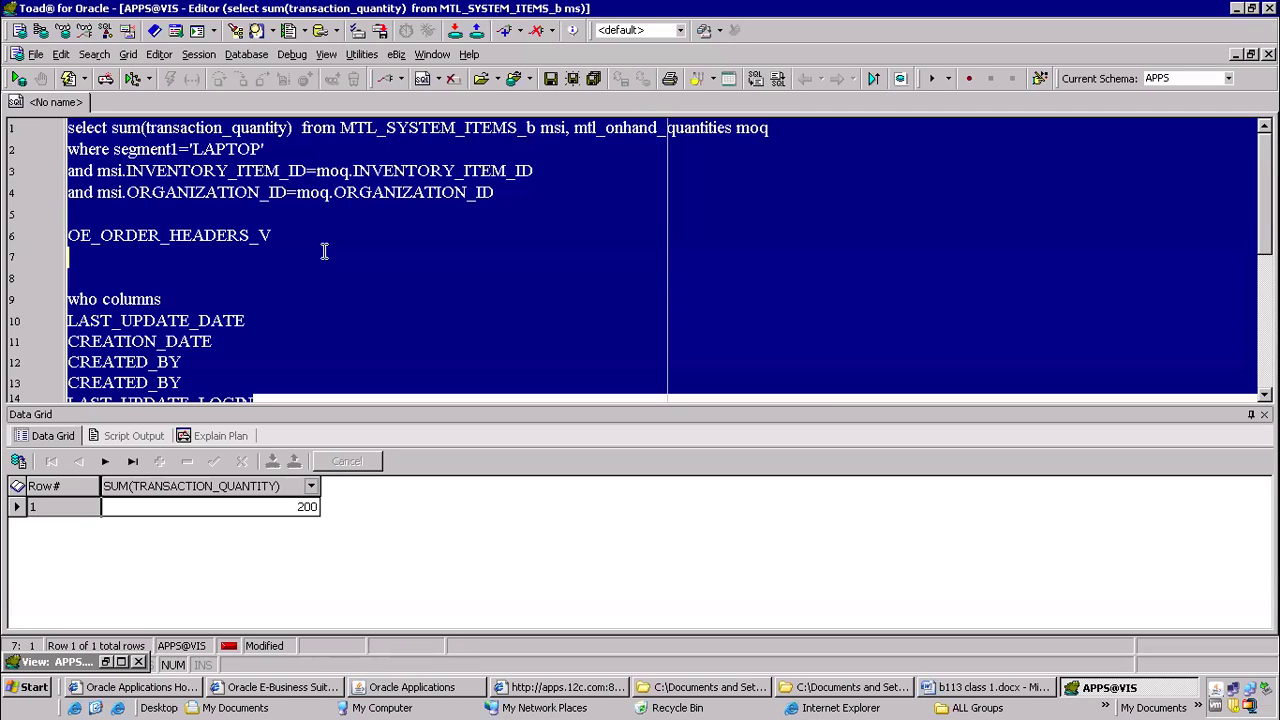
pyautogui.press('Delete')
# Begin a select statement from hz_cust_accounts with alias hca, and point out the table name initials that form the alias
pyautogui.write('select')
pyautogui.press('Return')
pyautogui.write('from hz_')
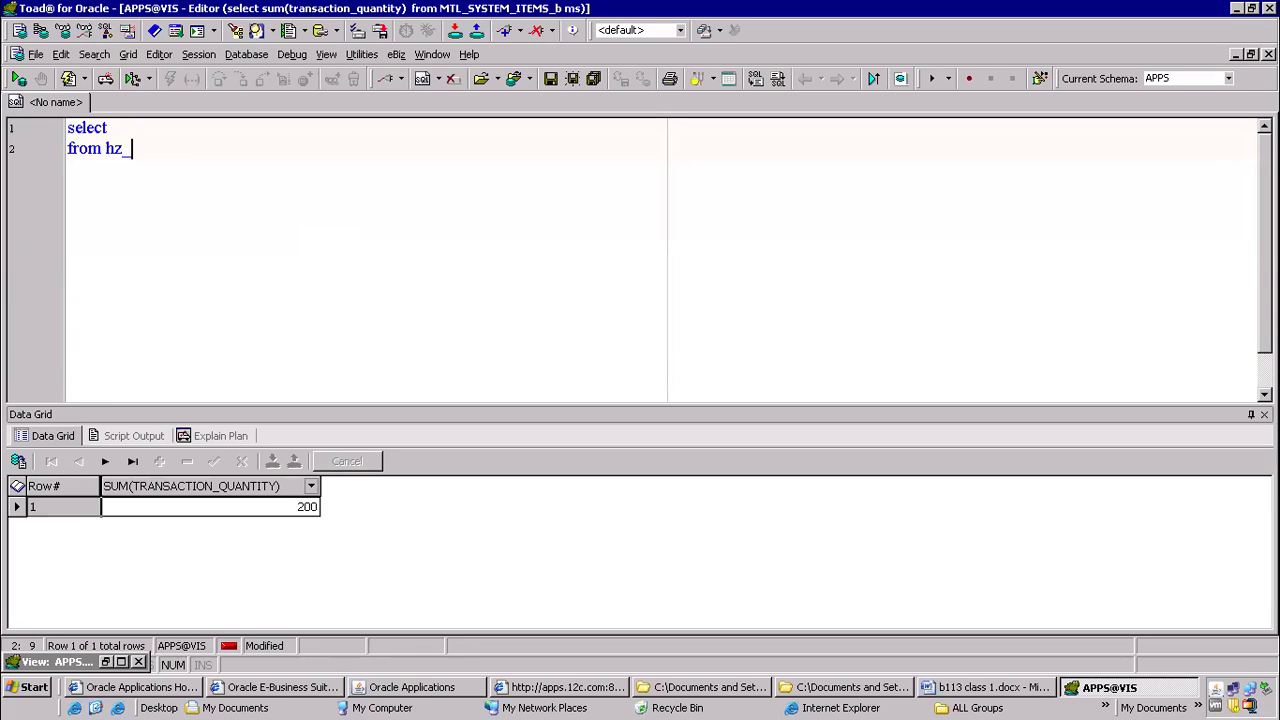
pyautogui.write('cust_accou')
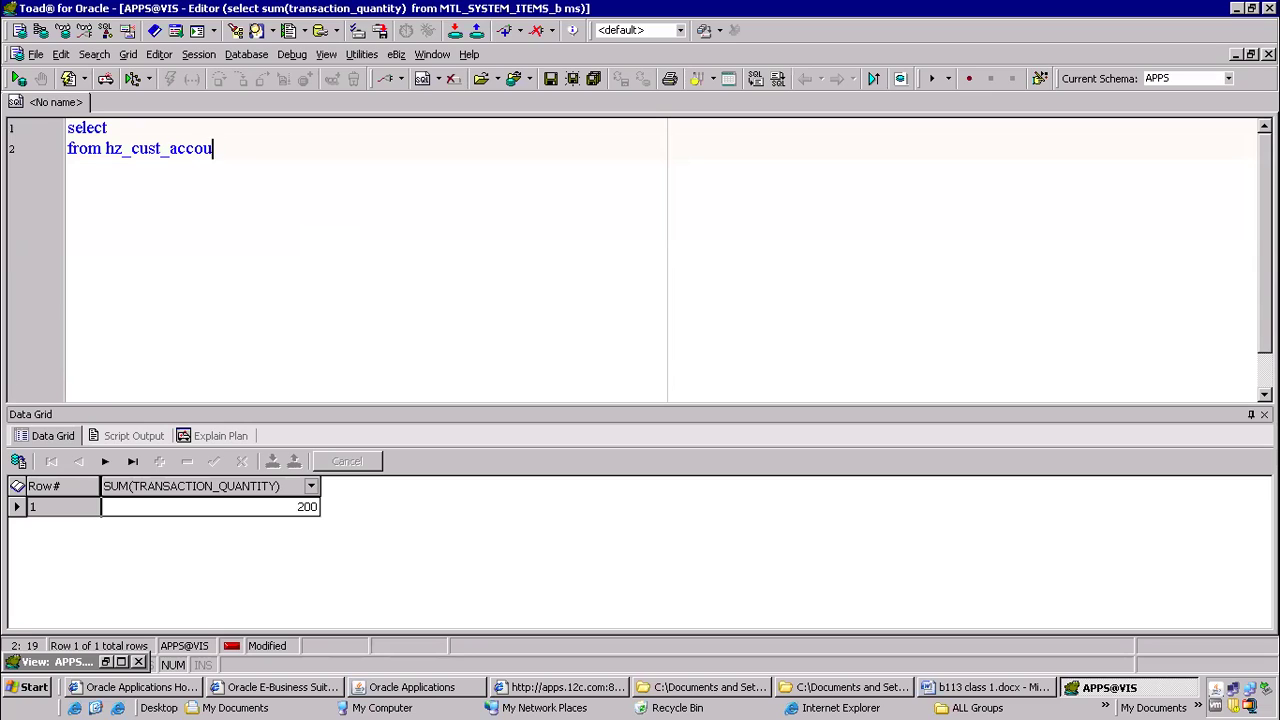
pyautogui.write('nts hca')
pyautogui.click(109, 148)
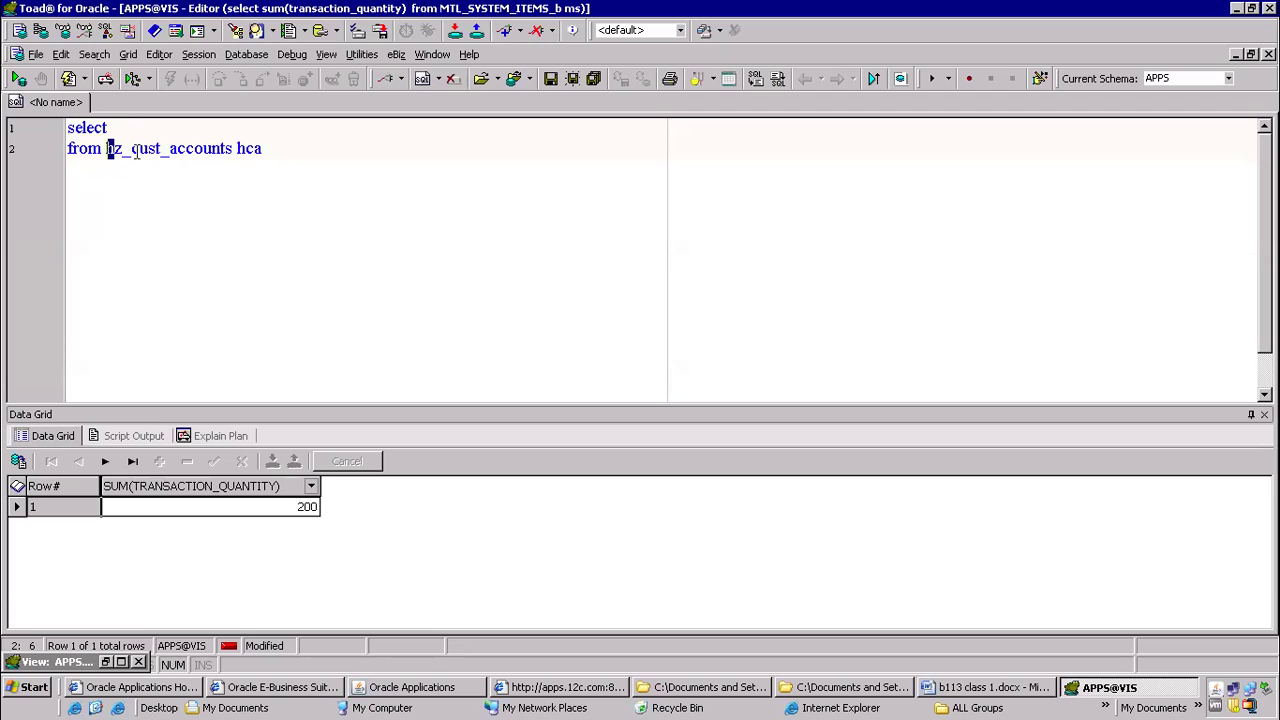
pyautogui.click(133, 148)
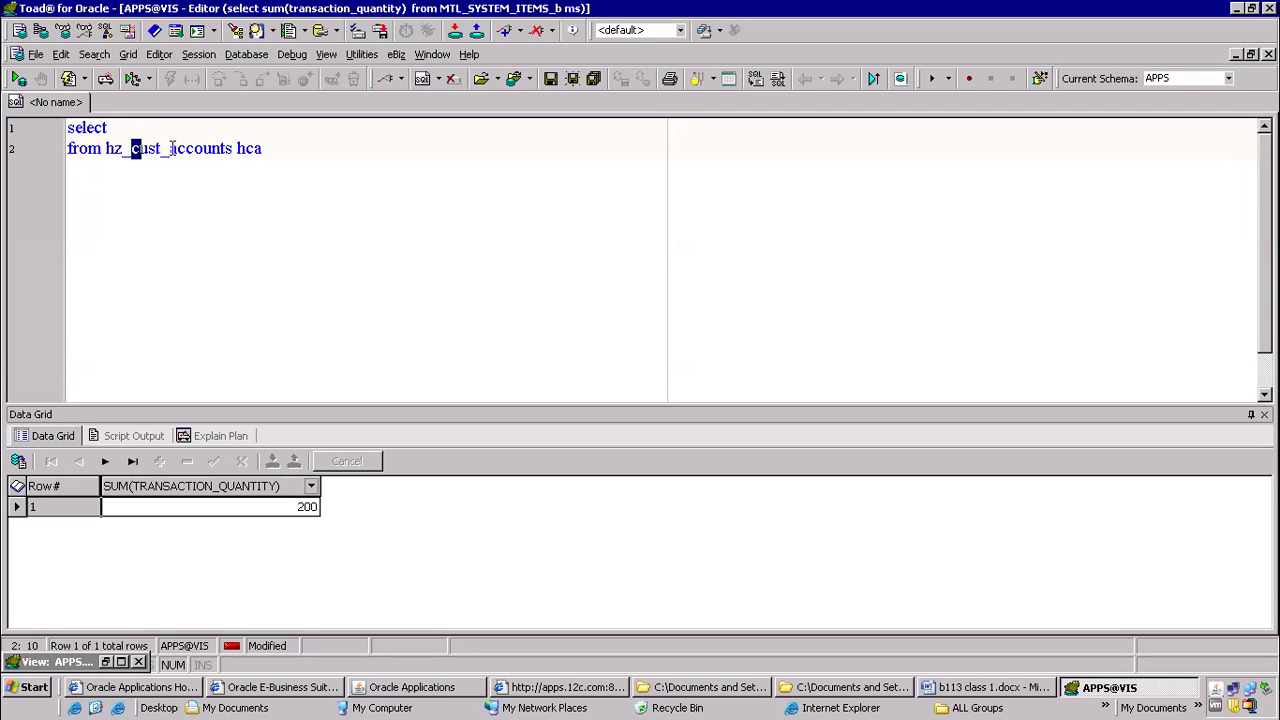
pyautogui.click(172, 148)
# Add oe_order_headers_all with alias ooh as the second table in the from clause and start a where clause
pyautogui.click(311, 148)
pyautogui.write(',')
pyautogui.press('Return')
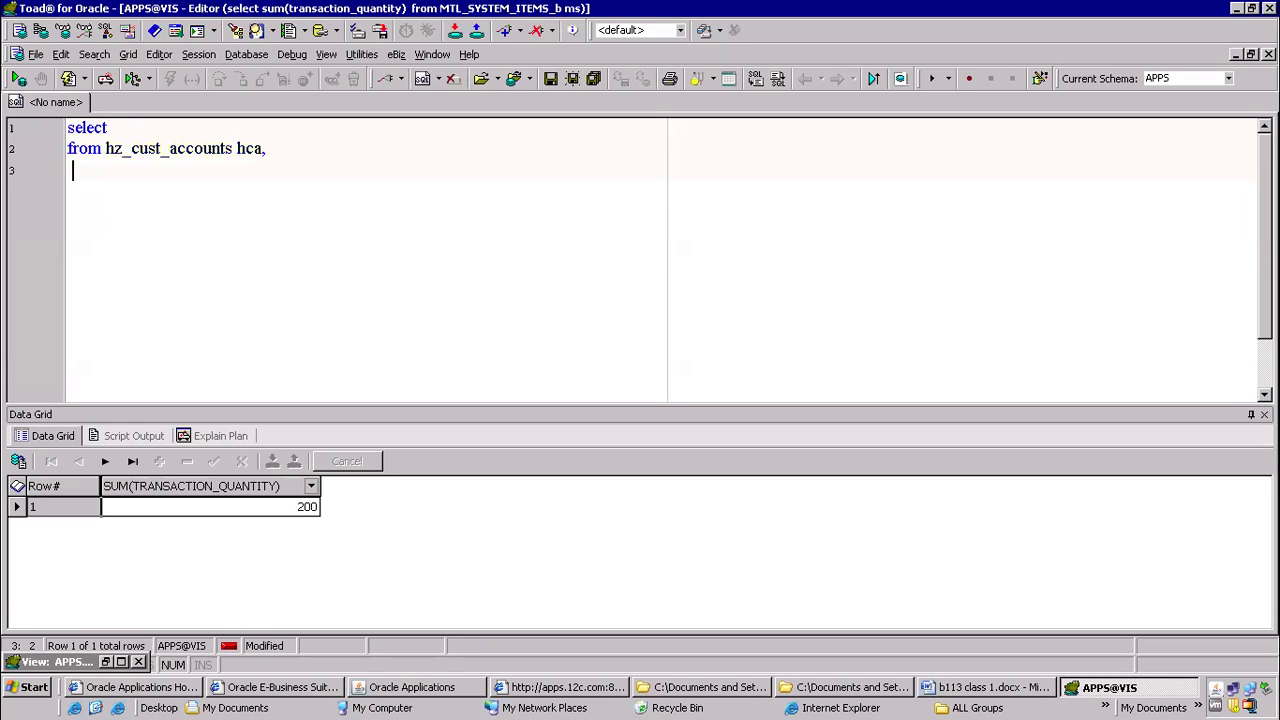
pyautogui.write('oe_')
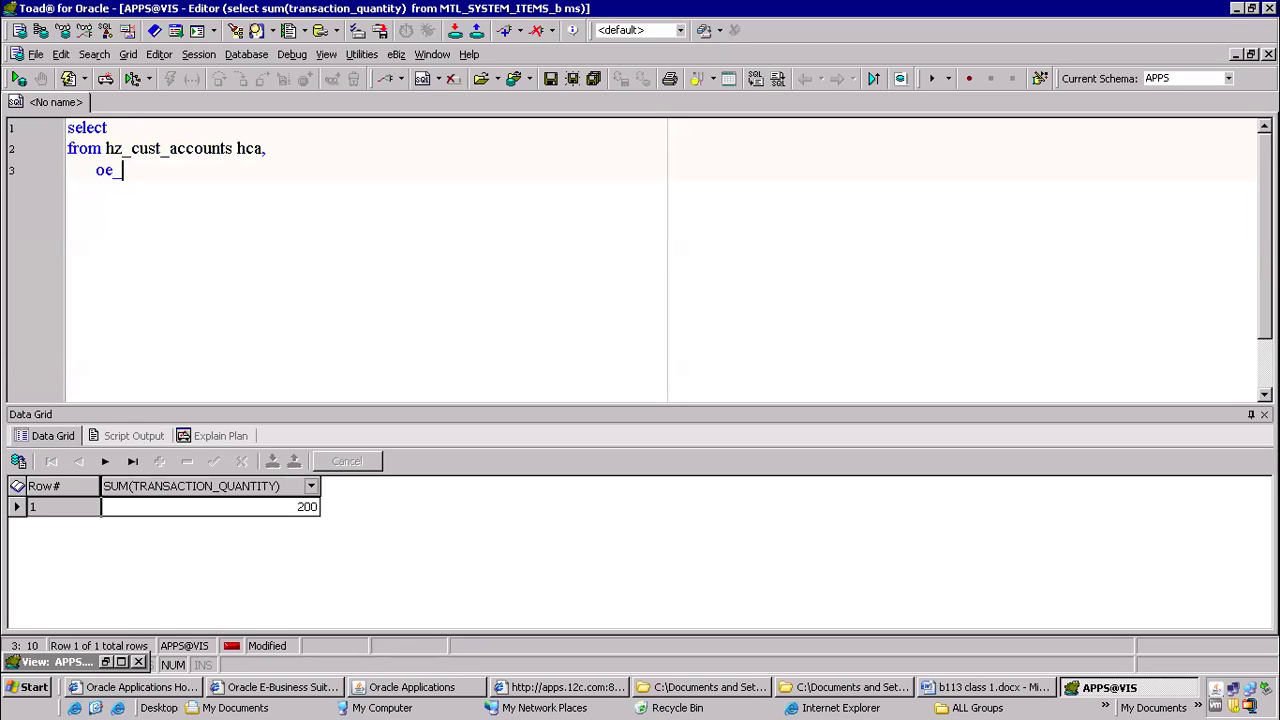
pyautogui.write('order_header')
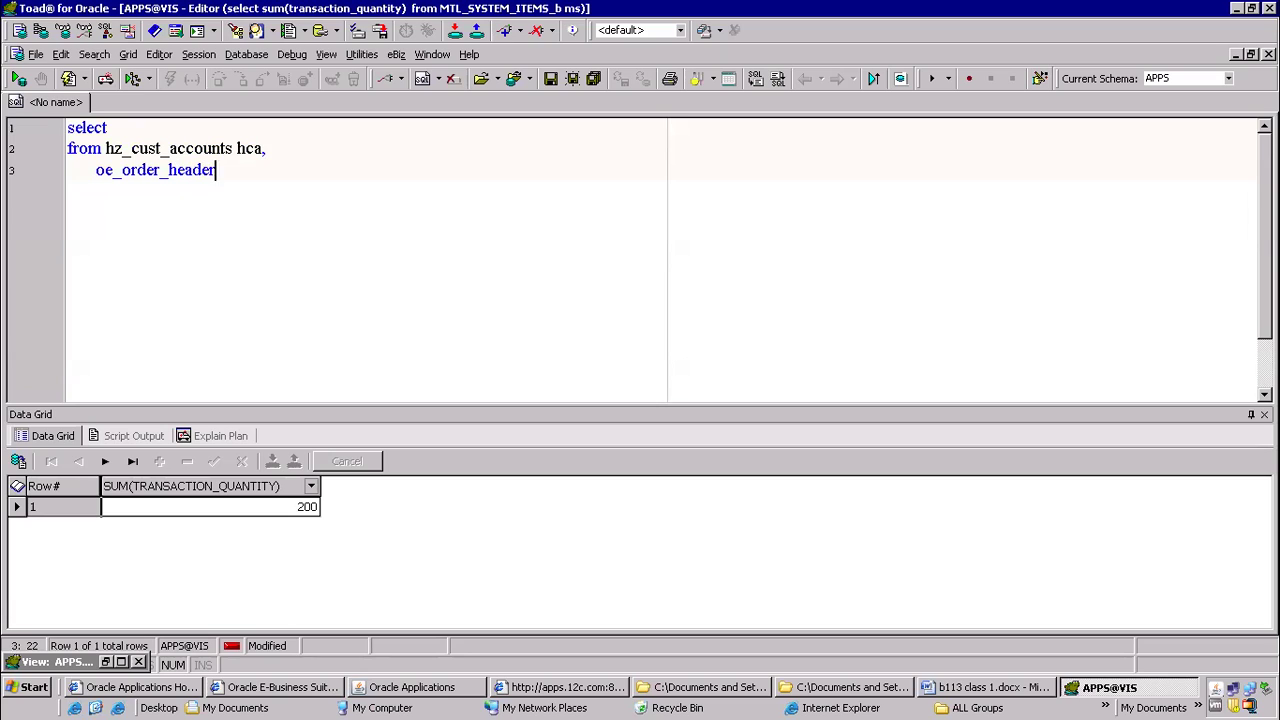
pyautogui.write('s_all ooh')
pyautogui.press('Return')
pyautogui.write('where')
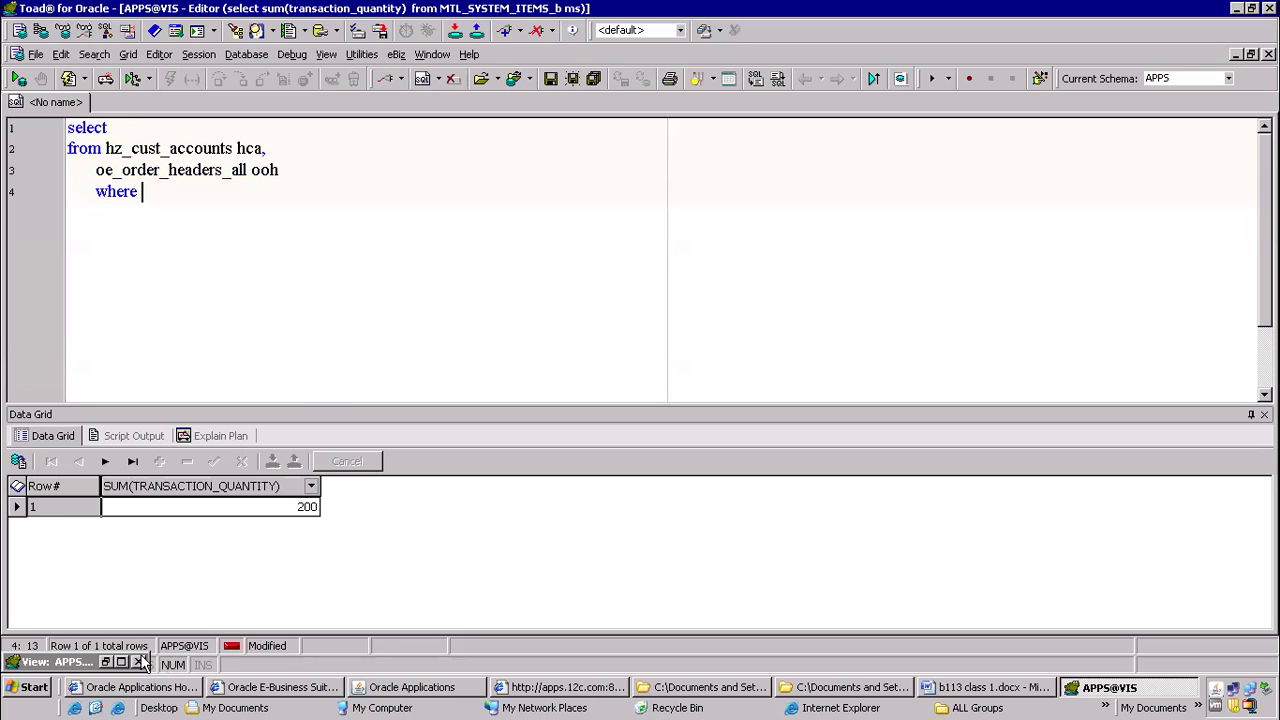
# Review the sold_to_org_id join and the oe_order_headers h entry in the OE_ORDER_HEADERS_V script, and minimize the view window
pyautogui.click(105, 662)
pyautogui.moveTo(149, 507); pyautogui.dragTo(261, 507)
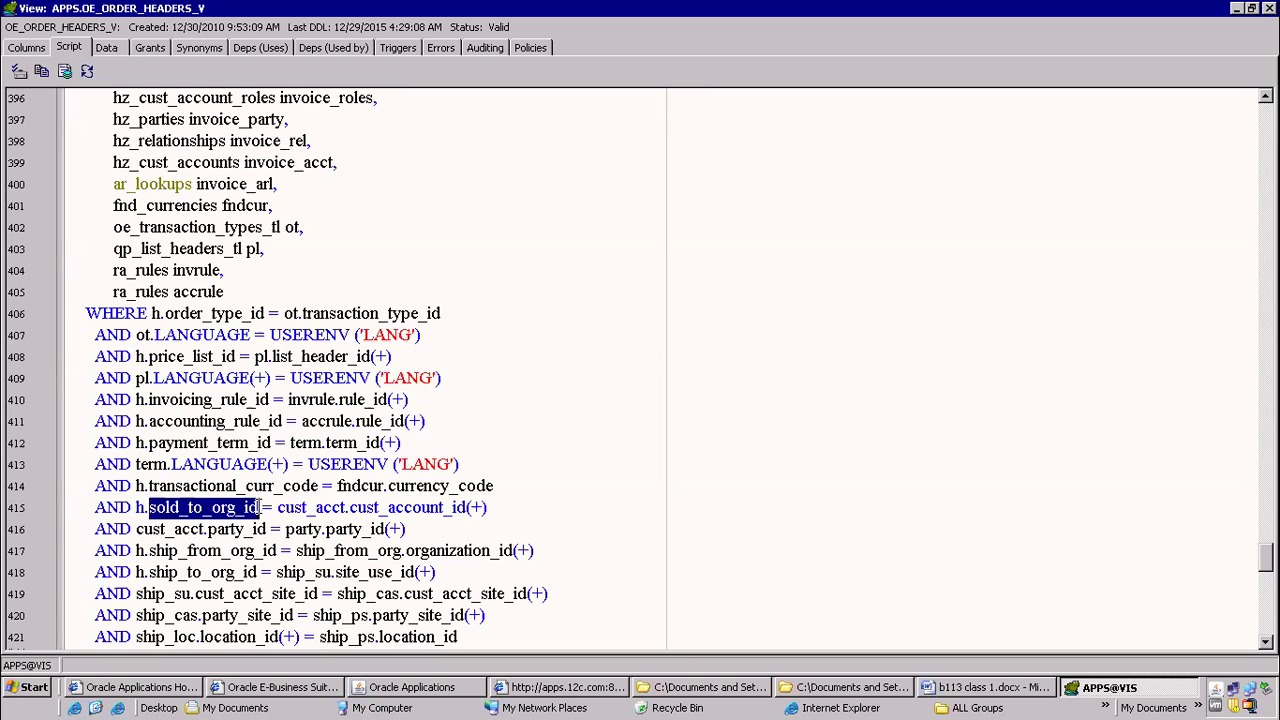
pyautogui.click(146, 507)
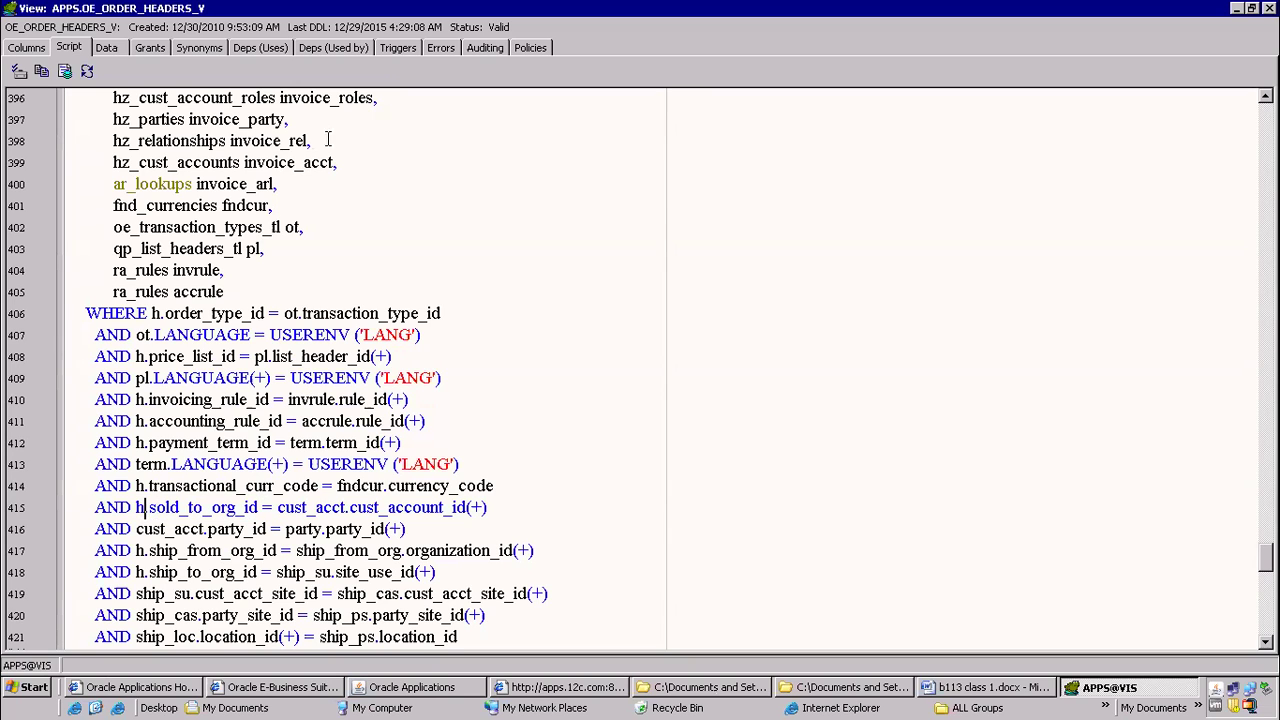
pyautogui.scroll(3, 281, 168)
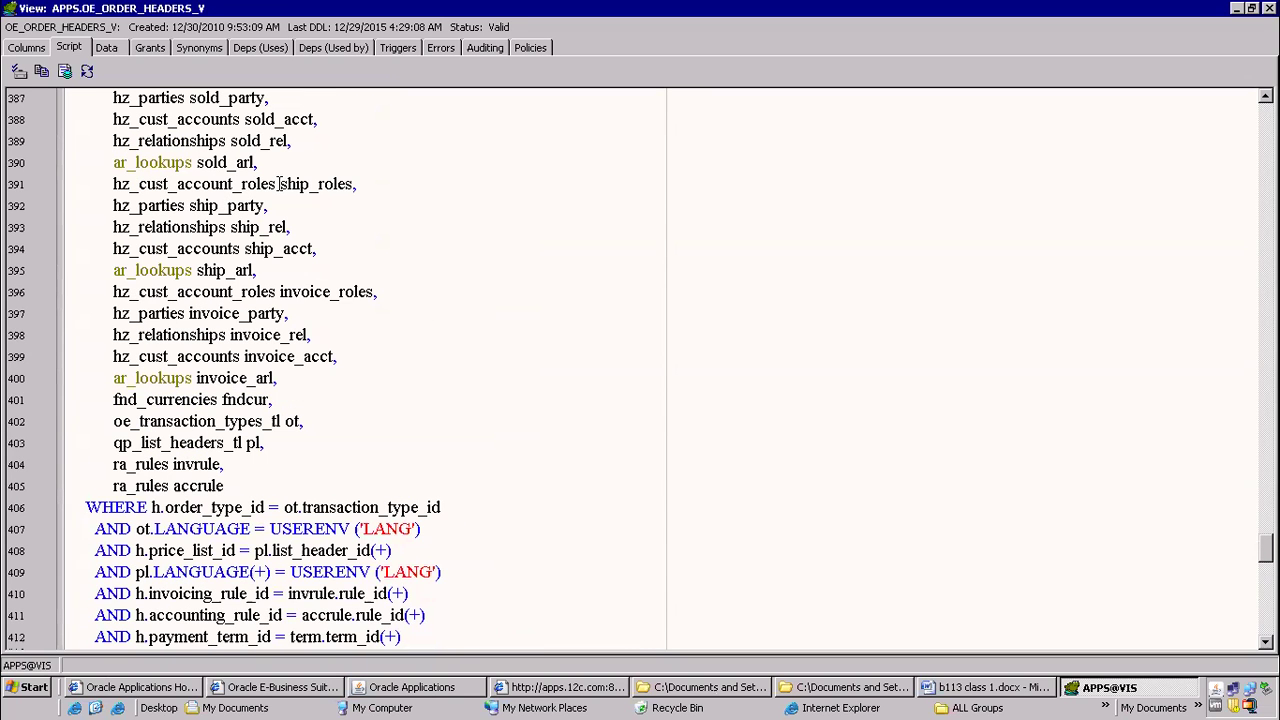
pyautogui.scroll(3, 280, 184)
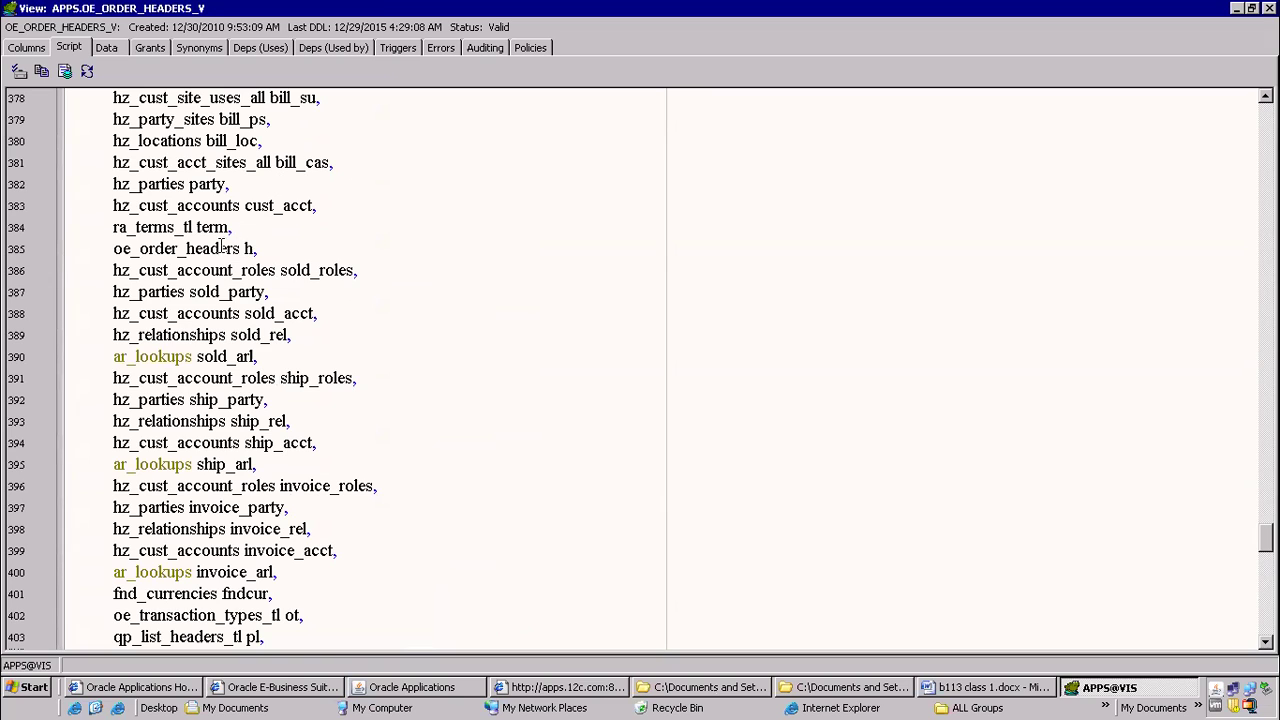
pyautogui.moveTo(258, 249); pyautogui.dragTo(100, 249)
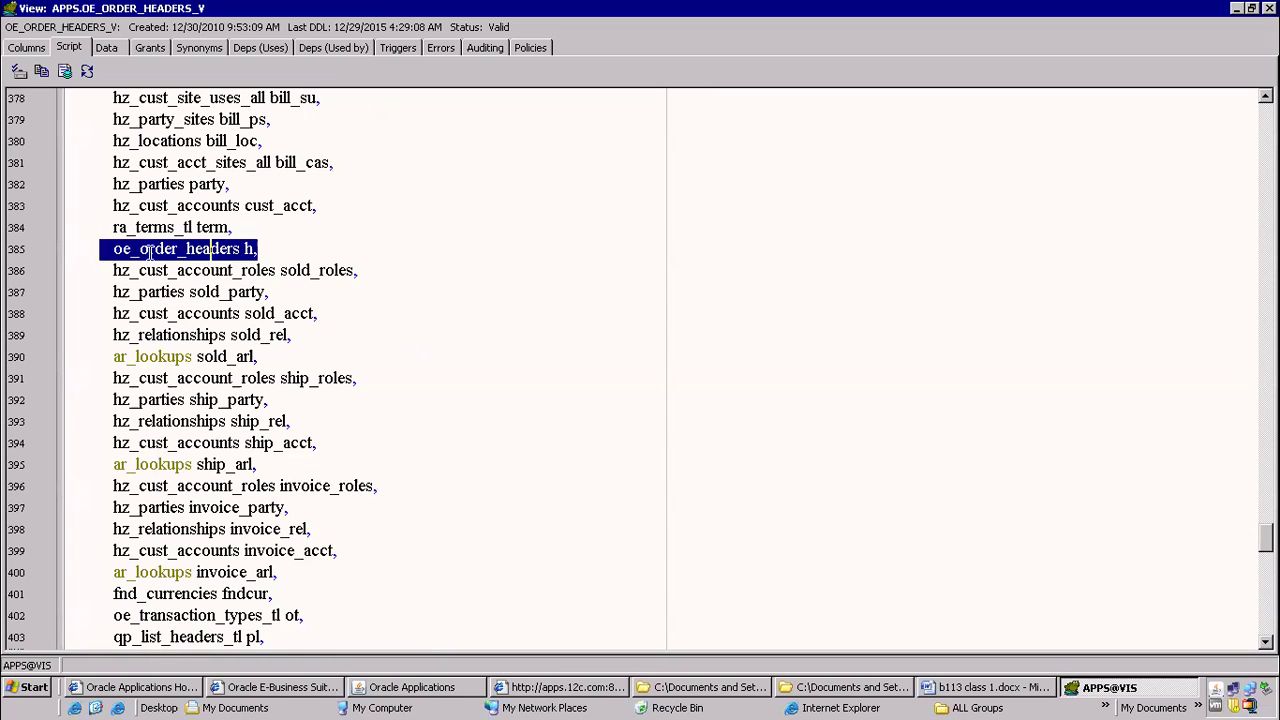
pyautogui.click(149, 253)
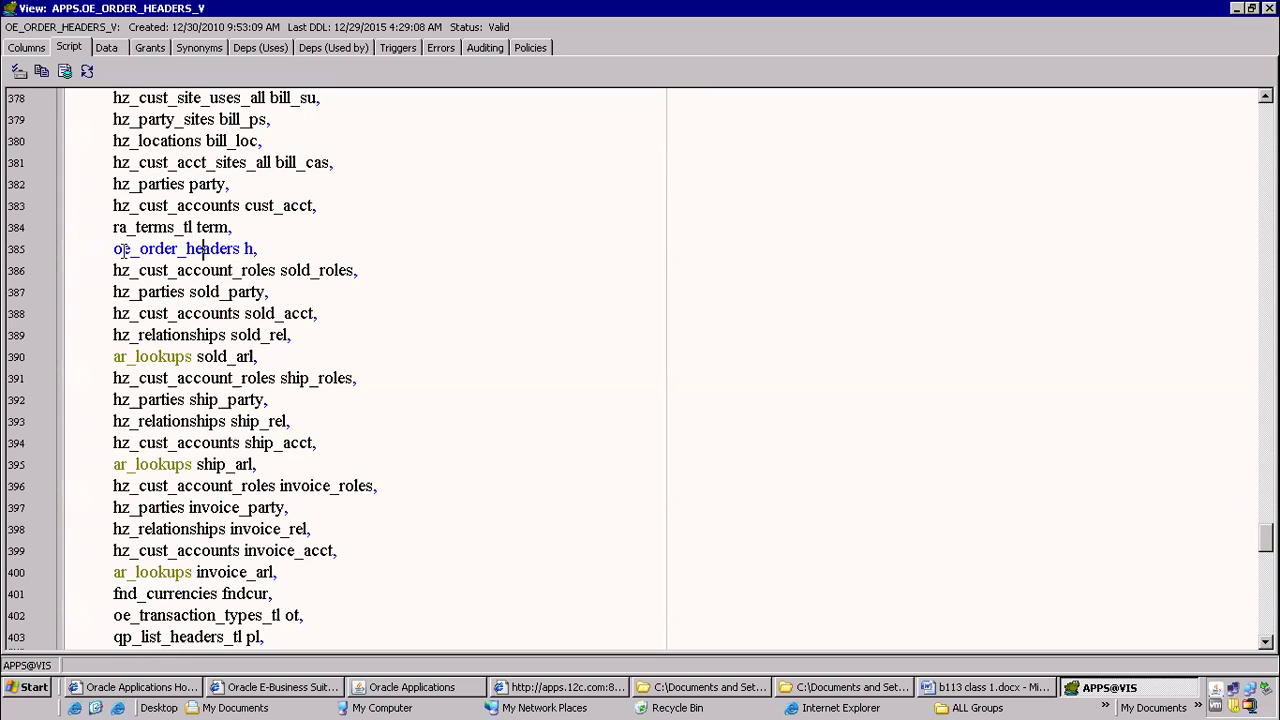
pyautogui.moveTo(122, 250); pyautogui.dragTo(268, 249)
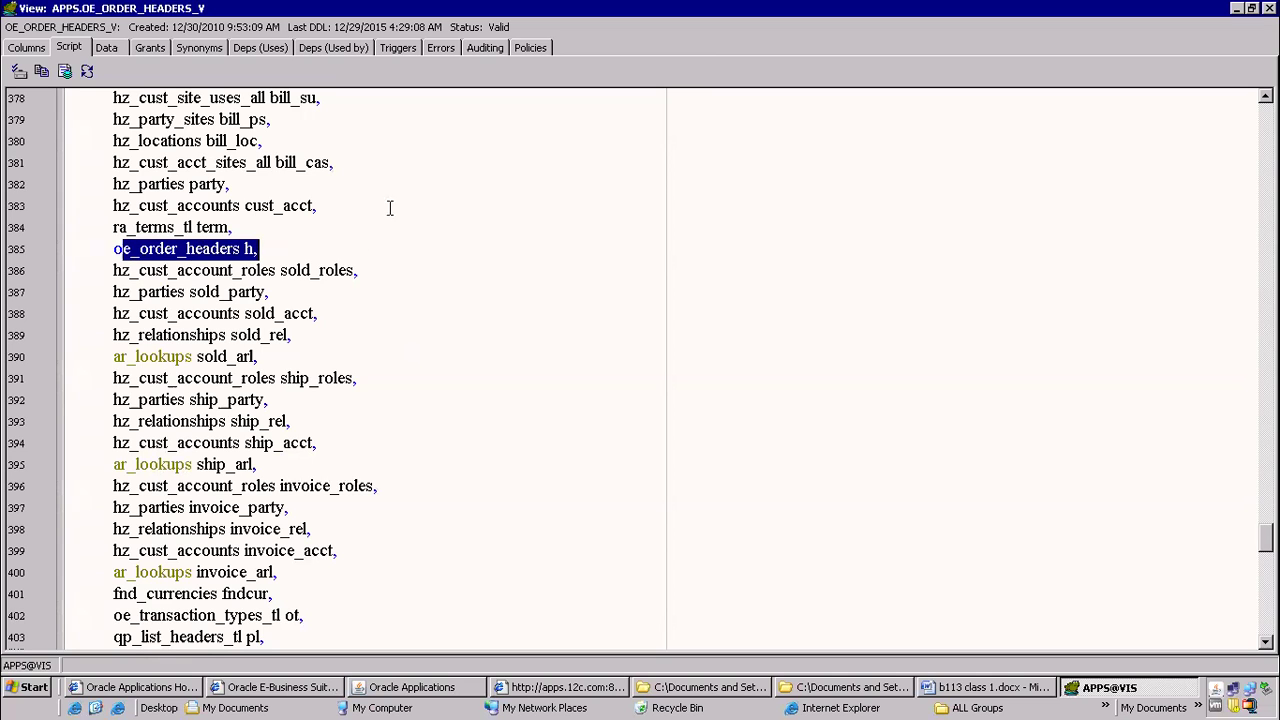
pyautogui.click(1238, 9)
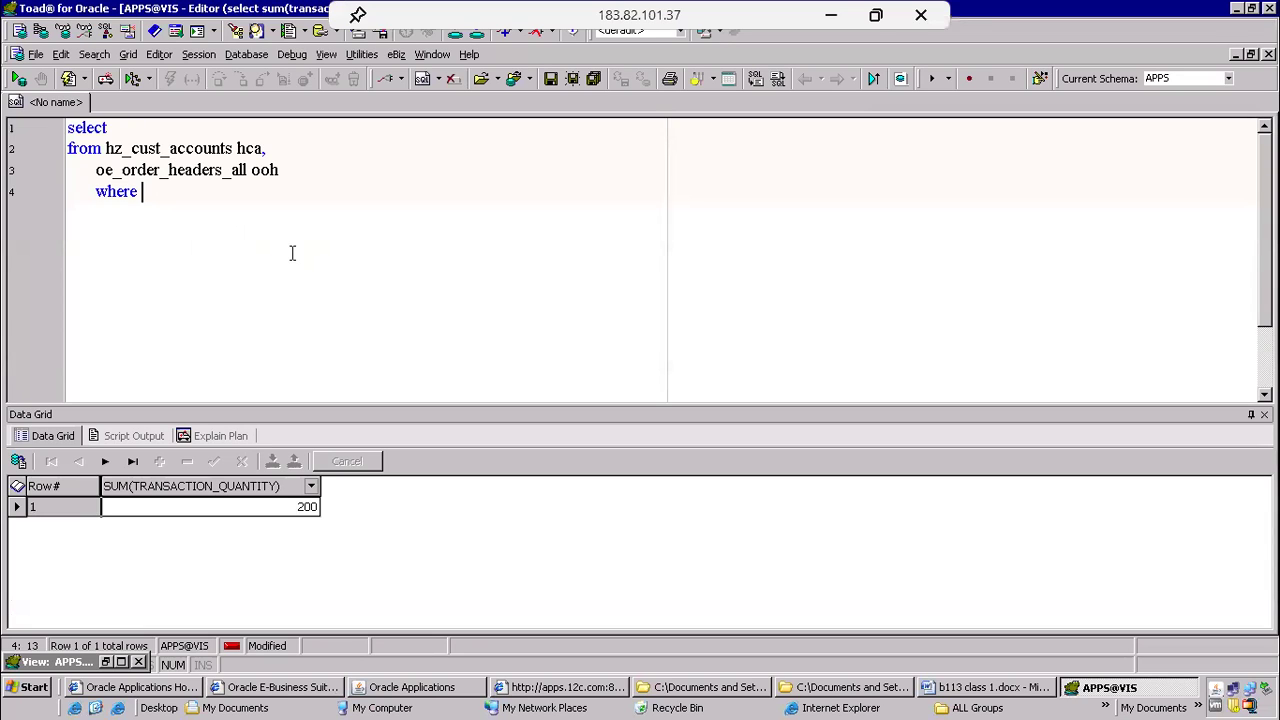
# Begin the where condition with the ooh alias and check the sold_to_org_id join column in the view script
pyautogui.write('ooh.')
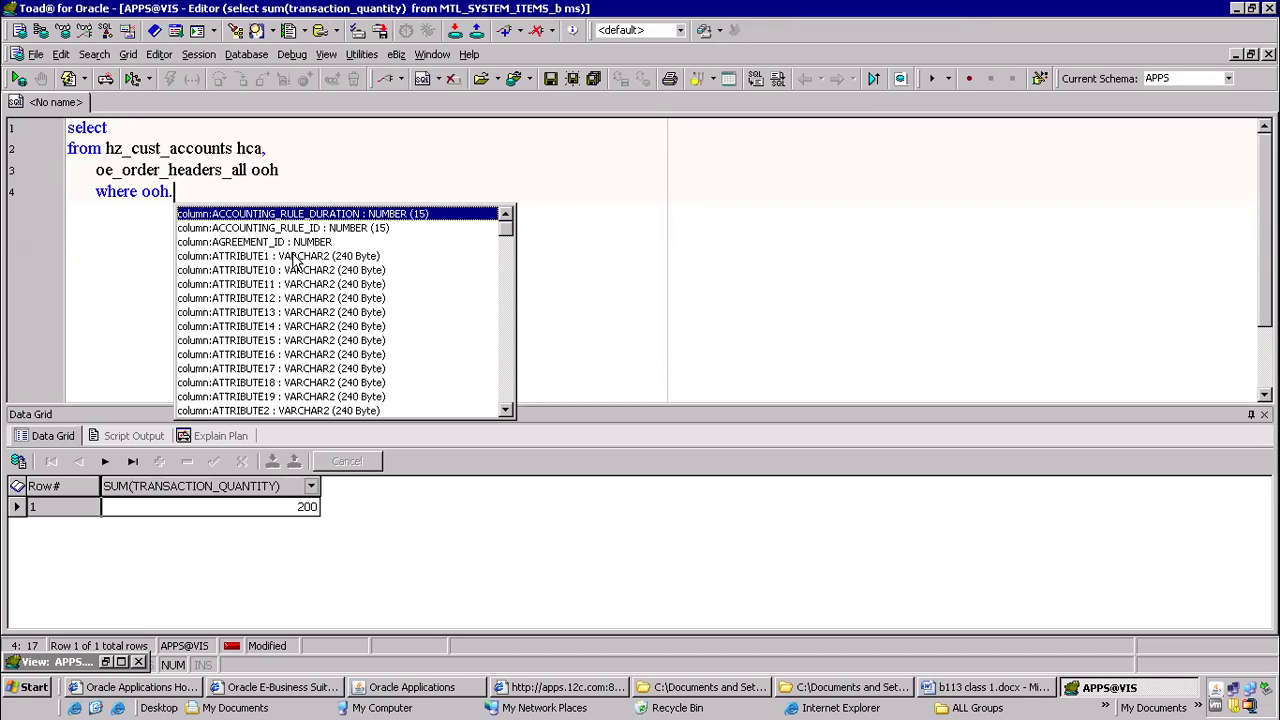
pyautogui.click(105, 663)
pyautogui.scroll(-10, 157, 320)
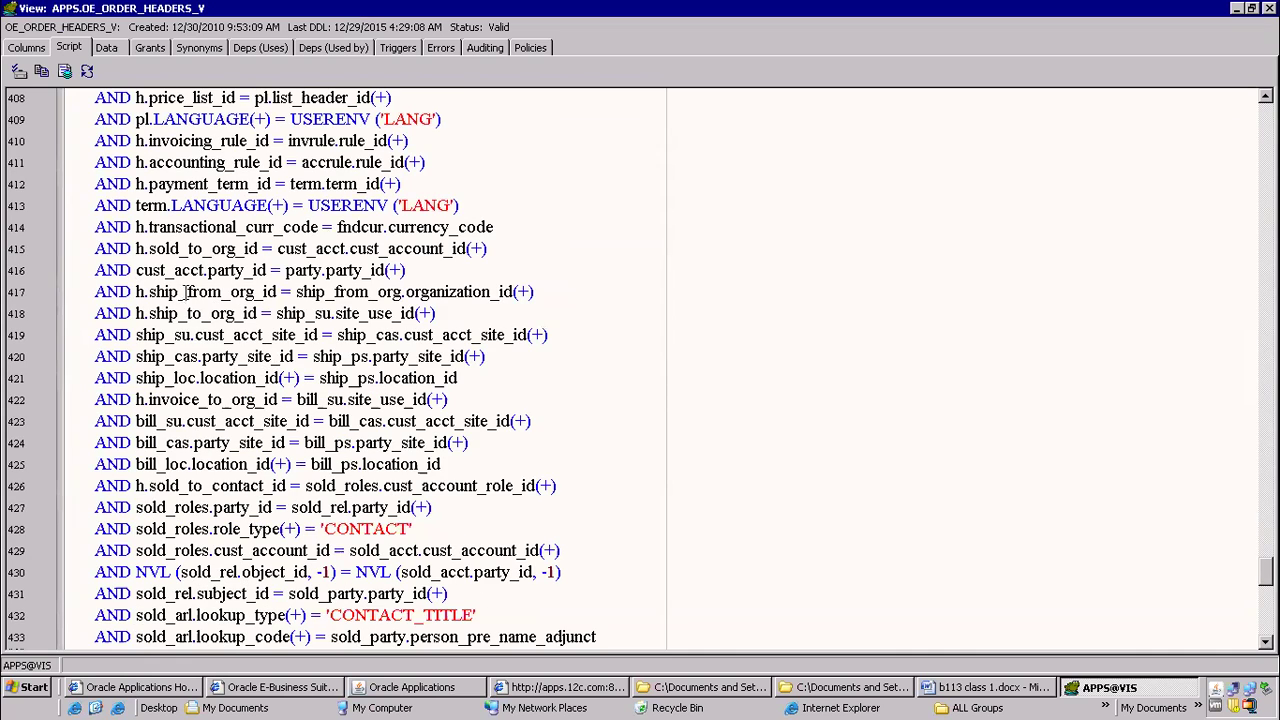
pyautogui.moveTo(147, 248); pyautogui.dragTo(257, 247)
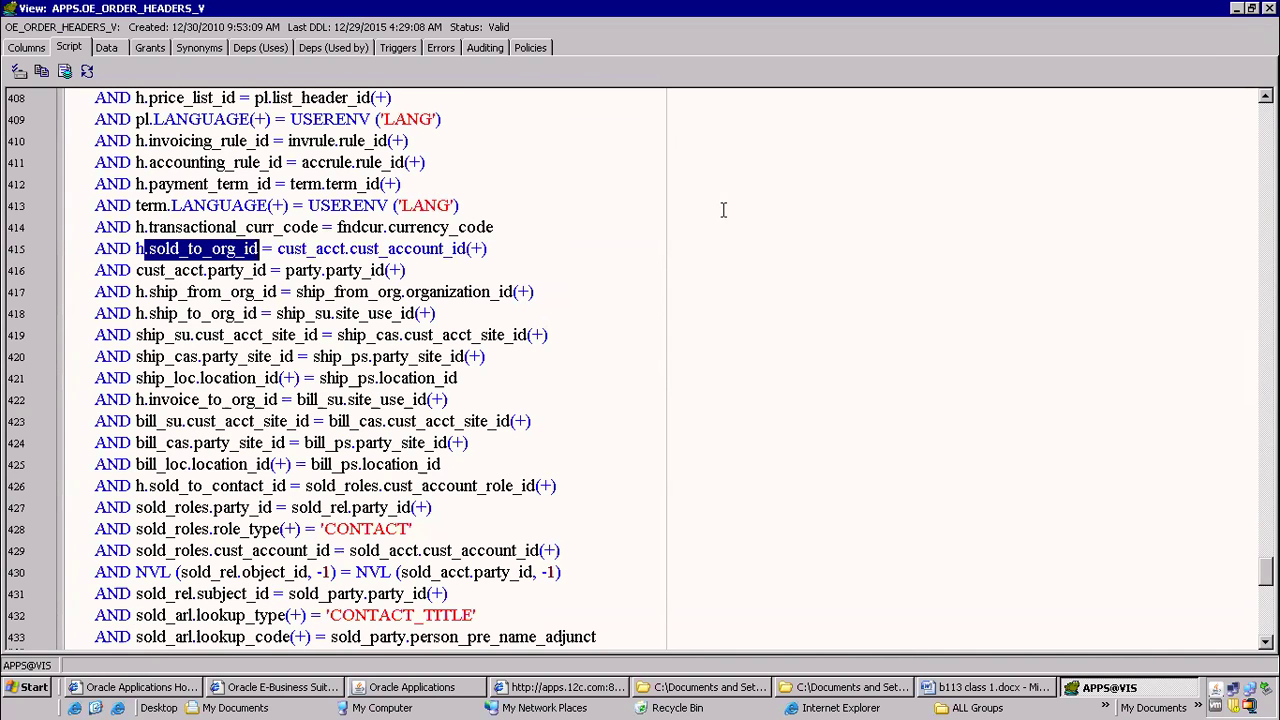
pyautogui.click(1236, 8)
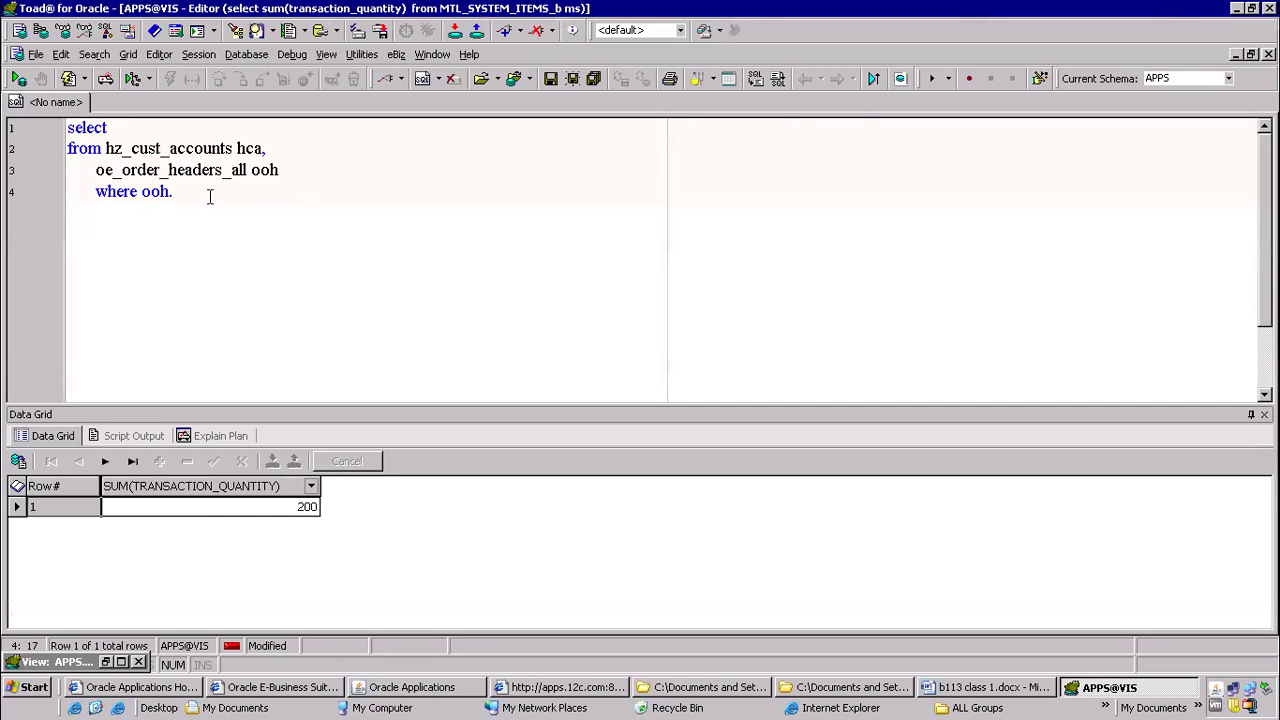
# Complete the left side of the join condition with the suggested column SOLD_TO_ORG_ID and add an equals sign
pyautogui.write('so')
pyautogui.press('BackSpace')
pyautogui.press('BackSpace')
pyautogui.hotkey('ctrl', '.')
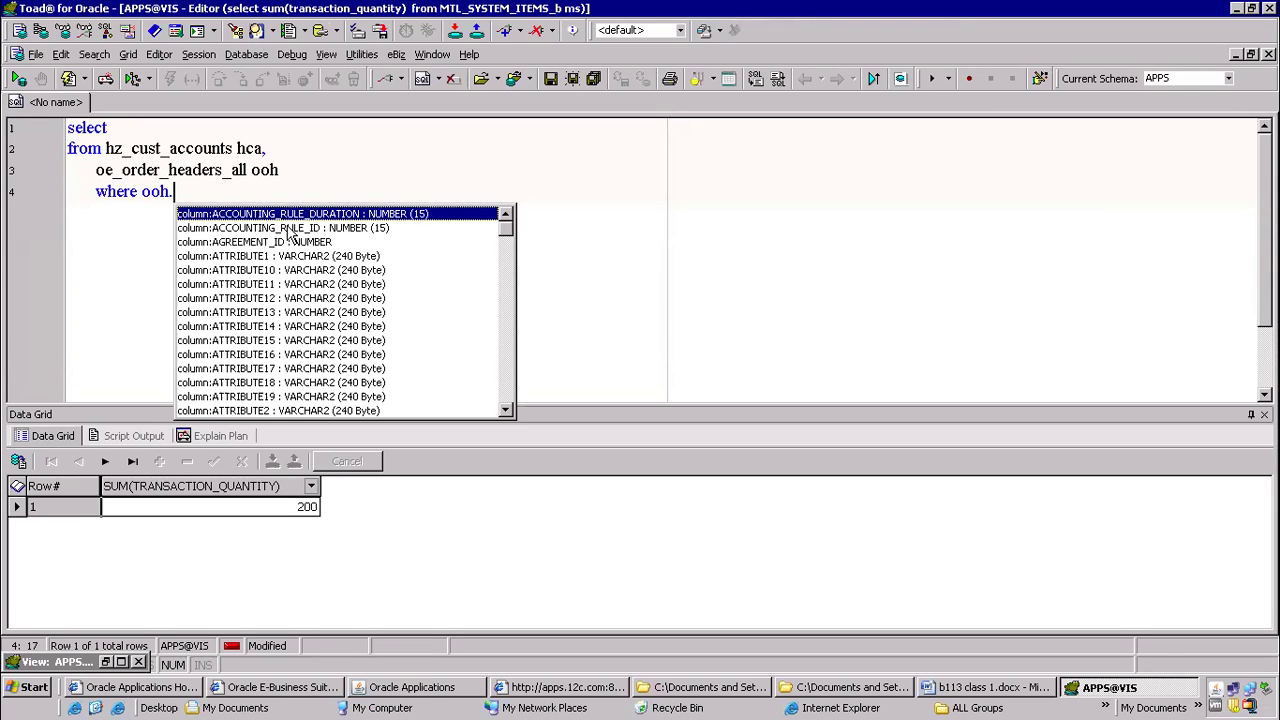
pyautogui.write('sol')
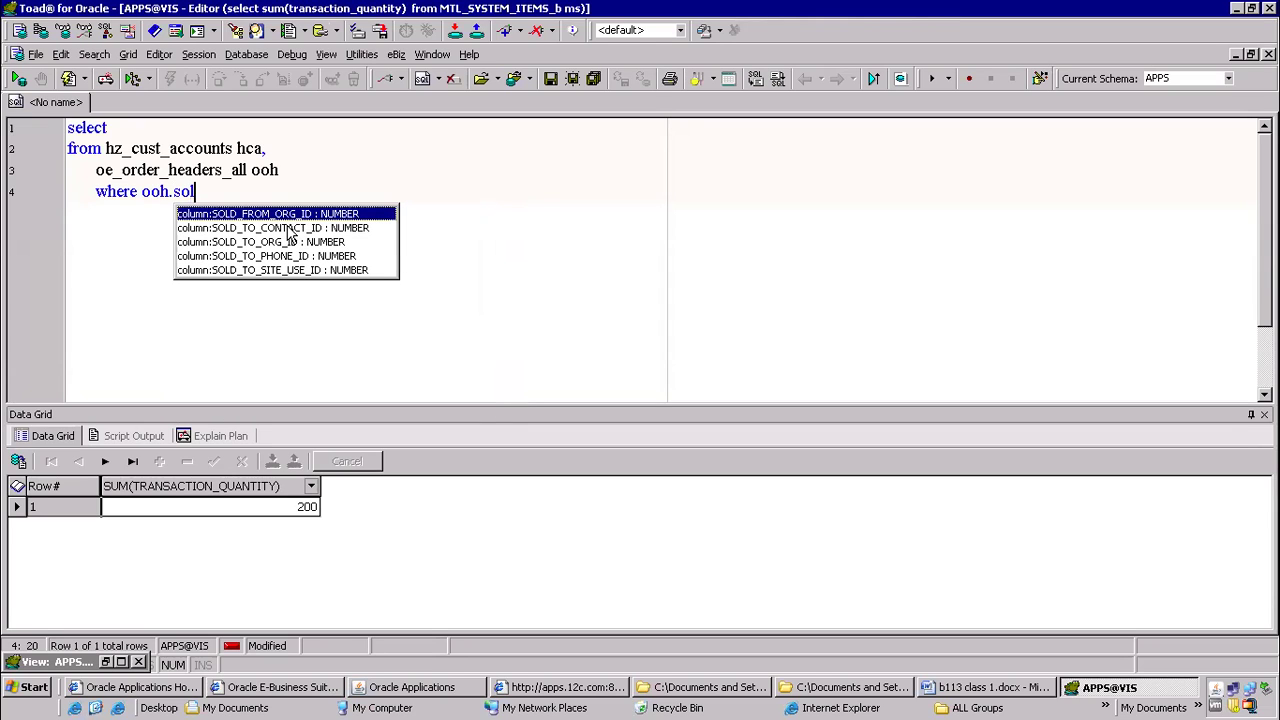
pyautogui.press('Down')
pyautogui.press('Down')
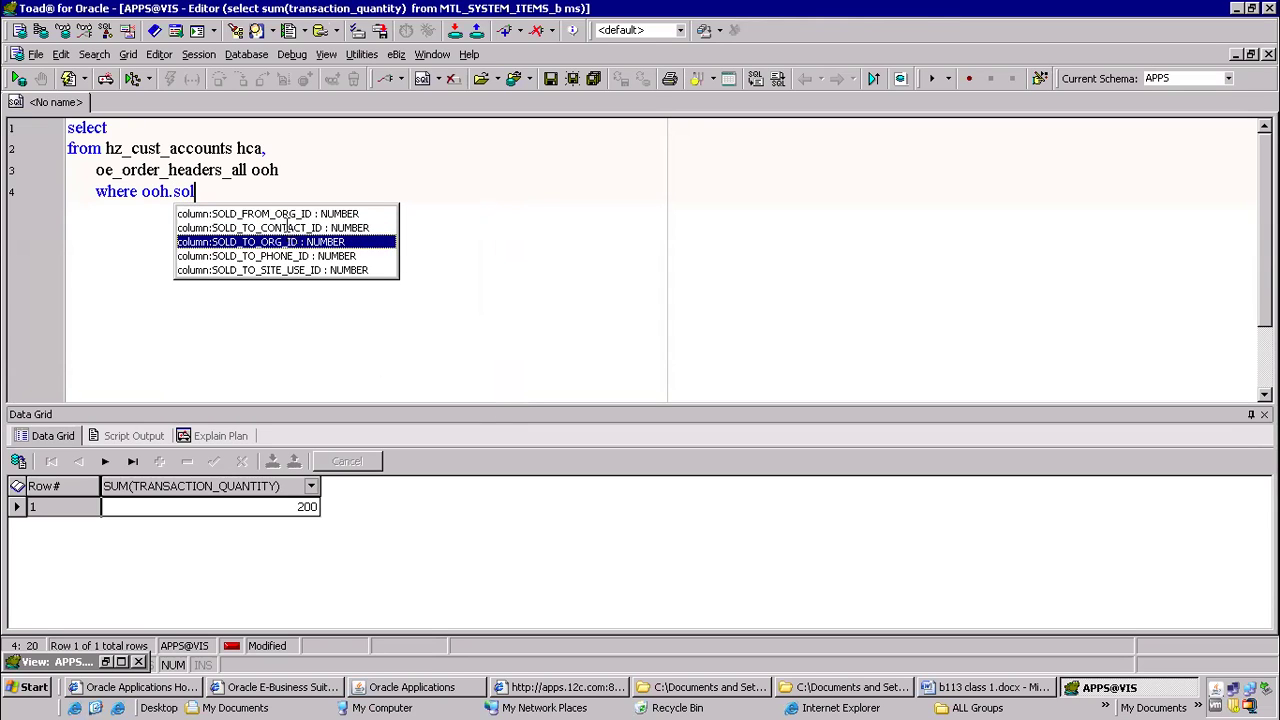
pyautogui.press('Return')
pyautogui.write('=')
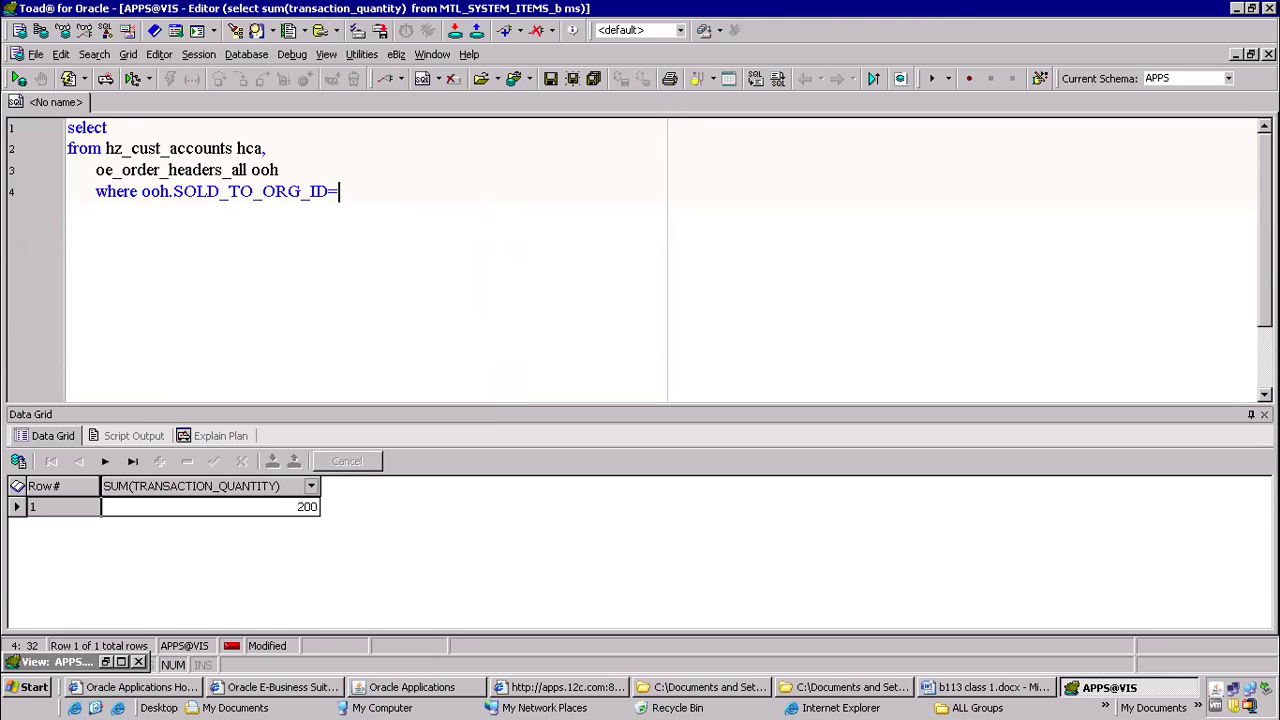
pyautogui.write('ooh.')
# Finish the join condition with hca.CUST_ACCOUNT_ID from the column suggestions
pyautogui.press('BackSpace')
pyautogui.press('BackSpace')
pyautogui.press('BackSpace')
pyautogui.press('BackSpace')
pyautogui.write('oo')
pyautogui.press('BackSpace')
pyautogui.press('BackSpace')
pyautogui.write('hca.')
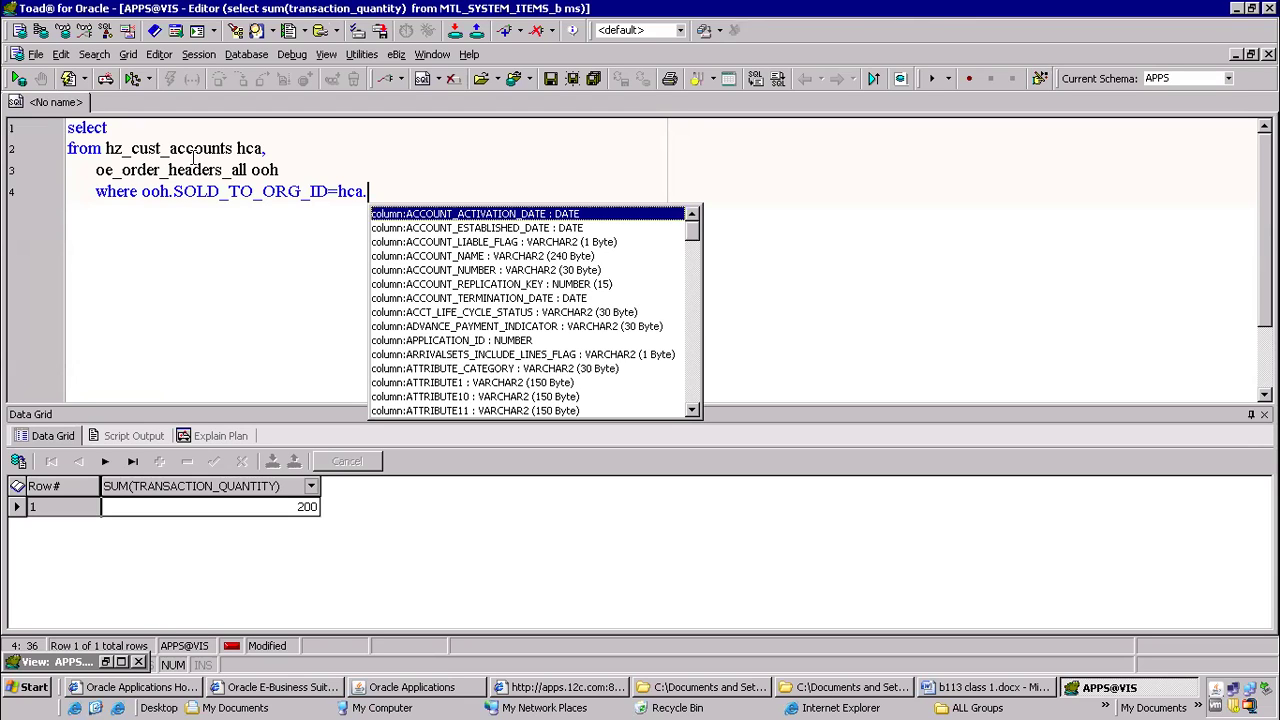
pyautogui.write('cus')
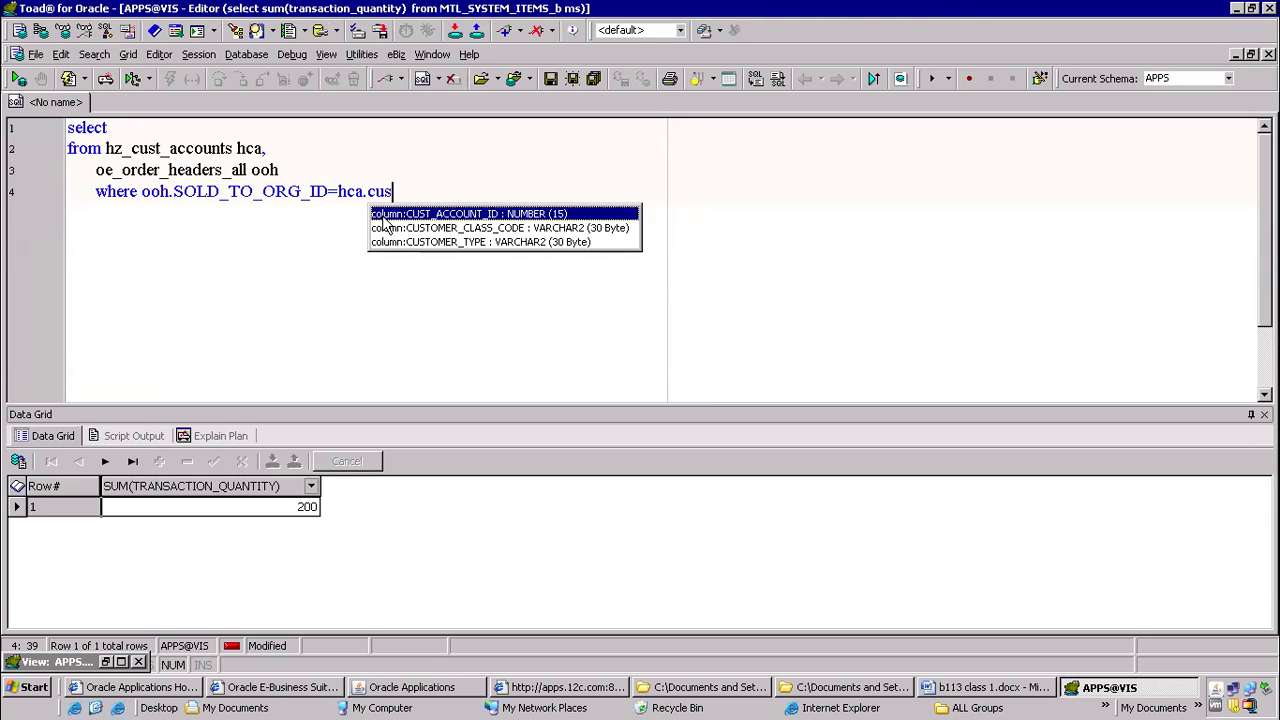
pyautogui.doubleClick(381, 214)
# Add ooh.order_number and hca.ACCOUNT_NUMBER to the select list and run the query
pyautogui.press('Up')
pyautogui.press('Up')
pyautogui.press('Up')
pyautogui.write('ooh.or')
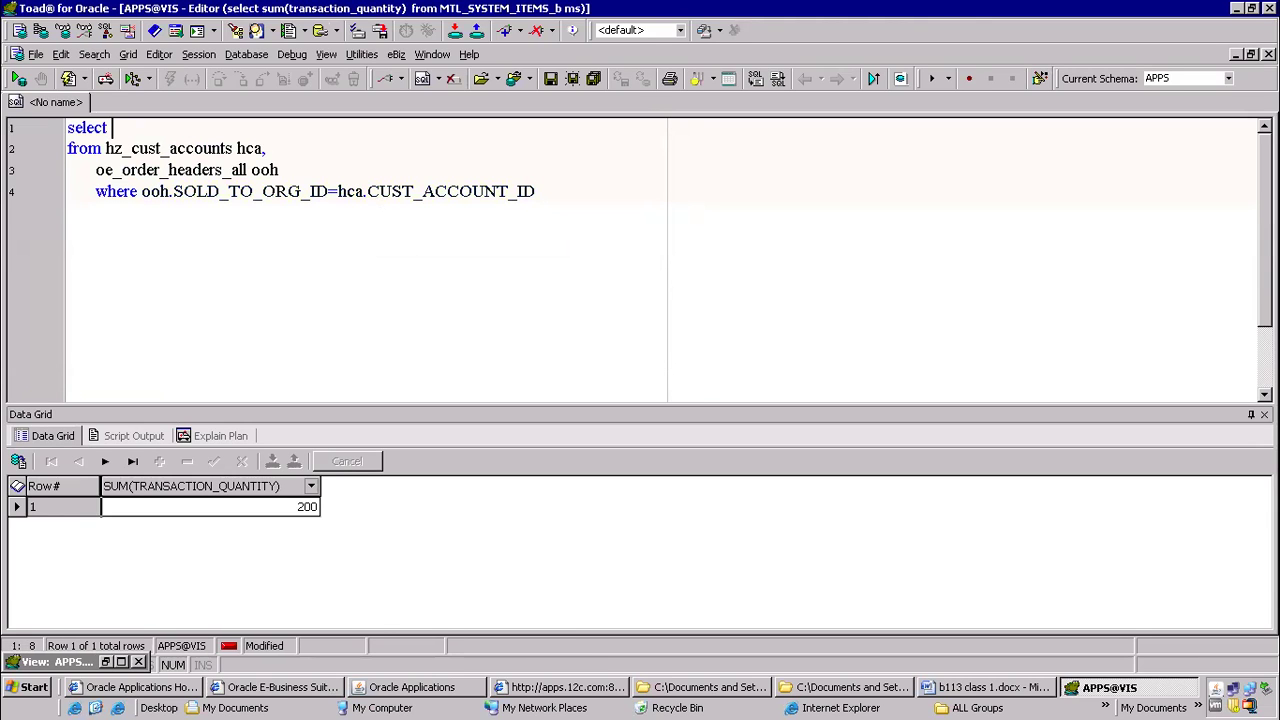
pyautogui.write('der')
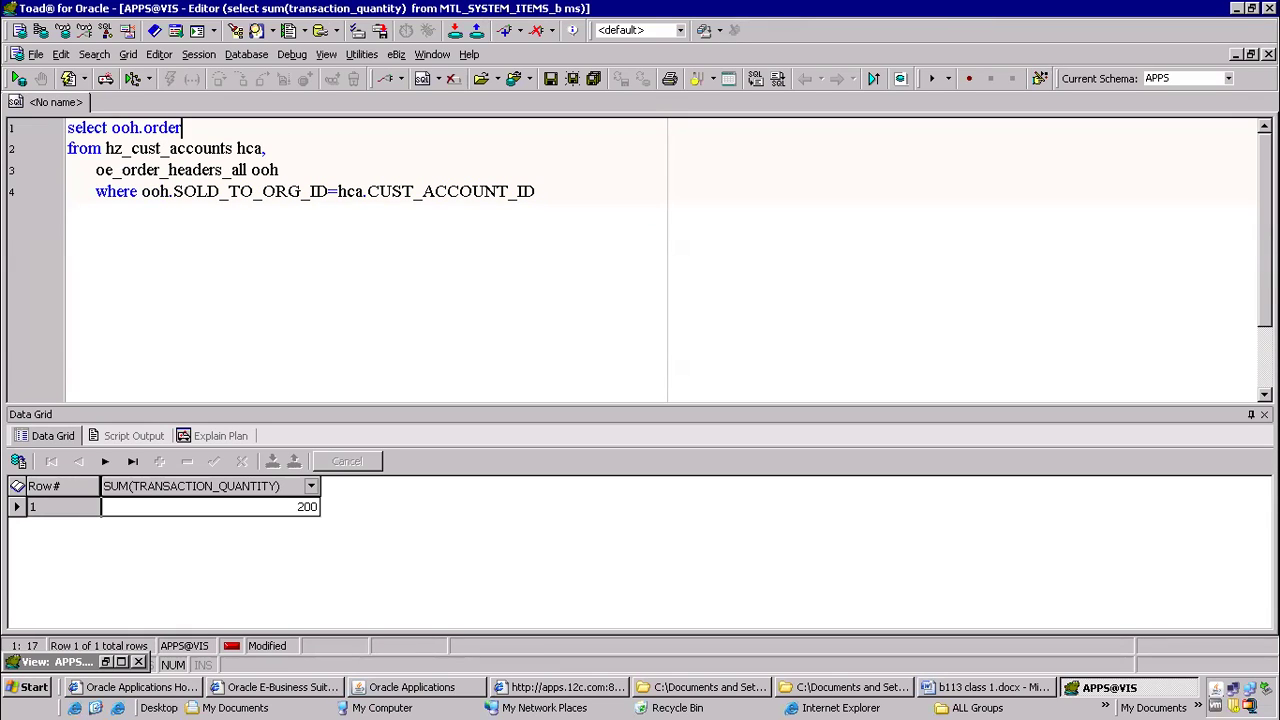
pyautogui.write('_number,hca.')
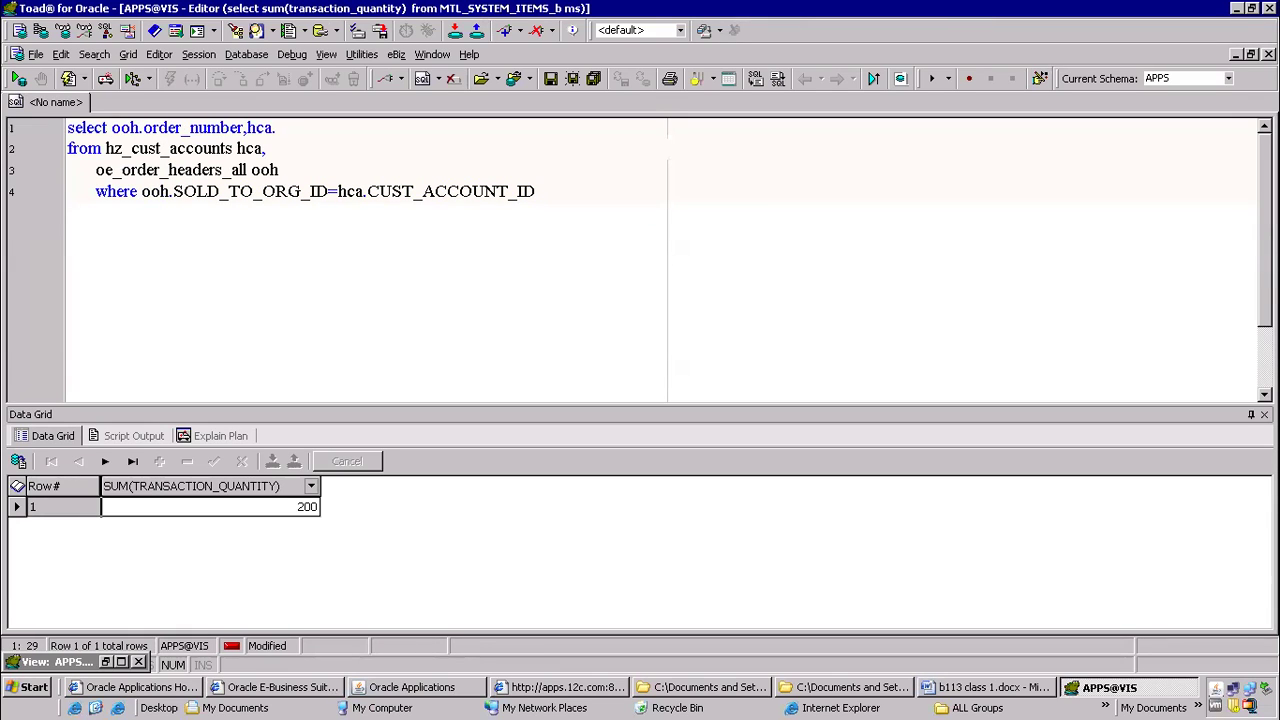
pyautogui.write('acou')
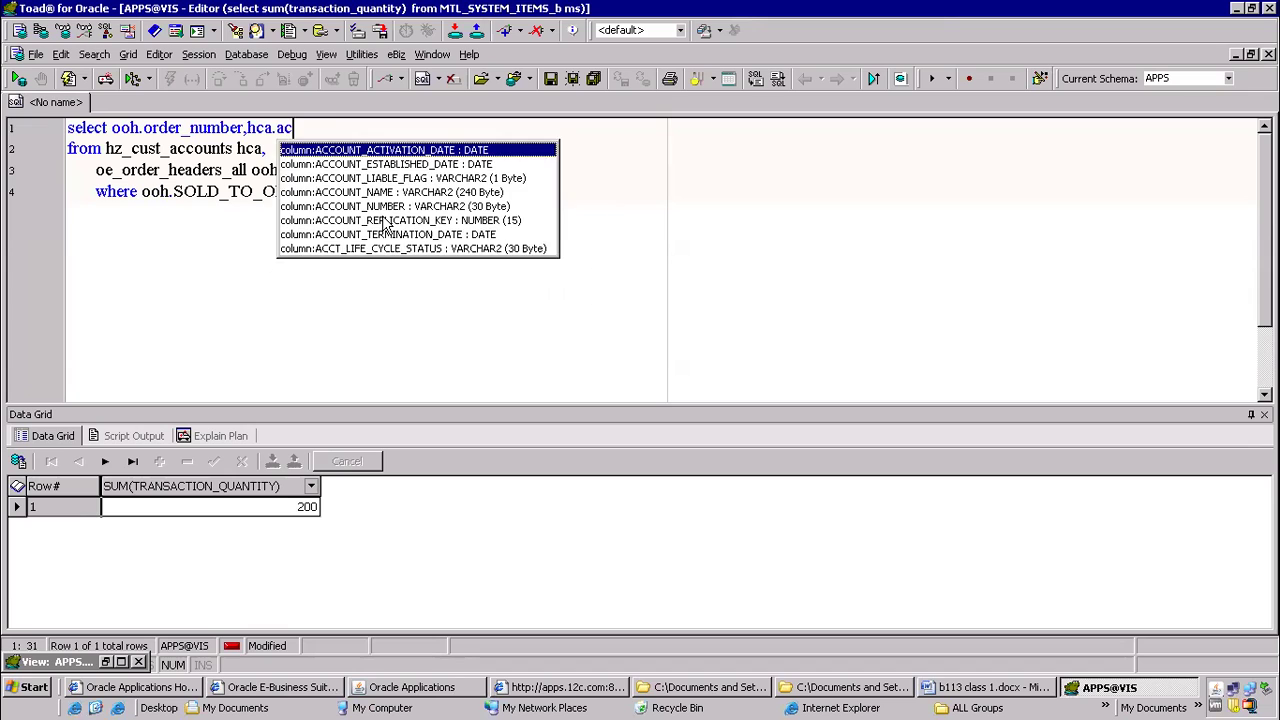
pyautogui.press('BackSpace')
pyautogui.press('BackSpace')
pyautogui.write('coun')
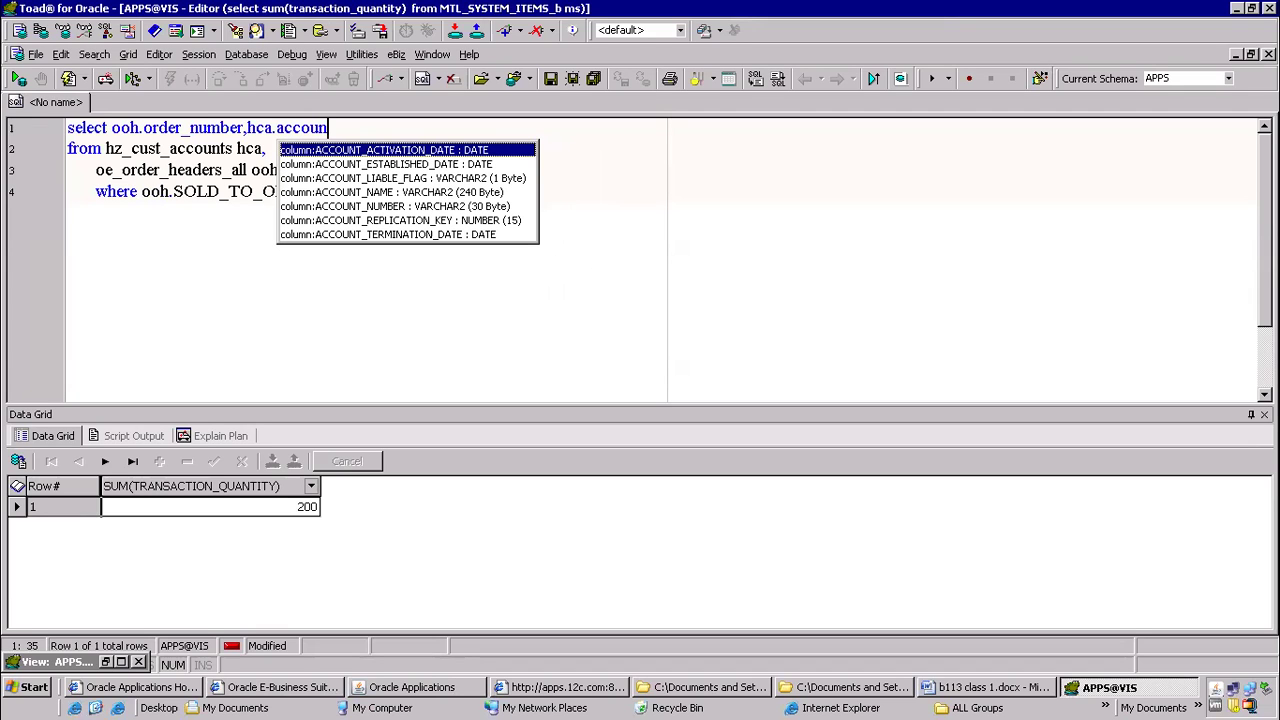
pyautogui.press('Down')
pyautogui.press('Down')
pyautogui.press('Down')
pyautogui.press('Down')
pyautogui.press('Return')
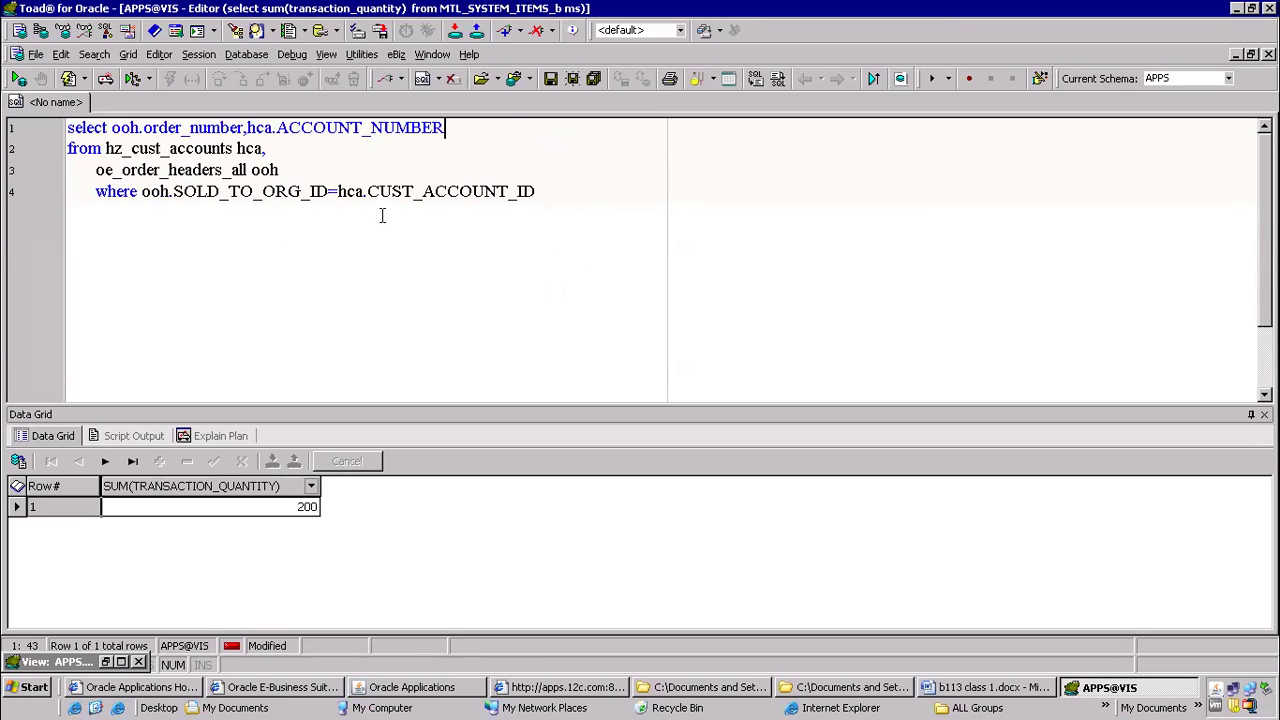
pyautogui.press('F9')
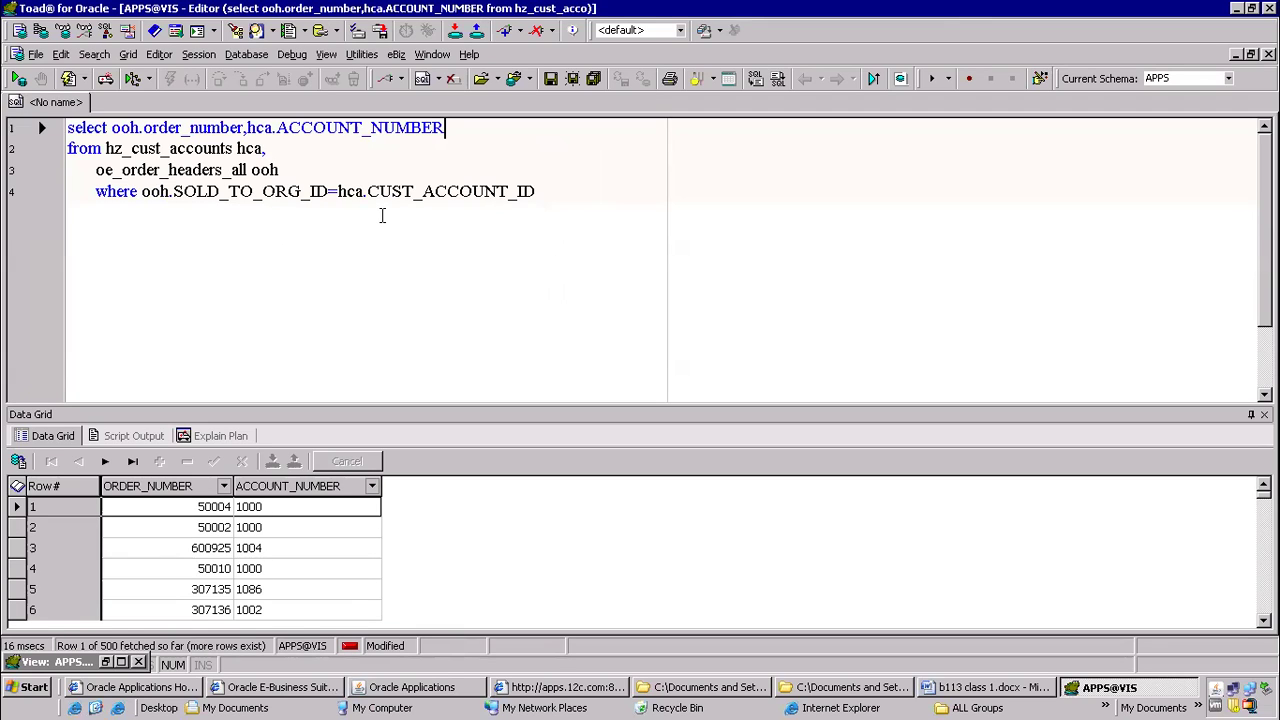
# Add an and condition on ooh.order_number below the join, with an opening quote for its value
pyautogui.press('Down')
pyautogui.press('Down')
pyautogui.press('Down')
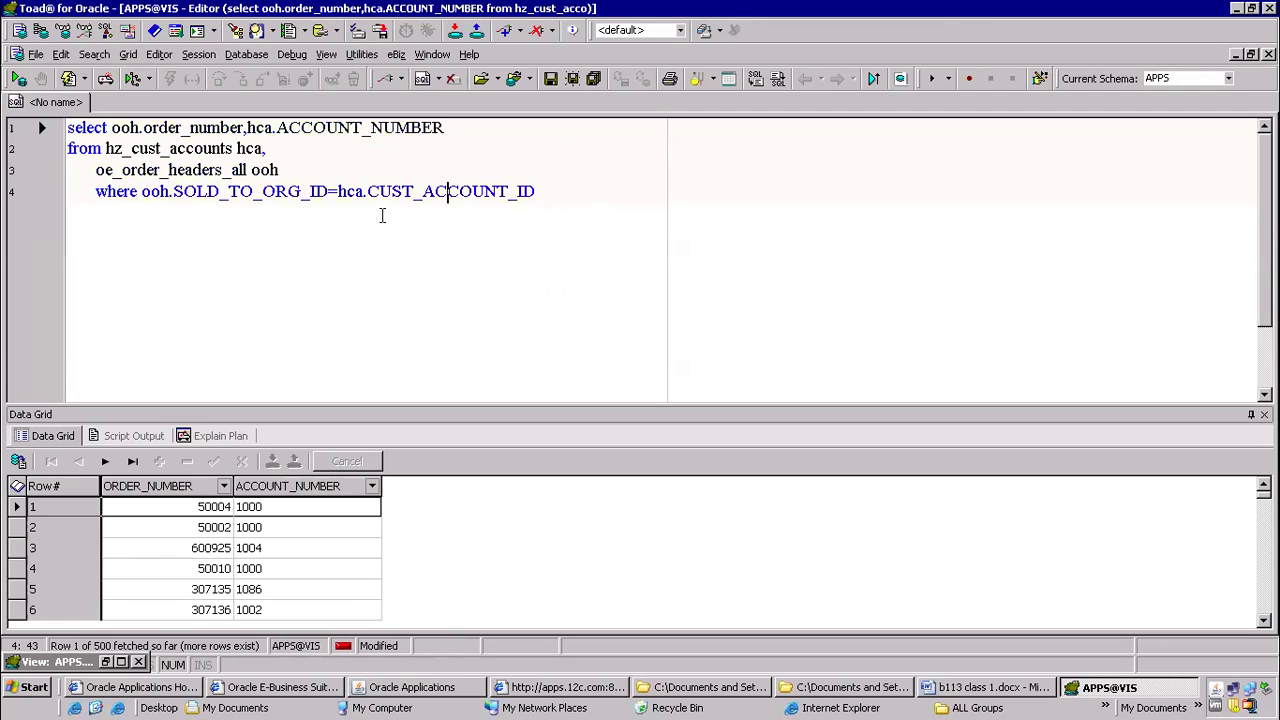
pyautogui.press('End')
pyautogui.press('Return')
pyautogui.write('and o')
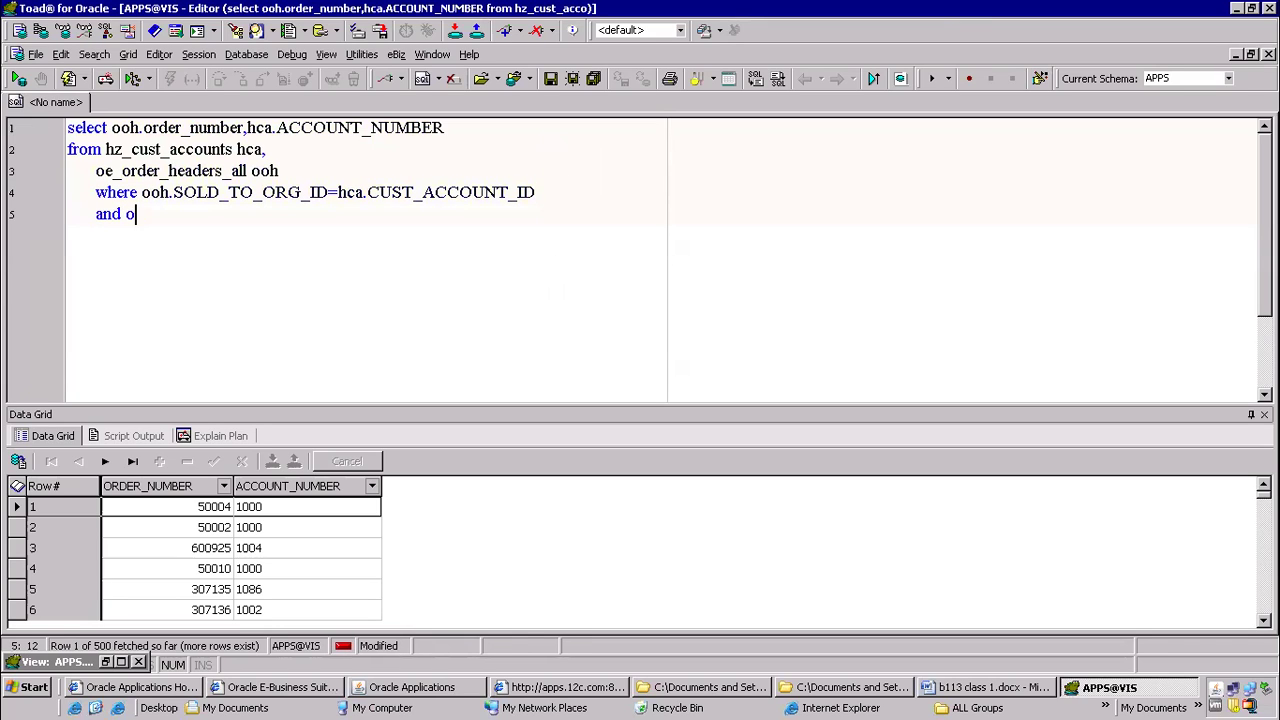
pyautogui.write("oh.order_number=''")
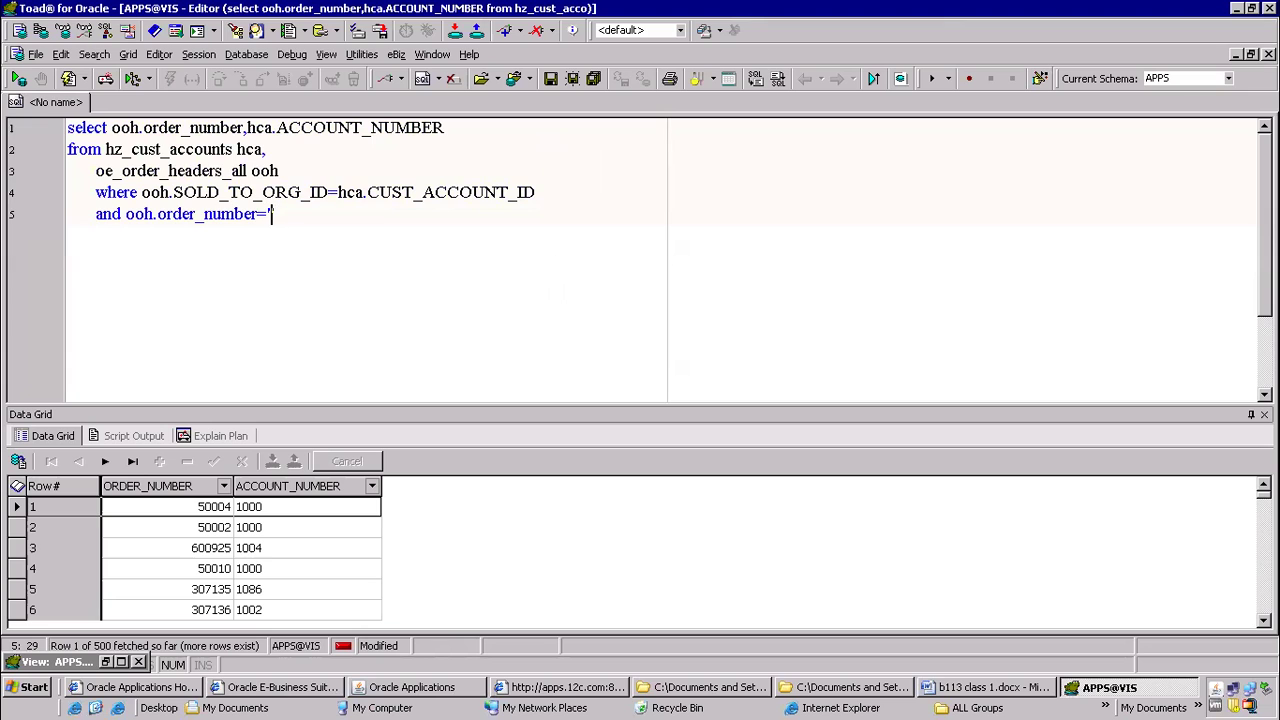
# Switch to Oracle Applications and copy the order number from the sales order header
pyautogui.hotkey('alt', 'Tab')
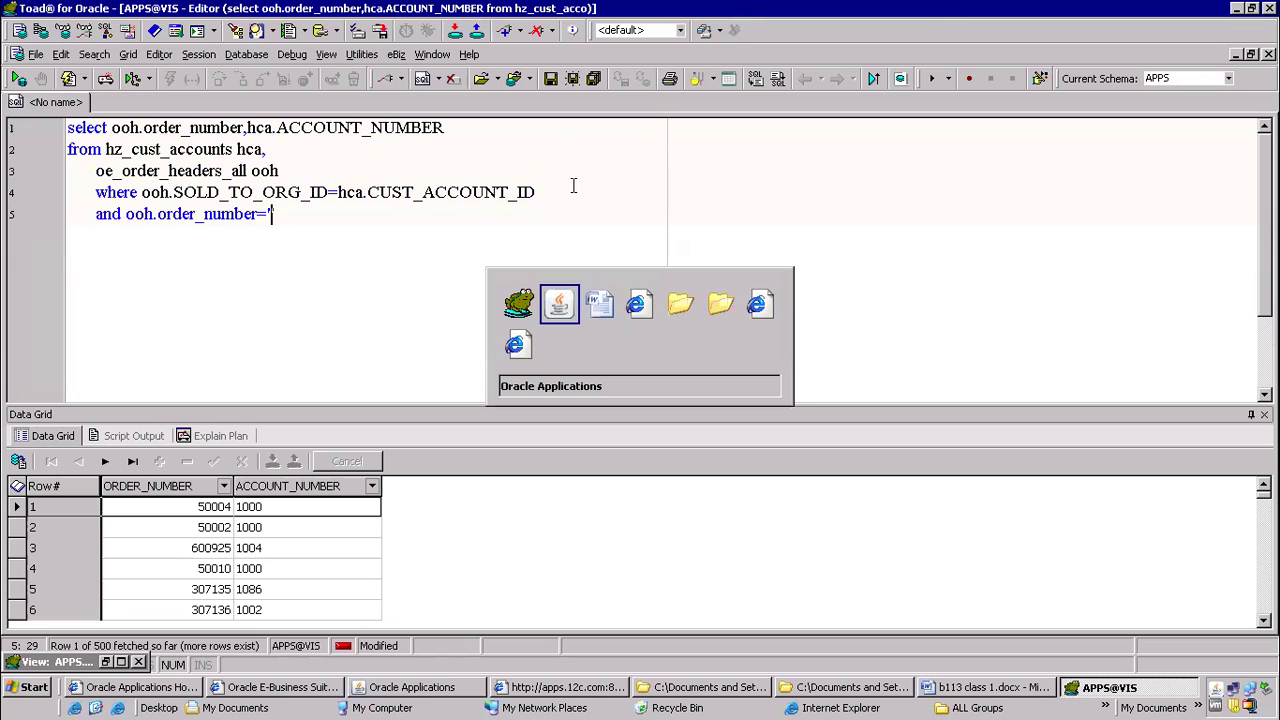
pyautogui.doubleClick(545, 204)
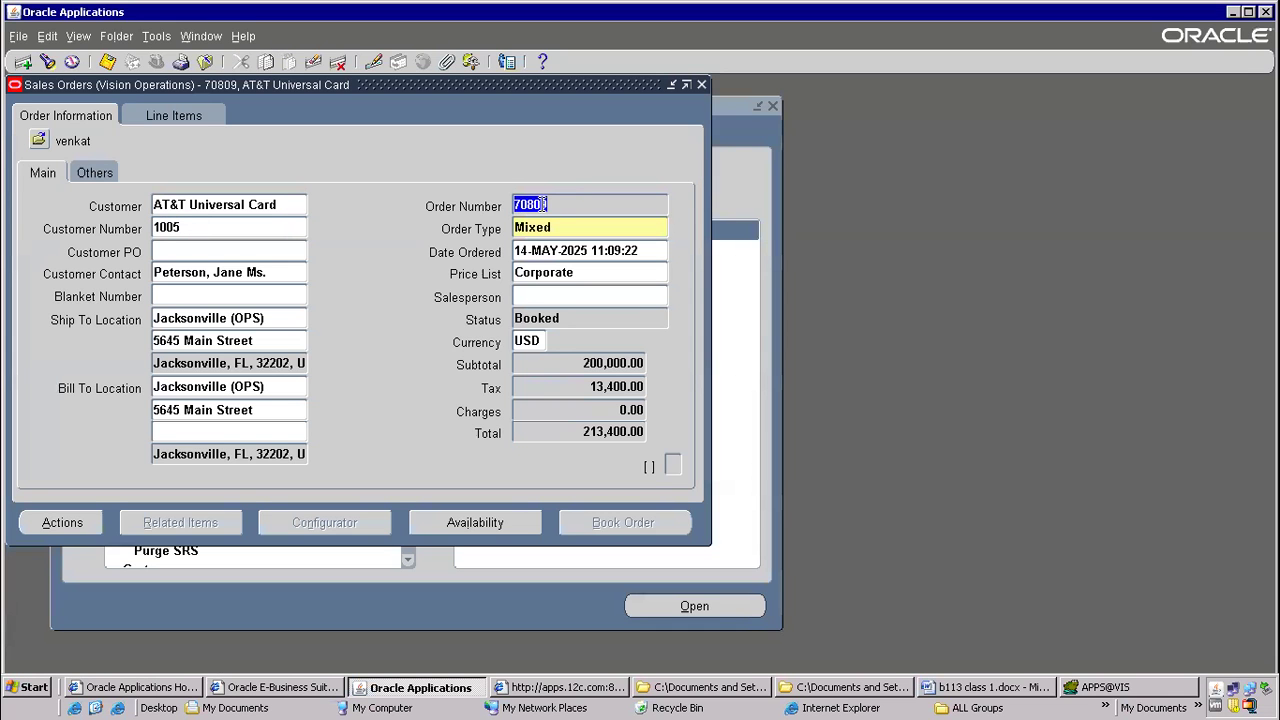
pyautogui.press('Tab')
pyautogui.hotkey('shift', 'Tab')
pyautogui.hotkey('ctrl', 'c')
# Return to Toad, paste the copied order number as the quoted filter value and run the query
pyautogui.hotkey('alt', 'Tab')
pyautogui.hotkey('ctrl', 'v')
pyautogui.write("'")
pyautogui.press('F9')
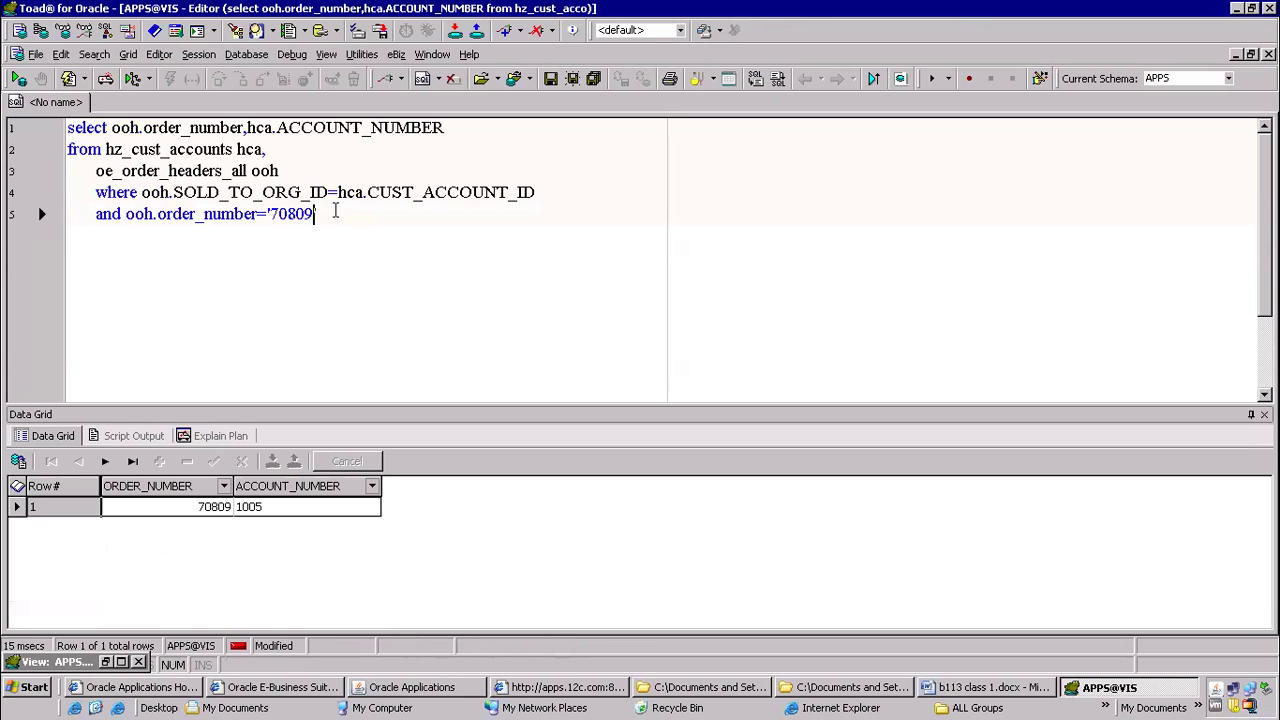
# Compare the query result's account number with the customer number on the sales order header in Oracle Applications
pyautogui.click(252, 510)
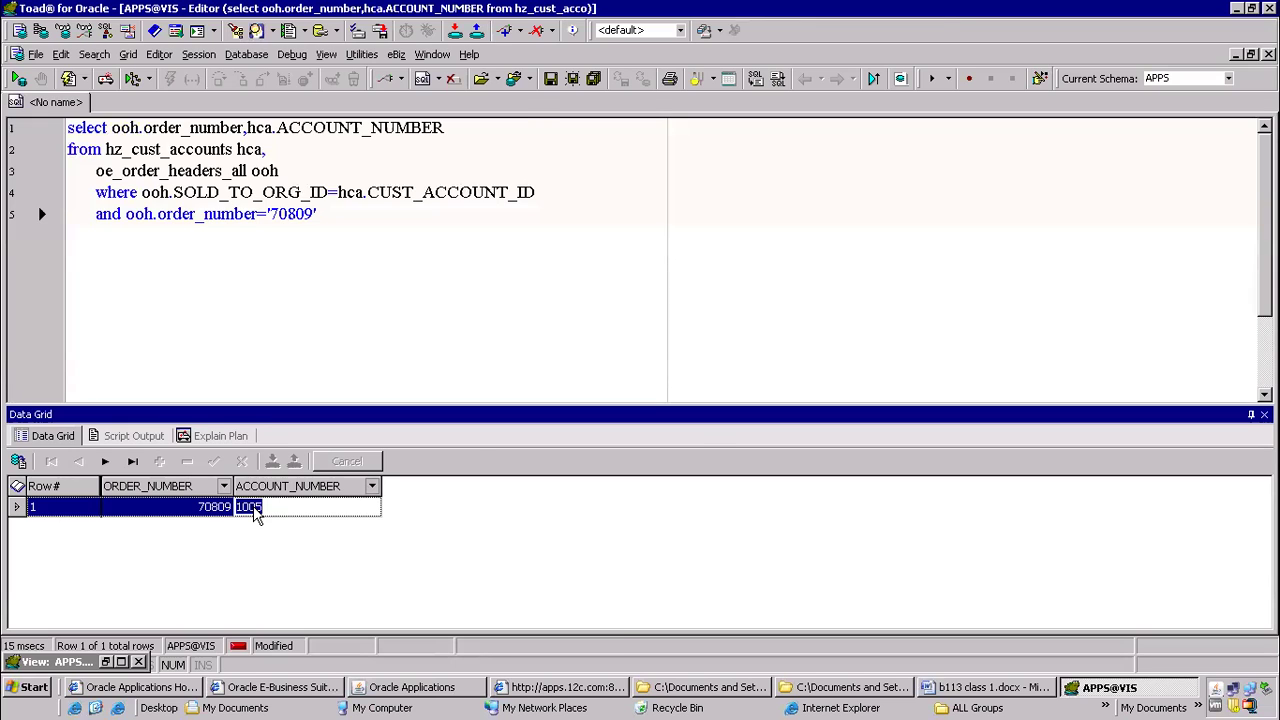
pyautogui.hotkey('alt', 'Tab')
pyautogui.click(180, 206)
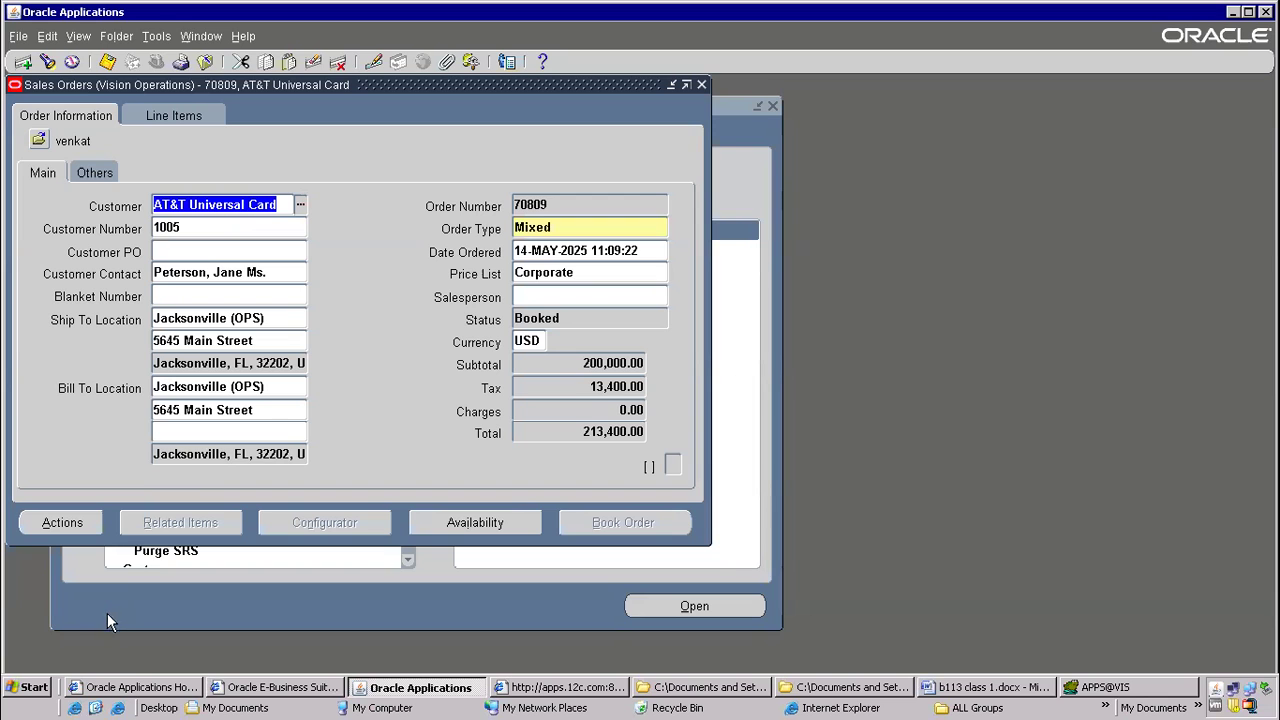
pyautogui.hotkey('alt', 'Tab')
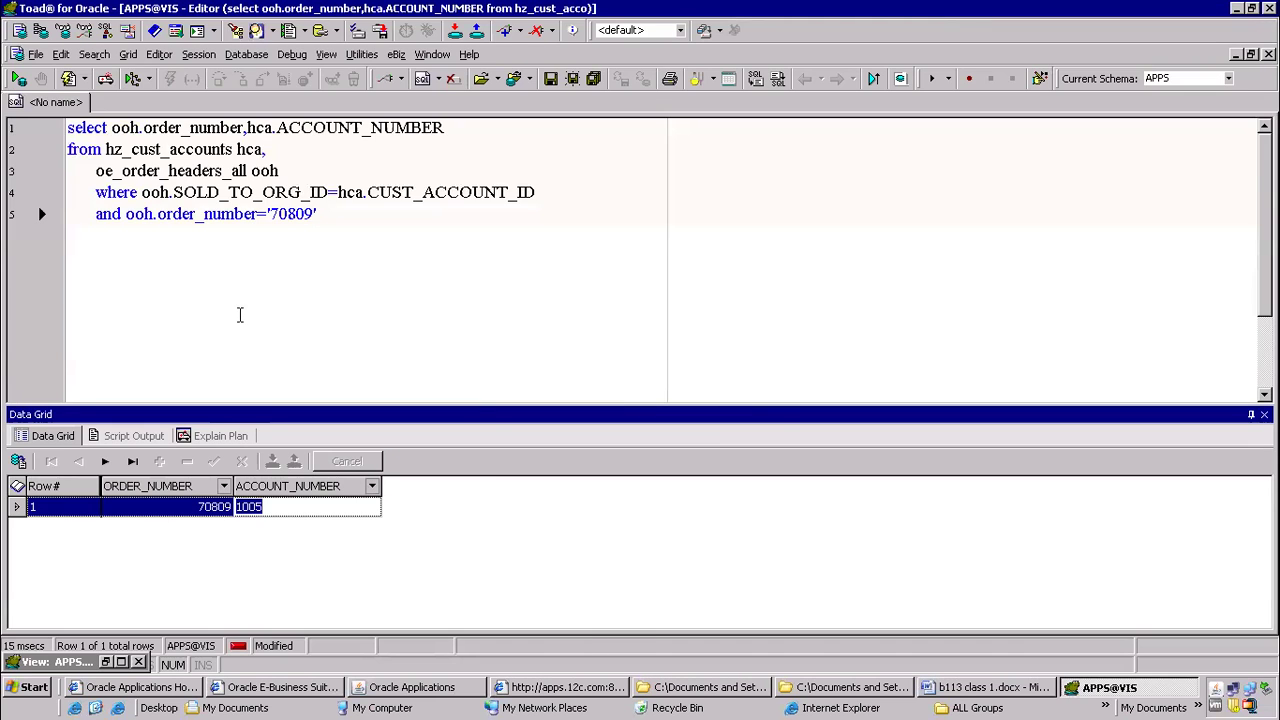
# Check the sales order header's record history in Oracle Applications, select its table name, and return to Toad
pyautogui.hotkey('alt', 'Tab')
pyautogui.click(243, 36)
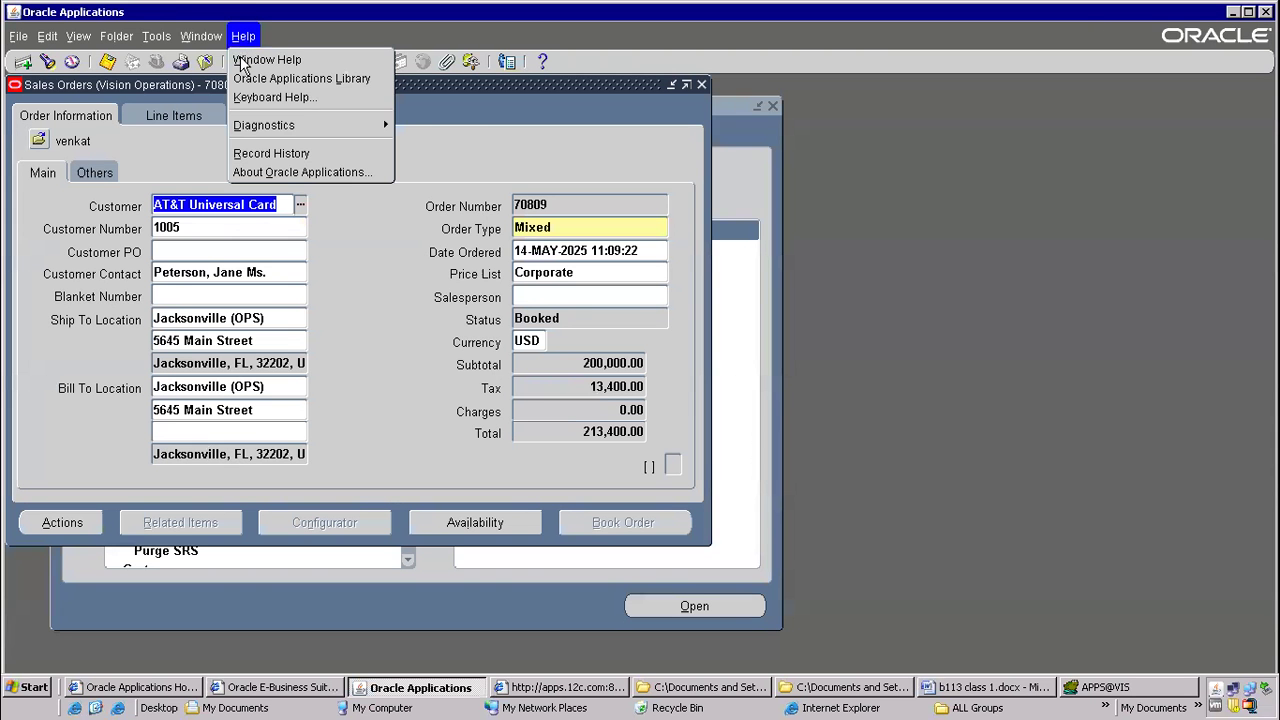
pyautogui.click(260, 153)
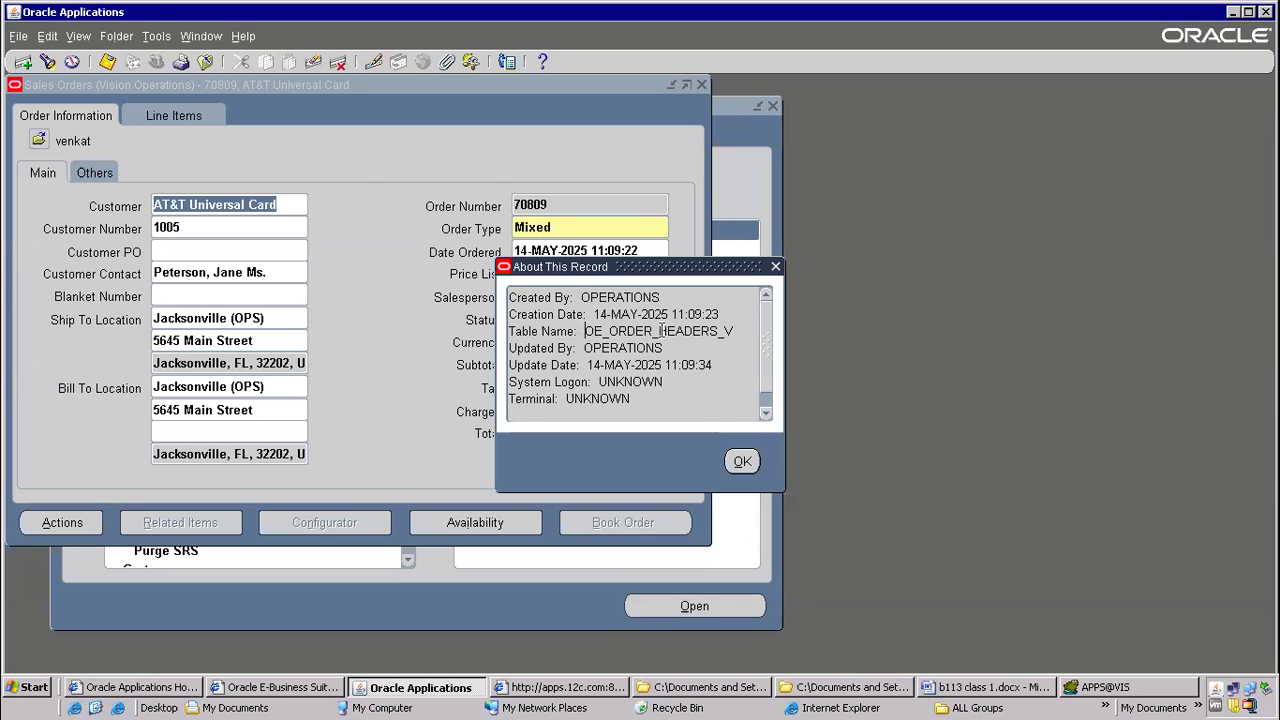
pyautogui.doubleClick(660, 331)
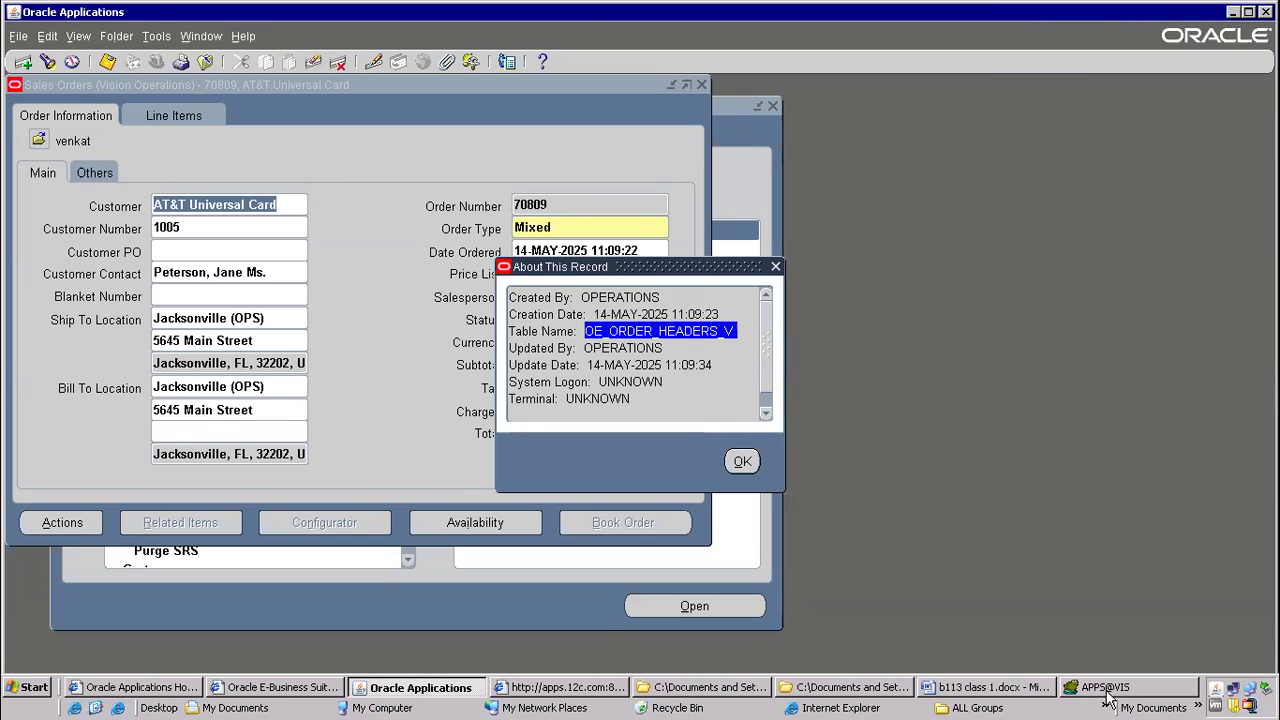
pyautogui.click(1108, 690)
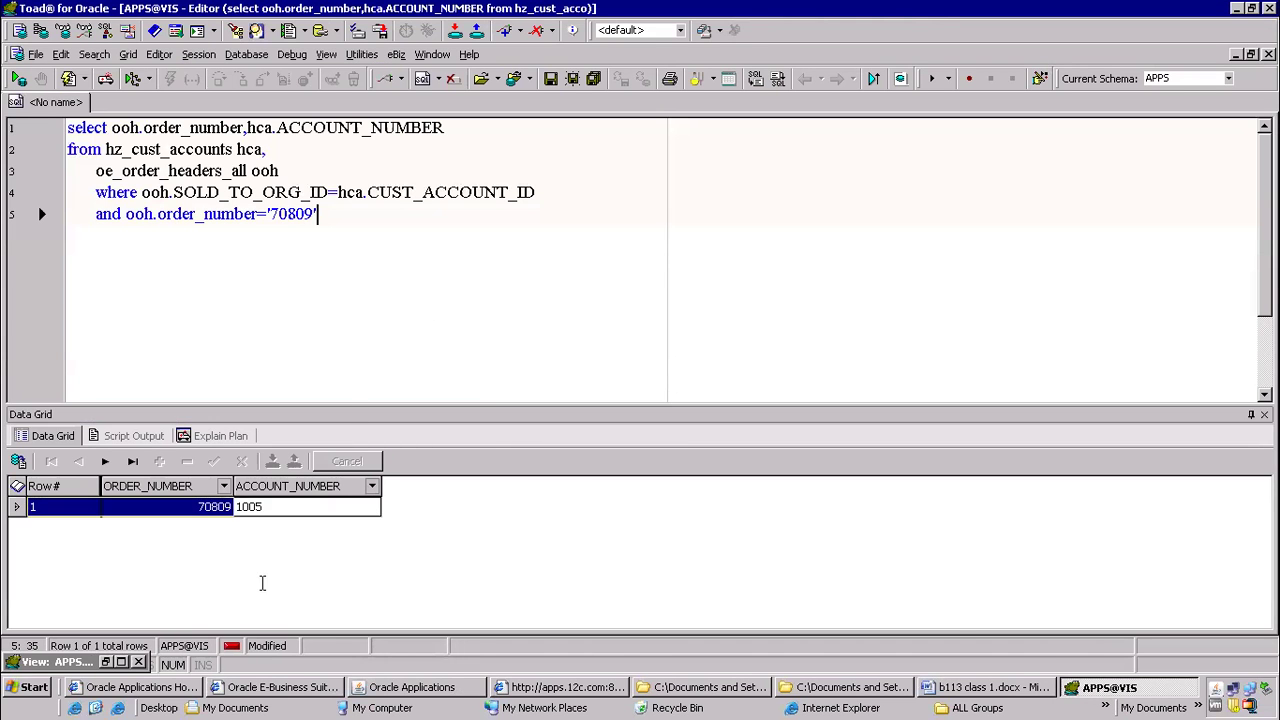
# Restore the OE_ORDER_HEADERS_V view script and highlight the hz_parties party and hz_cust_accounts cust_acct lines in its FROM clause
pyautogui.click(106, 662)
pyautogui.click(240, 229)
pyautogui.scroll(7, 240, 228)
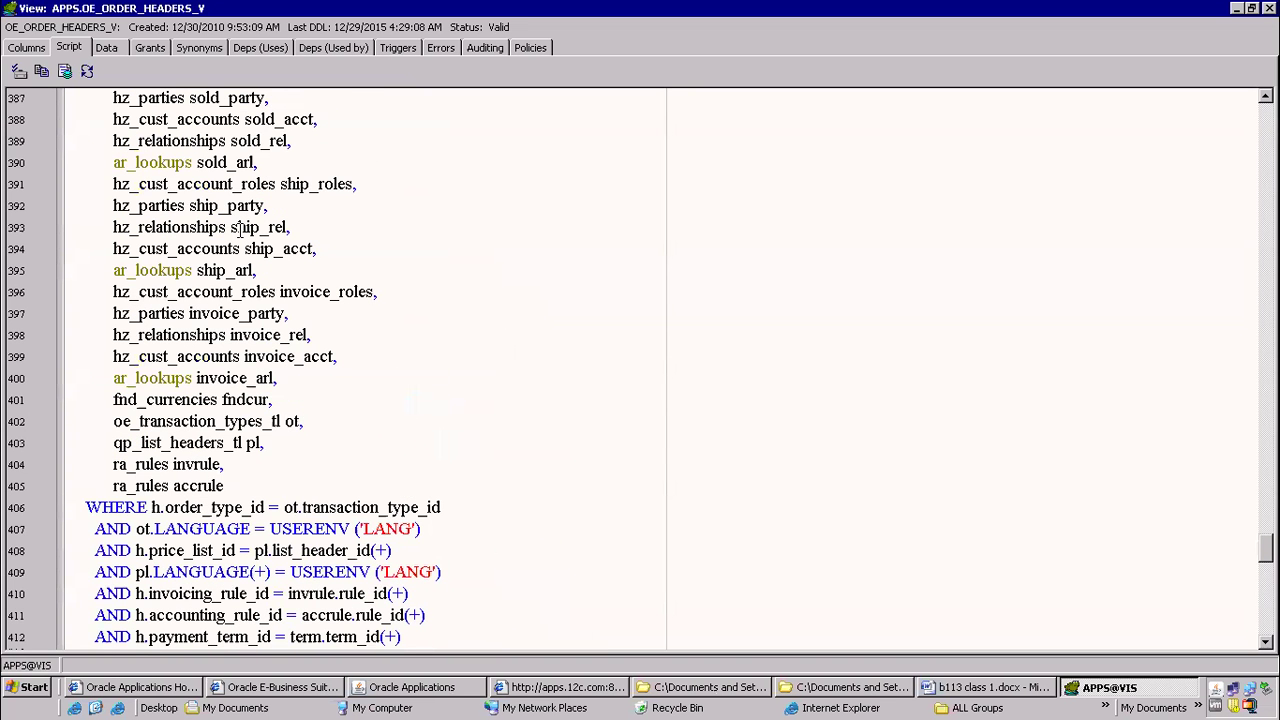
pyautogui.scroll(3, 240, 229)
pyautogui.scroll(3, 240, 229)
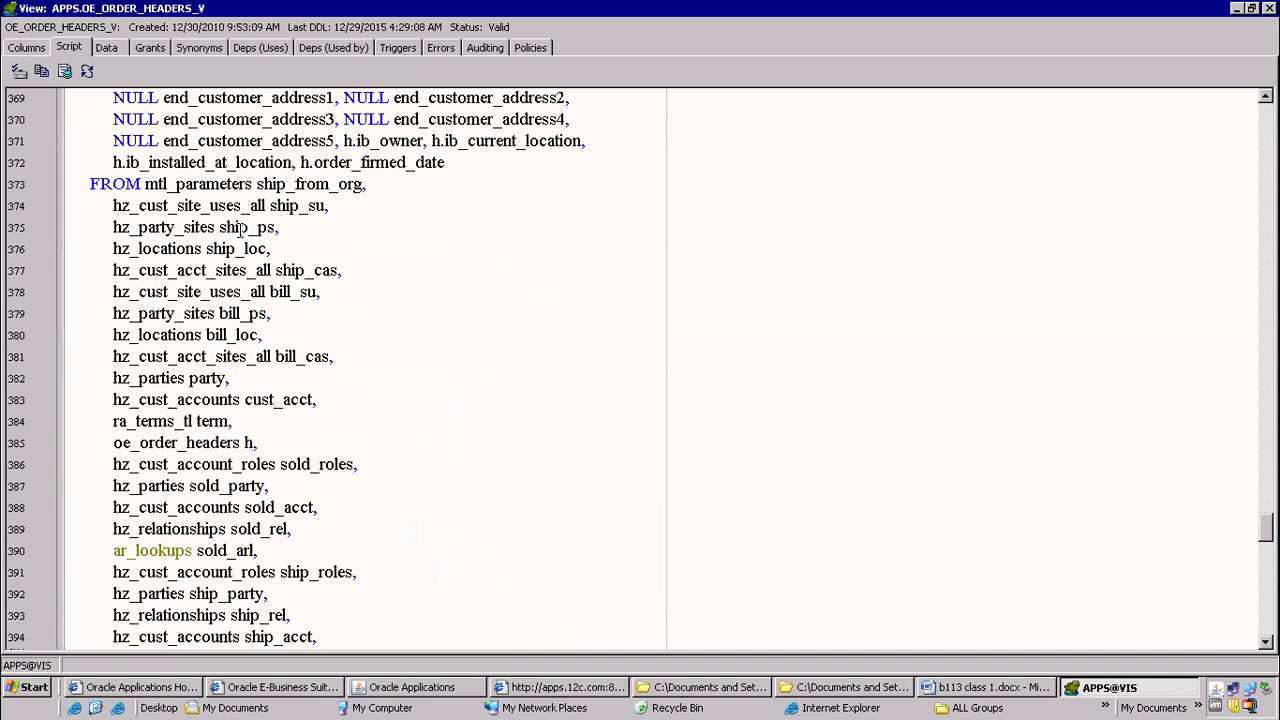
pyautogui.click(203, 336)
pyautogui.moveTo(186, 378); pyautogui.dragTo(378, 403)
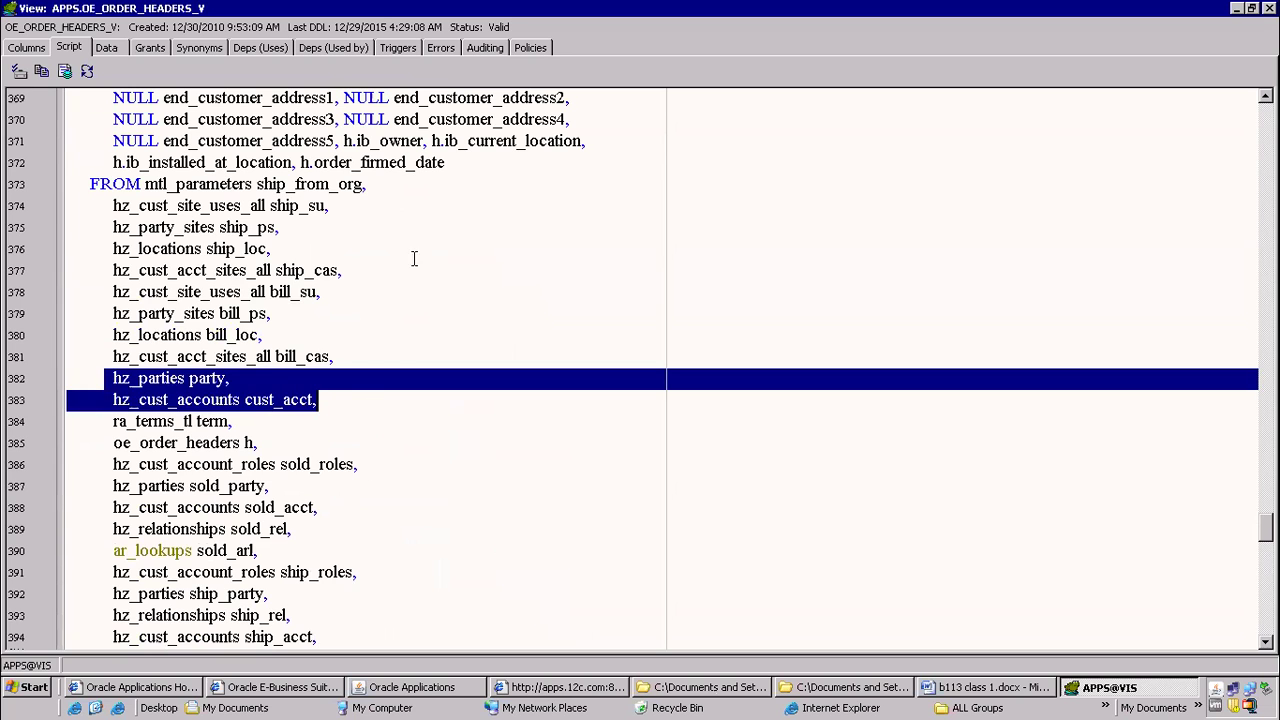
# Highlight the sold_to_org_id and cust_acct.party_id join conditions in the view's WHERE clause, and minimize the view window
pyautogui.scroll(-8, 413, 259)
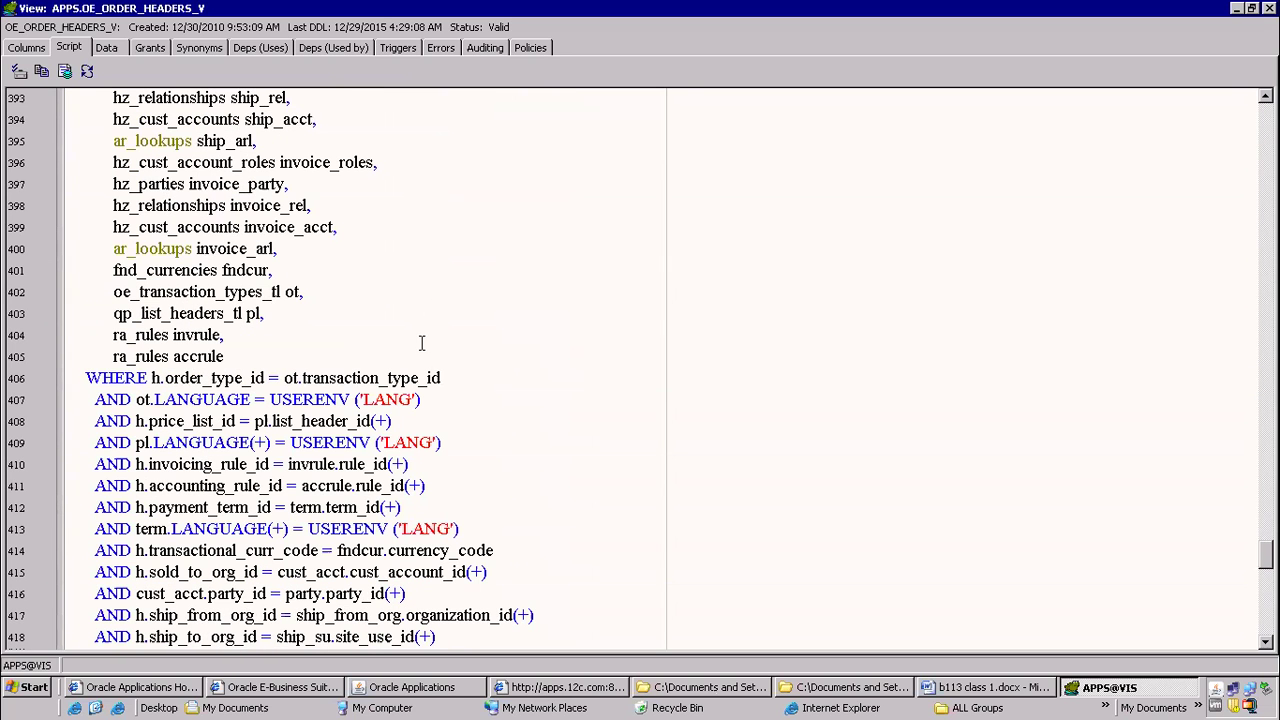
pyautogui.scroll(-2, 421, 343)
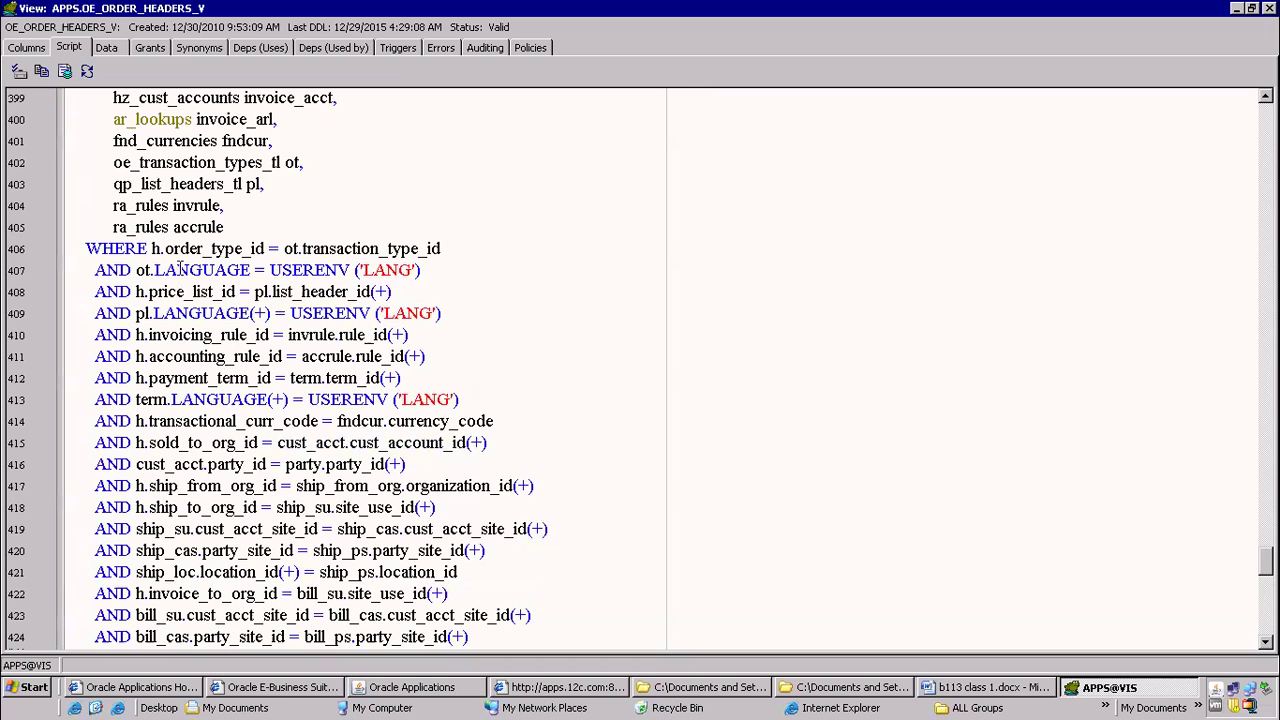
pyautogui.click(437, 459)
pyautogui.moveTo(236, 470); pyautogui.dragTo(38, 442)
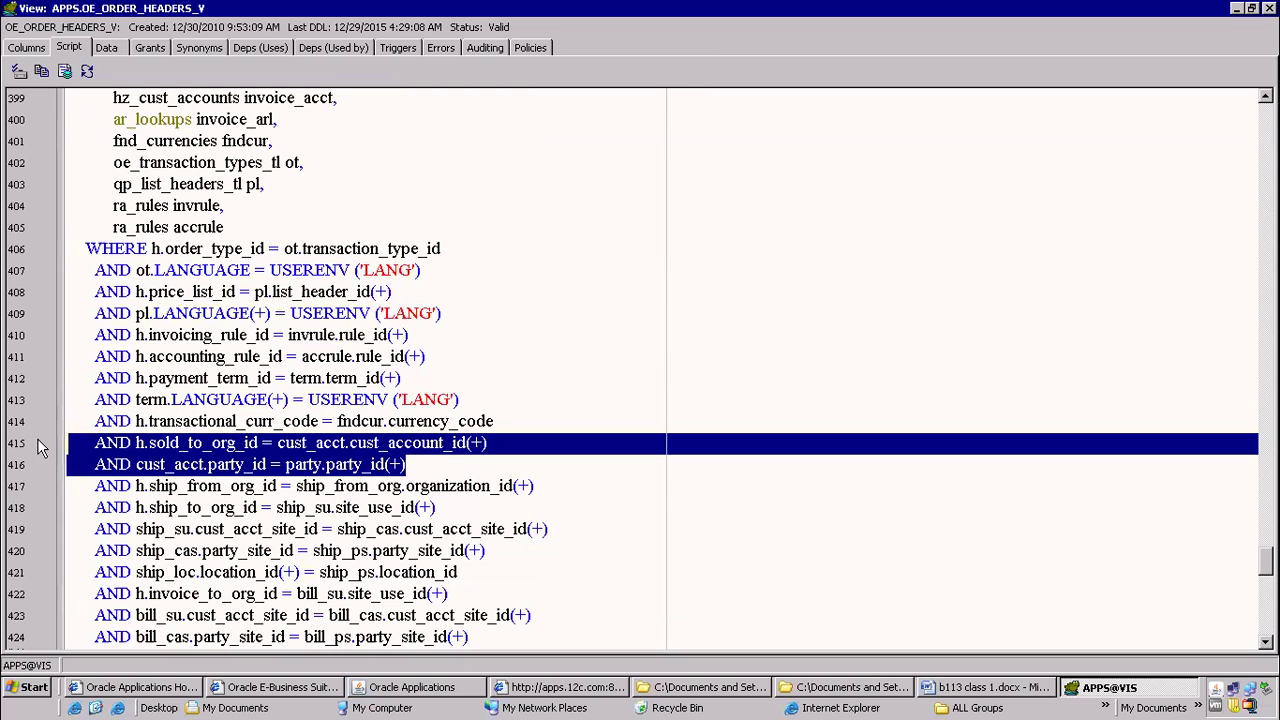
pyautogui.click(1237, 9)
# Add hz_parties hp to the query's from list, below hz_cust_accounts hca
pyautogui.click(394, 177)
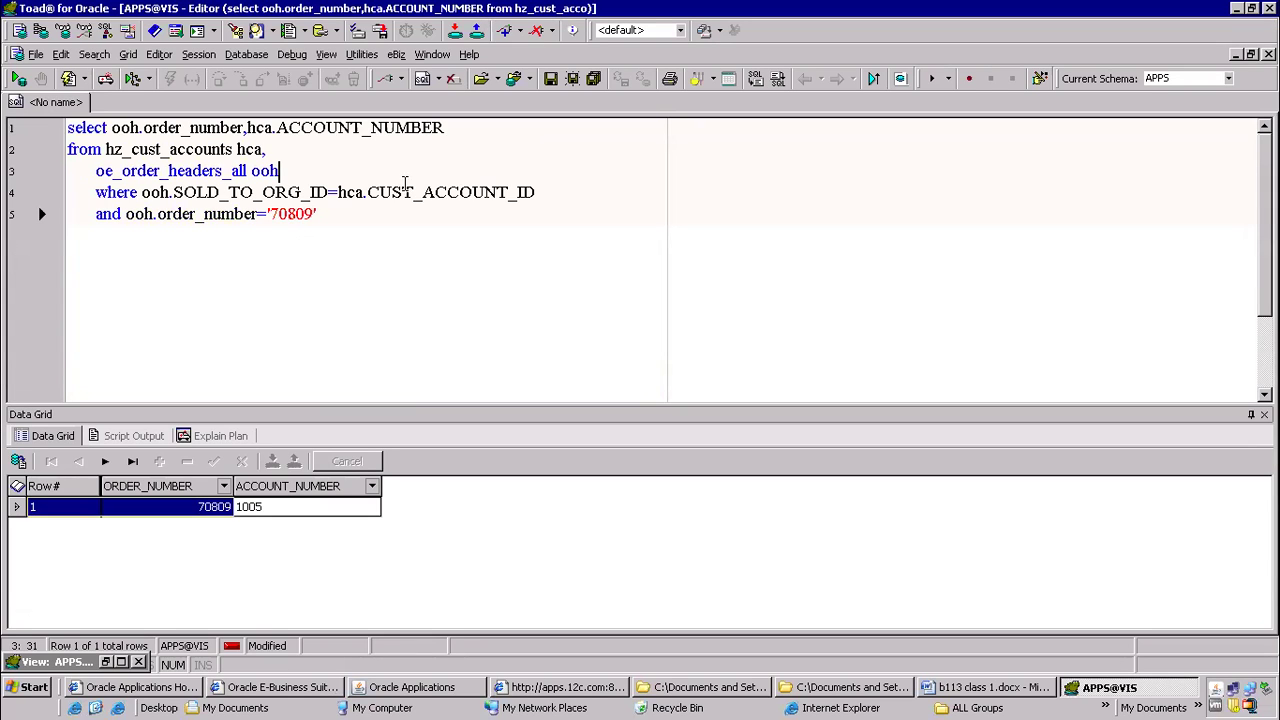
pyautogui.press('Up')
pyautogui.press('Return')
pyautogui.write('hz_parties hp')
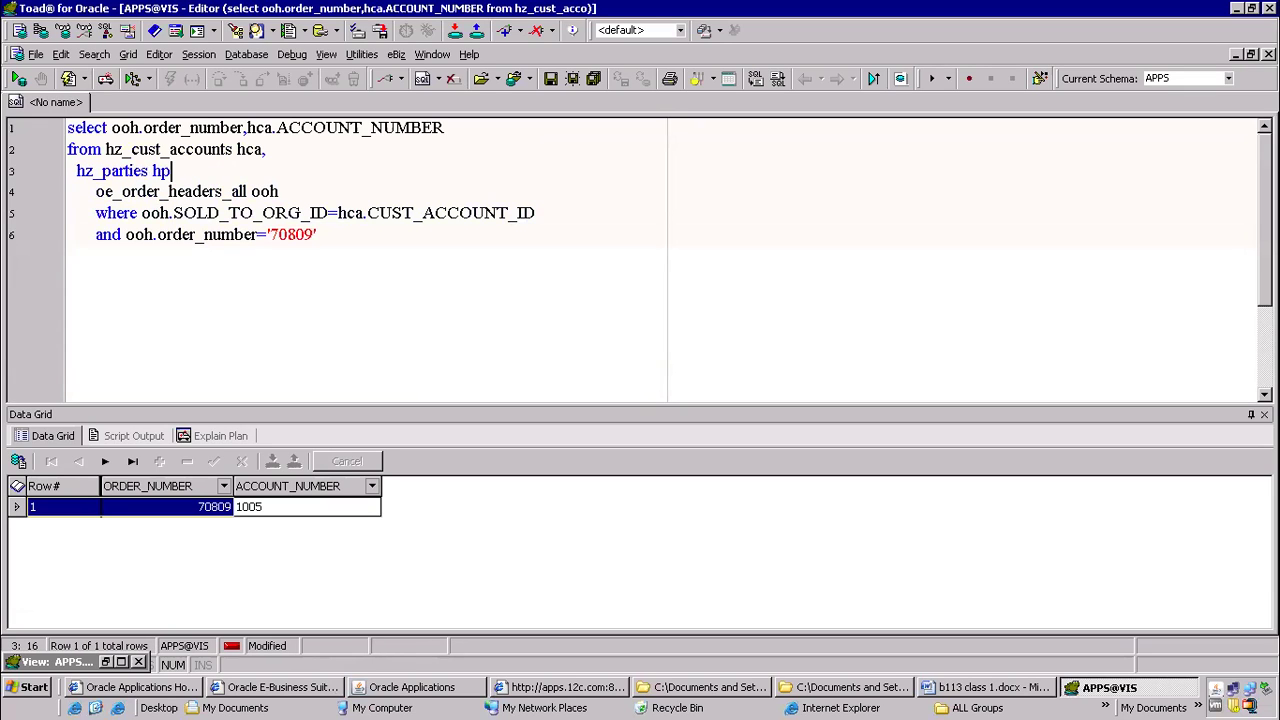
pyautogui.write(',')
# Add the join condition and hp.PARTY_ID=hca.PARTY_ID above the order number filter
pyautogui.click(173, 234)
pyautogui.click(577, 215)
pyautogui.press('Return')
pyautogui.write('and ')
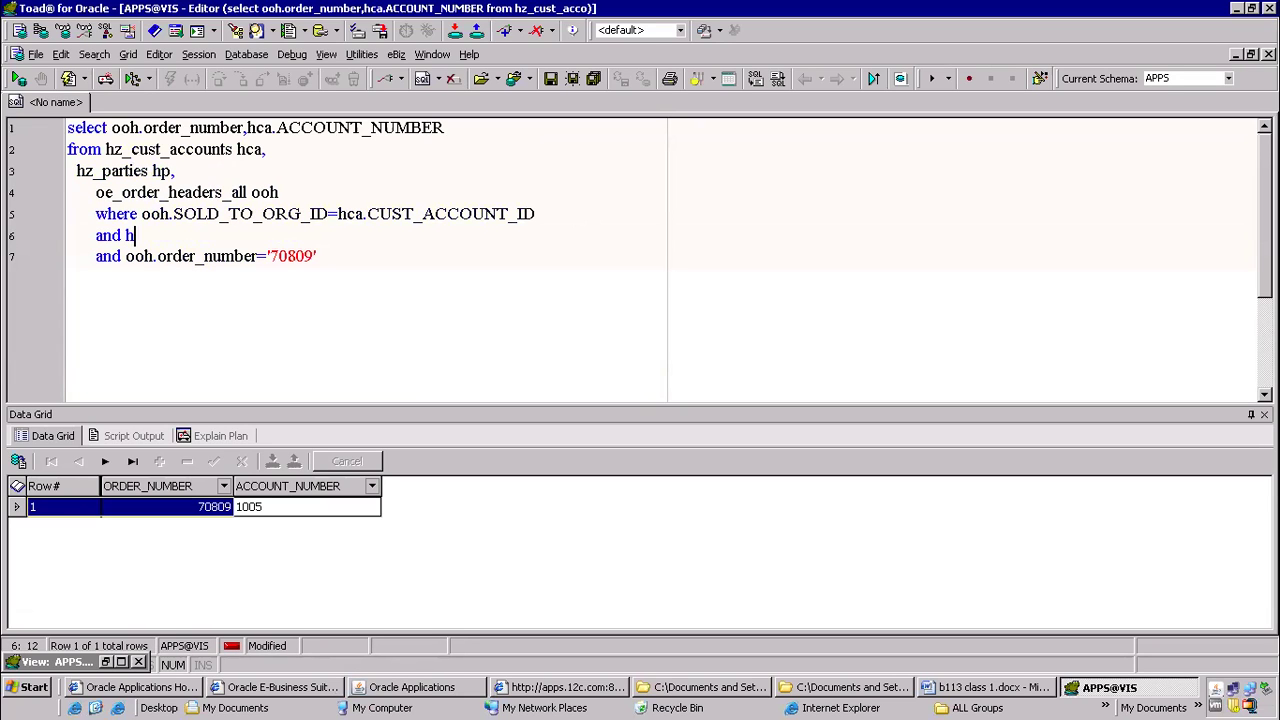
pyautogui.write('hp.pa')
pyautogui.press('Return')
pyautogui.write('=hca.')
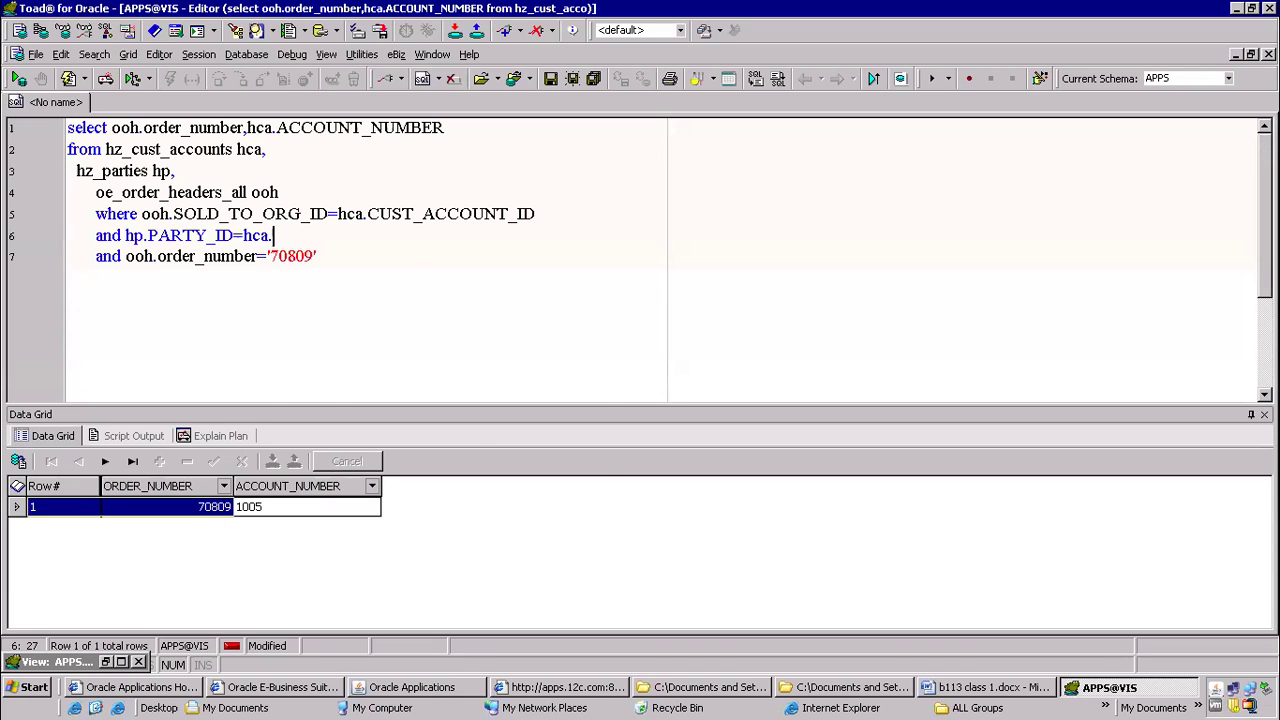
pyautogui.write('pa')
pyautogui.press('Return')
# Append hp.party_name to the select list, run the query and select the party name in the result
pyautogui.click(500, 125)
pyautogui.write(',')
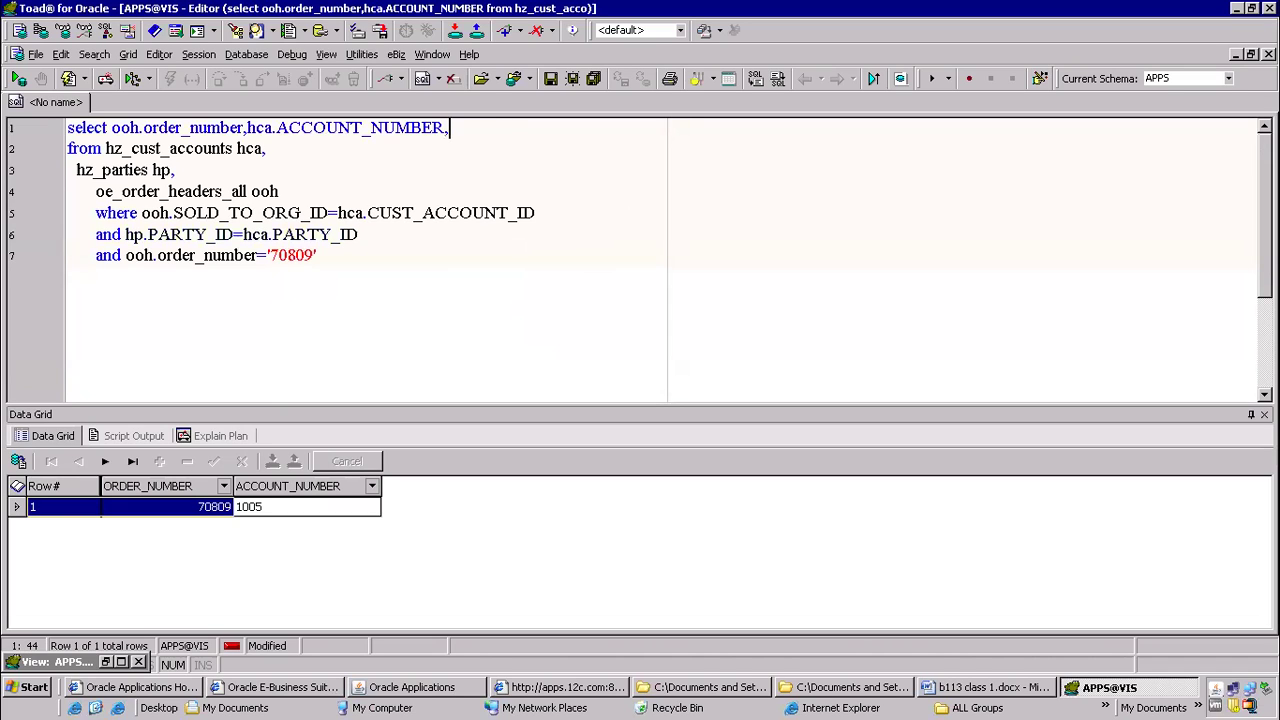
pyautogui.write('hp.party_name')
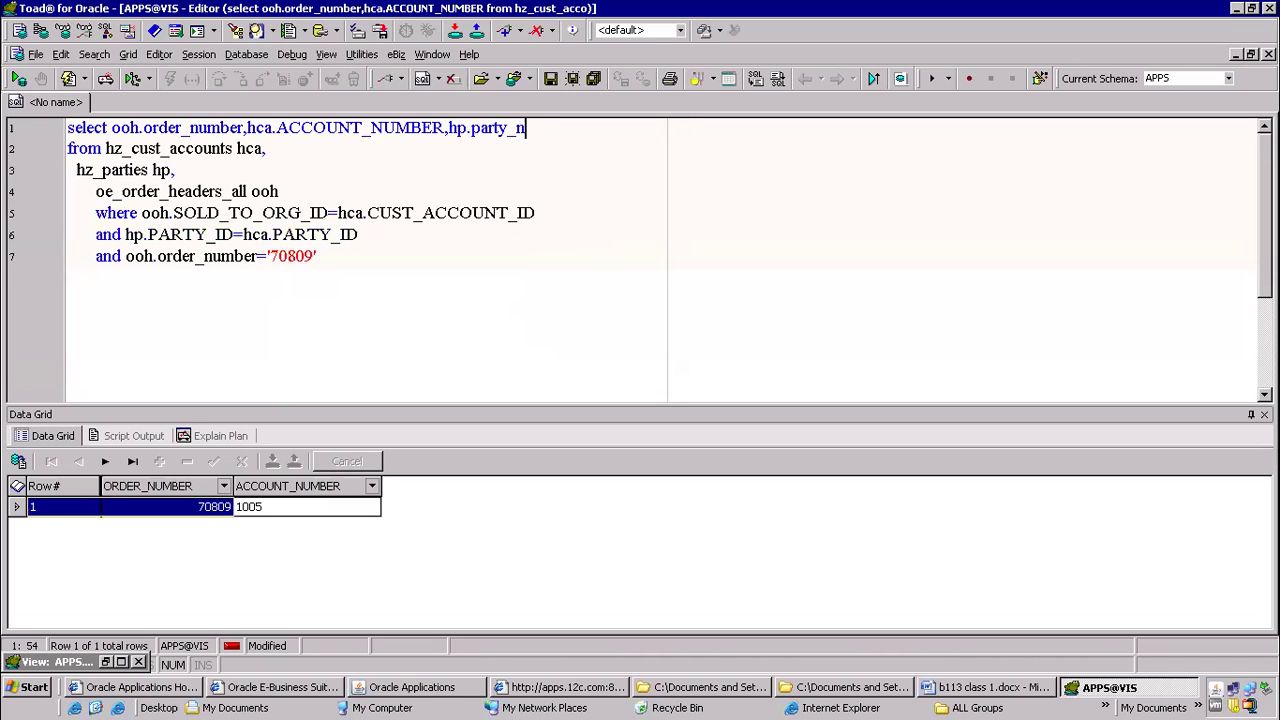
pyautogui.press('F9')
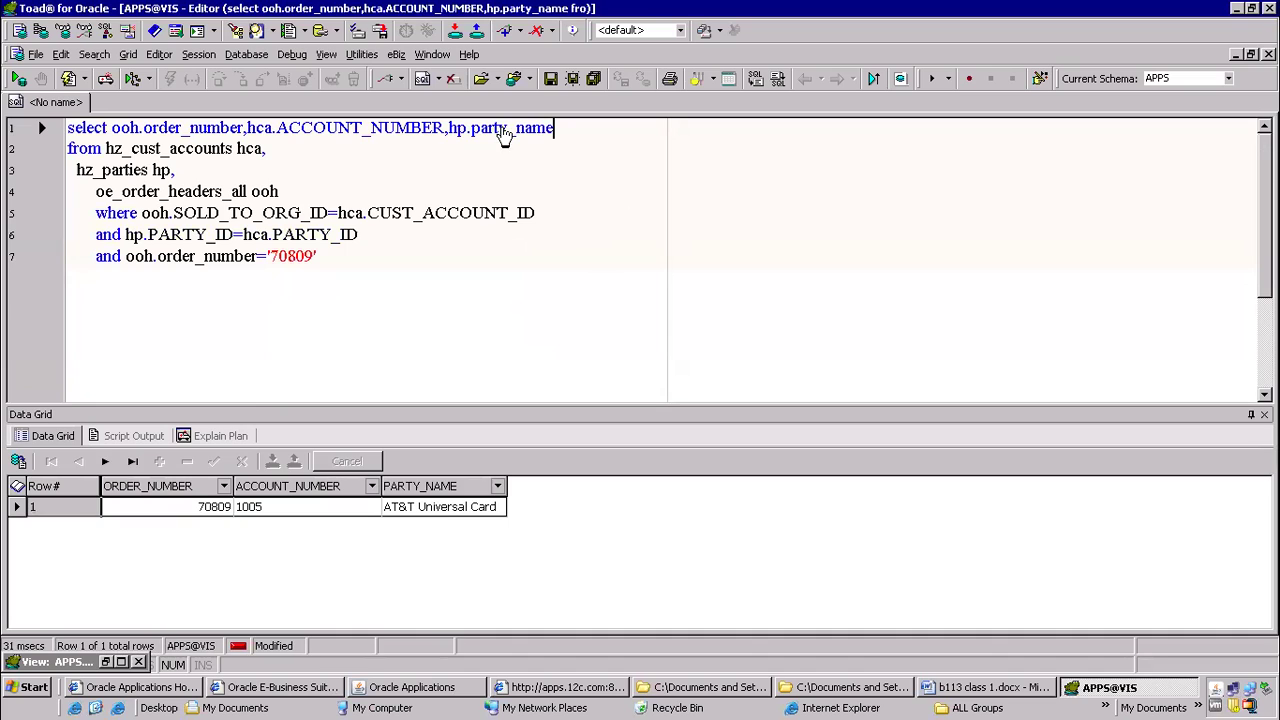
pyautogui.click(435, 520)
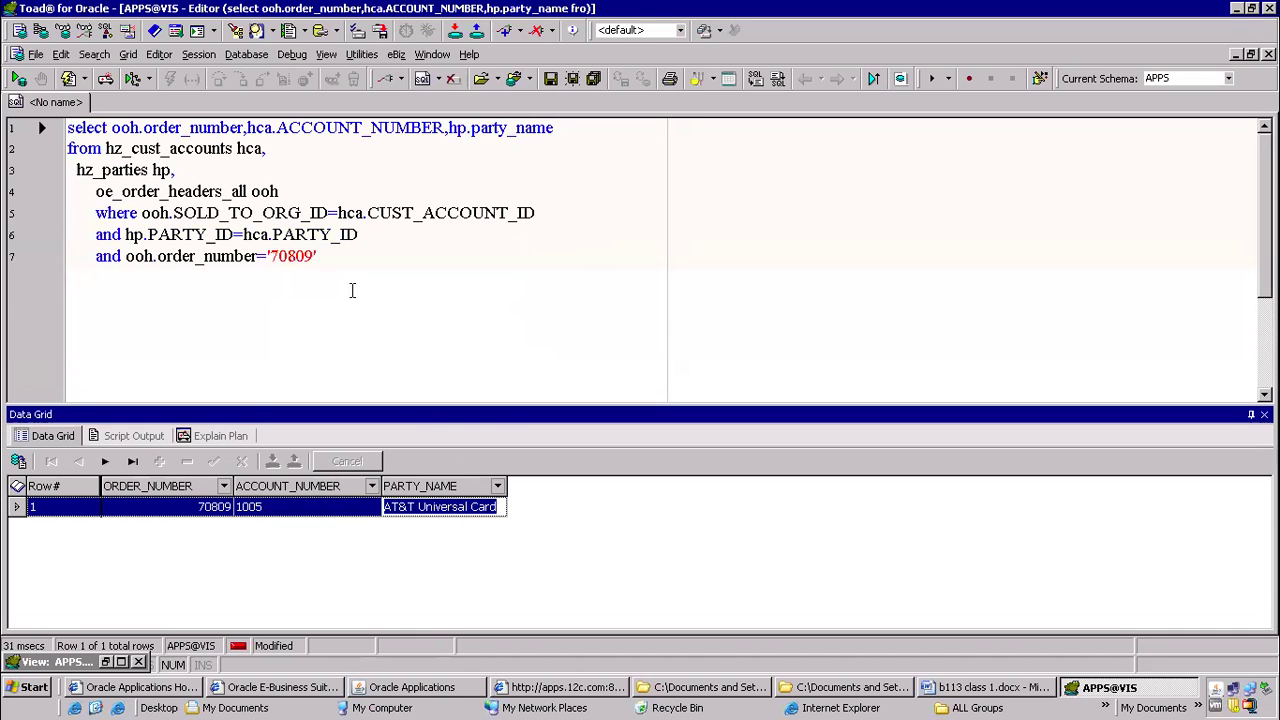
# Format the whole query and add two blank lines below its last condition
pyautogui.moveTo(351, 289); pyautogui.dragTo(38, 119)
pyautogui.hotkey('ctrl', 'shift', 'f')
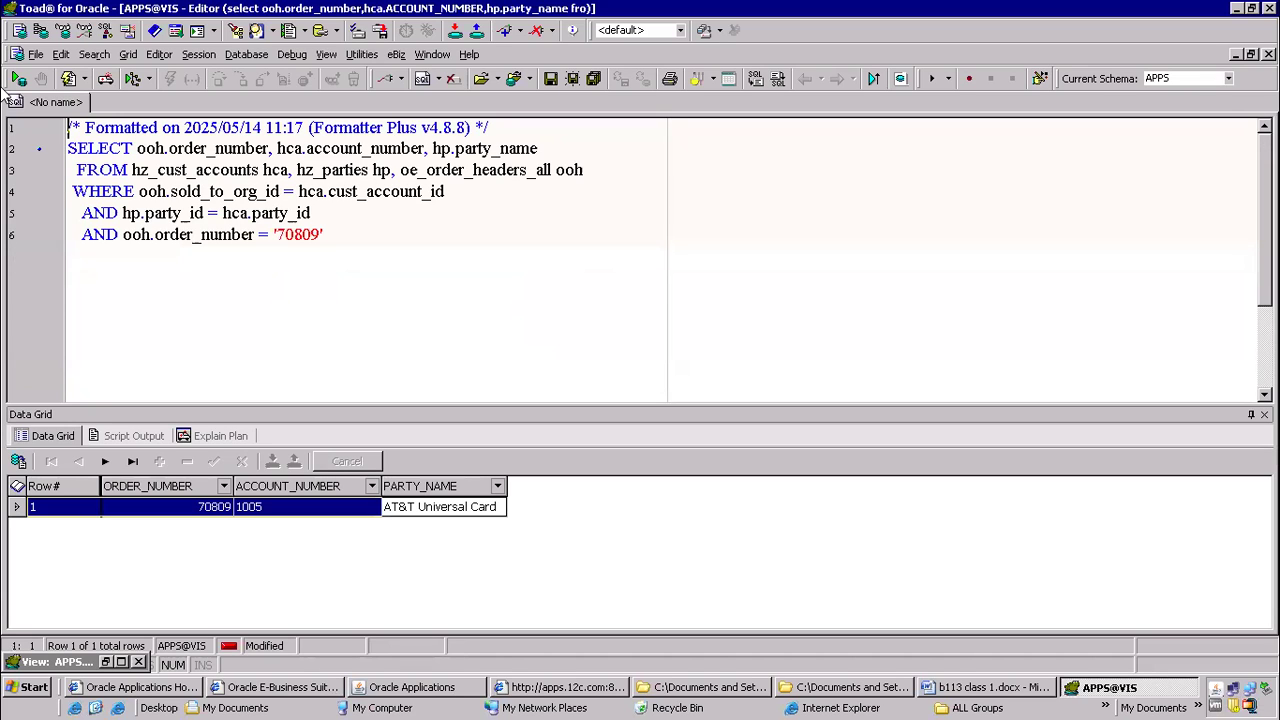
pyautogui.click(357, 234)
pyautogui.press('Return')
pyautogui.press('Return')
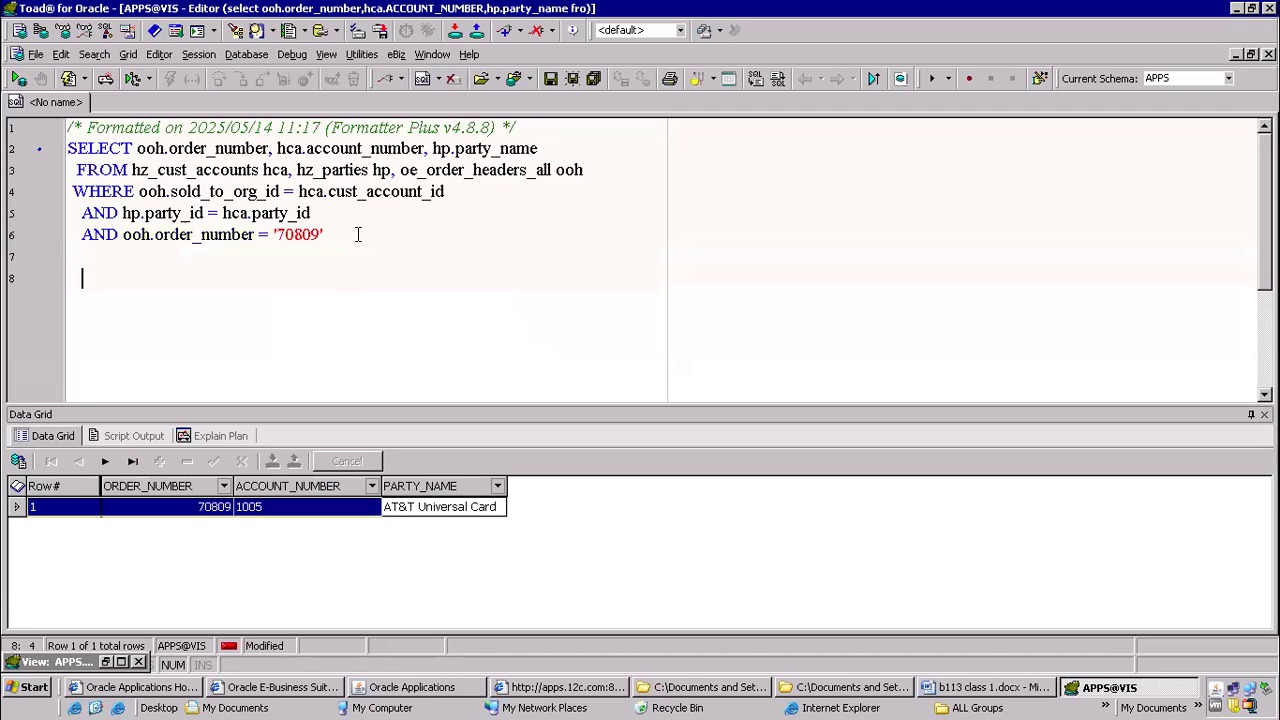
# Highlight the customer tables and the order headers table in the FROM clause, and close the minimized view window
pyautogui.moveTo(395, 170); pyautogui.dragTo(133, 170)
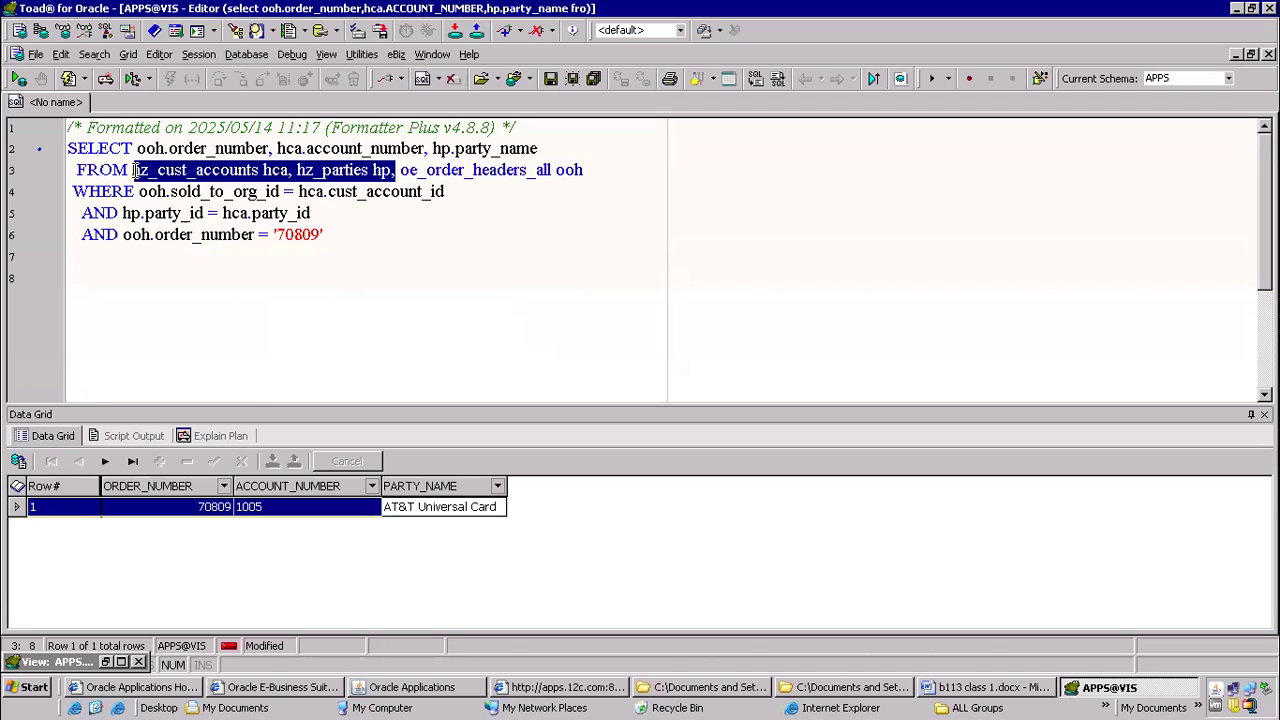
pyautogui.moveTo(401, 170); pyautogui.dragTo(577, 170)
pyautogui.click(435, 257)
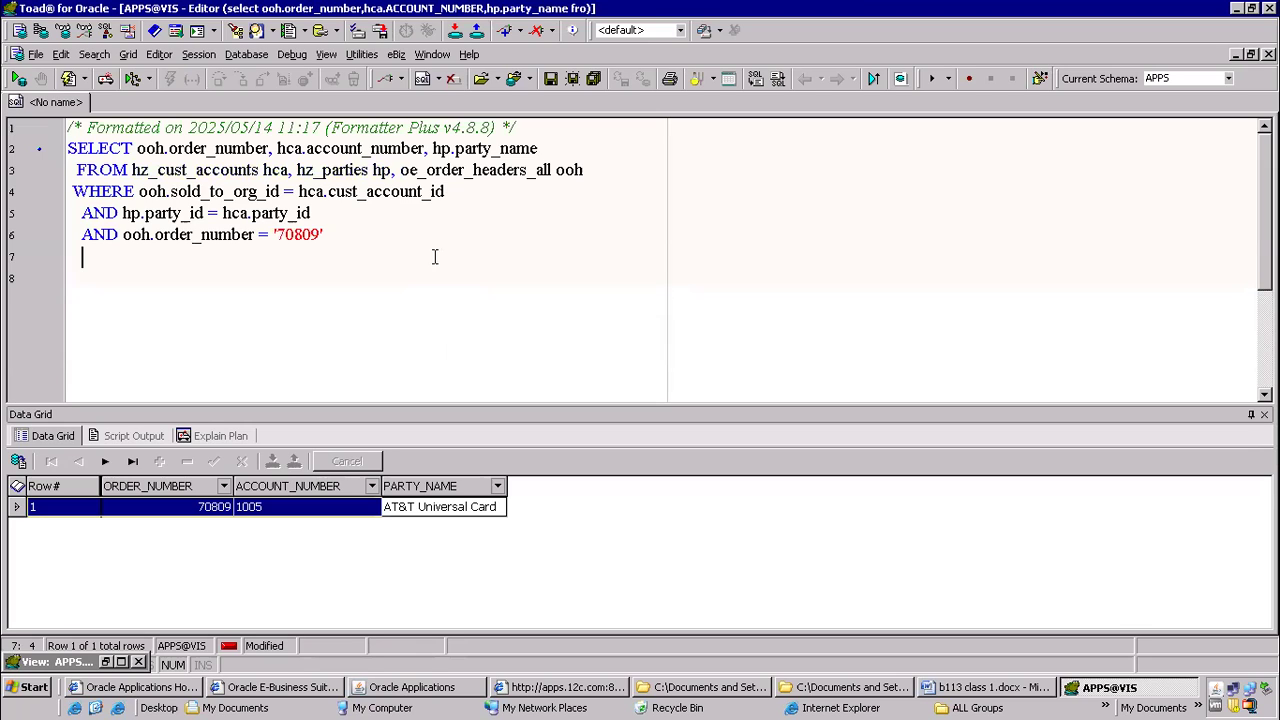
pyautogui.scroll(-1, 400, 260)
pyautogui.scroll(1, 300, 270)
pyautogui.click(139, 662)
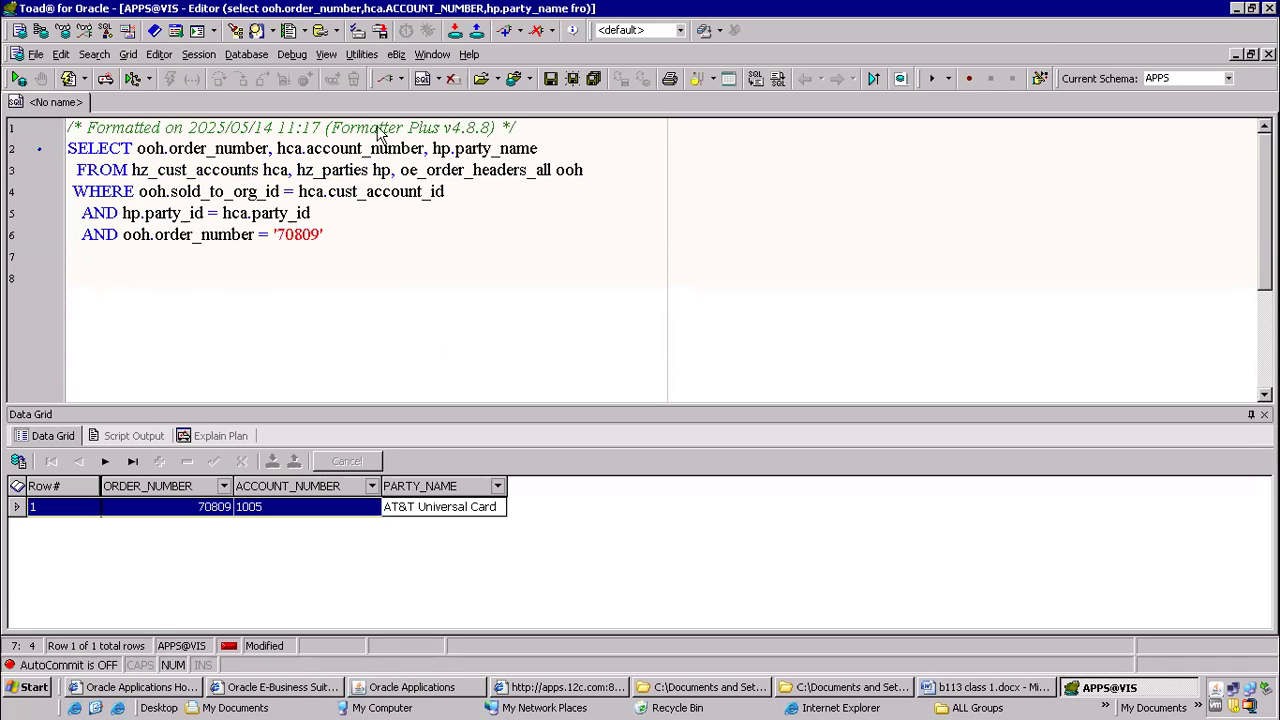
# Highlight the selected columns of the formatted query, followed by the entire query text
pyautogui.moveTo(222, 150); pyautogui.dragTo(540, 150)
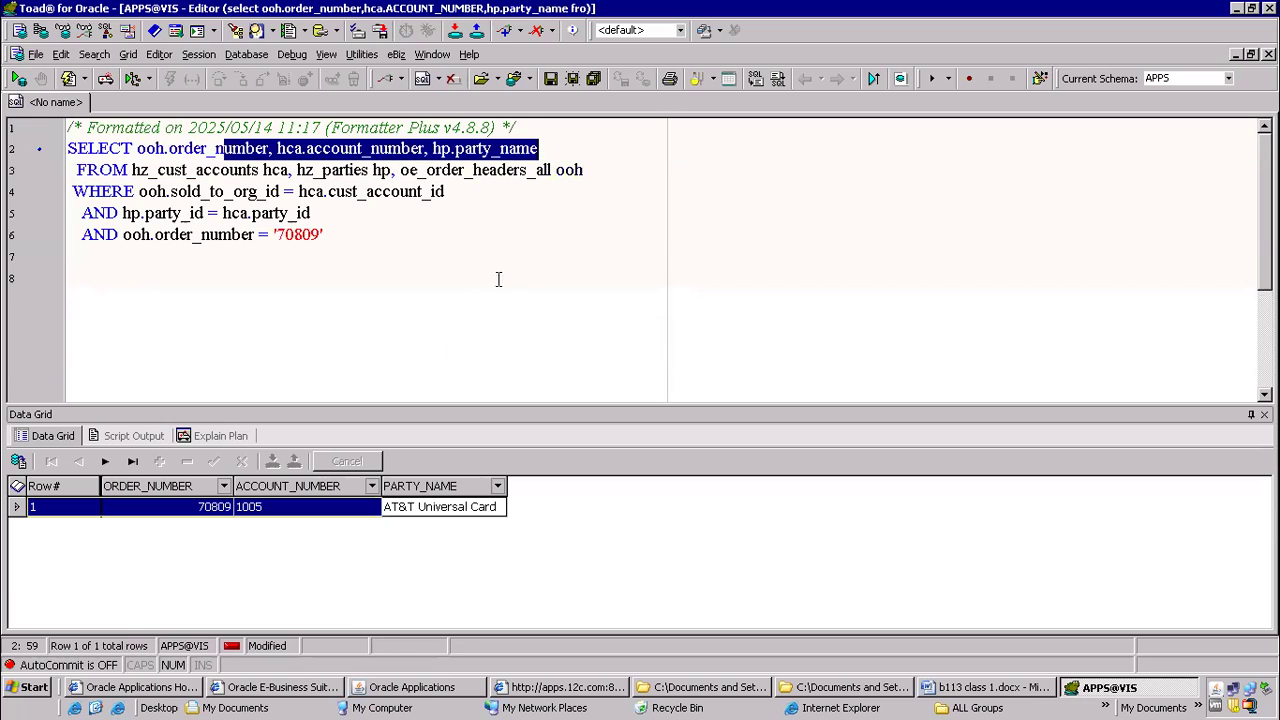
pyautogui.click(455, 285)
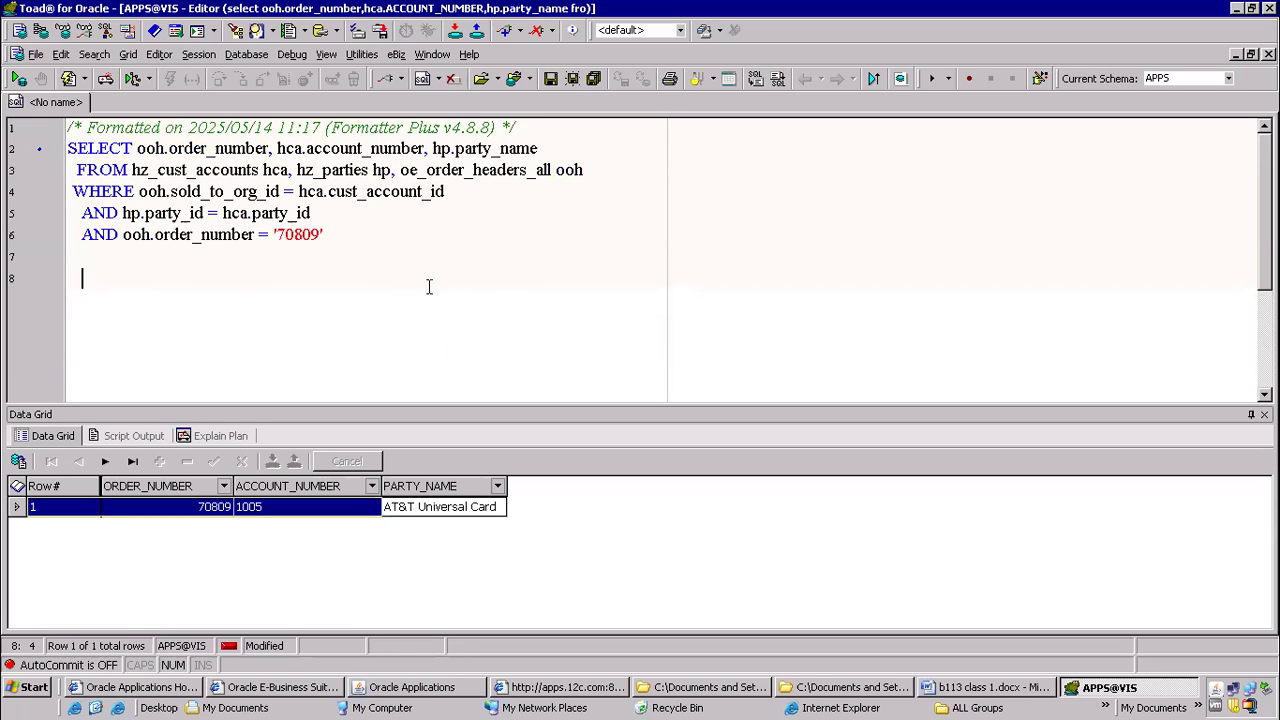
pyautogui.moveTo(448, 289); pyautogui.dragTo(9, 100)
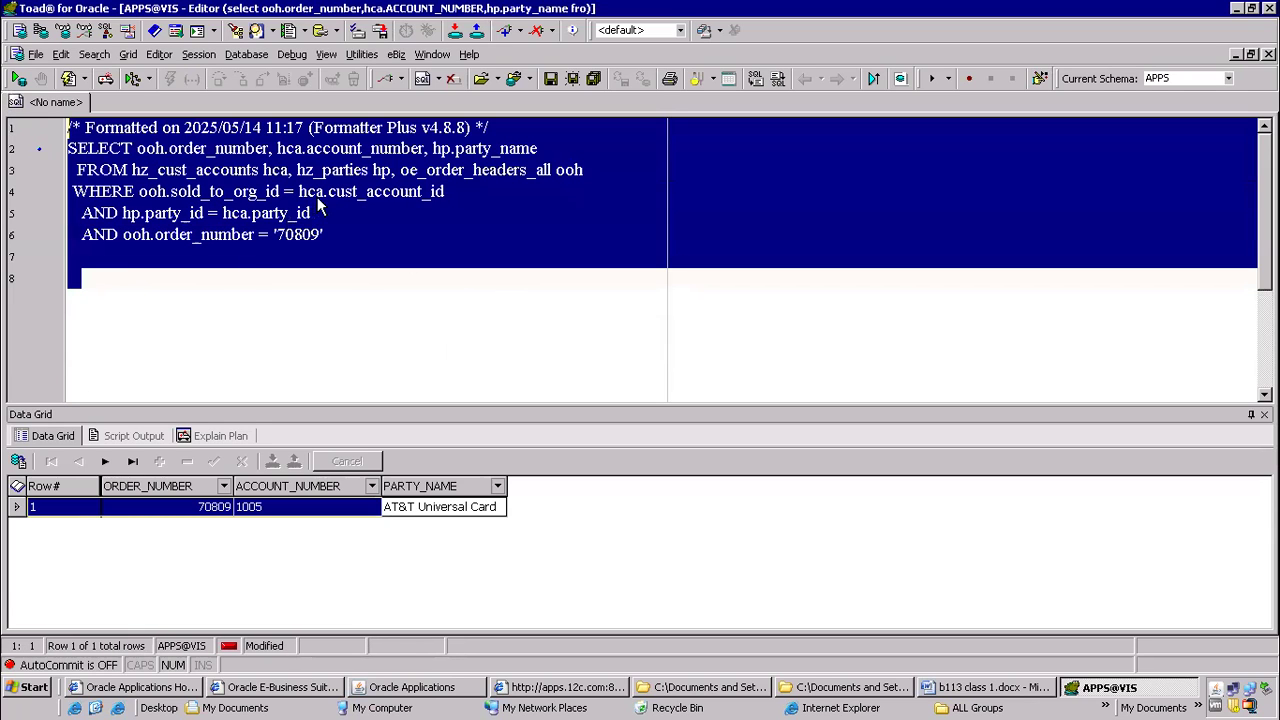
# Switch to Chrome and search Google in a new tab for "customer sales order query in oracle apps r12"
pyautogui.moveTo(789, 36)
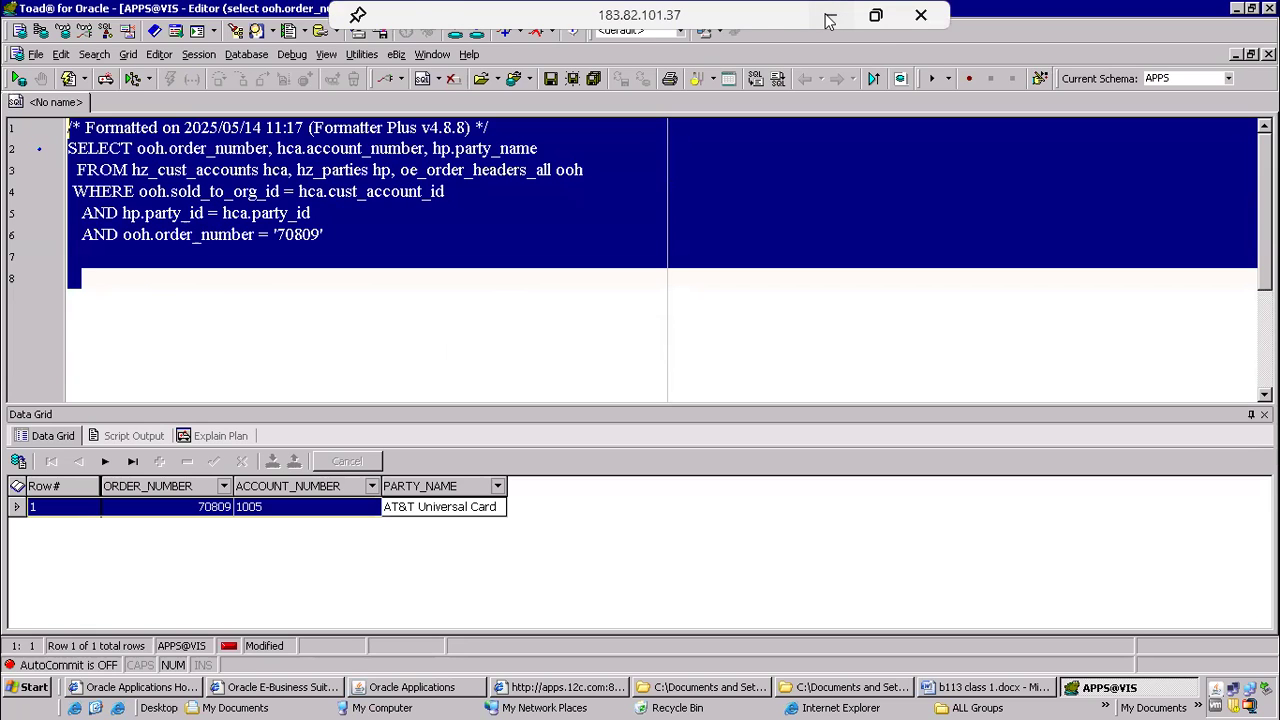
pyautogui.click(829, 21)
pyautogui.click(602, 697)
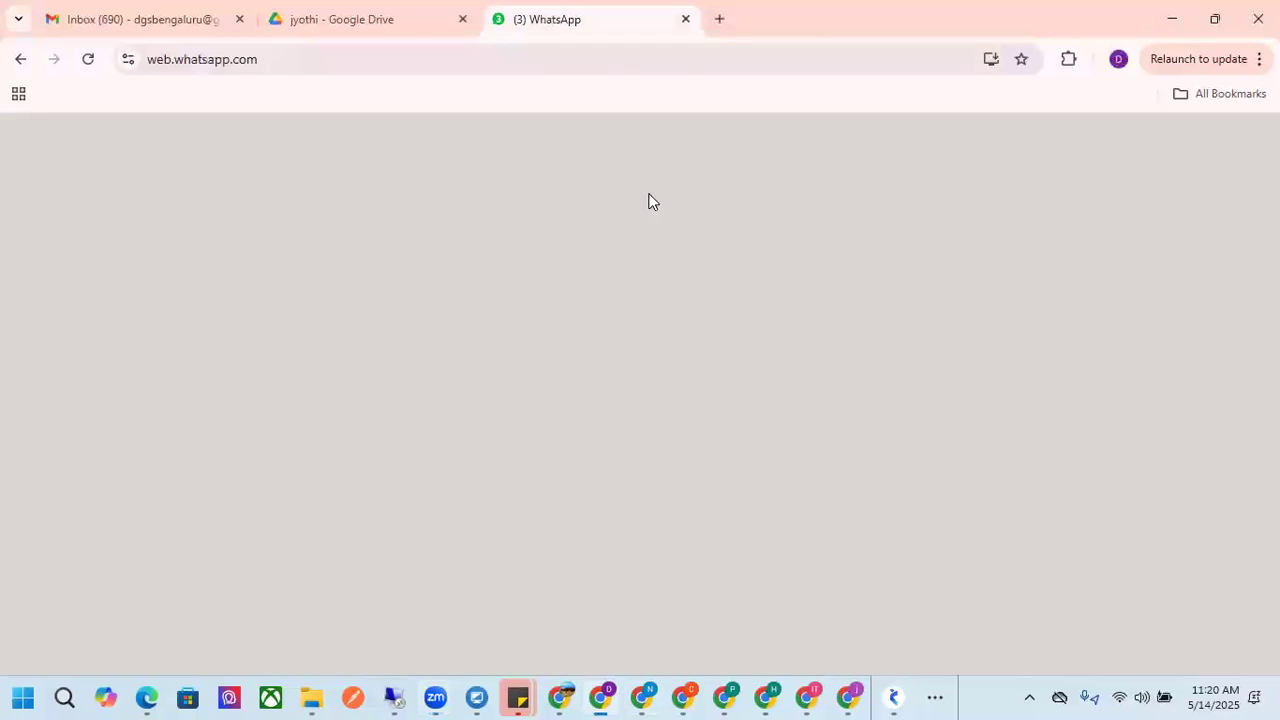
pyautogui.click(719, 19)
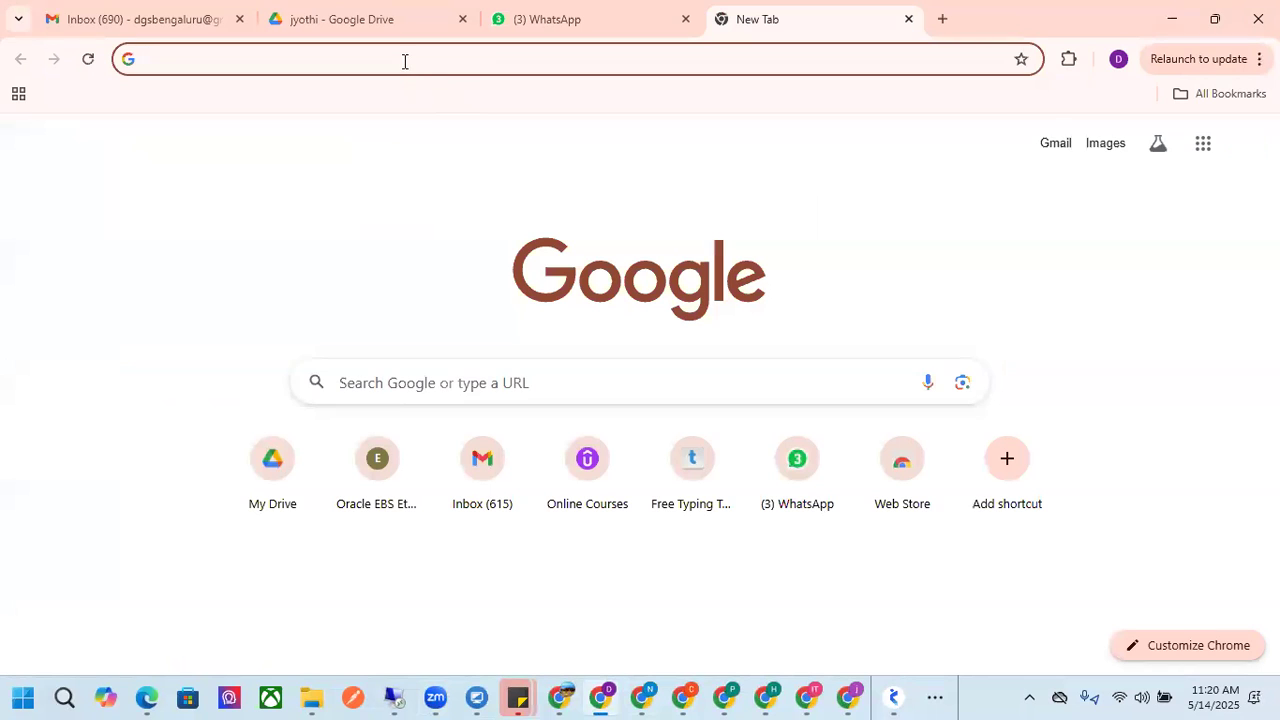
pyautogui.click(405, 61)
pyautogui.write('cu')
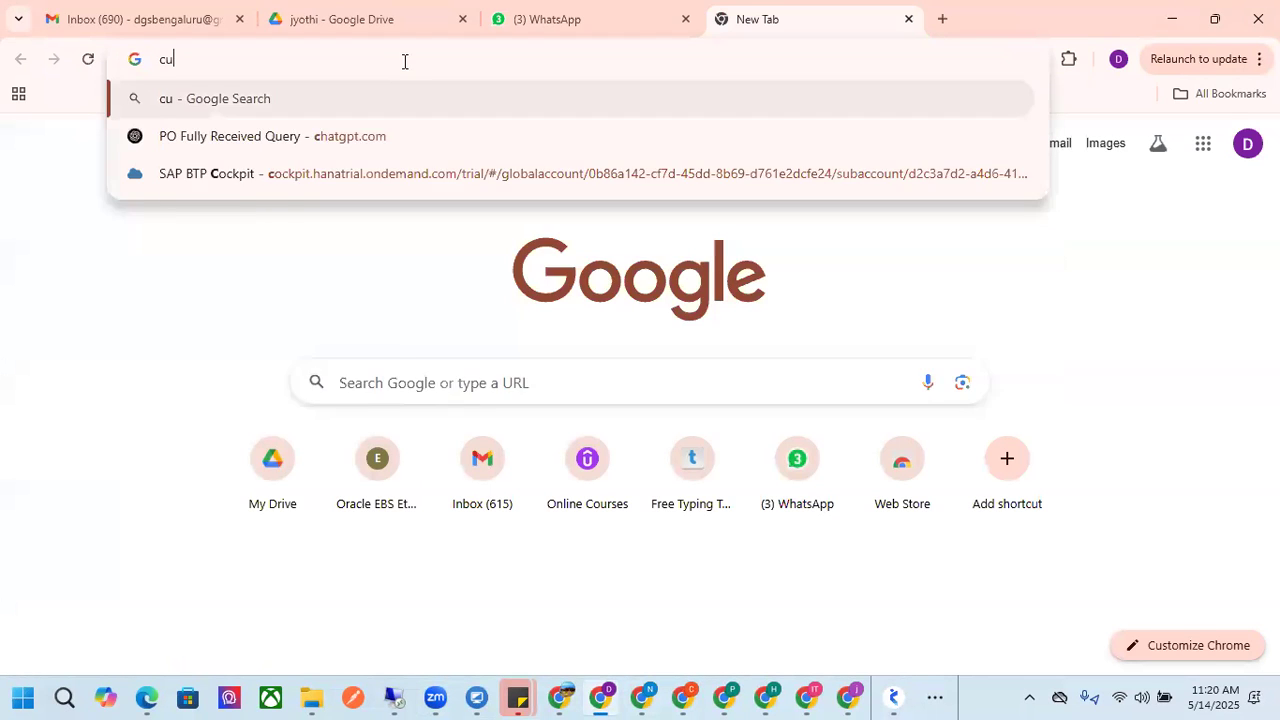
pyautogui.write('stomer sales order qy')
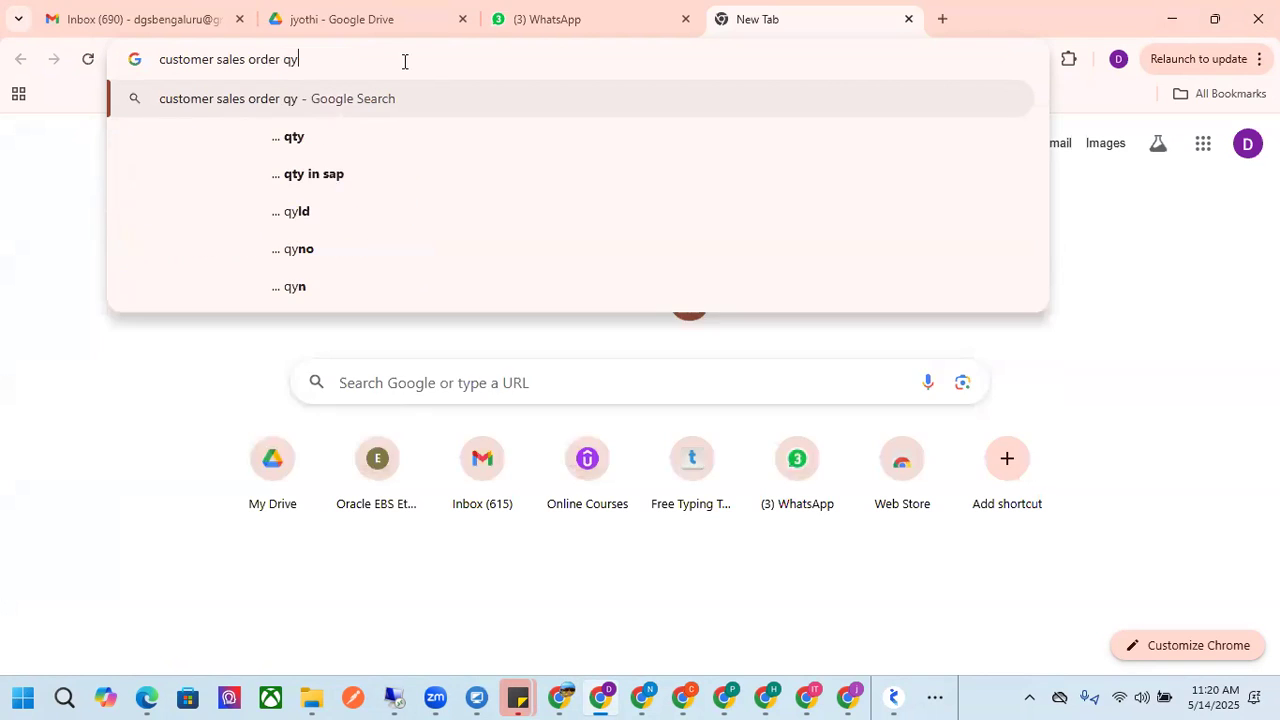
pyautogui.press('BackSpace')
pyautogui.write('ue')
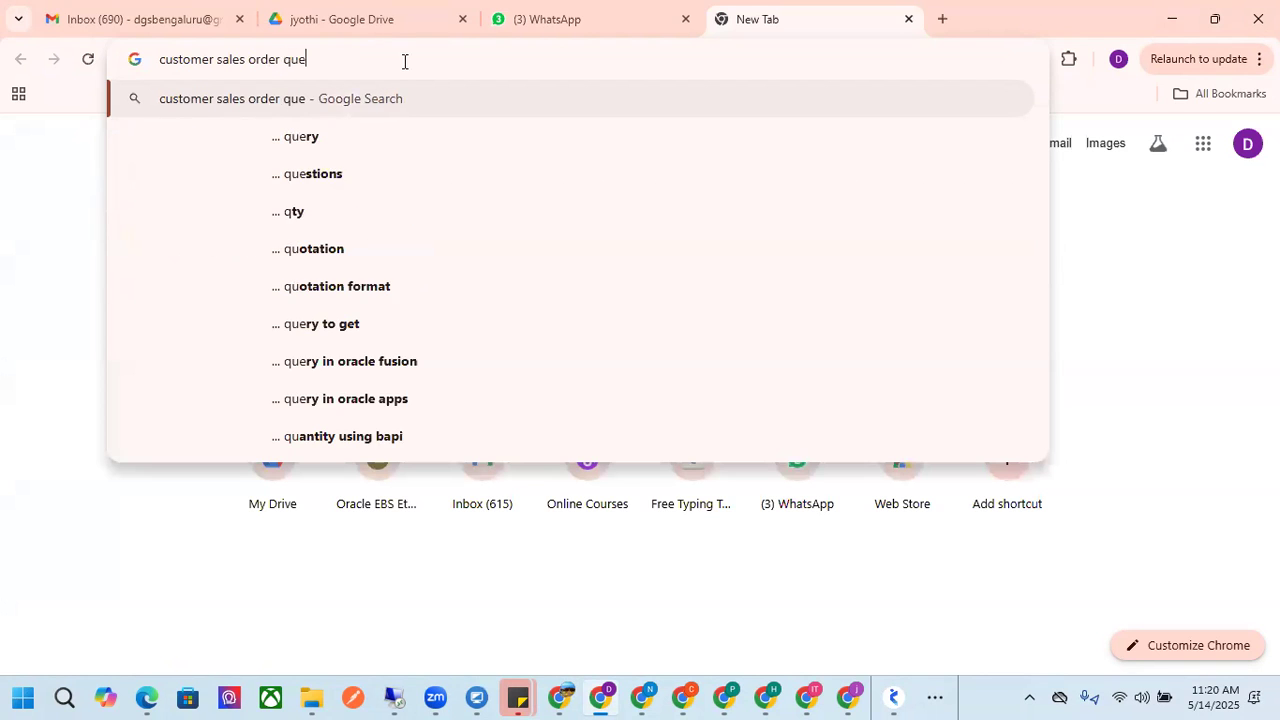
pyautogui.write('ry in oracle apps r12')
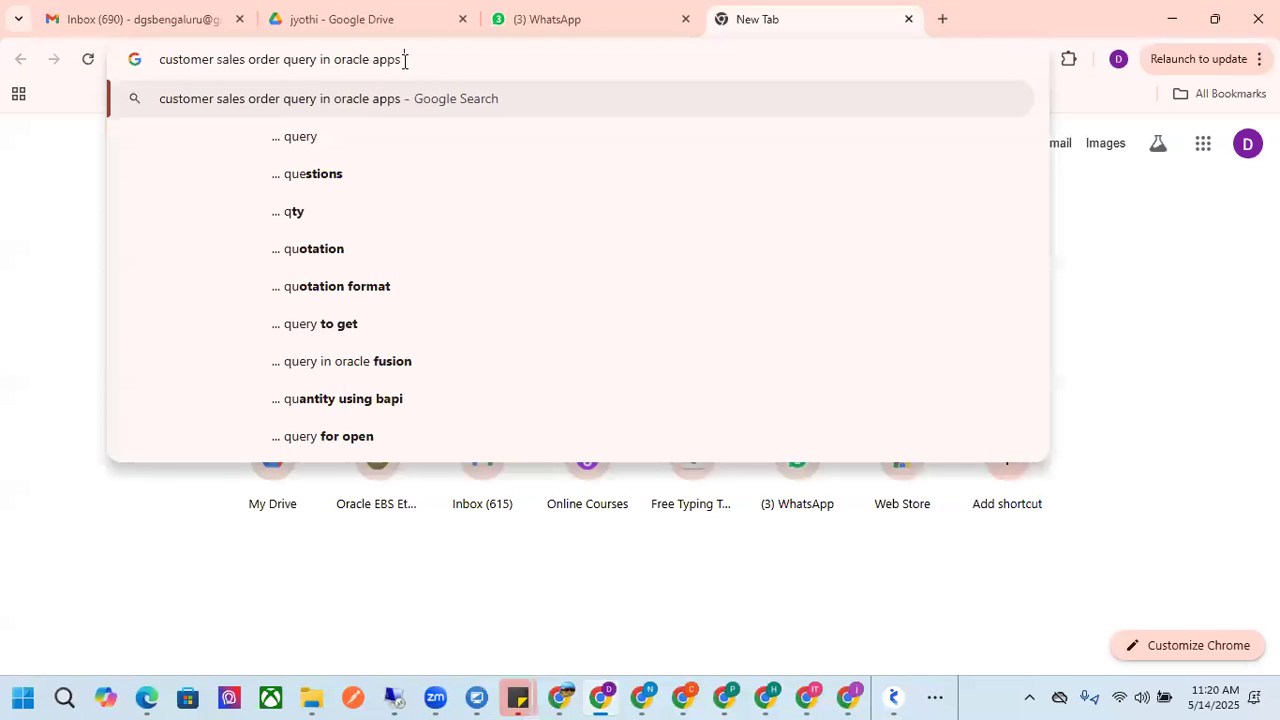
pyautogui.press('Return')
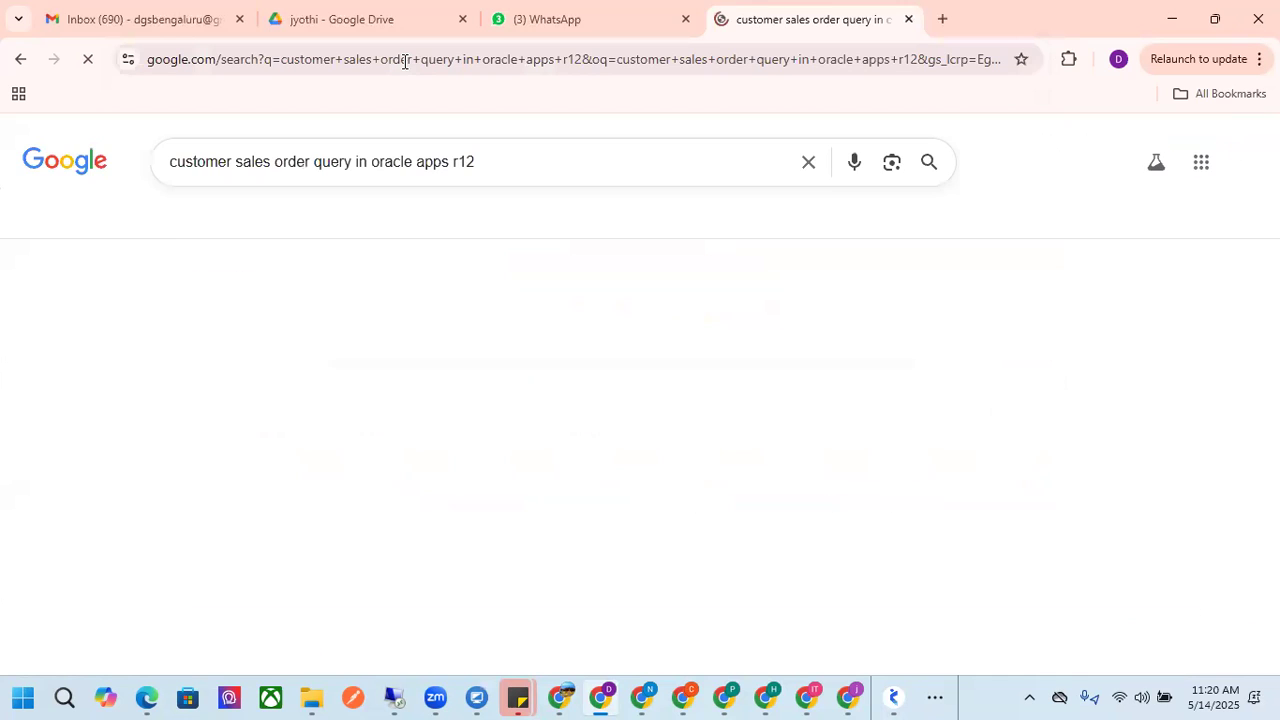
# Expand the search overview, open the Oracleapps88 Blog result on sales order header and line details, and look through its query
pyautogui.scroll(-1, 420, 425)
pyautogui.scroll(-1, 420, 425)
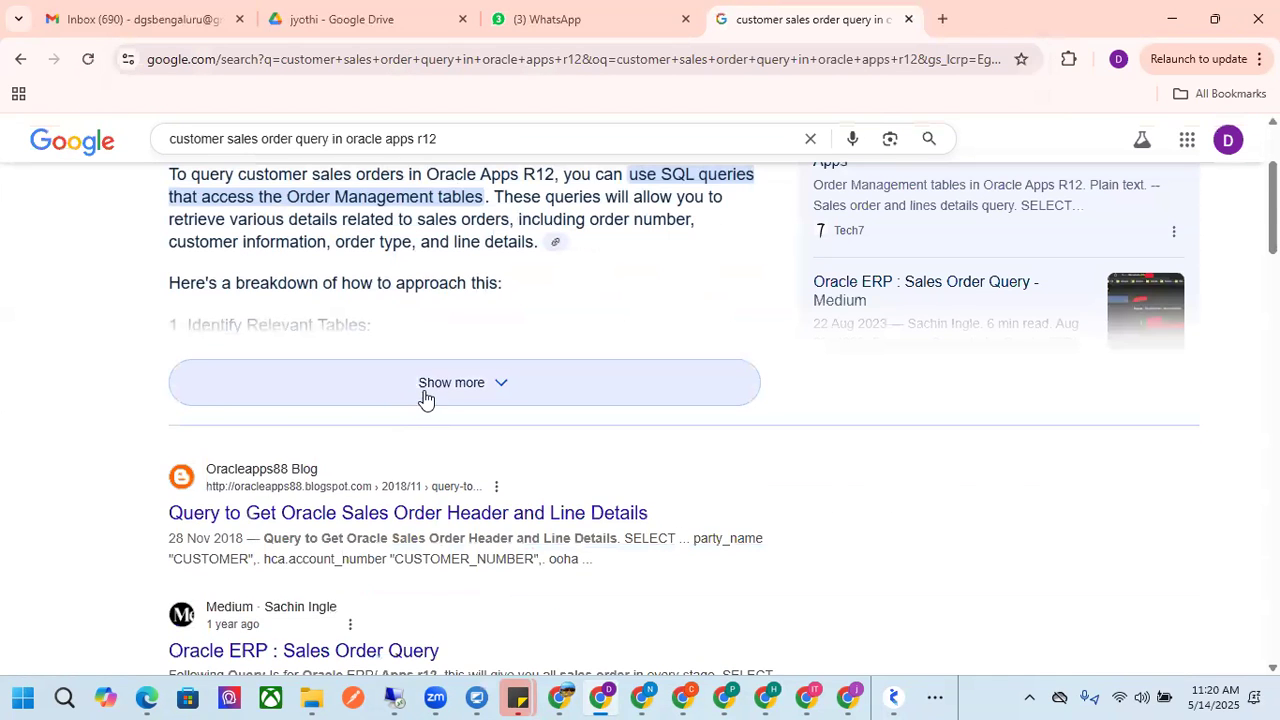
pyautogui.click(422, 398)
pyautogui.scroll(-3, 422, 405)
pyautogui.scroll(-3, 422, 408)
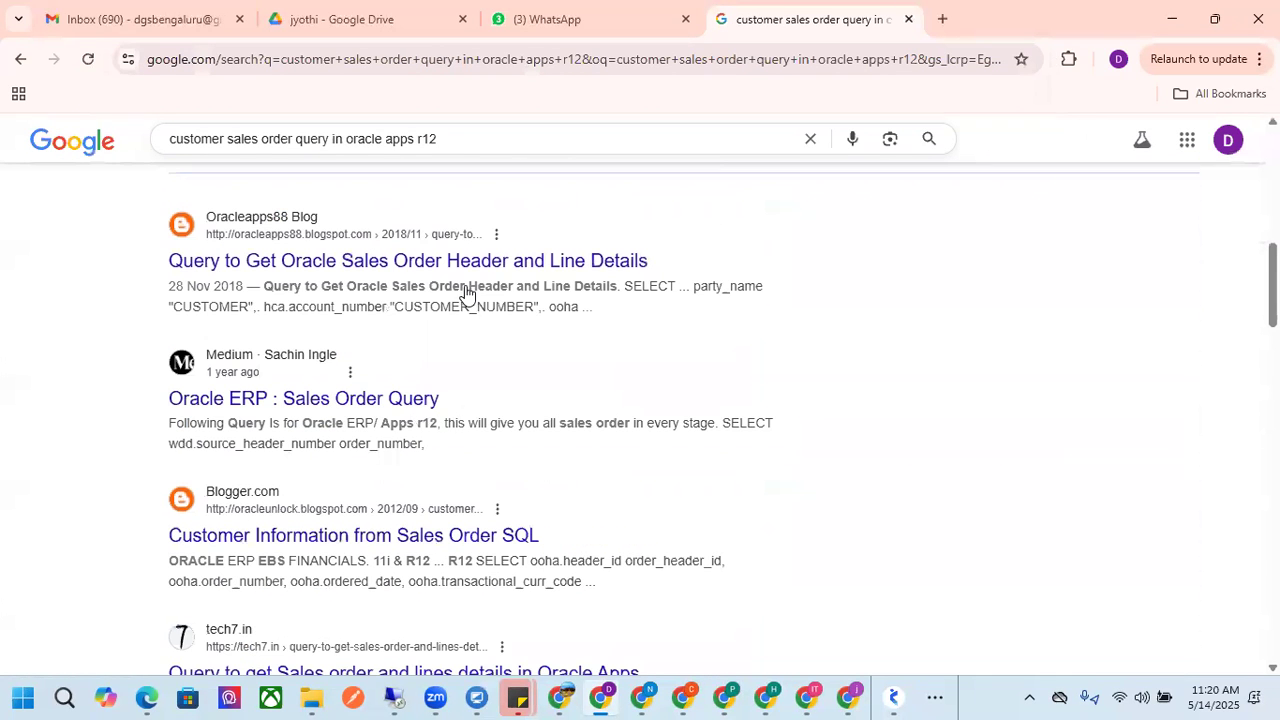
pyautogui.click(488, 272)
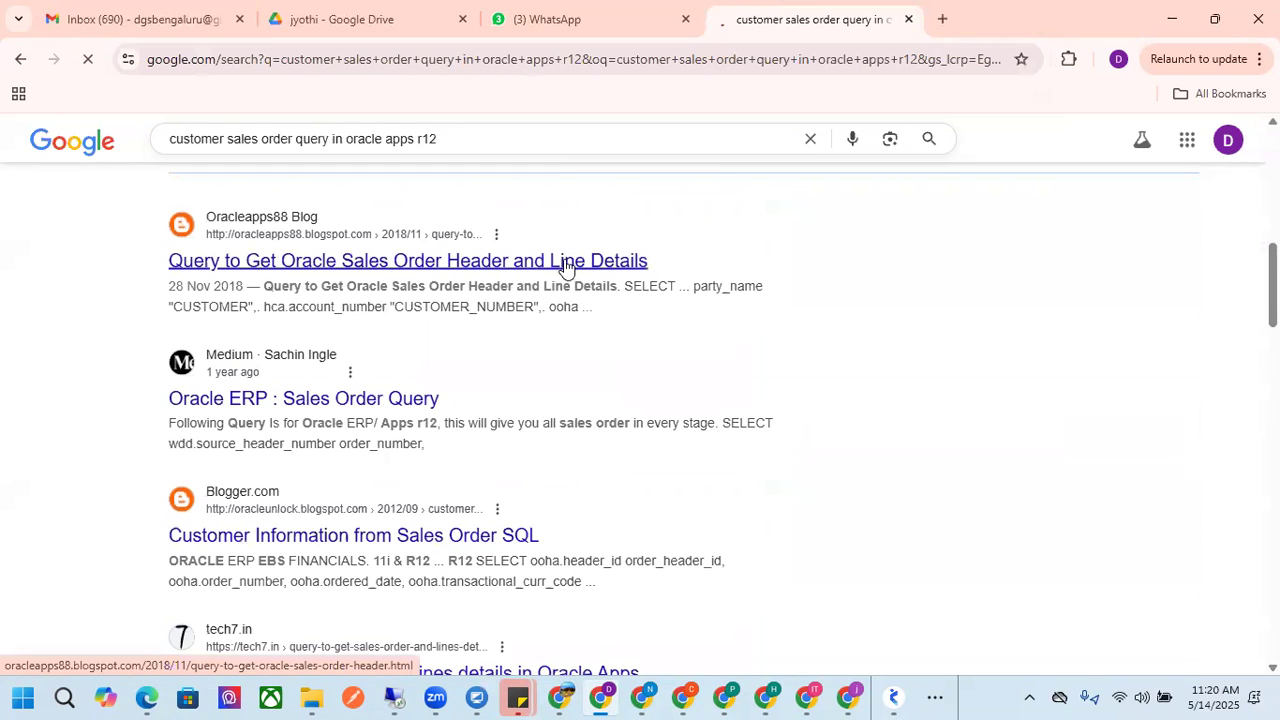
pyautogui.scroll(-10, 408, 366)
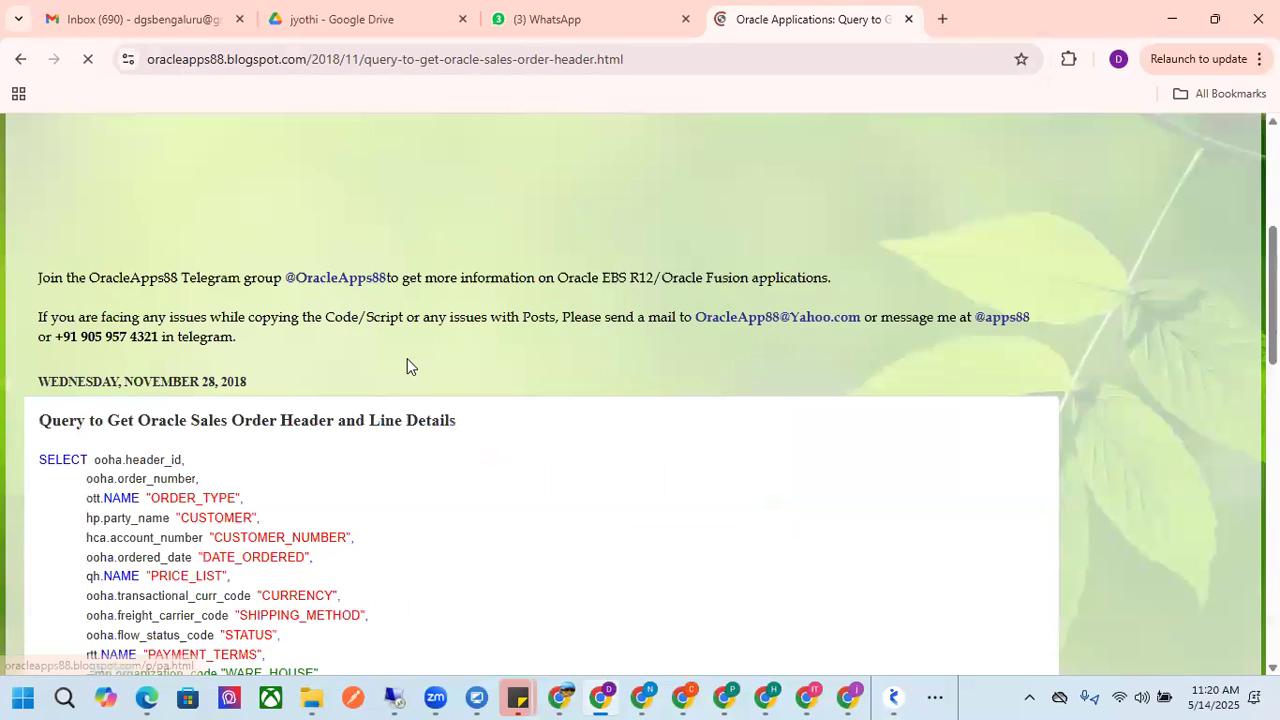
pyautogui.scroll(-3, 209, 369)
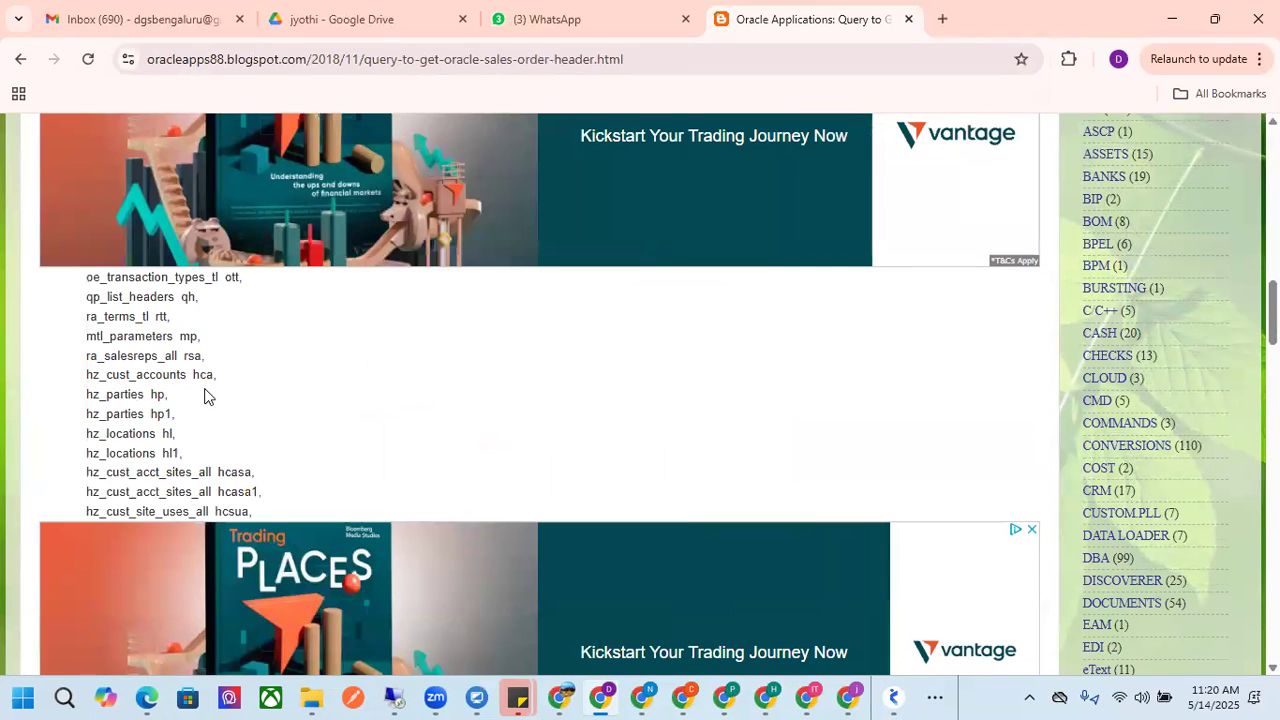
# Open ChatGPT in a new browser tab and dismiss its login prompt
pyautogui.click(942, 19)
pyautogui.click(550, 55)
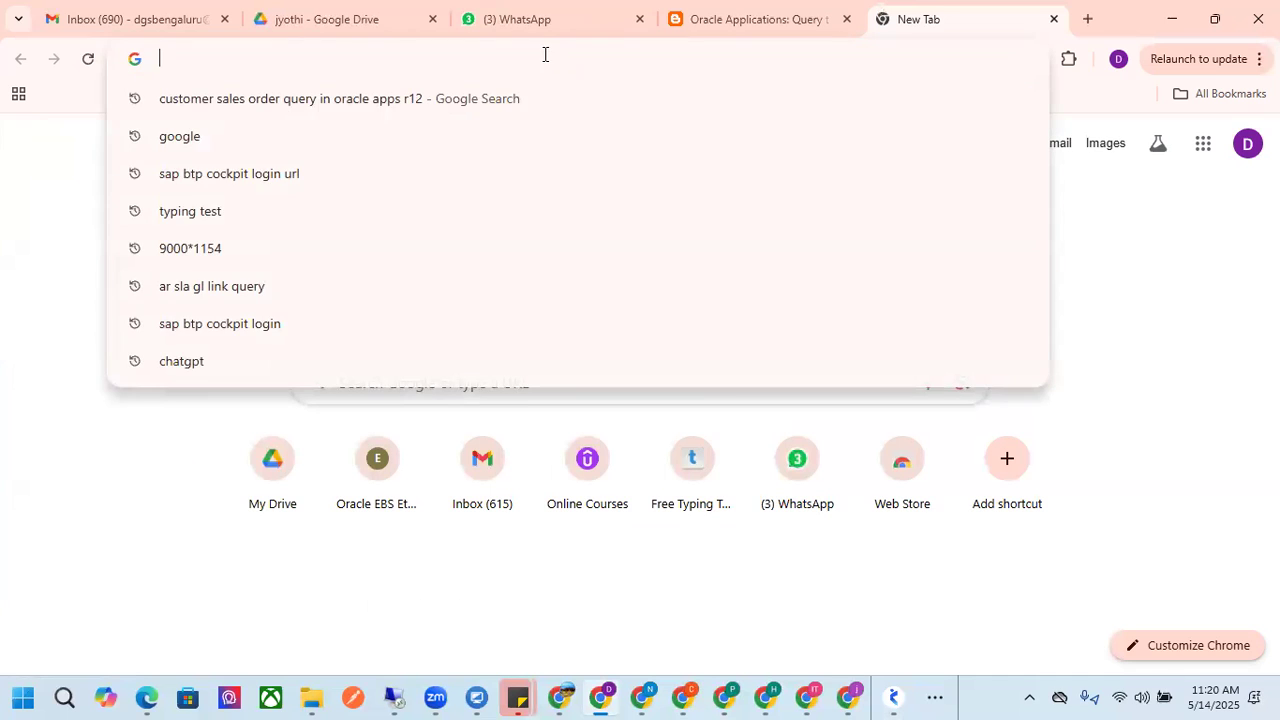
pyautogui.write('chat')
pyautogui.press('Return')
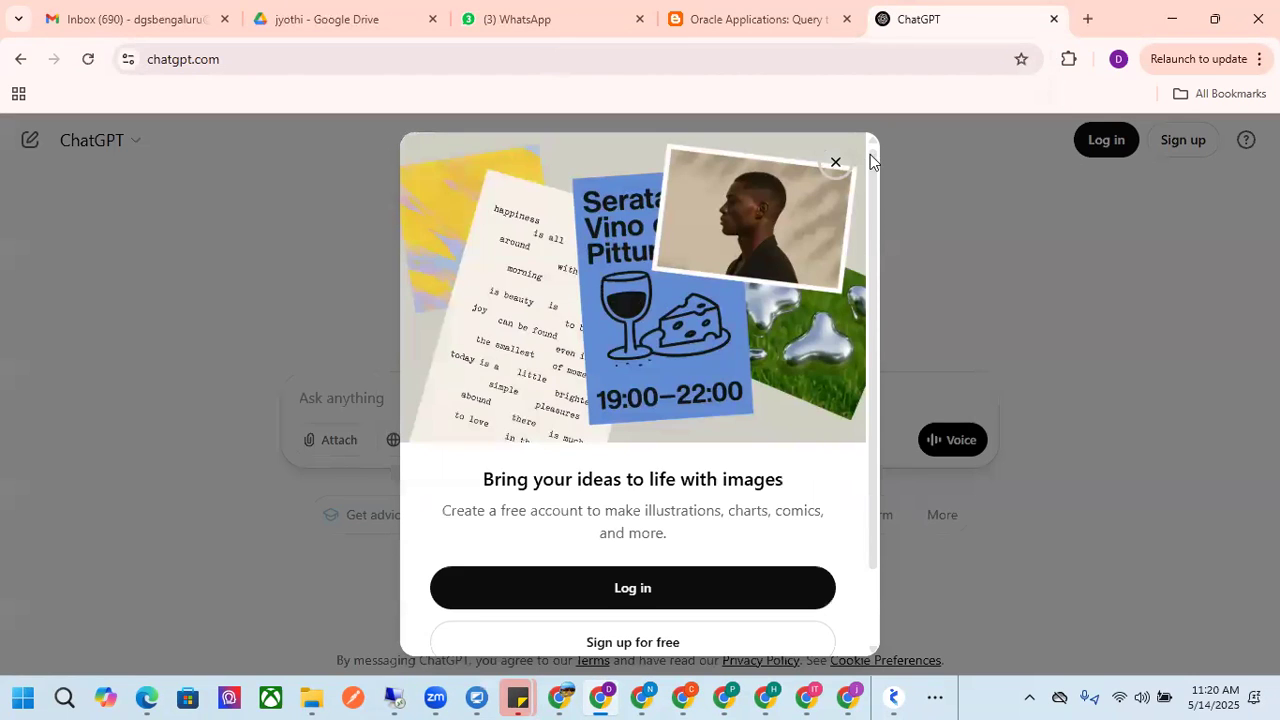
pyautogui.click(834, 161)
# Ask ChatGPT for "oracle apps customer and sales order query give non ansi joins"
pyautogui.click(363, 393)
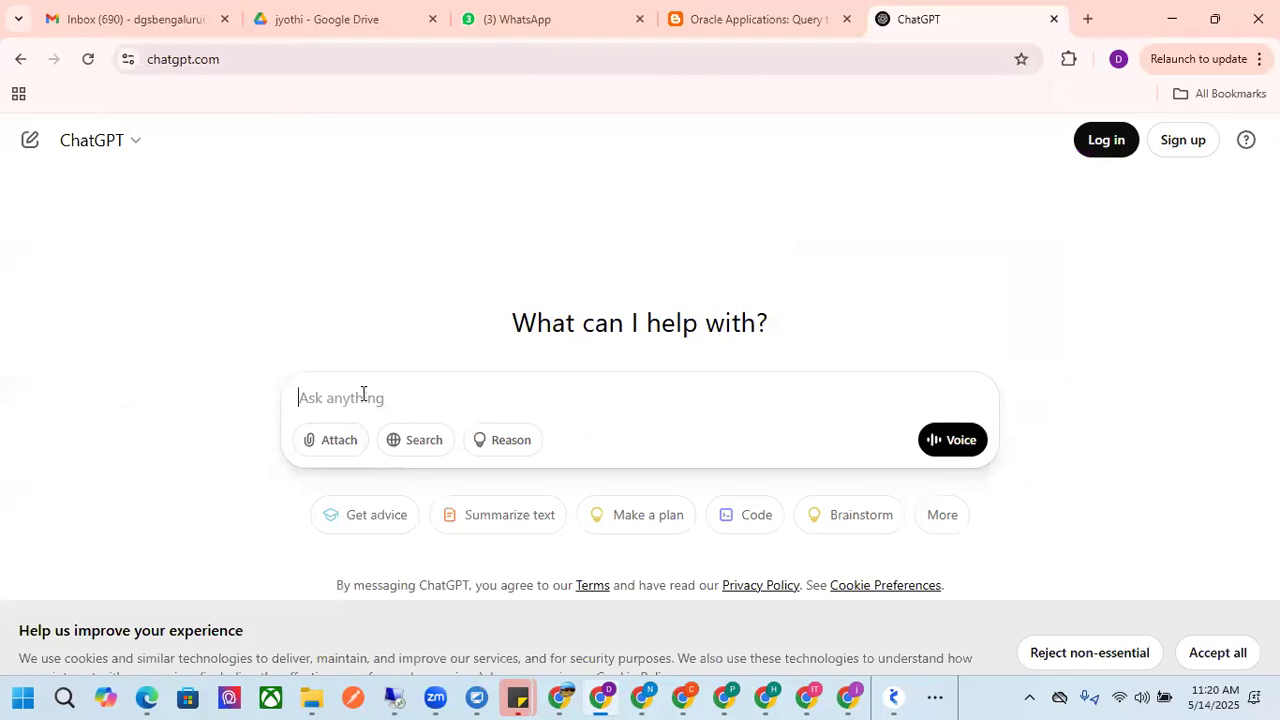
pyautogui.write('oracle apps customer and sala')
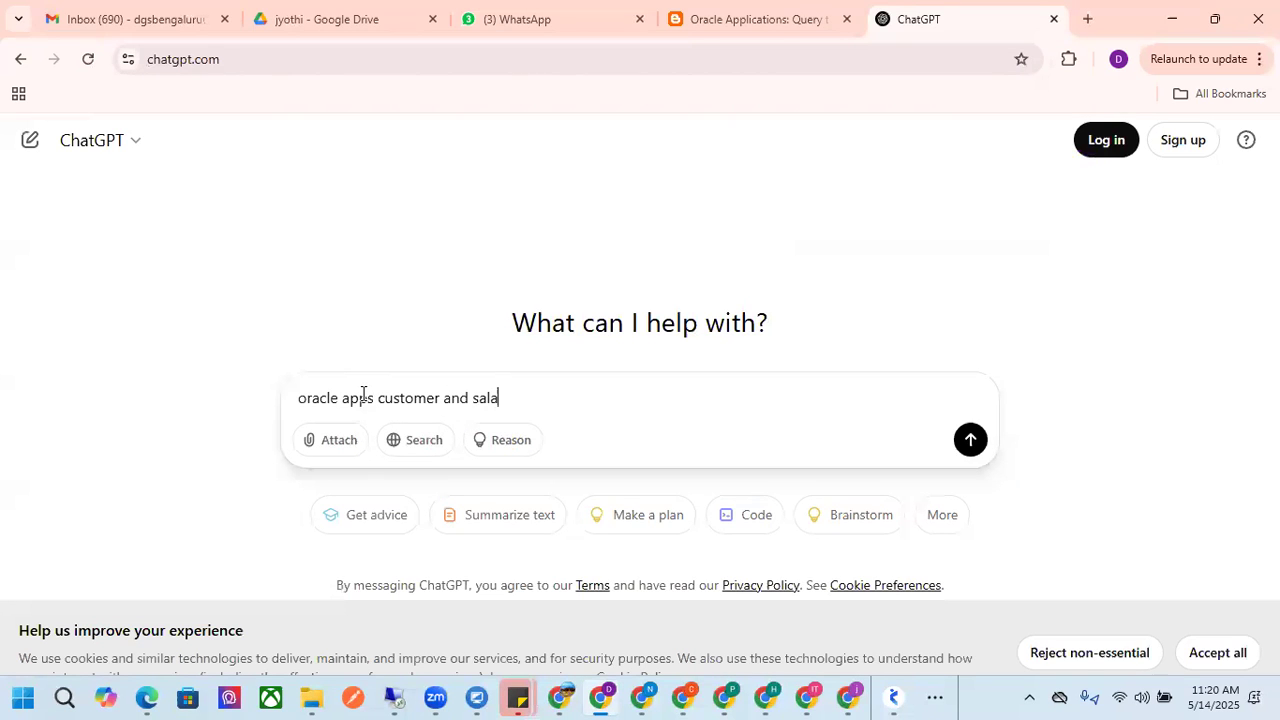
pyautogui.press('BackSpace')
pyautogui.write('es orde')
pyautogui.write('r query giv')
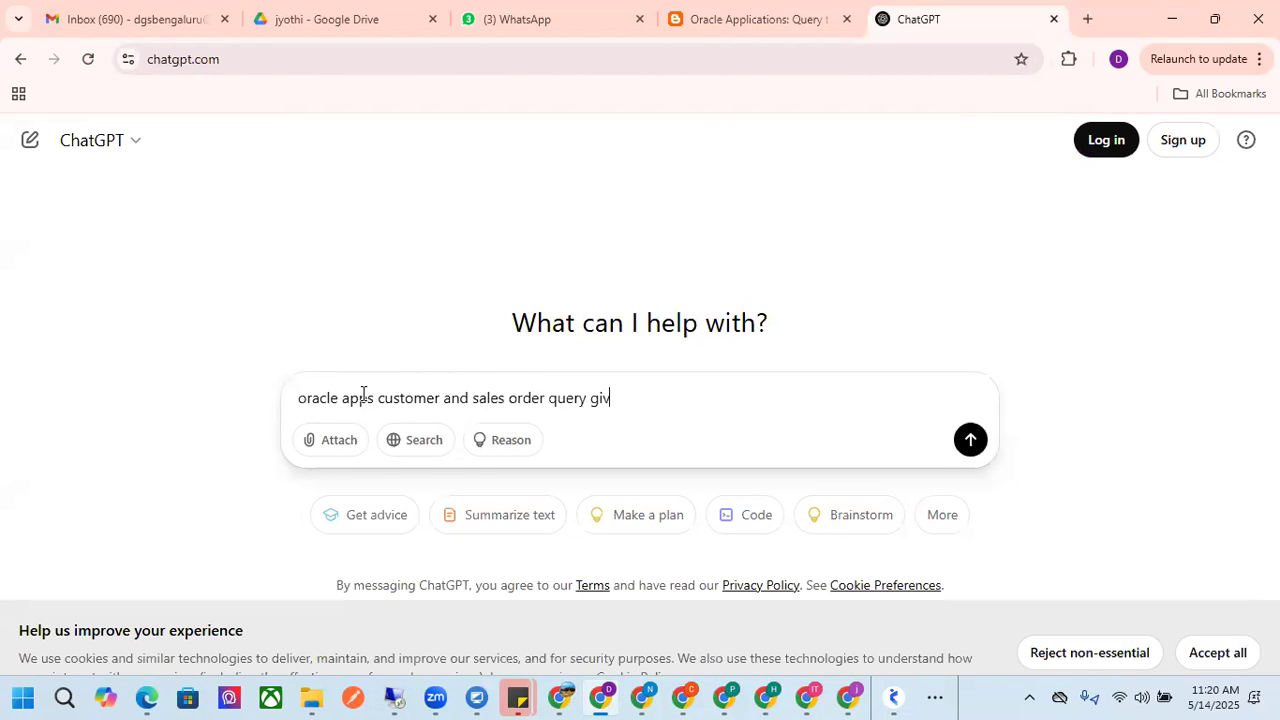
pyautogui.write('e no n ansi joins')
pyautogui.press('Return')
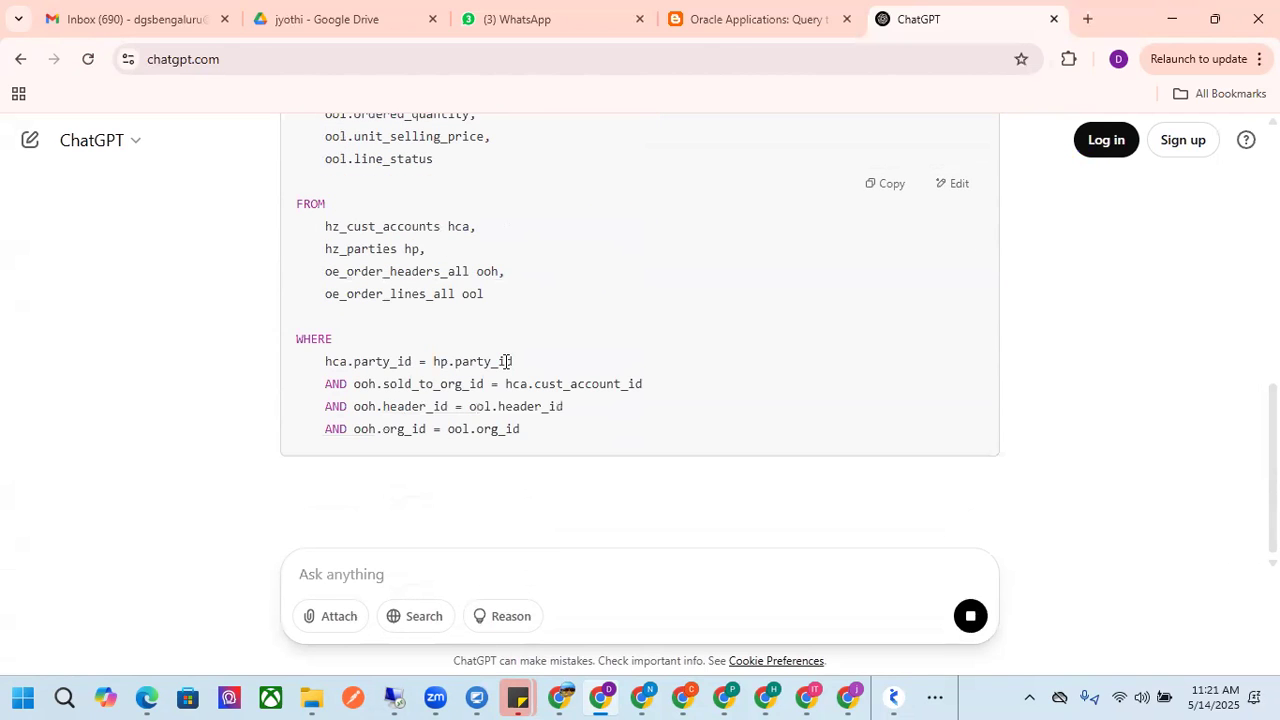
# Examine the generated query's selected columns, tables and join conditions, highlighting the sold_to_org_id and header_id joins
pyautogui.moveTo(361, 339); pyautogui.dragTo(654, 362)
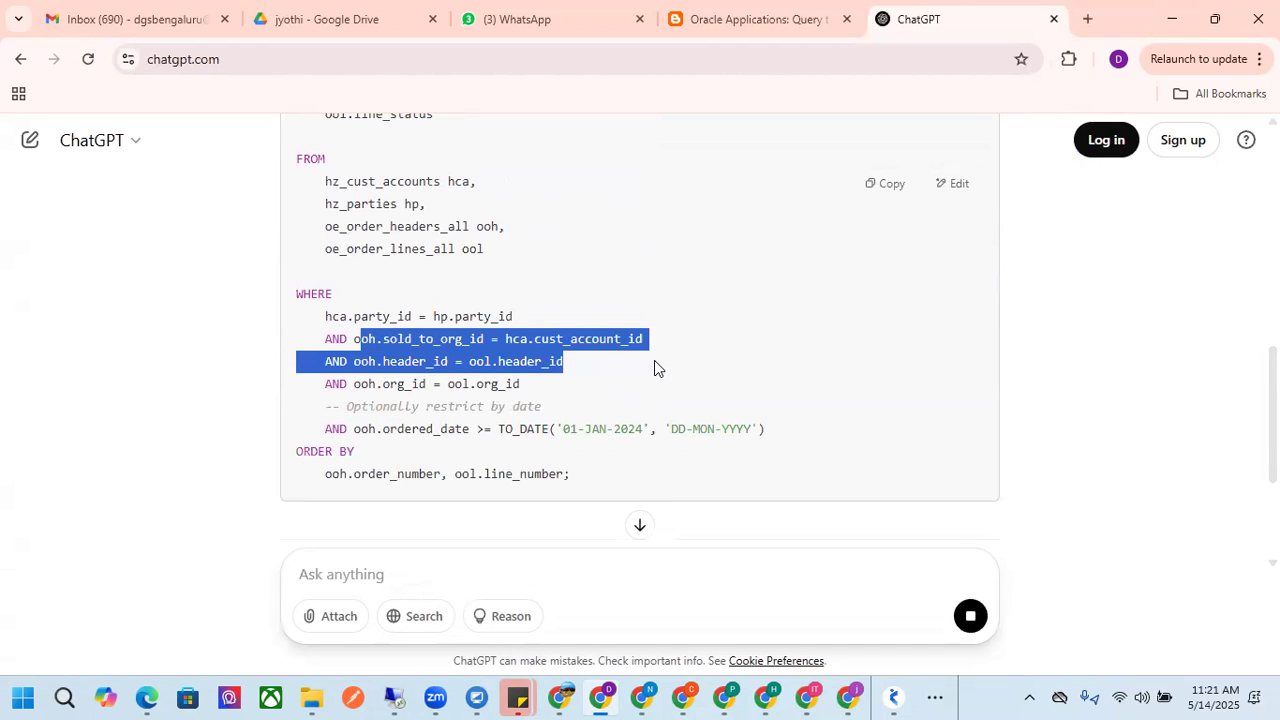
pyautogui.click(611, 318)
pyautogui.scroll(5, 611, 318)
pyautogui.scroll(-3, 611, 318)
pyautogui.scroll(-3, 611, 317)
pyautogui.scroll(2, 515, 355)
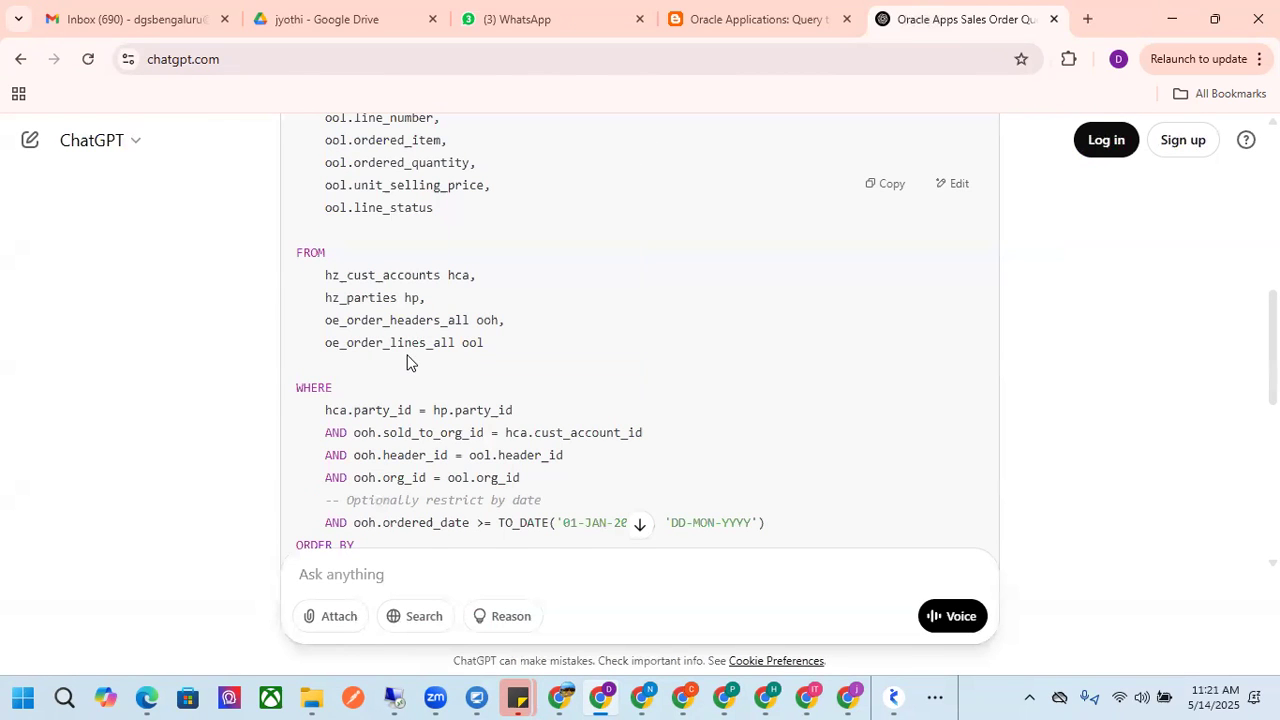
pyautogui.scroll(2, 410, 362)
pyautogui.scroll(-1, 408, 358)
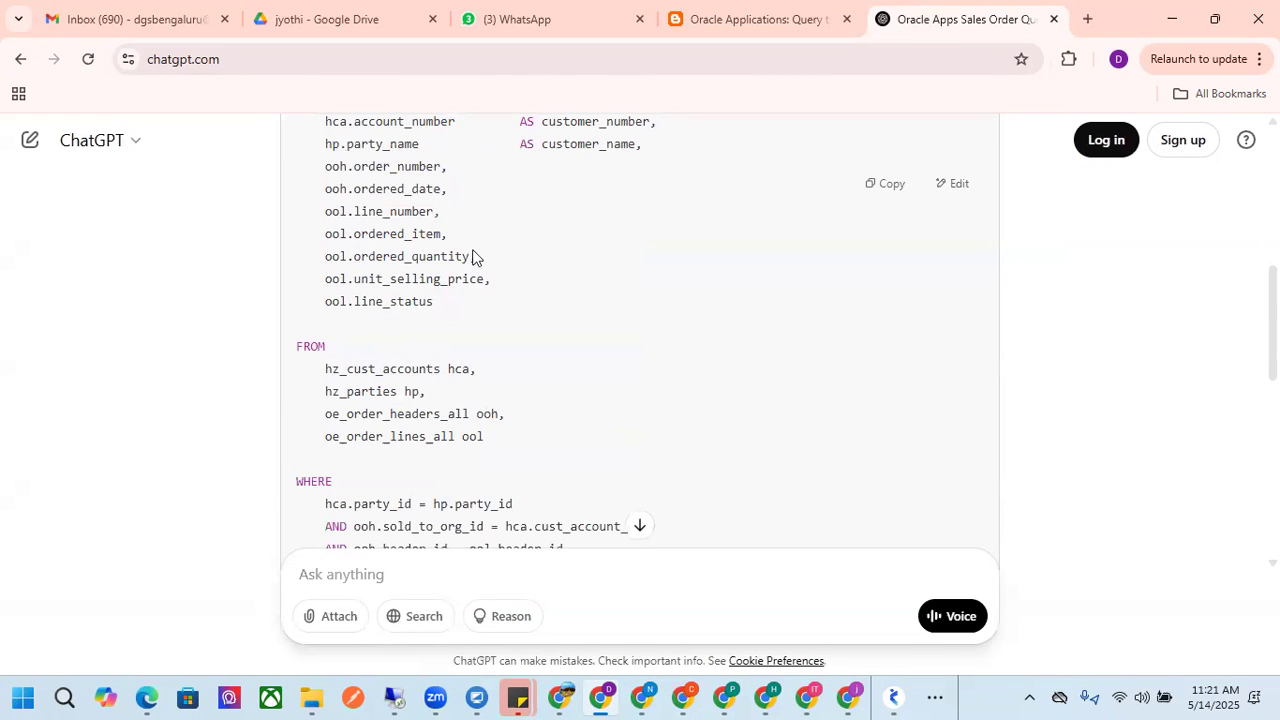
pyautogui.scroll(-3, 487, 264)
pyautogui.scroll(2, 427, 300)
pyautogui.scroll(3, 428, 258)
# Copy the generated SQL and paste it a few blank lines below the existing query in Toad
pyautogui.click(893, 249)
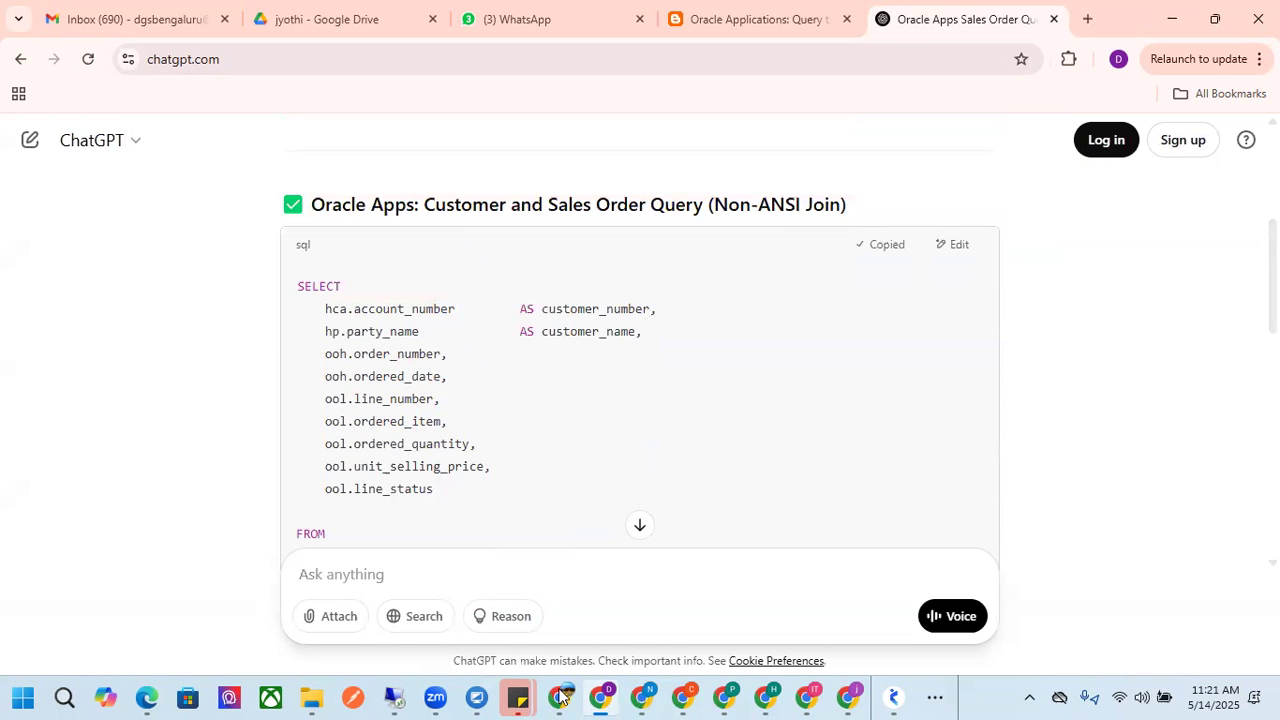
pyautogui.click(276, 301)
pyautogui.press('Return')
pyautogui.press('Return')
pyautogui.press('Return')
pyautogui.hotkey('ctrl', 'v')
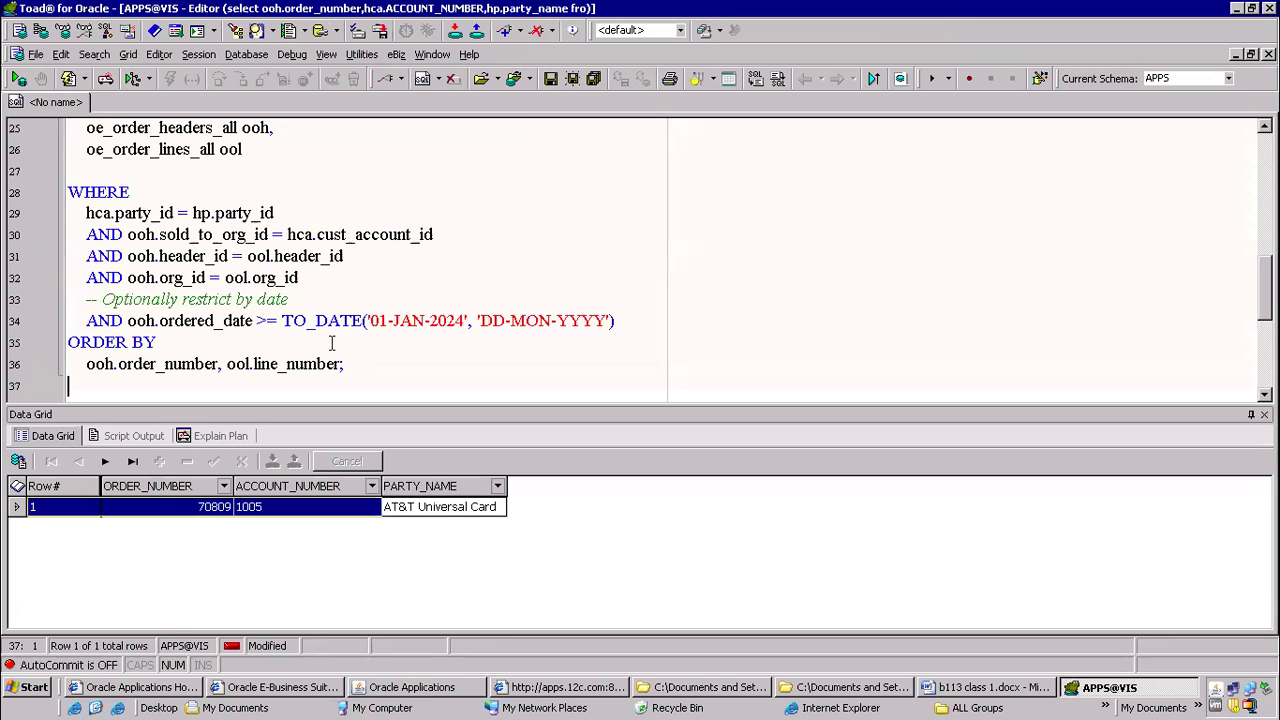
# Remove the blank lines before WHERE and FROM in the pasted query
pyautogui.scroll(2, 268, 303)
pyautogui.click(275, 270)
pyautogui.press('Delete')
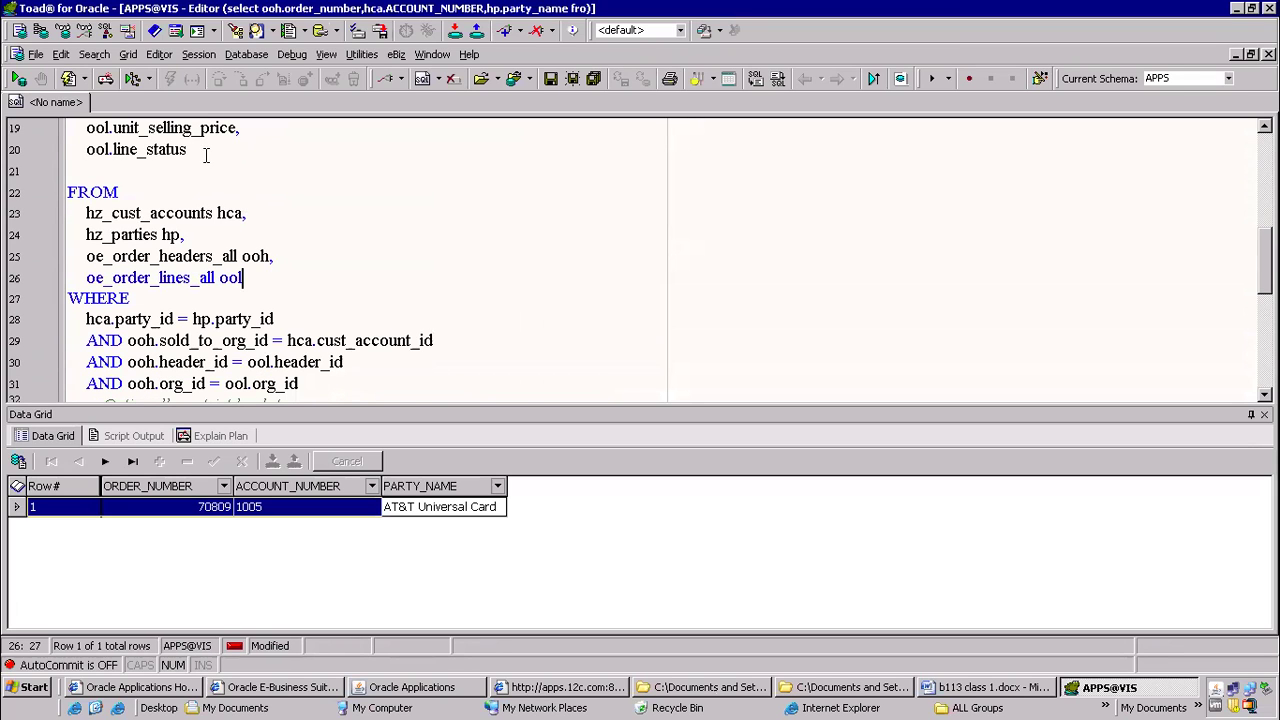
pyautogui.click(202, 152)
pyautogui.press('Delete')
# Copy the condition ooh.order_number = '70809' from the first query
pyautogui.hotkey('ctrl', 'Home')
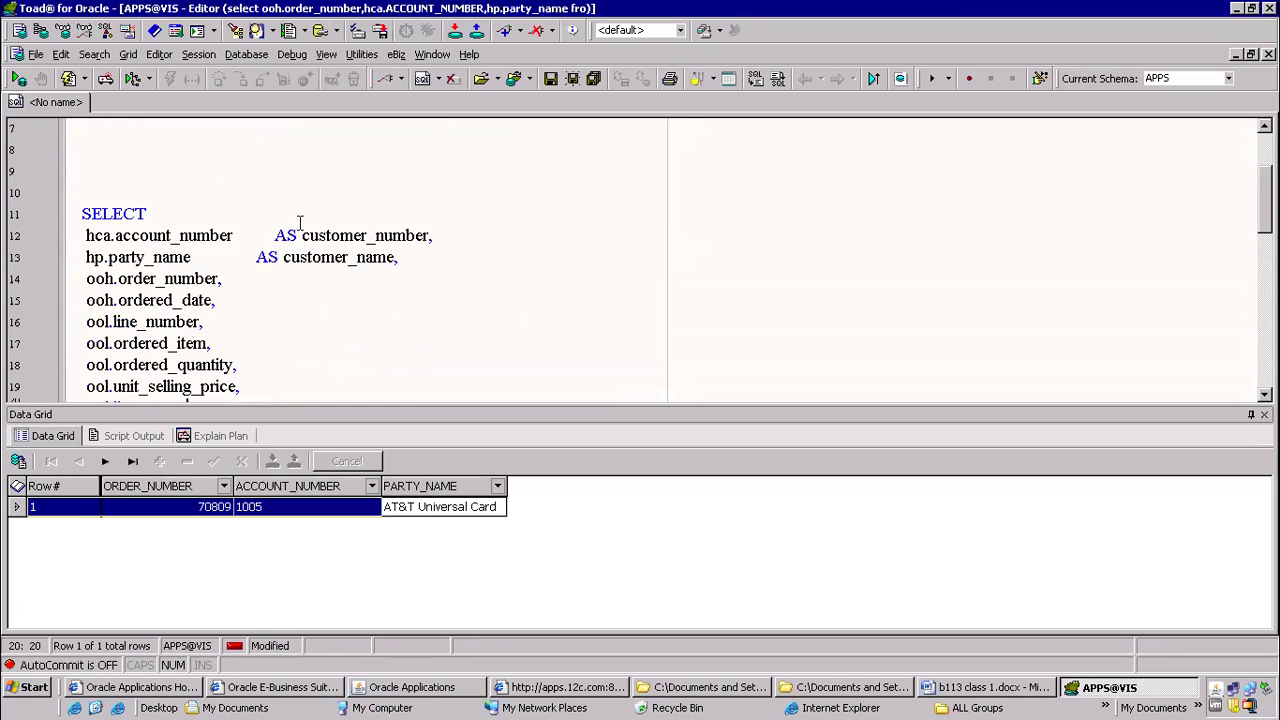
pyautogui.hotkey('ctrl', 'v')
pyautogui.moveTo(324, 234); pyautogui.dragTo(121, 234)
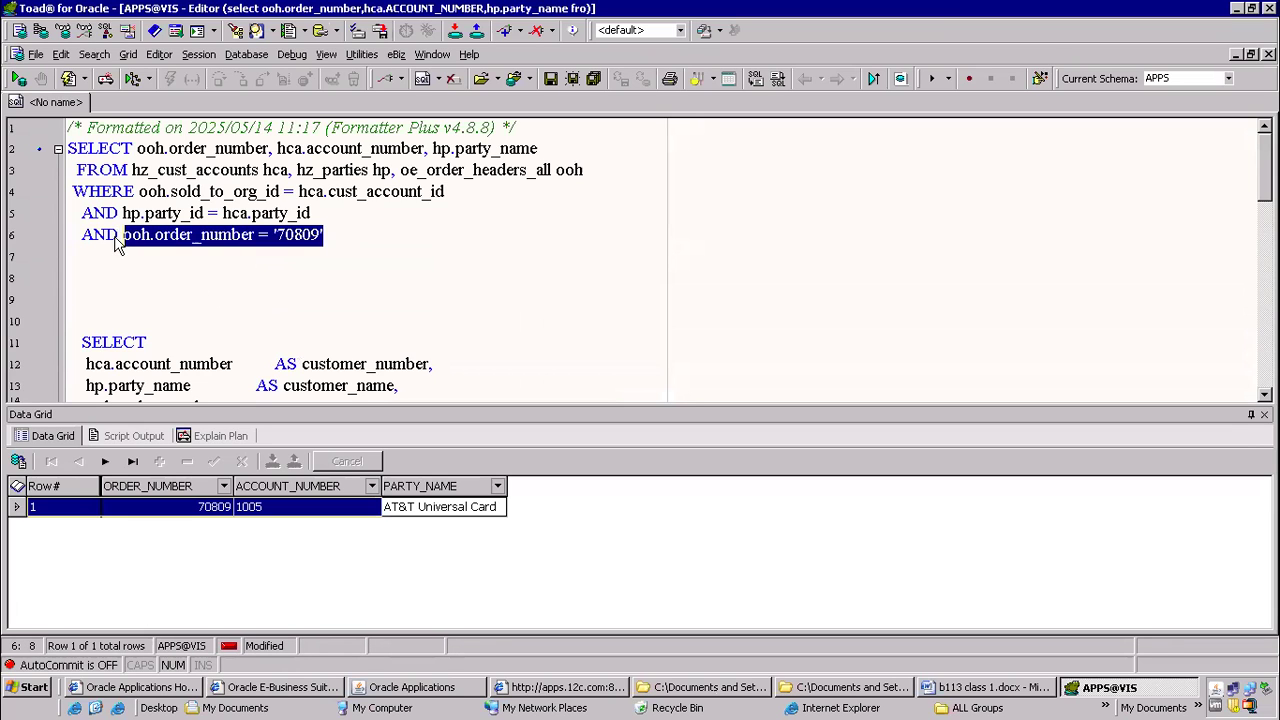
pyautogui.click(307, 260)
# Replace the date restriction and its comment in the pasted query with ooh.order_number = '70809'
pyautogui.scroll(-8, 320, 310)
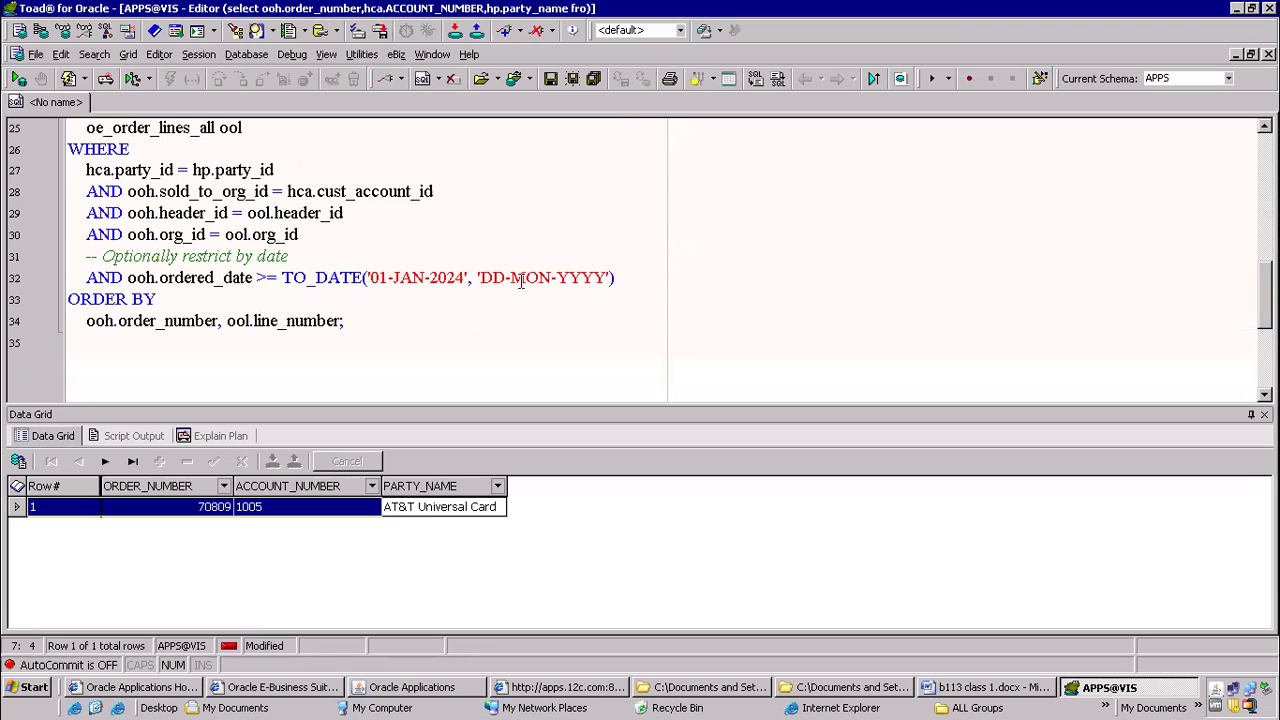
pyautogui.click(619, 277)
pyautogui.moveTo(619, 277); pyautogui.dragTo(66, 283)
pyautogui.hotkey('shift', 'Up')
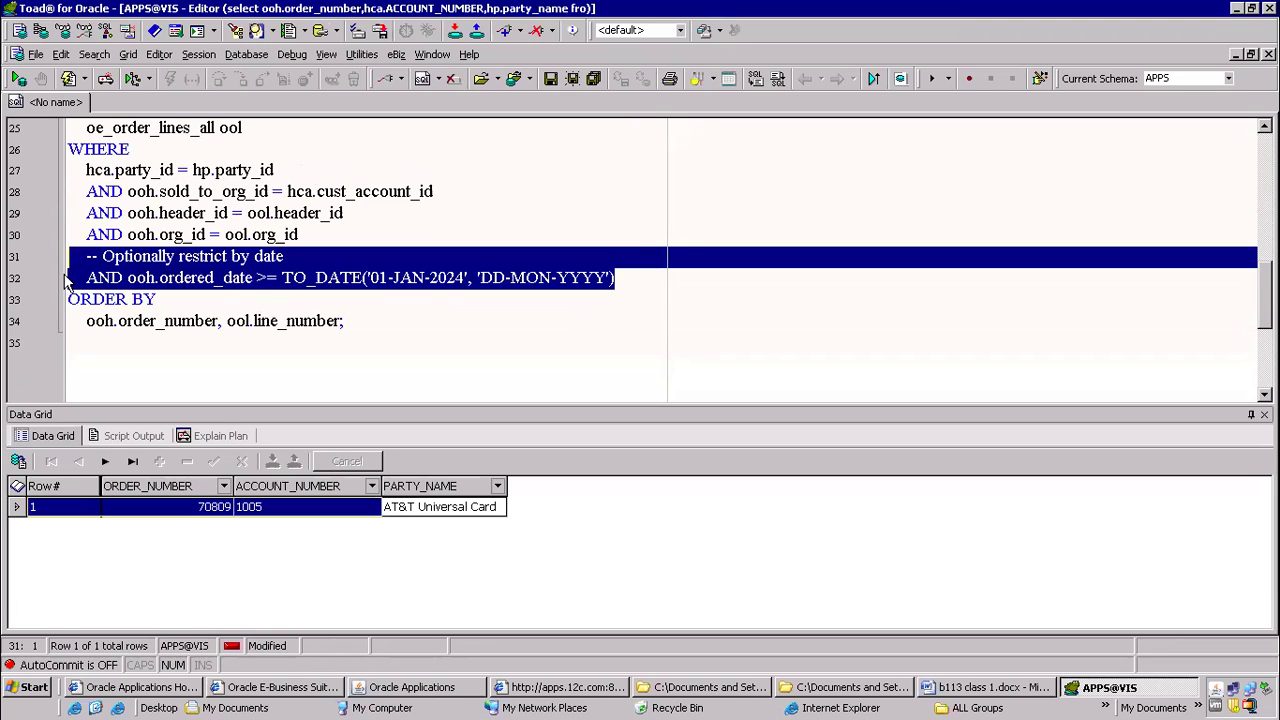
pyautogui.press('Delete')
pyautogui.hotkey('ctrl', 'v')
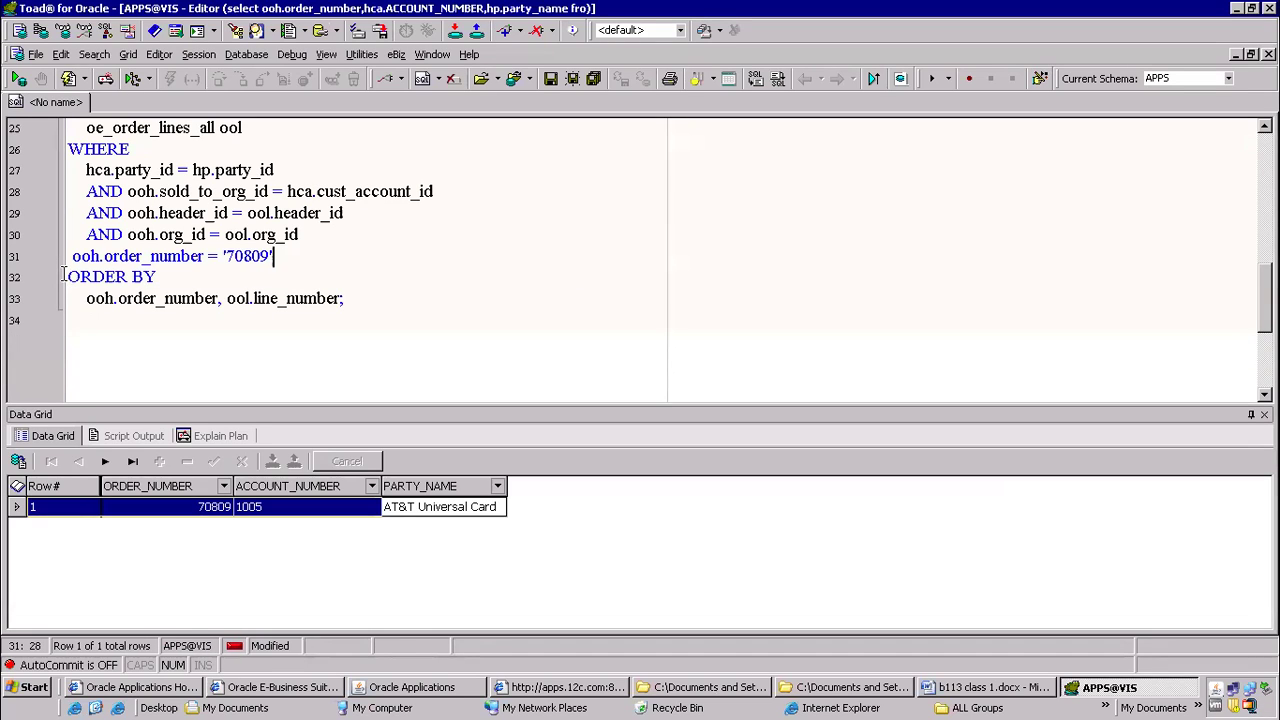
# Add "and" before the pasted order number condition and run the query, closing any message box
pyautogui.press('Left')
pyautogui.press('Left')
pyautogui.press('Left')
pyautogui.press('Left')
pyautogui.press('Left')
pyautogui.press('Left')
pyautogui.press('Left')
pyautogui.press('Left')
pyautogui.press('Left')
pyautogui.press('Left')
pyautogui.press('Left')
pyautogui.press('Left')
pyautogui.press('Left')
pyautogui.press('Left')
pyautogui.press('Left')
pyautogui.press('Left')
pyautogui.press('Left')
pyautogui.press('Left')
pyautogui.press('Left')
pyautogui.press('Left')
pyautogui.press('Left')
pyautogui.press('Left')
pyautogui.write('and')
pyautogui.press('F9')
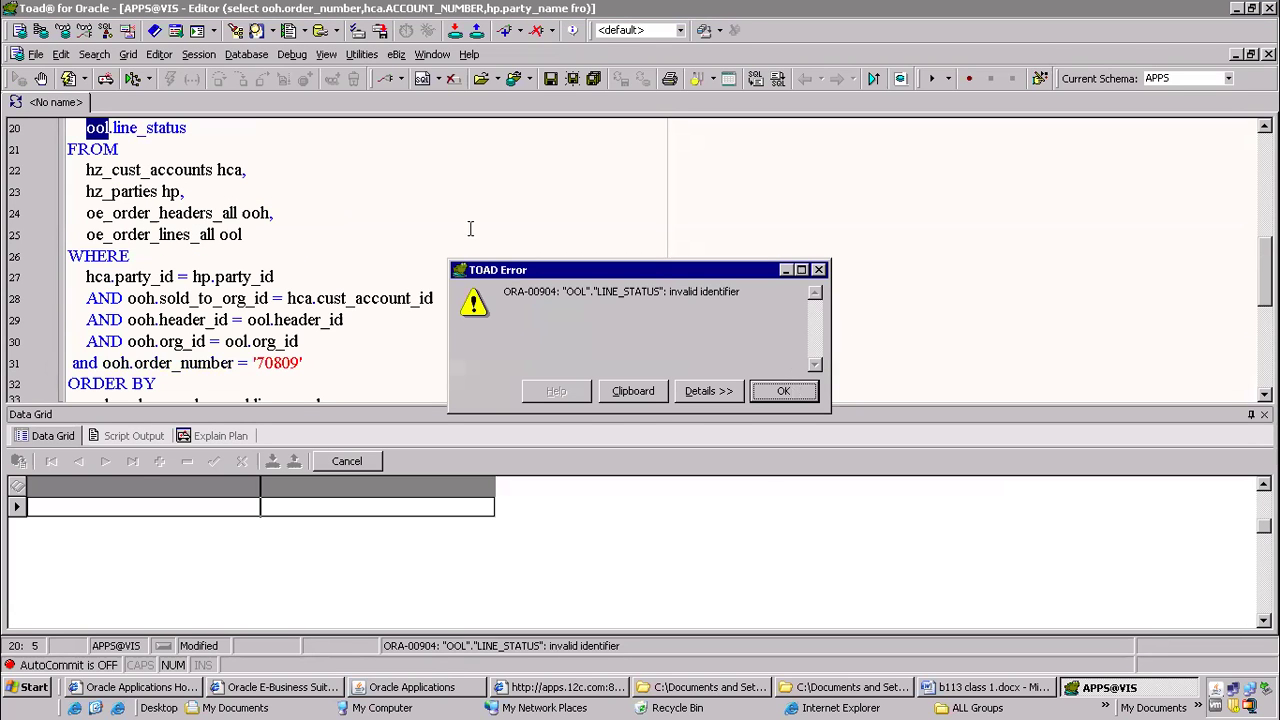
pyautogui.press('Return')
# Change the selected column ool.line_status to ool.flow_status_code and run the query again
pyautogui.scroll(1, 117, 122)
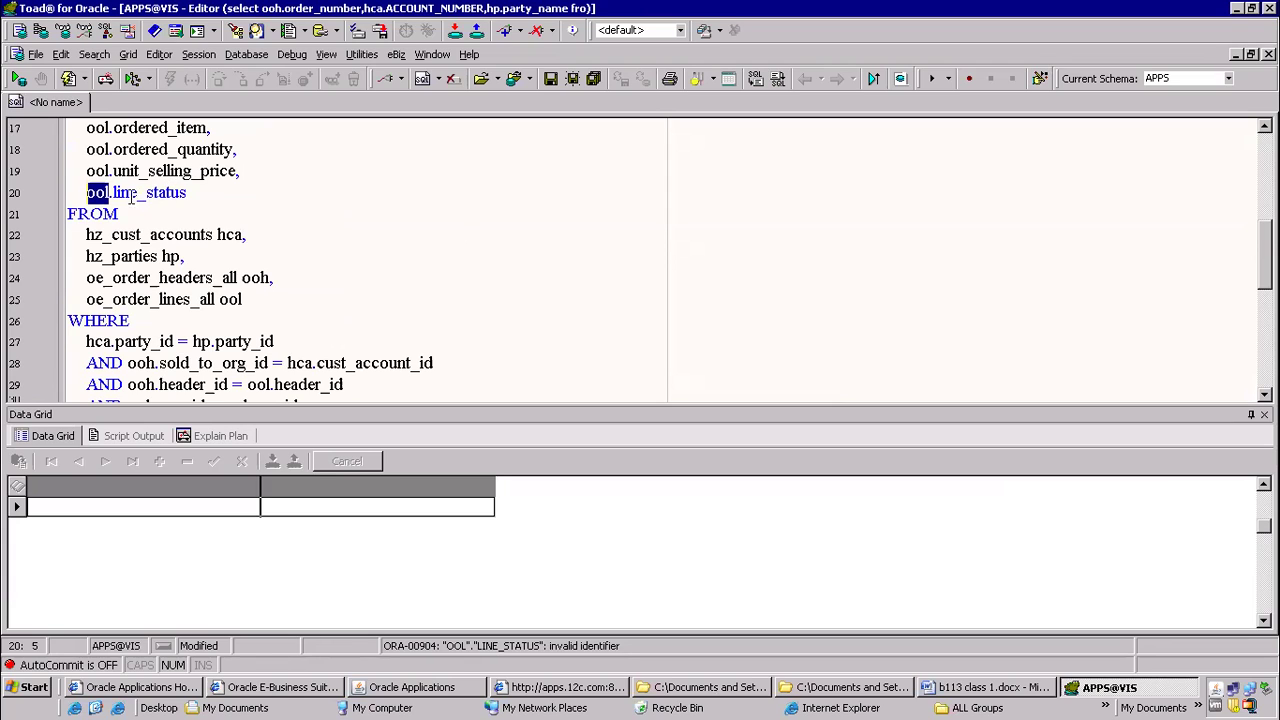
pyautogui.doubleClick(131, 195)
pyautogui.write('flow')
pyautogui.press('Right')
pyautogui.press('Right')
pyautogui.press('Right')
pyautogui.press('Right')
pyautogui.press('Right')
pyautogui.press('Right')
pyautogui.press('Right')
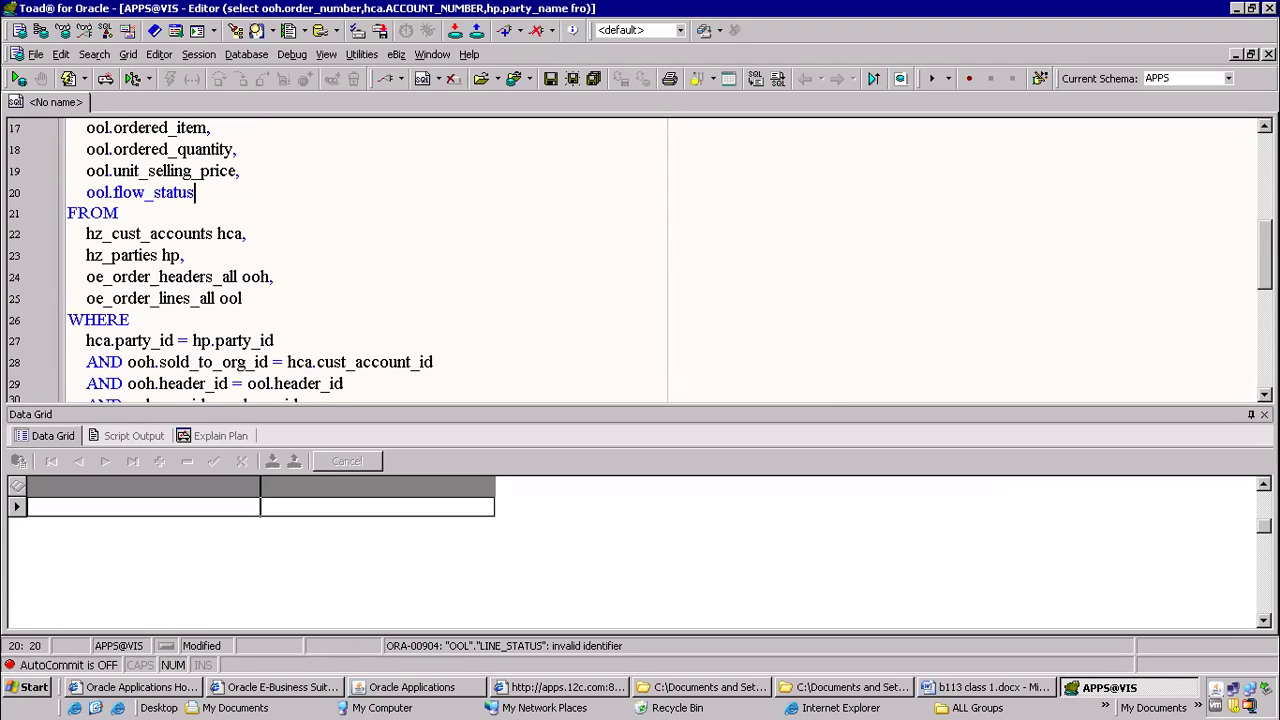
pyautogui.press('Up')
pyautogui.click(204, 192)
pyautogui.write('_code')
pyautogui.press('F9')
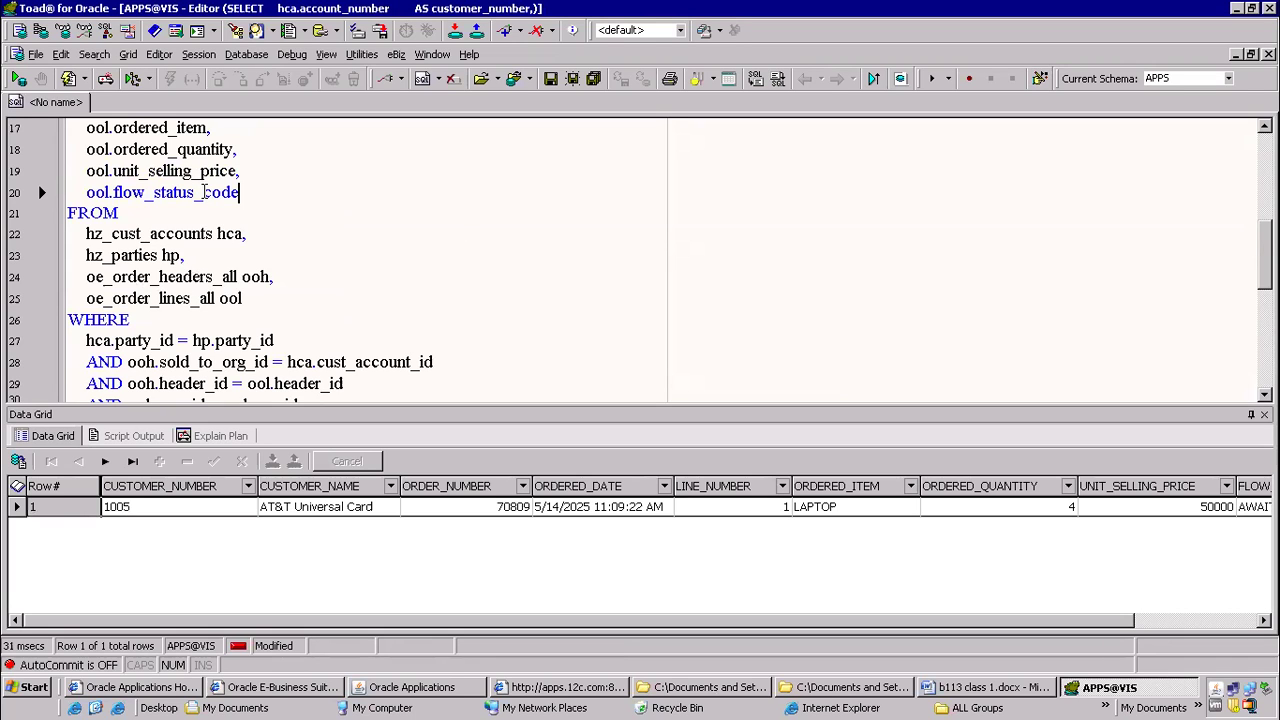
# Check the returned row in the data grid, from the customer number and name across to the flow status code
pyautogui.click(152, 511)
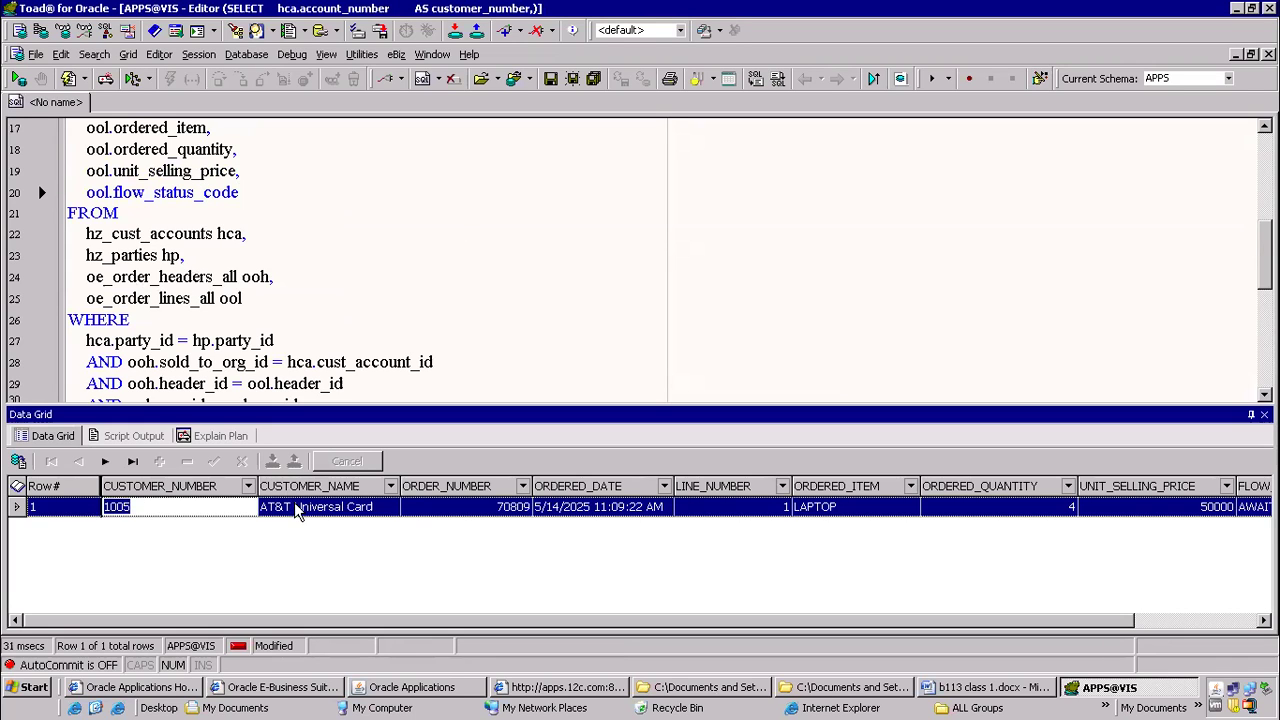
pyautogui.click(297, 512)
pyautogui.click(555, 508)
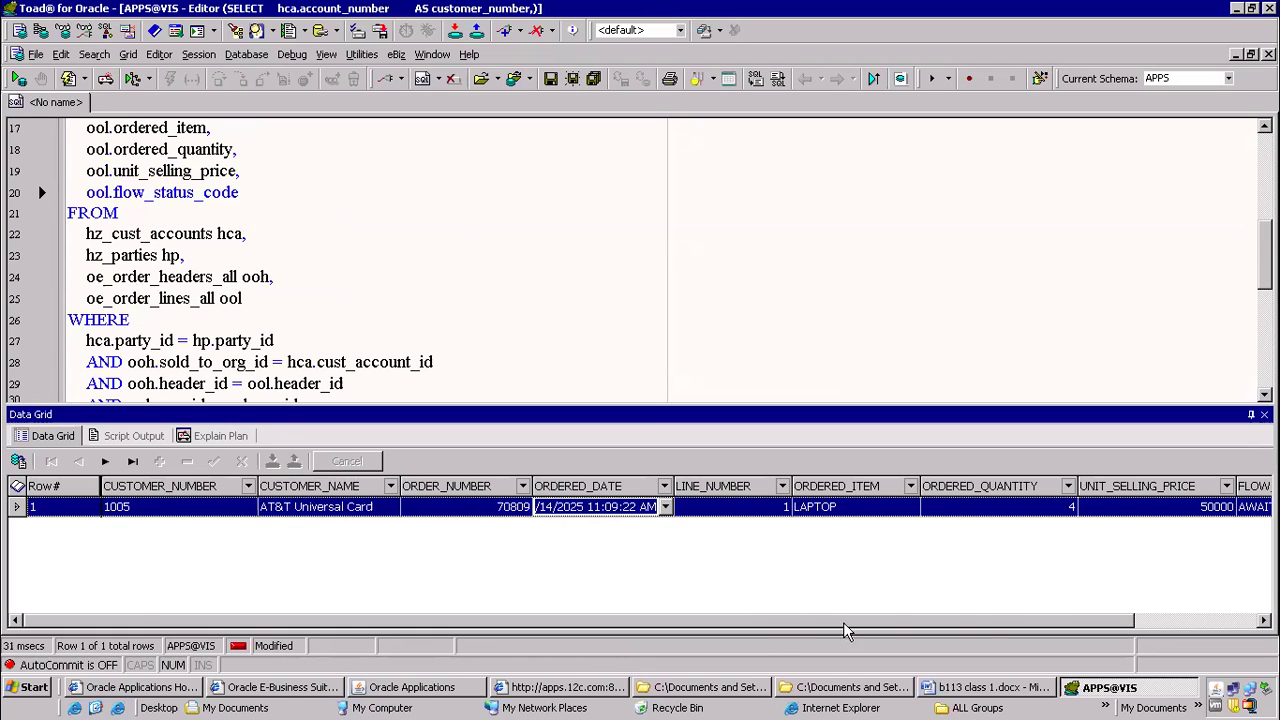
pyautogui.moveTo(844, 622); pyautogui.dragTo(1076, 606)
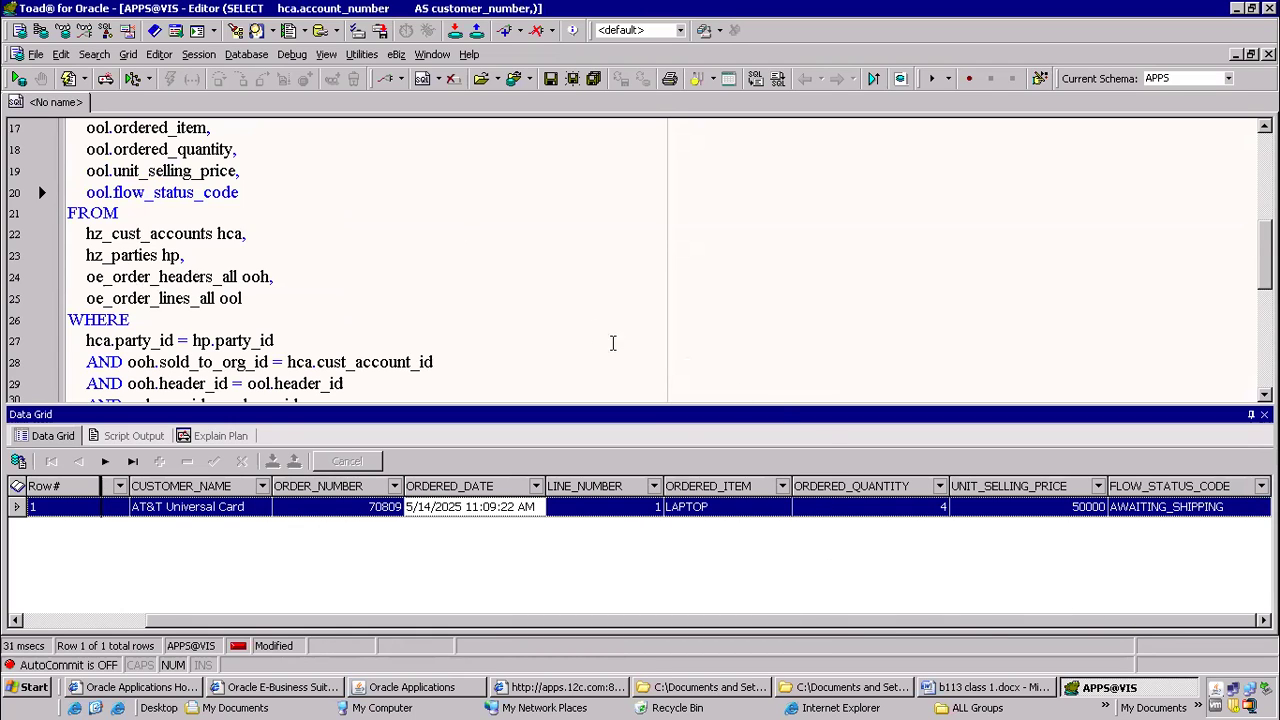
# Review the adapted order lines query's selected columns, tables and join conditions, and the shorter order header query above it
pyautogui.click(604, 312)
pyautogui.click(392, 267)
pyautogui.scroll(1, 375, 259)
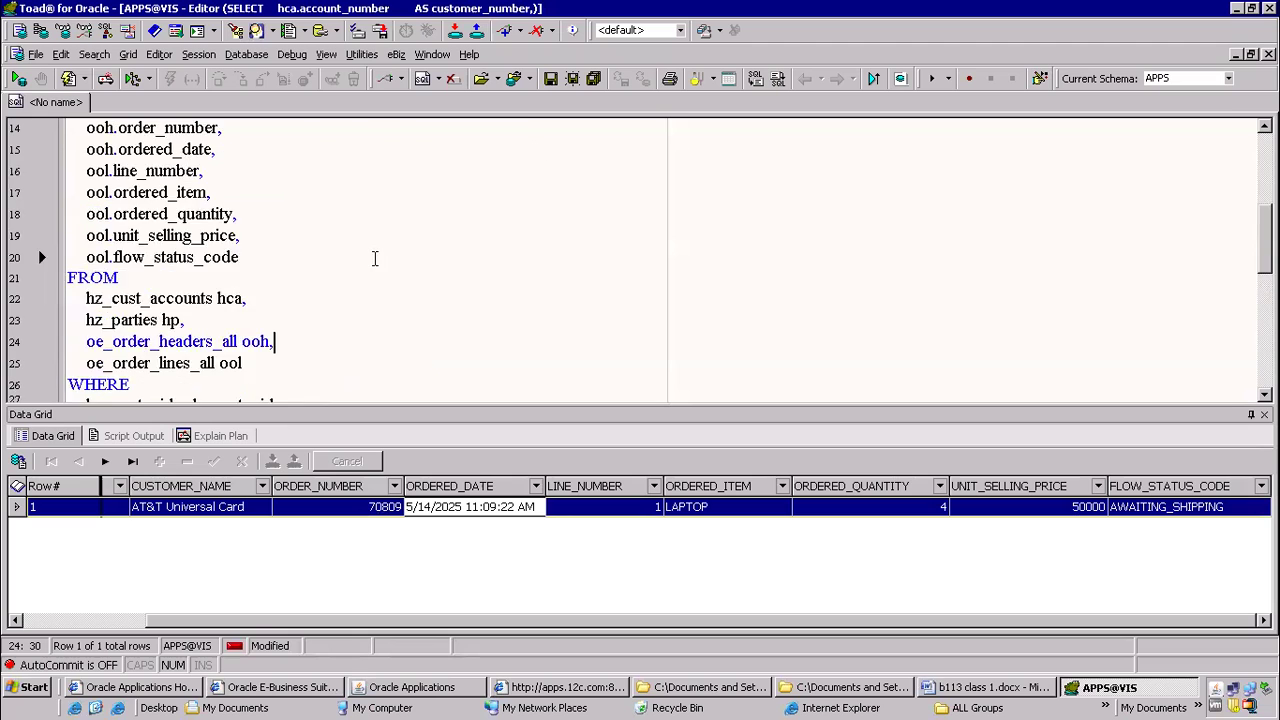
pyautogui.scroll(5, 375, 259)
pyautogui.scroll(-4, 375, 265)
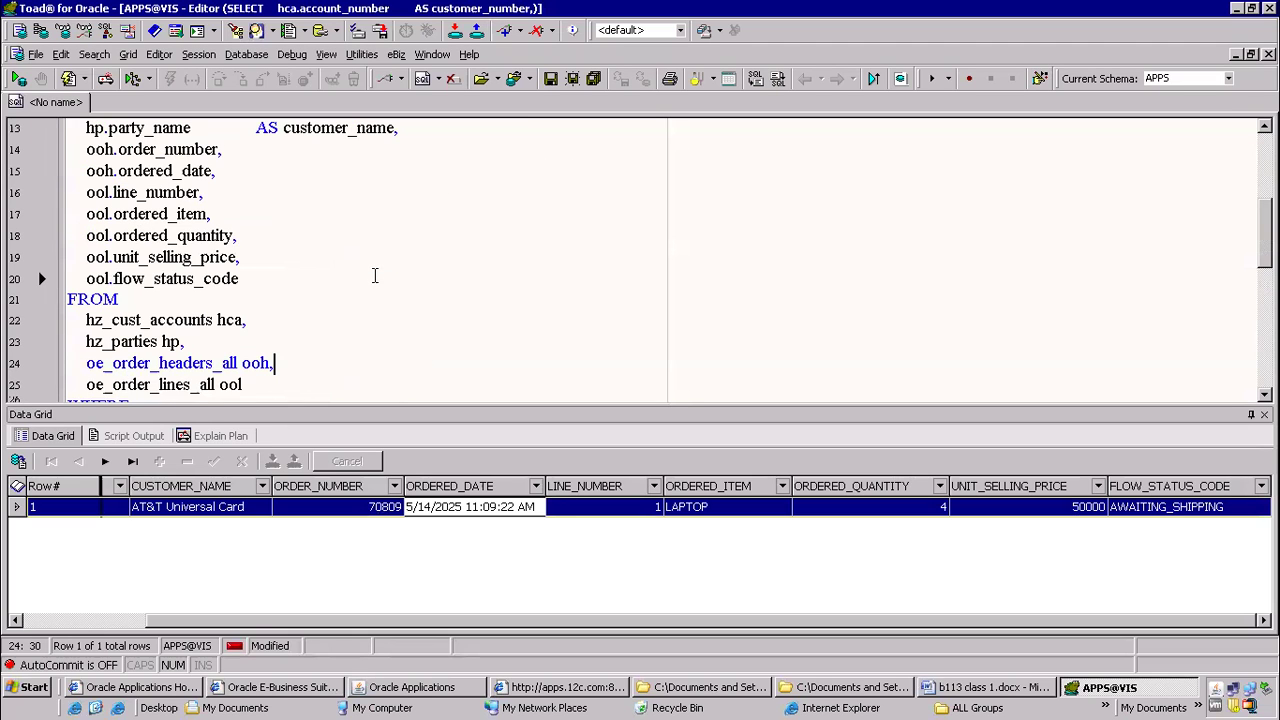
pyautogui.scroll(-1, 375, 275)
pyautogui.scroll(-5, 375, 277)
pyautogui.click(412, 258)
pyautogui.scroll(5, 671, 229)
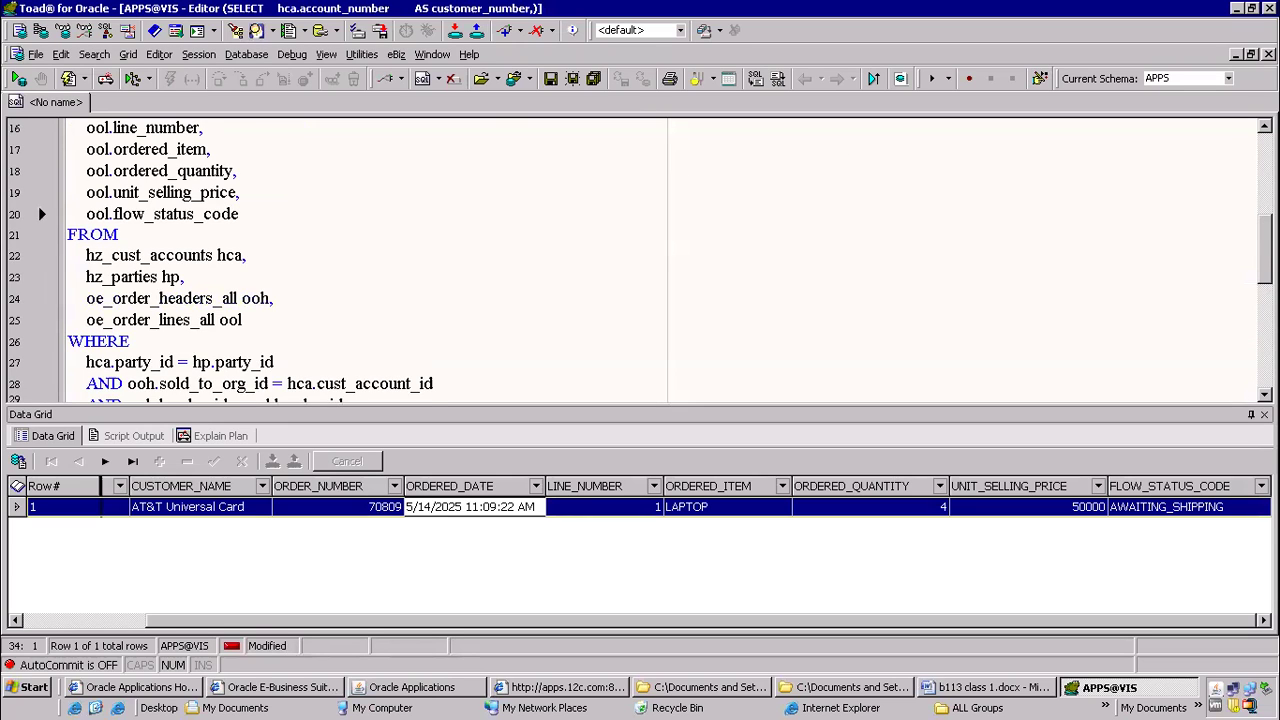
pyautogui.scroll(5, 690, 265)
pyautogui.click(671, 277)
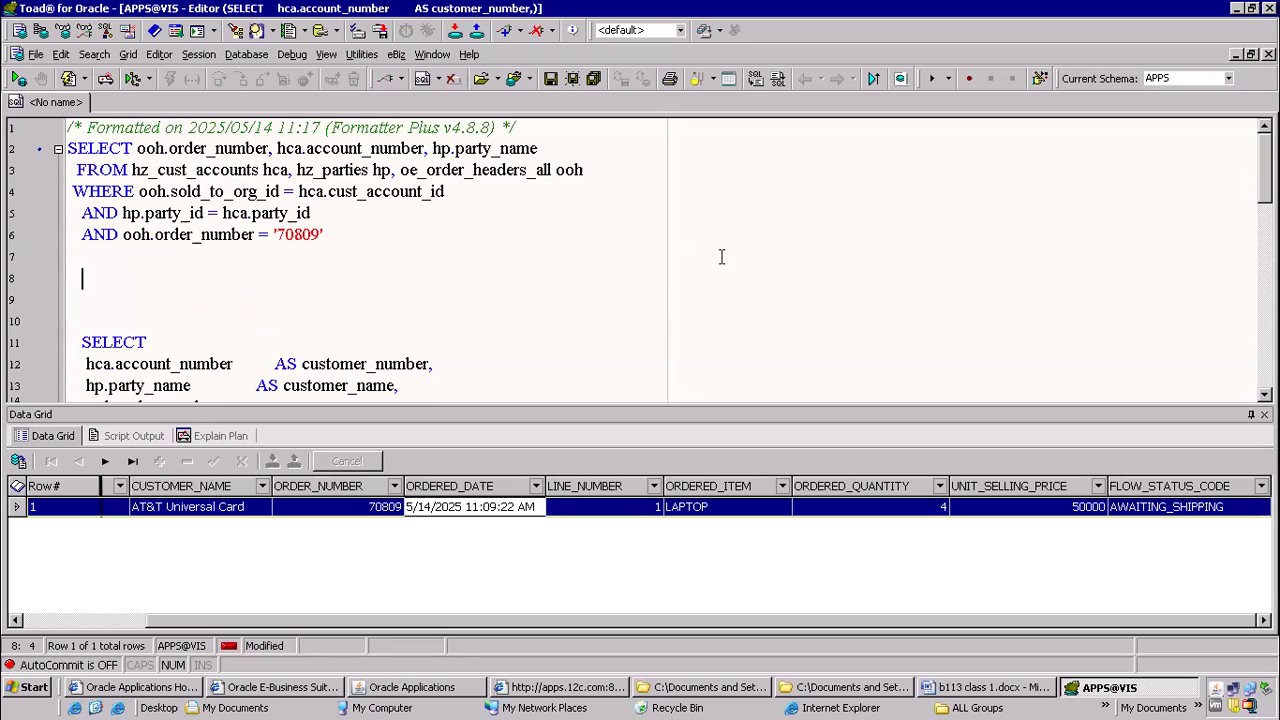
pyautogui.click(589, 226)
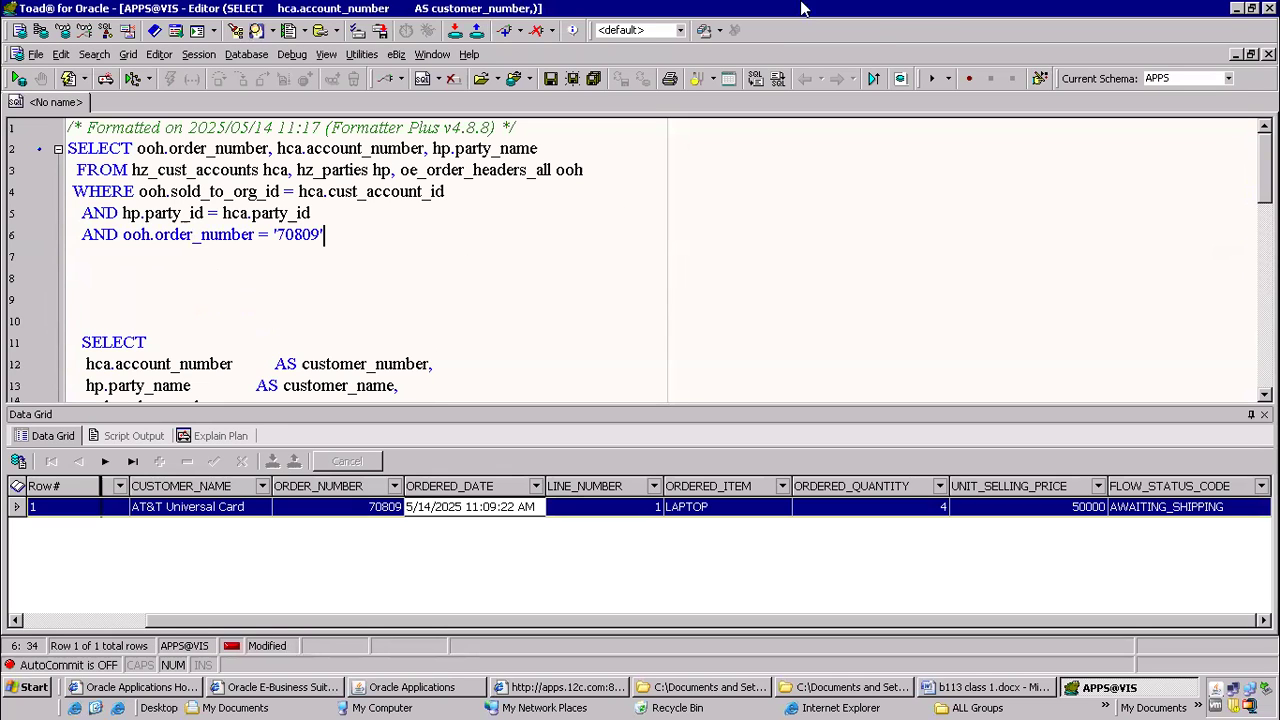
pyautogui.click(831, 17)
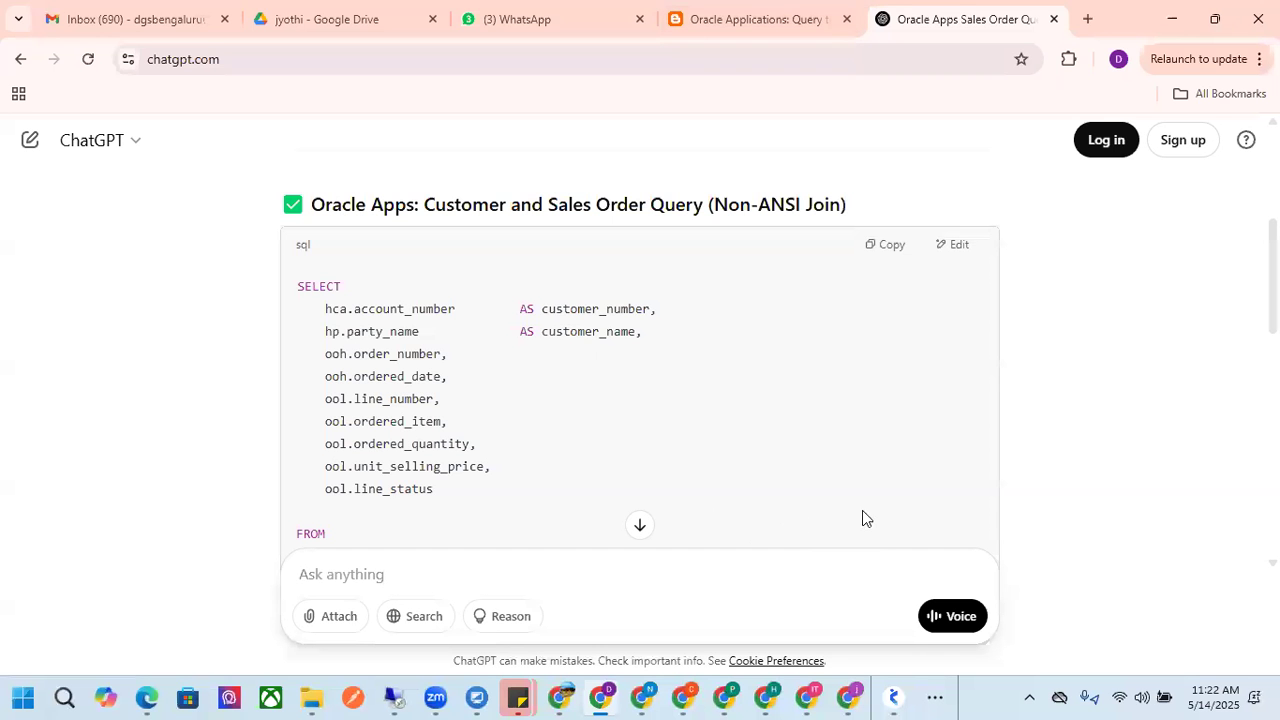
pyautogui.click(435, 697)
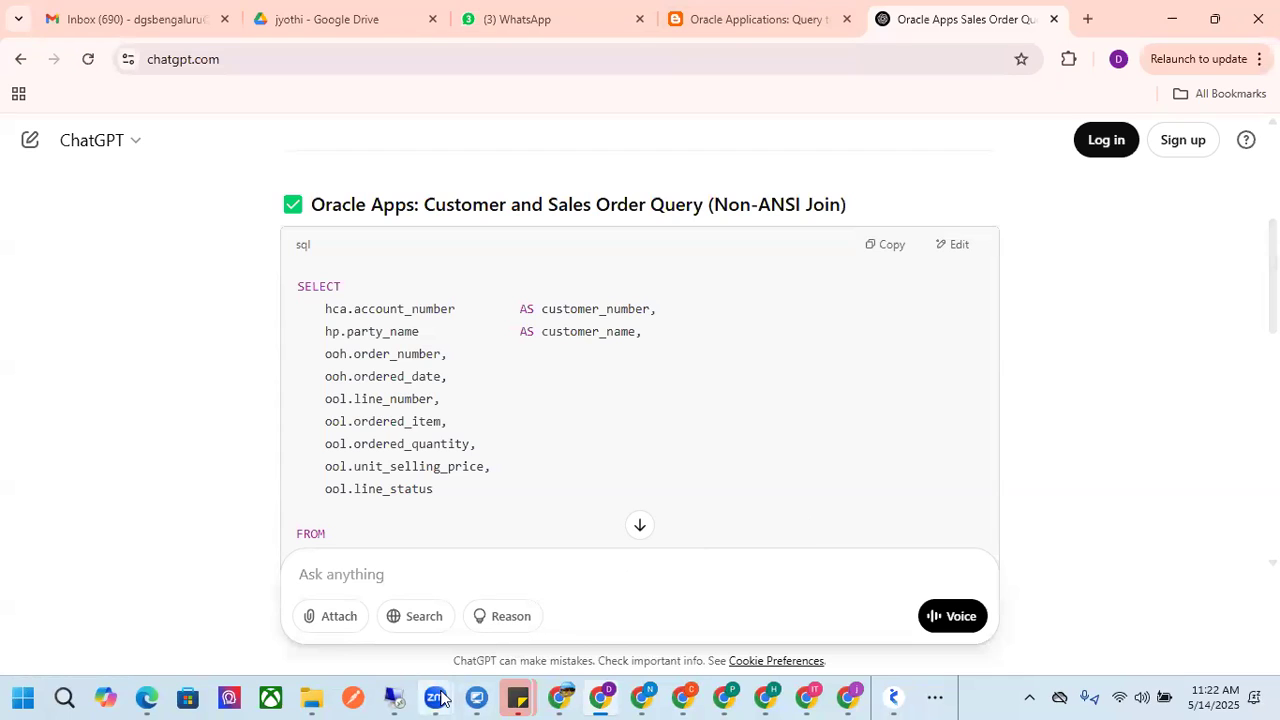
pyautogui.click(568, 589)
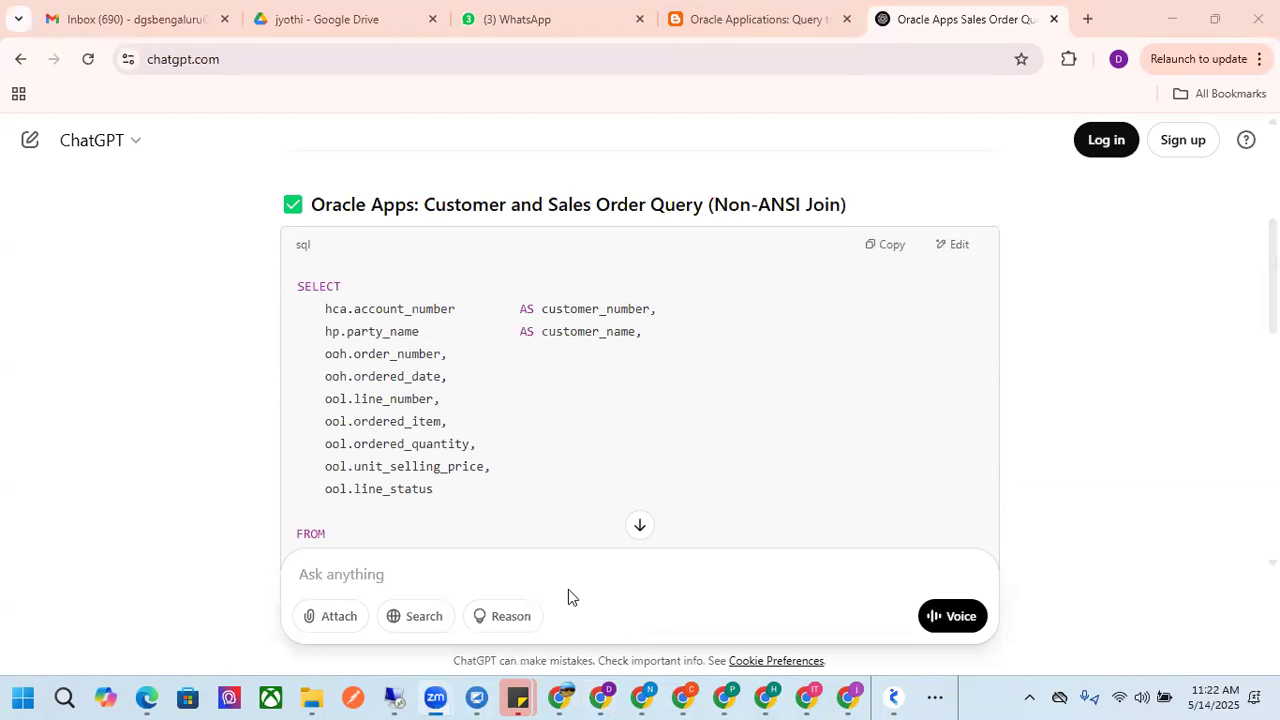